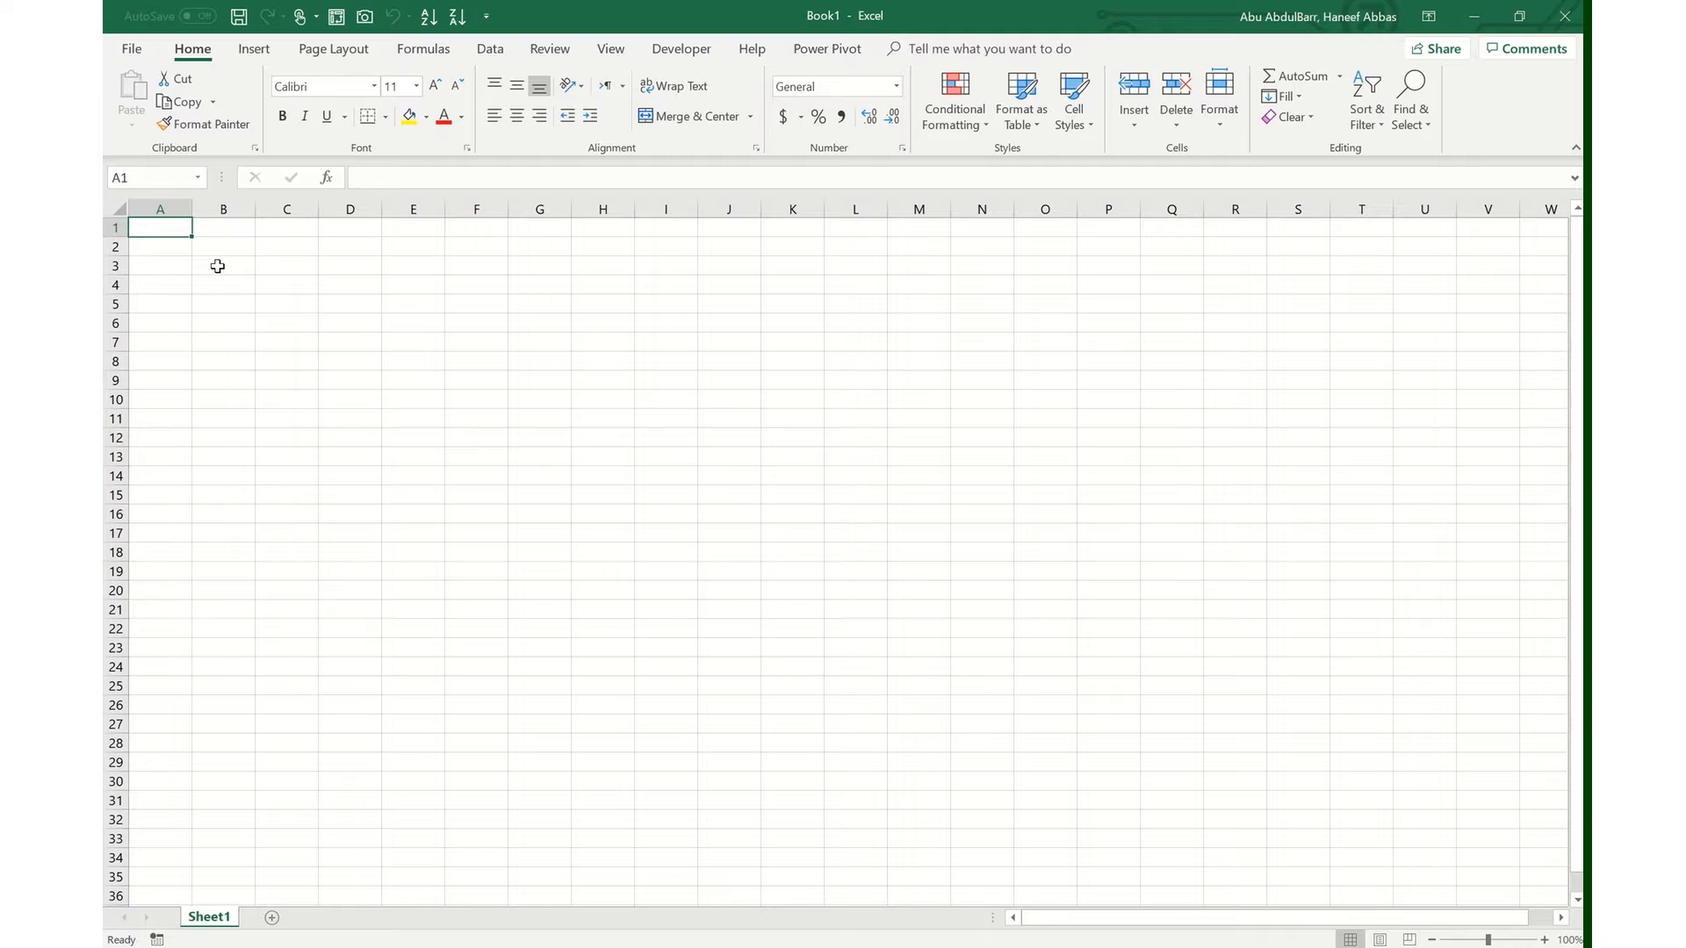
- Jump to the sheet's last column and last row, returning to the first cell after each jump
key(ctrl+Right)
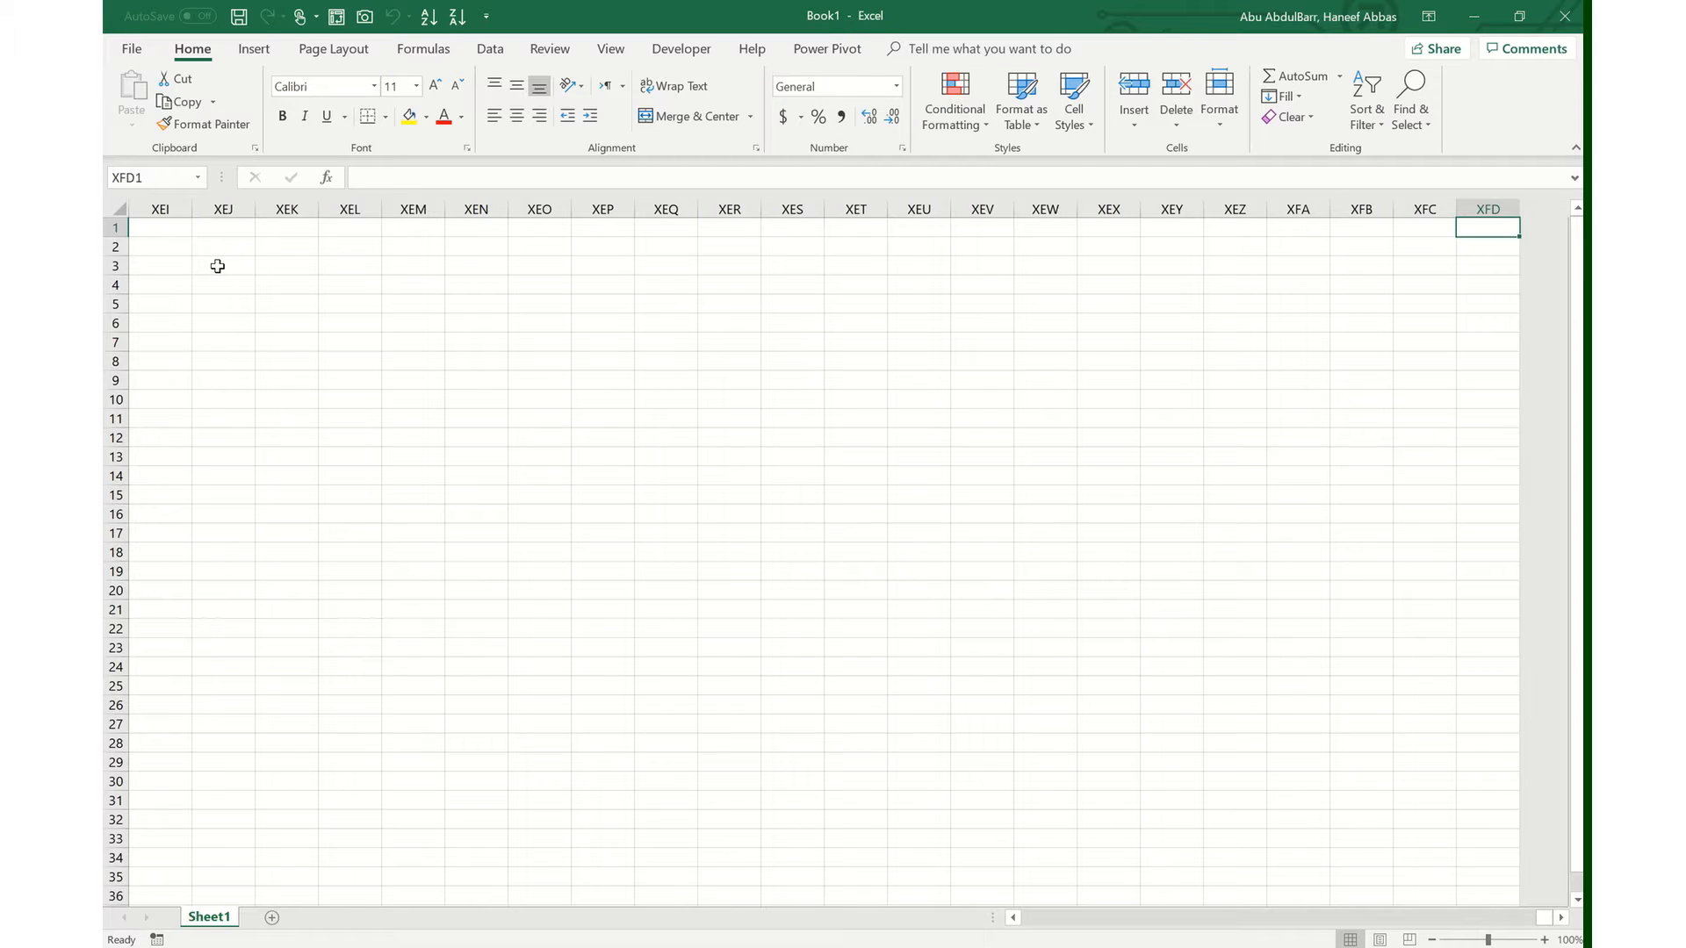
key(ctrl+Home)
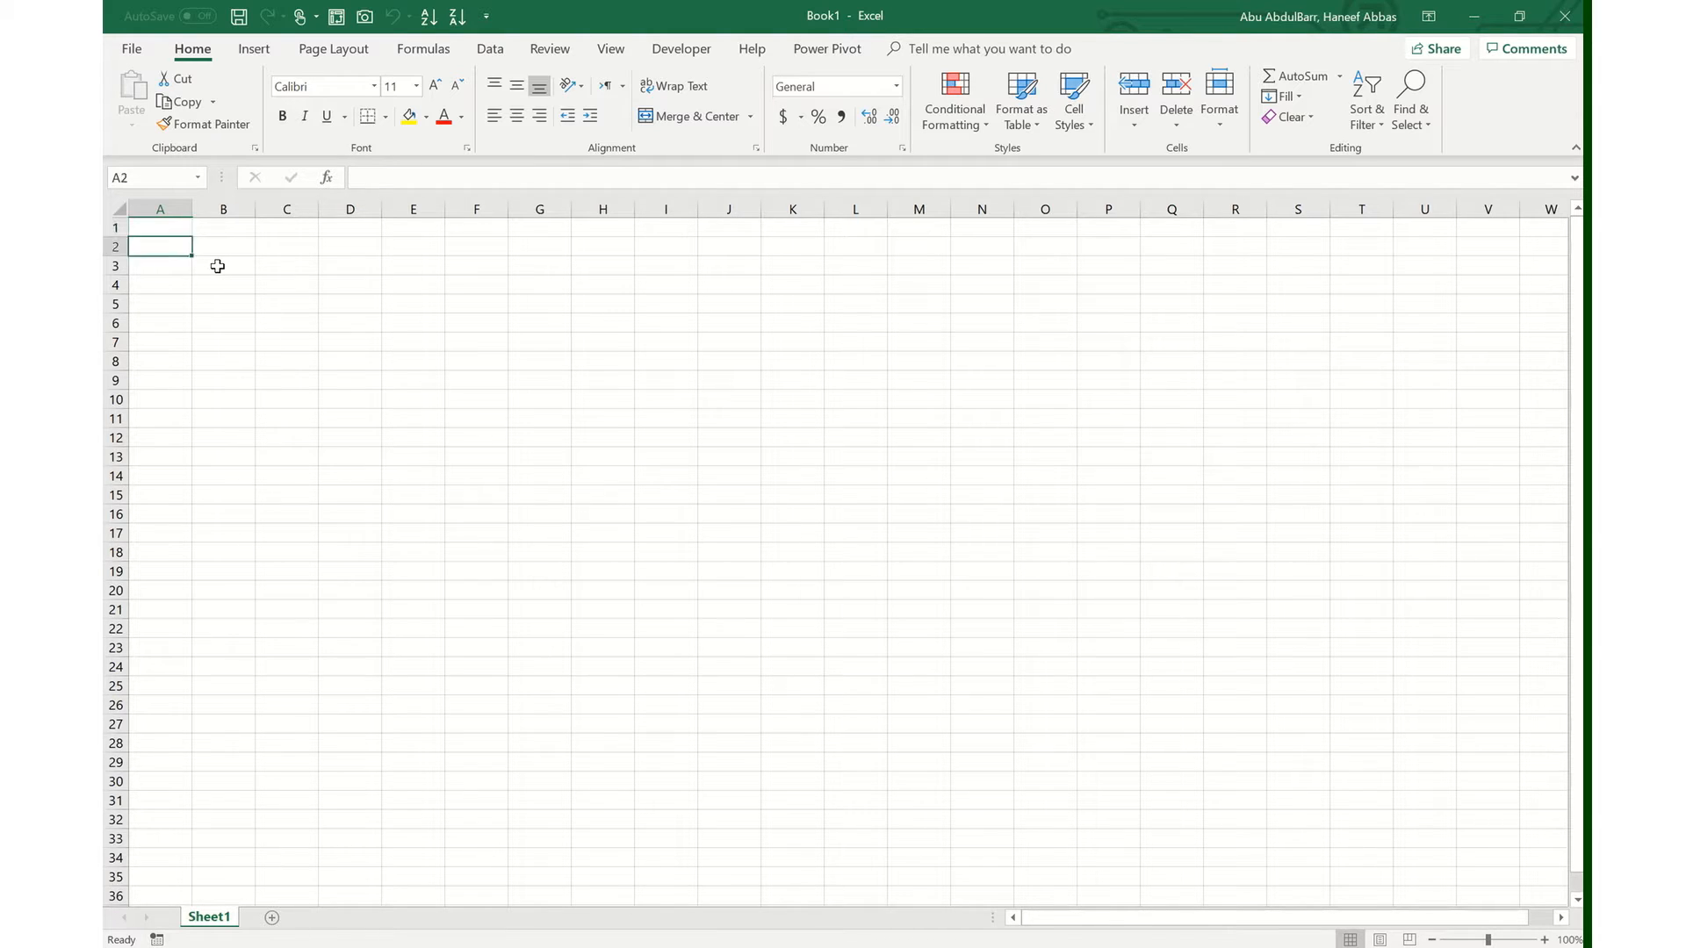
key(ctrl+Down)
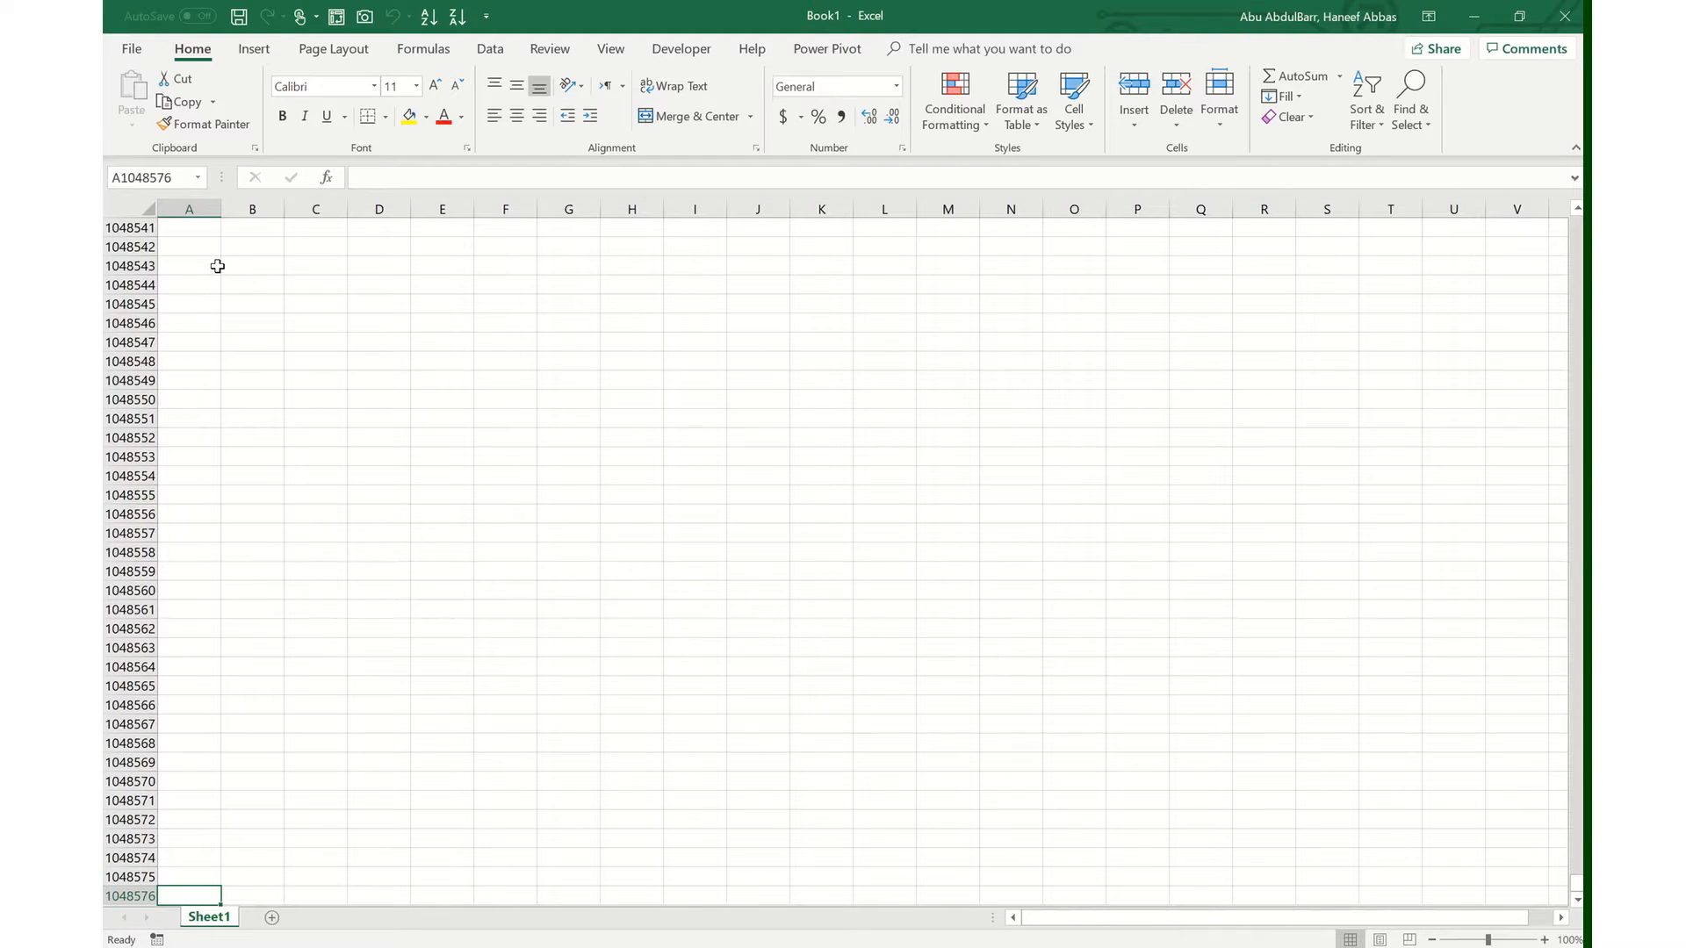
key(ctrl+Up)
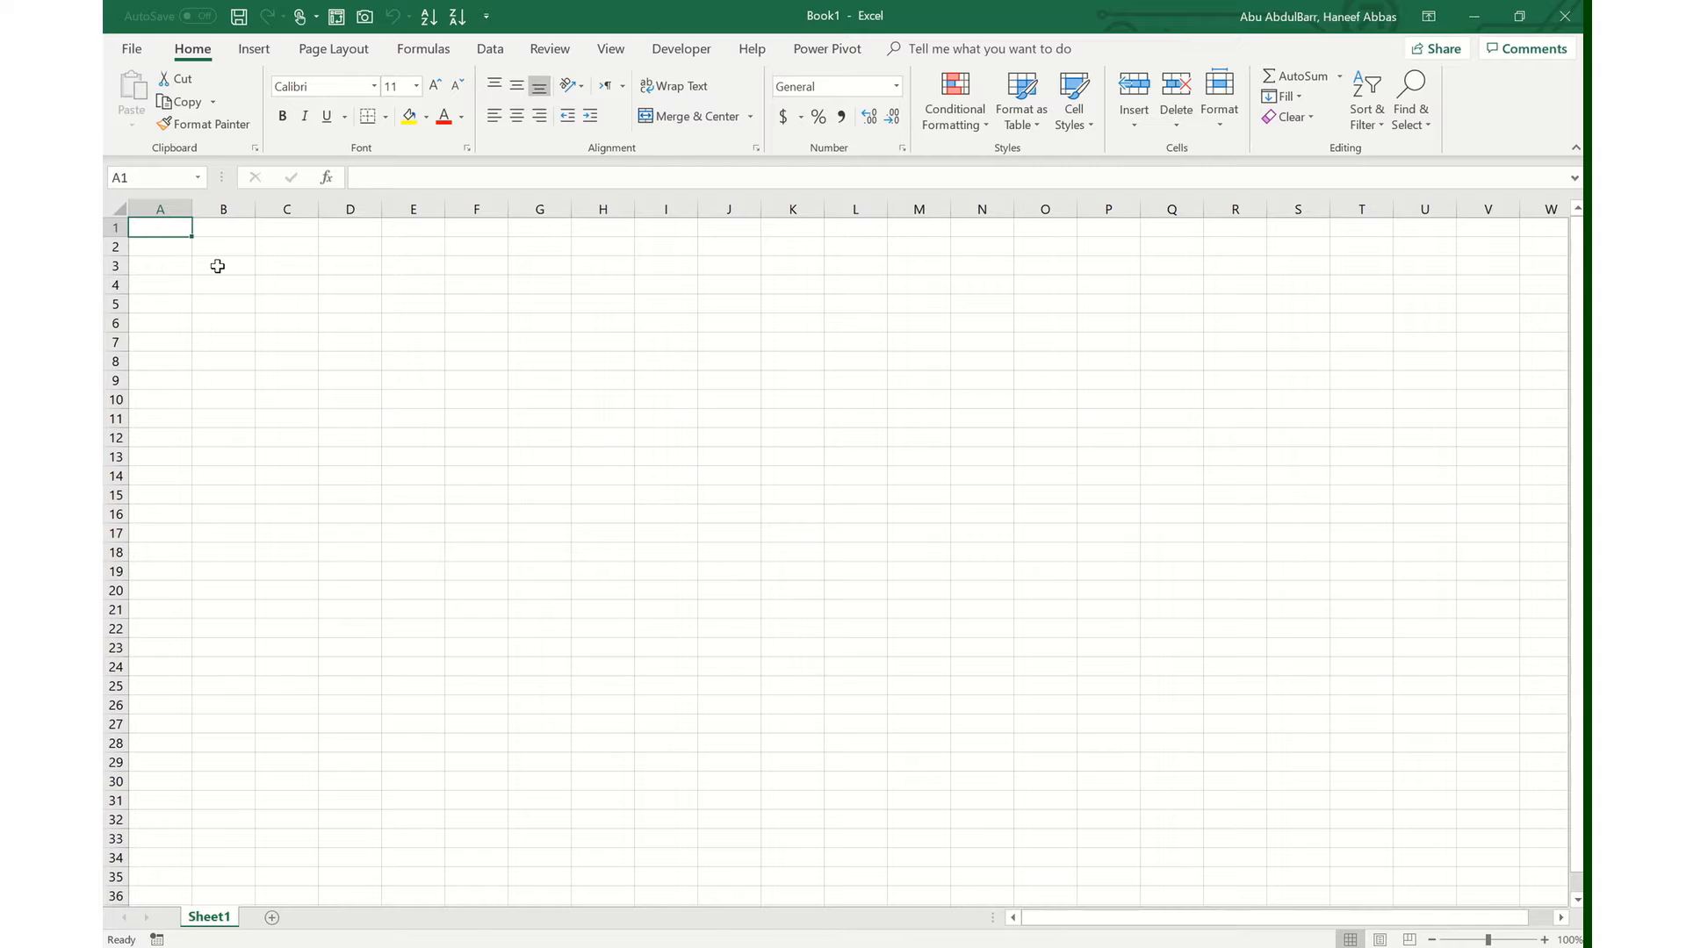
- Move the cell selection back and forth between A1 and its neighbours B1 and A2, finishing on A1
key(Right)
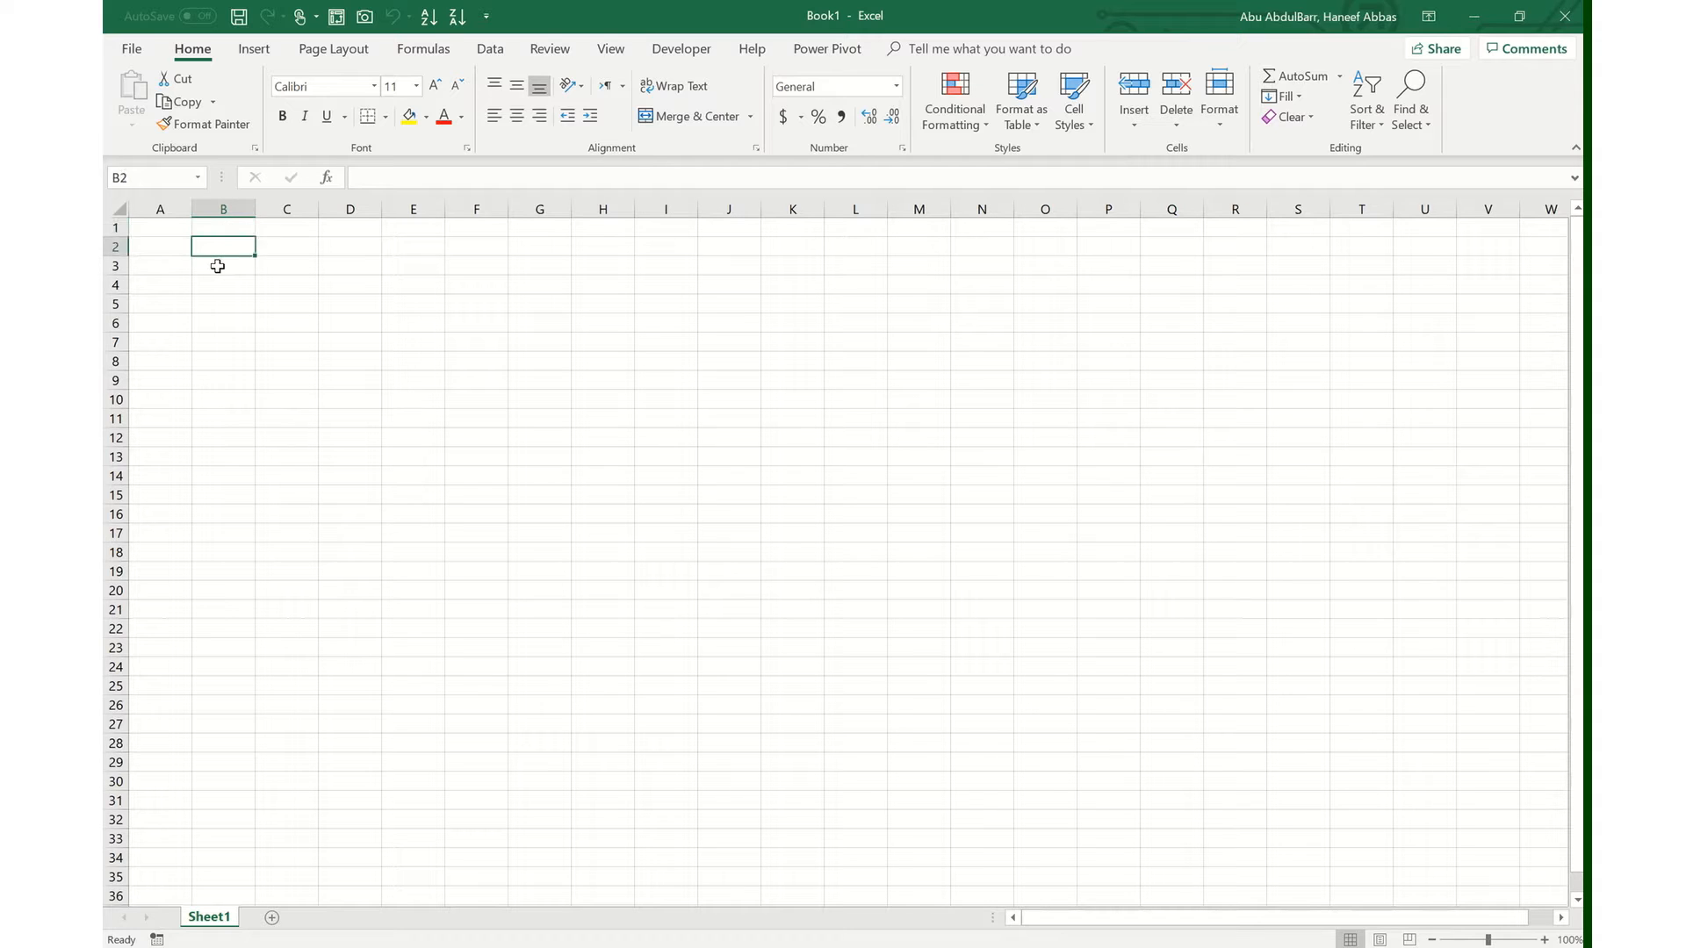
key(Left)
key(Right)
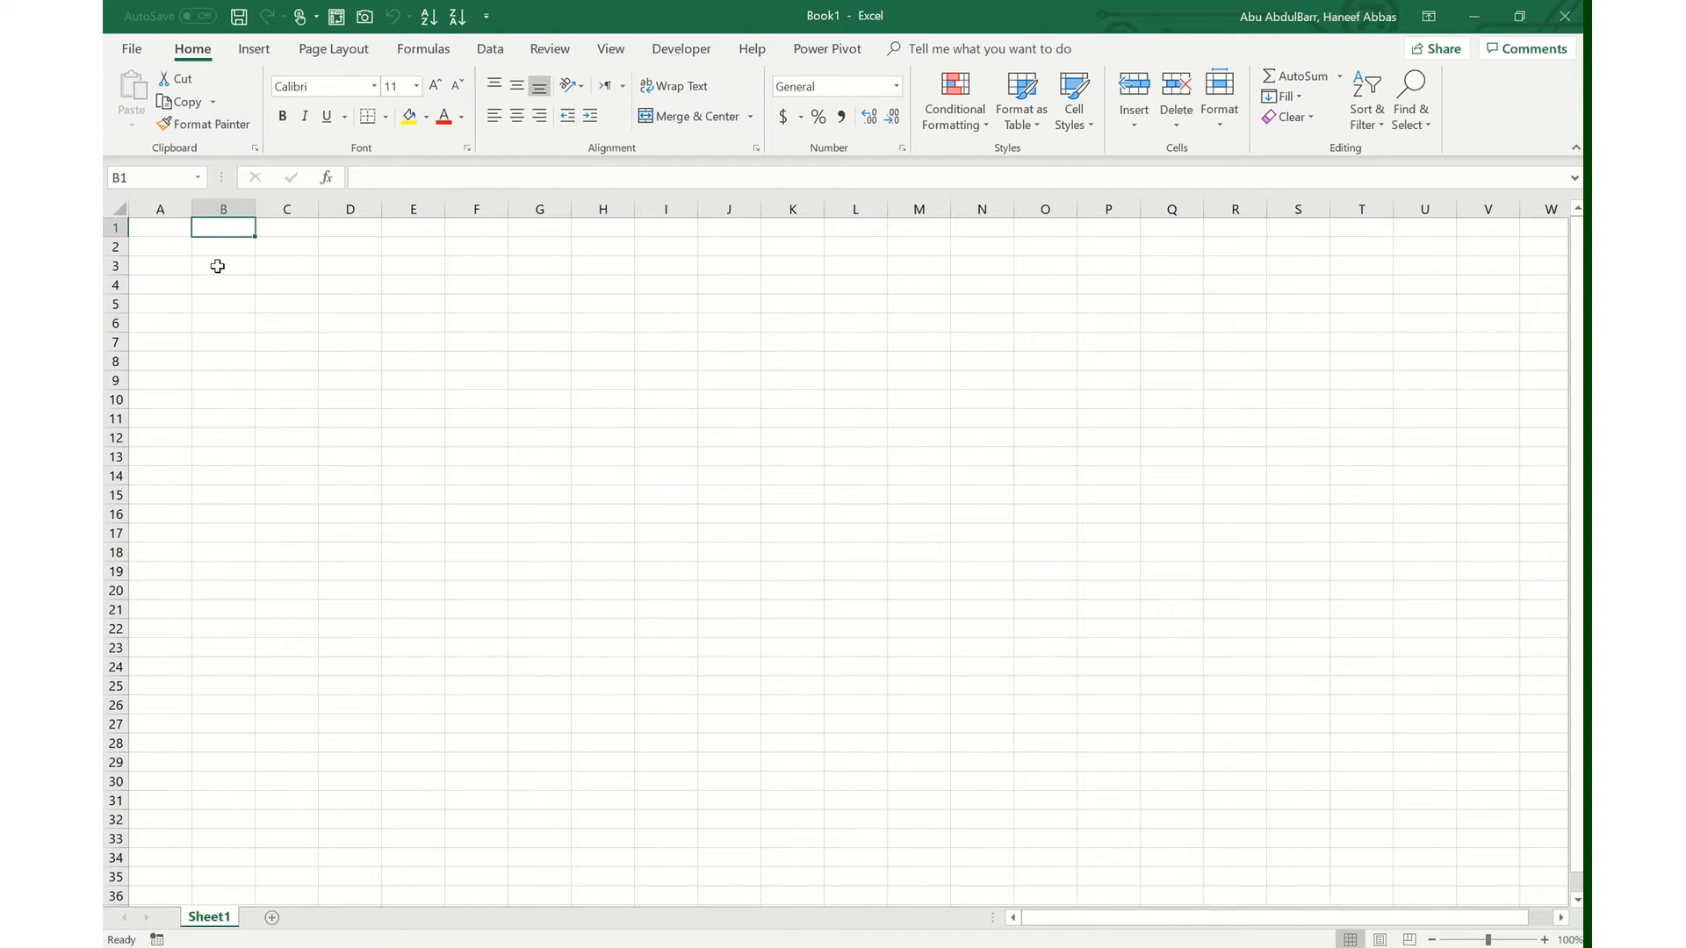
key(Left)
key(Right)
key(Left)
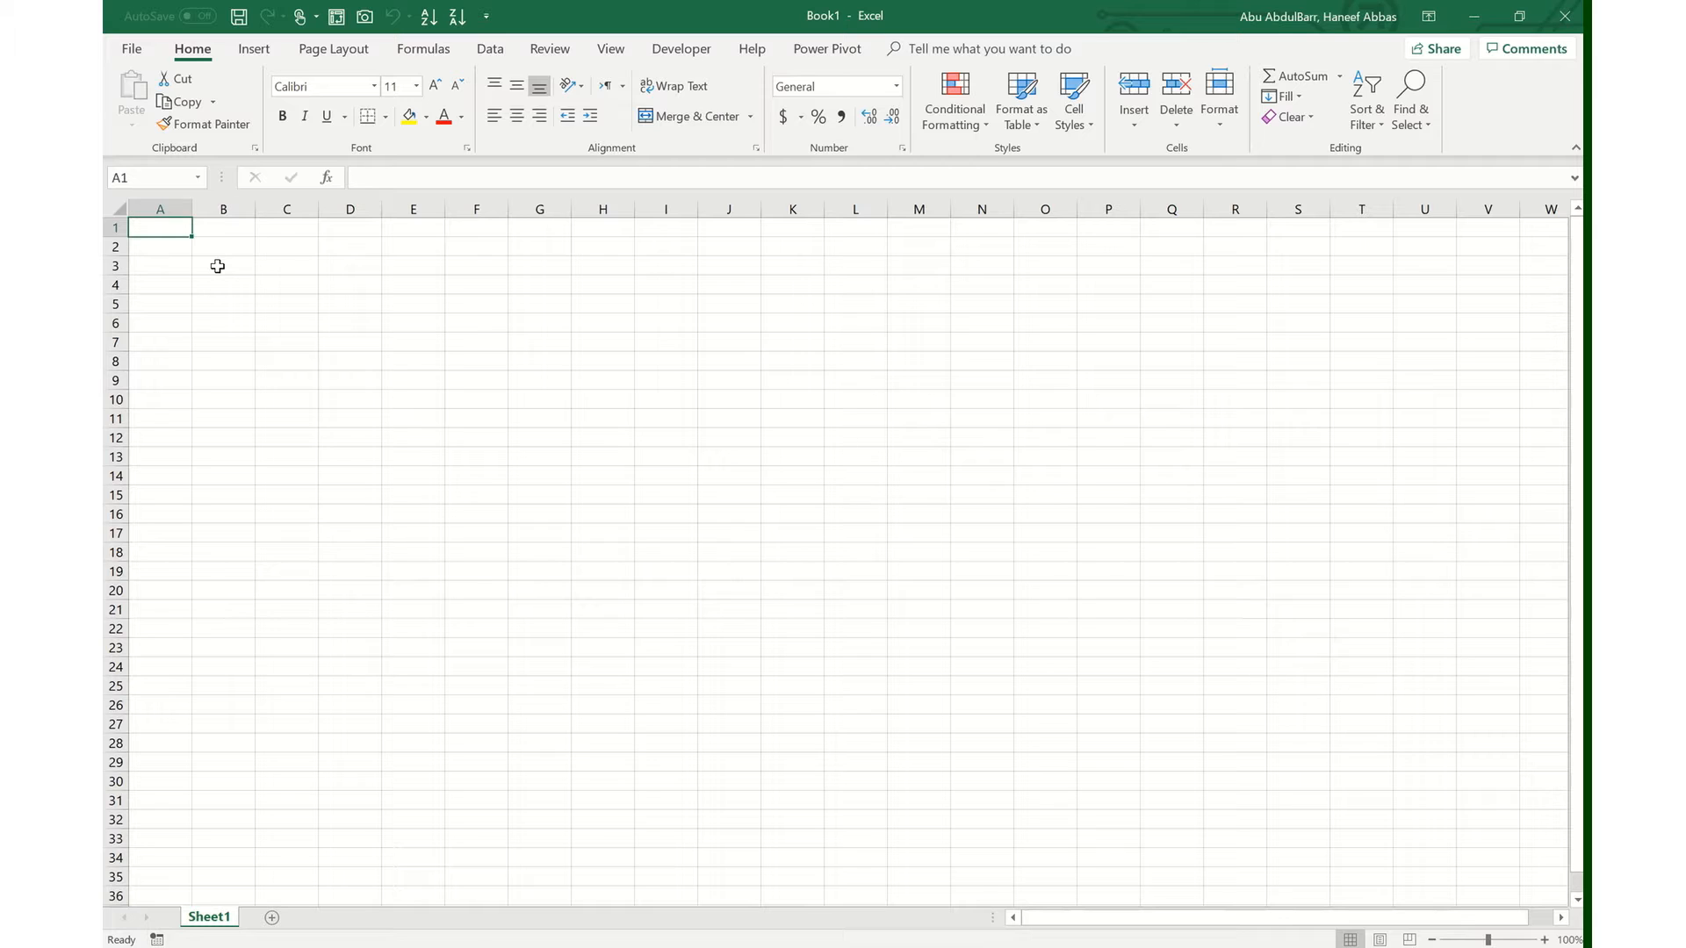
key(Down)
key(Up)
key(Down)
key(Up)
key(Down)
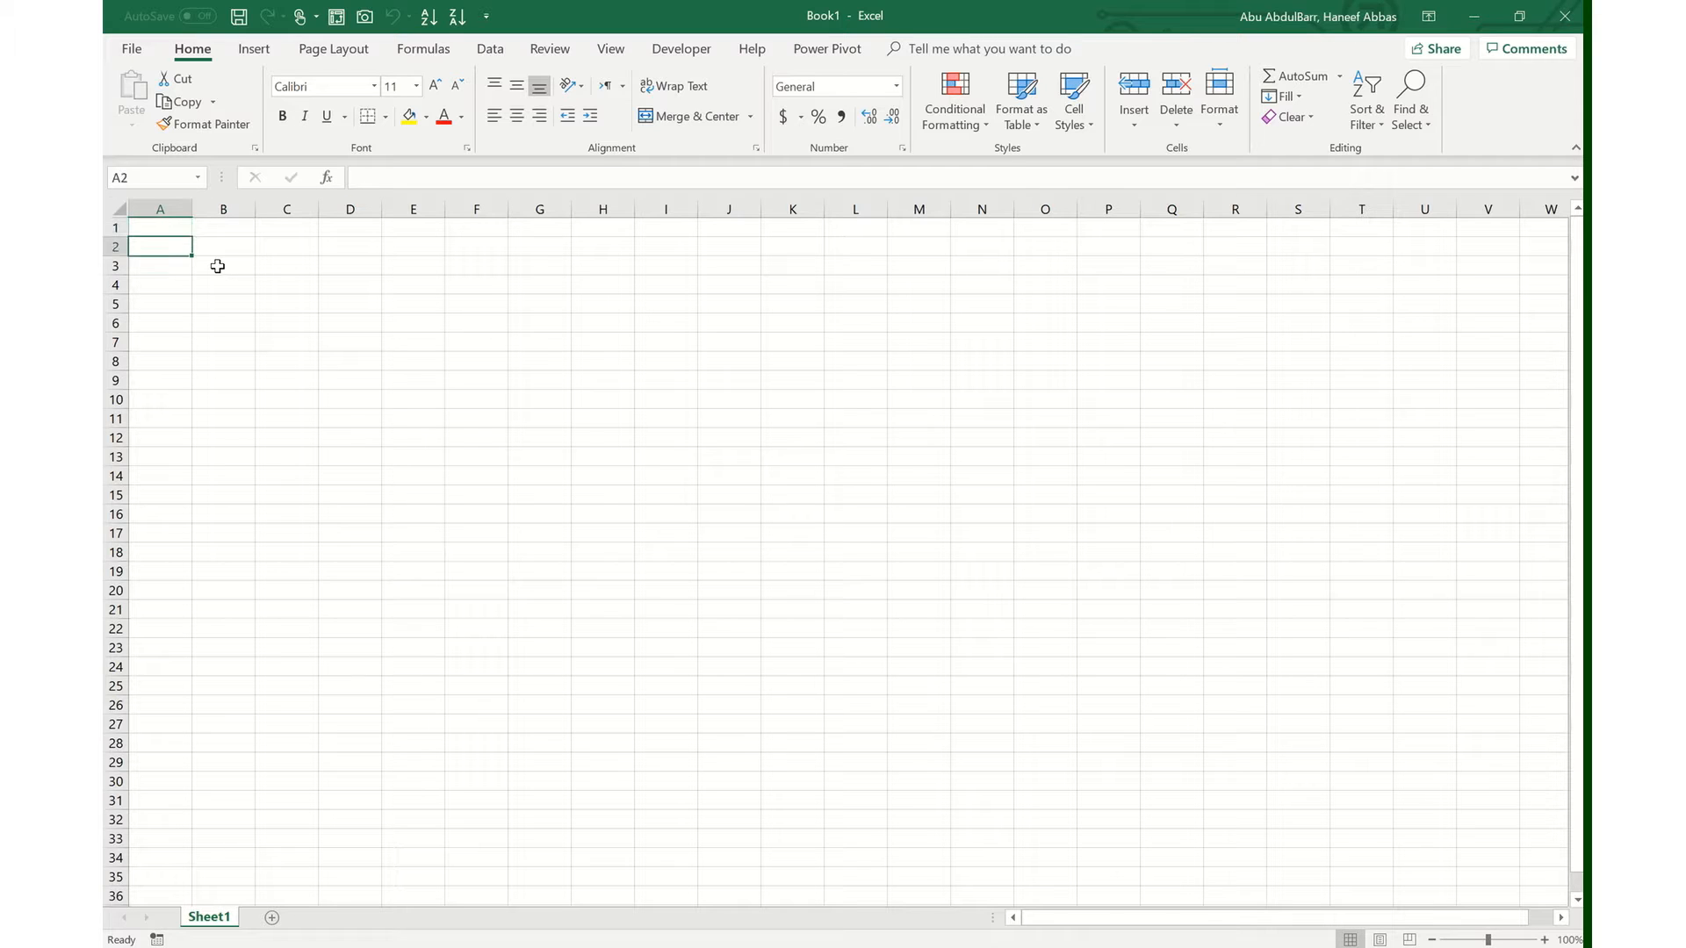
key(Up)
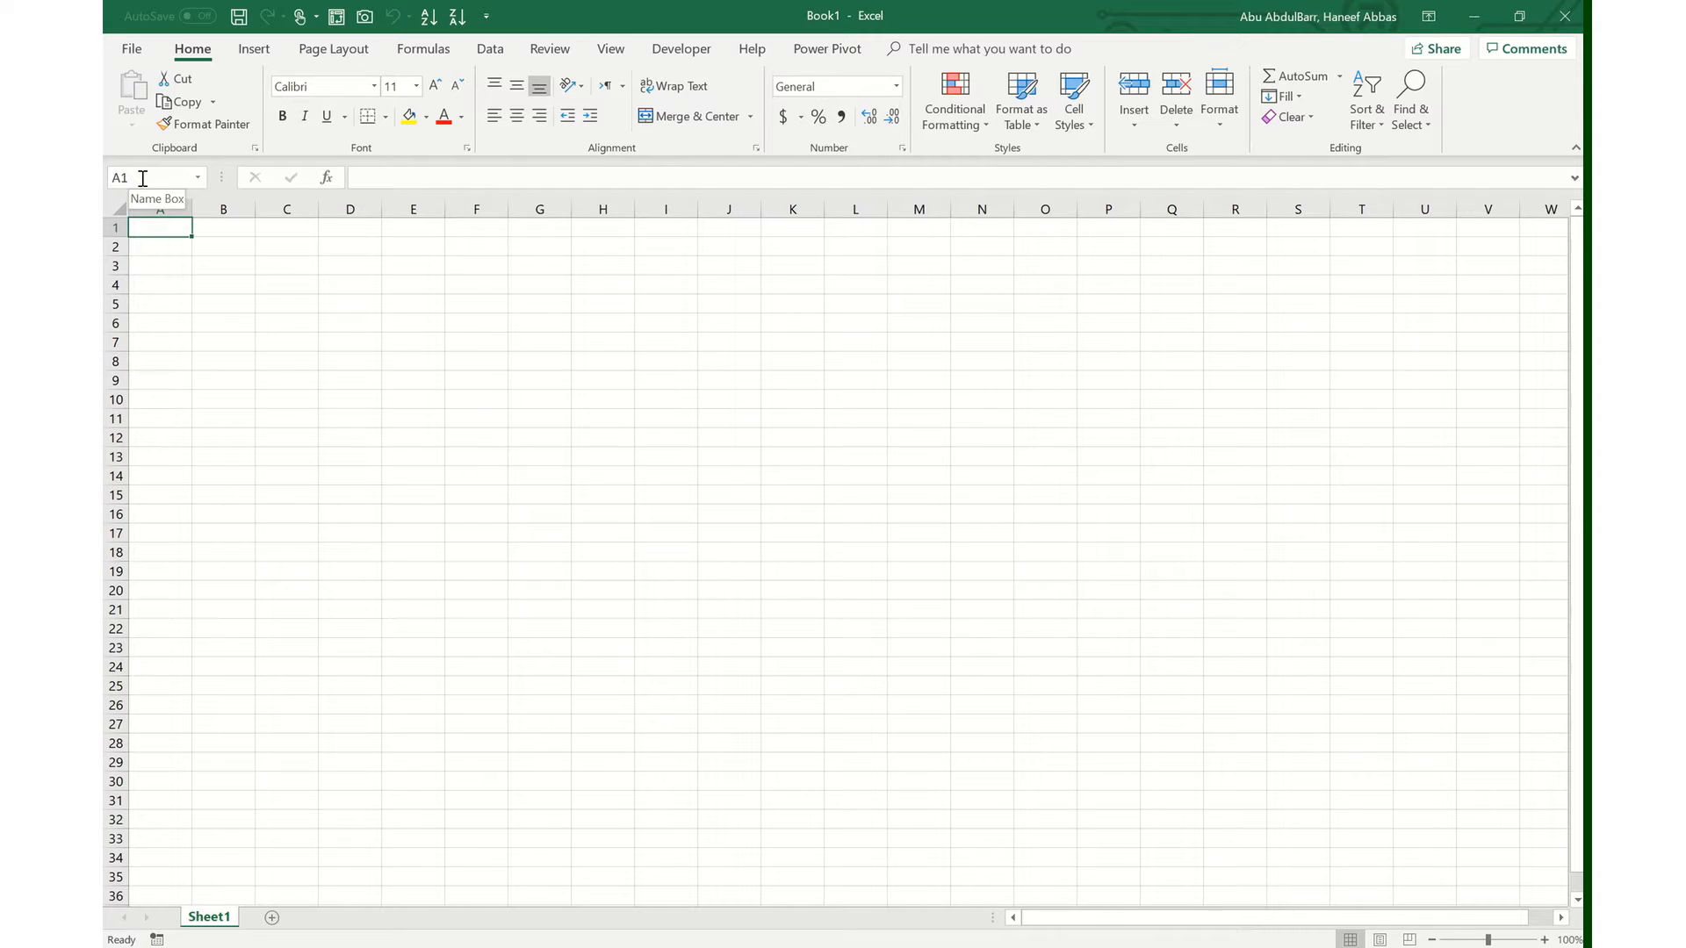
- Select cell C1 and view the function categories offered by Insert Function, without inserting a function
key(Right)
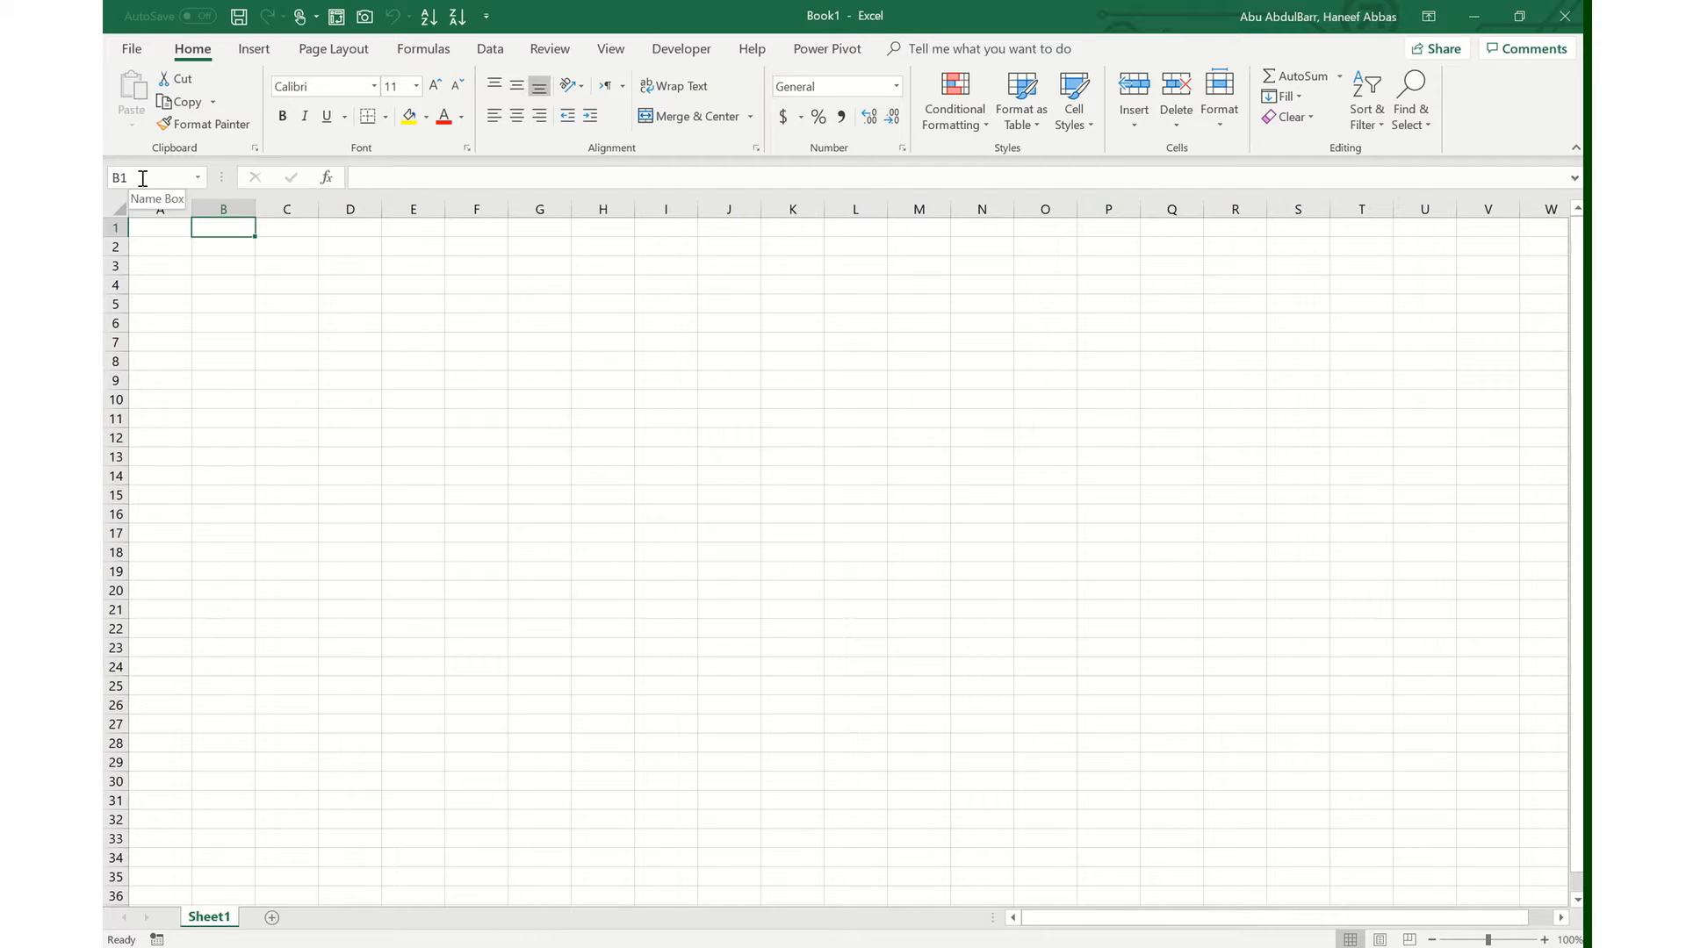
key(Right)
key(Down)
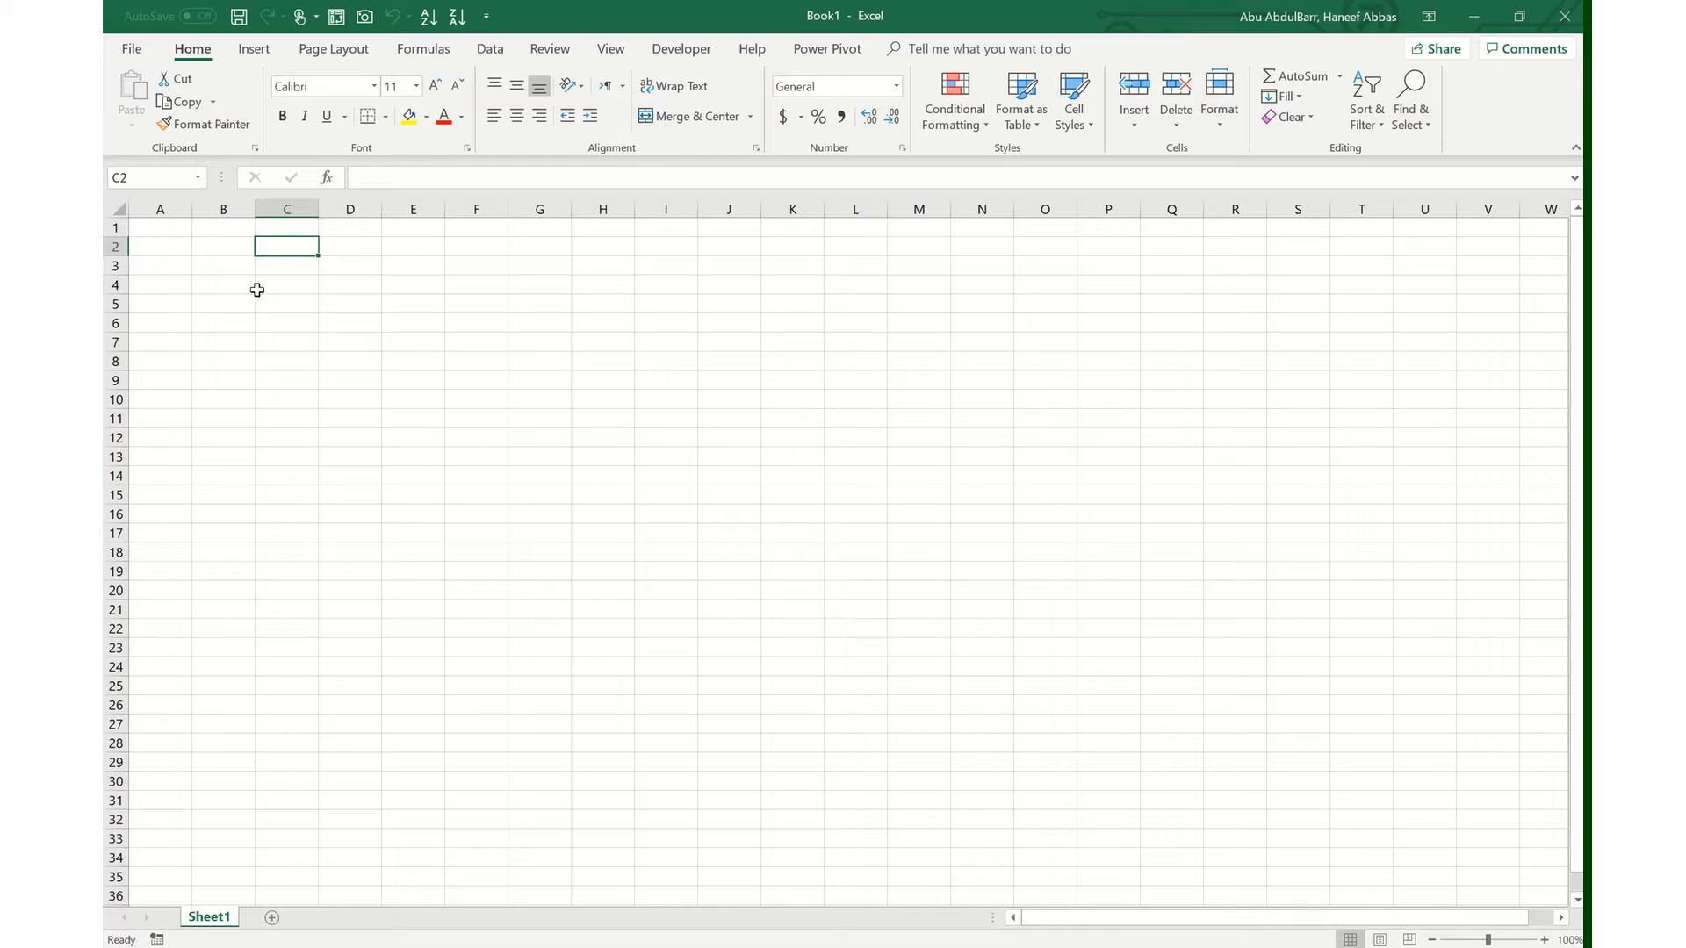
key(Up)
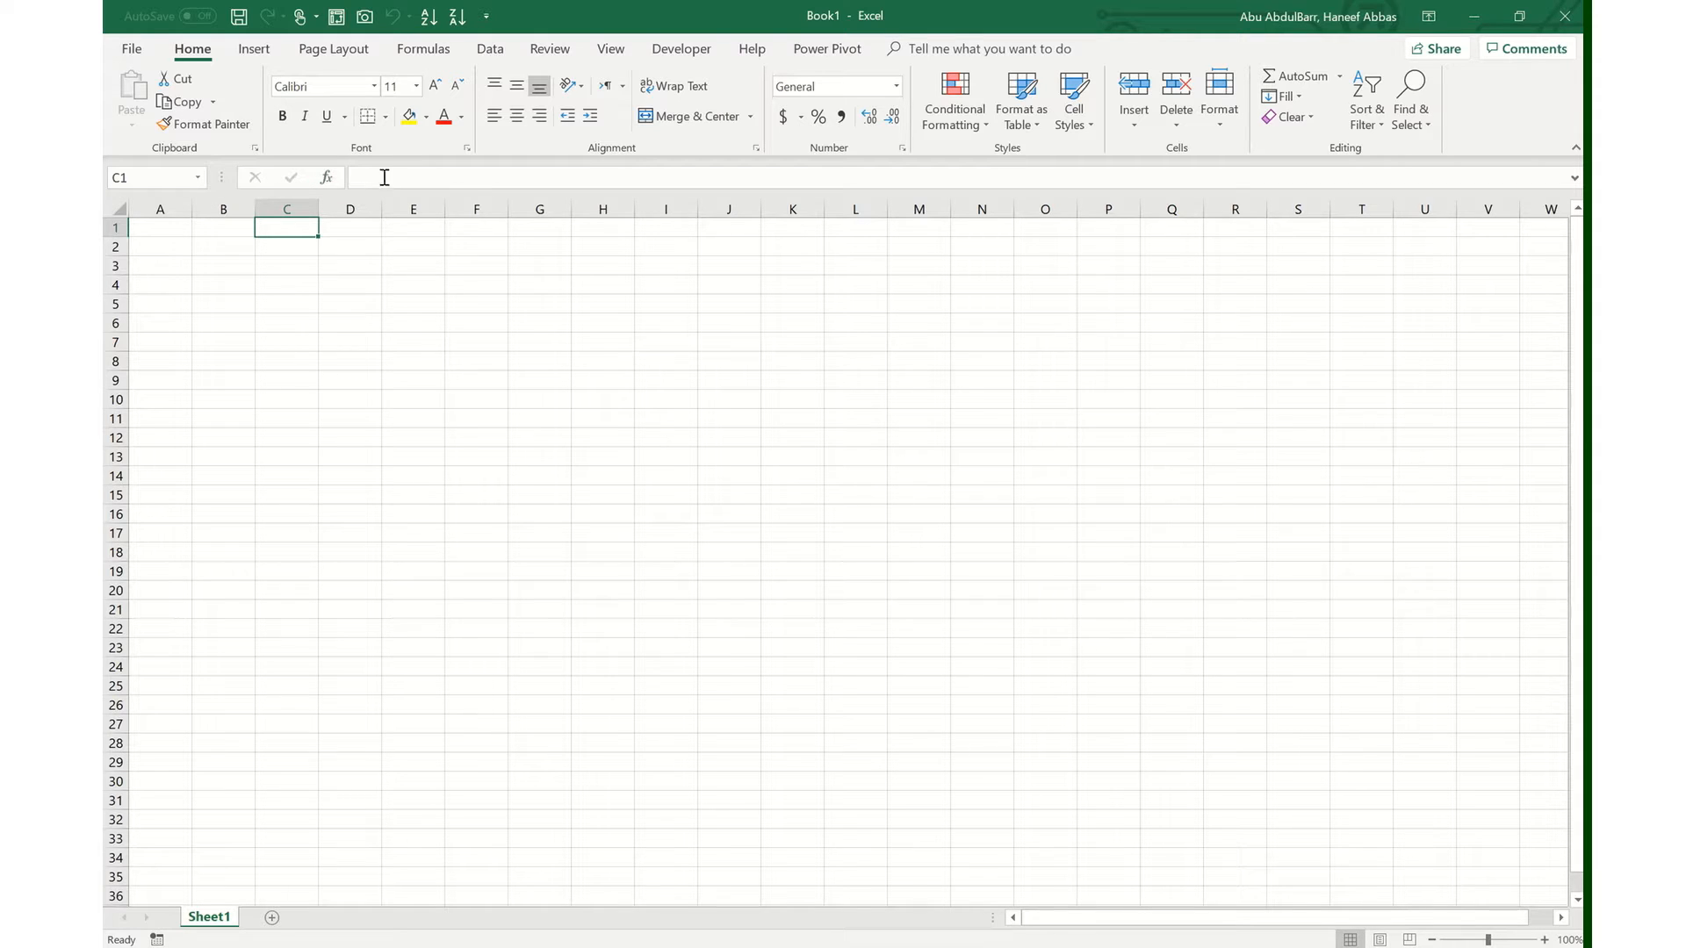
click(328, 185)
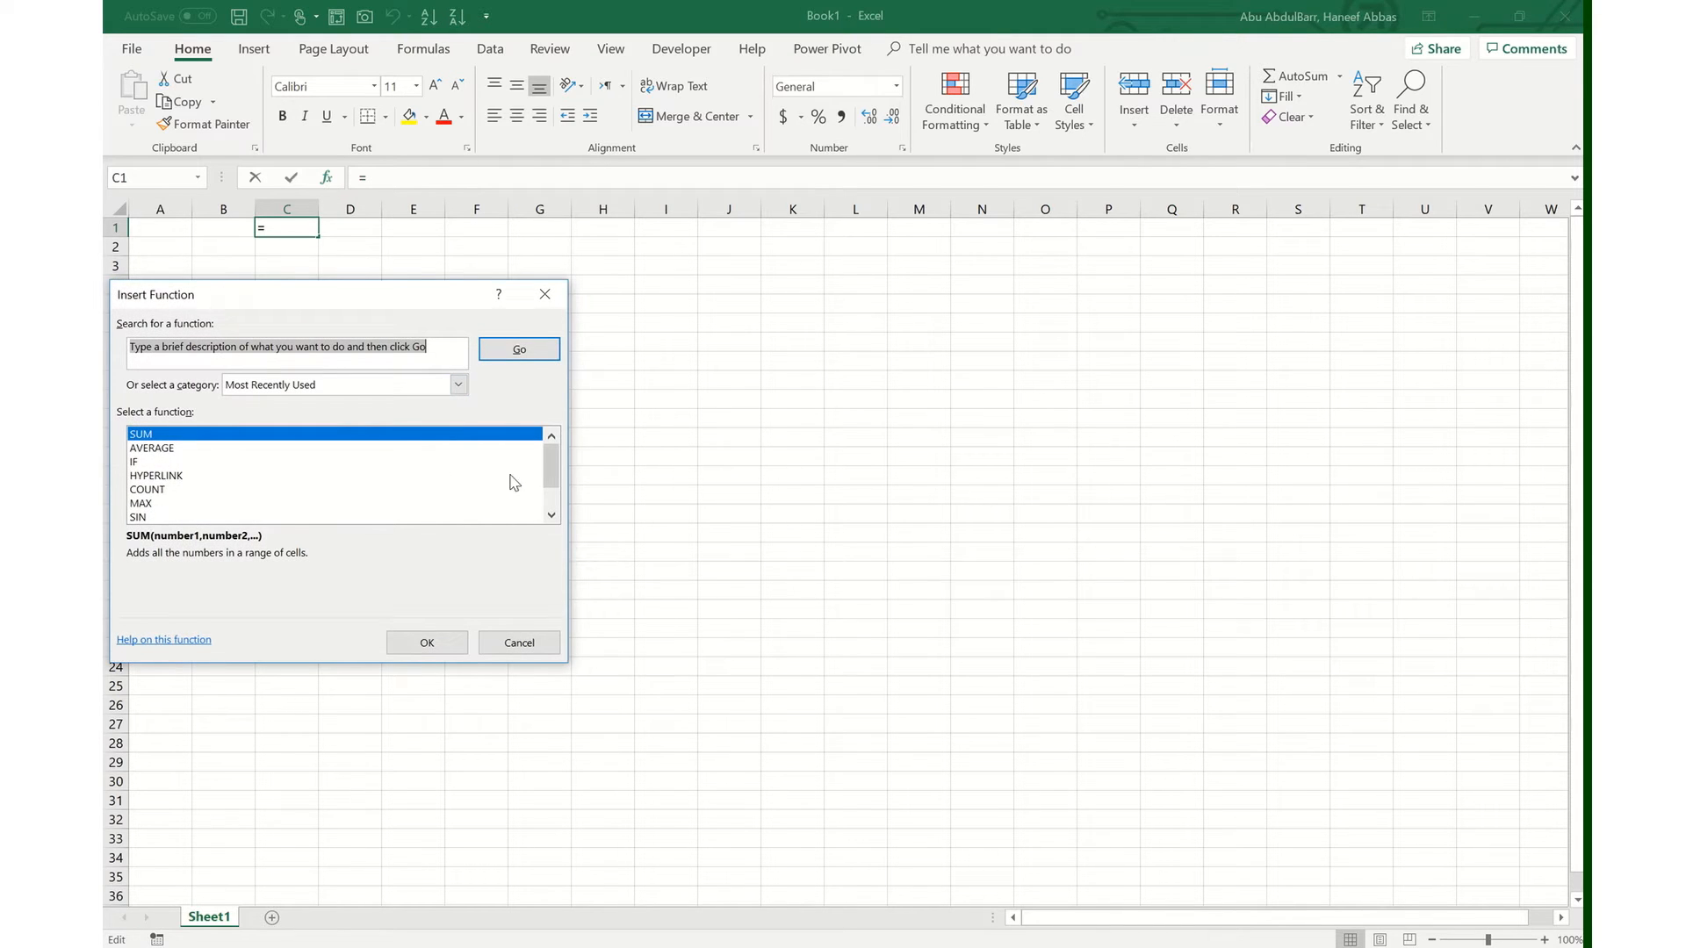
click(458, 384)
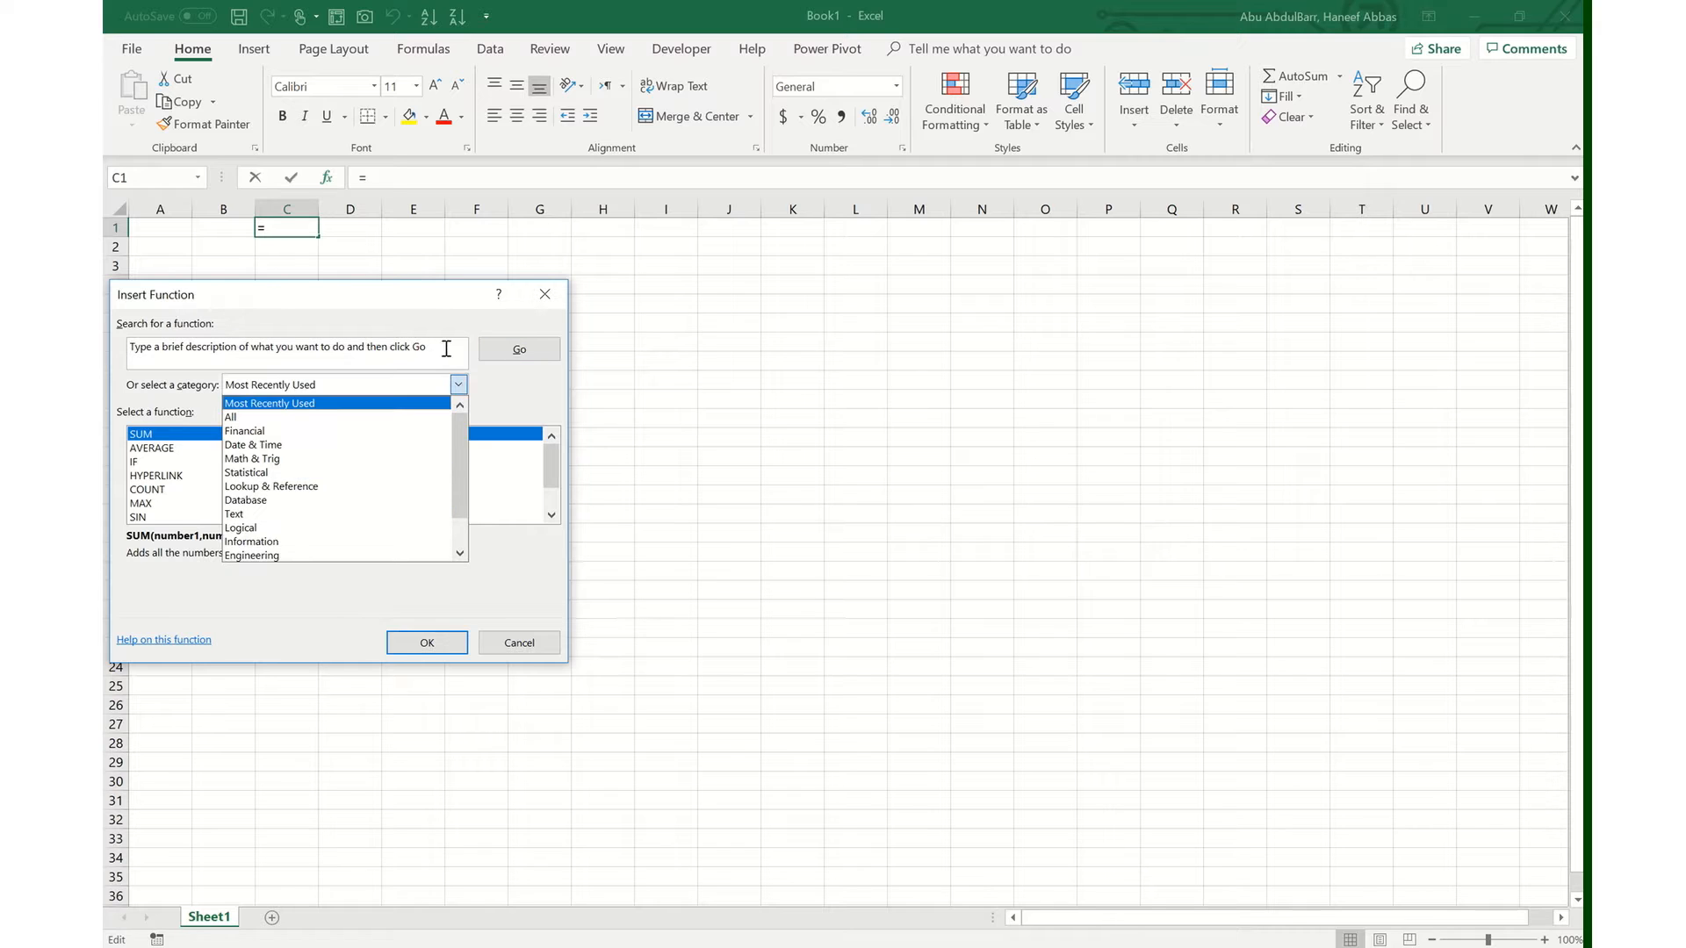
click(519, 642)
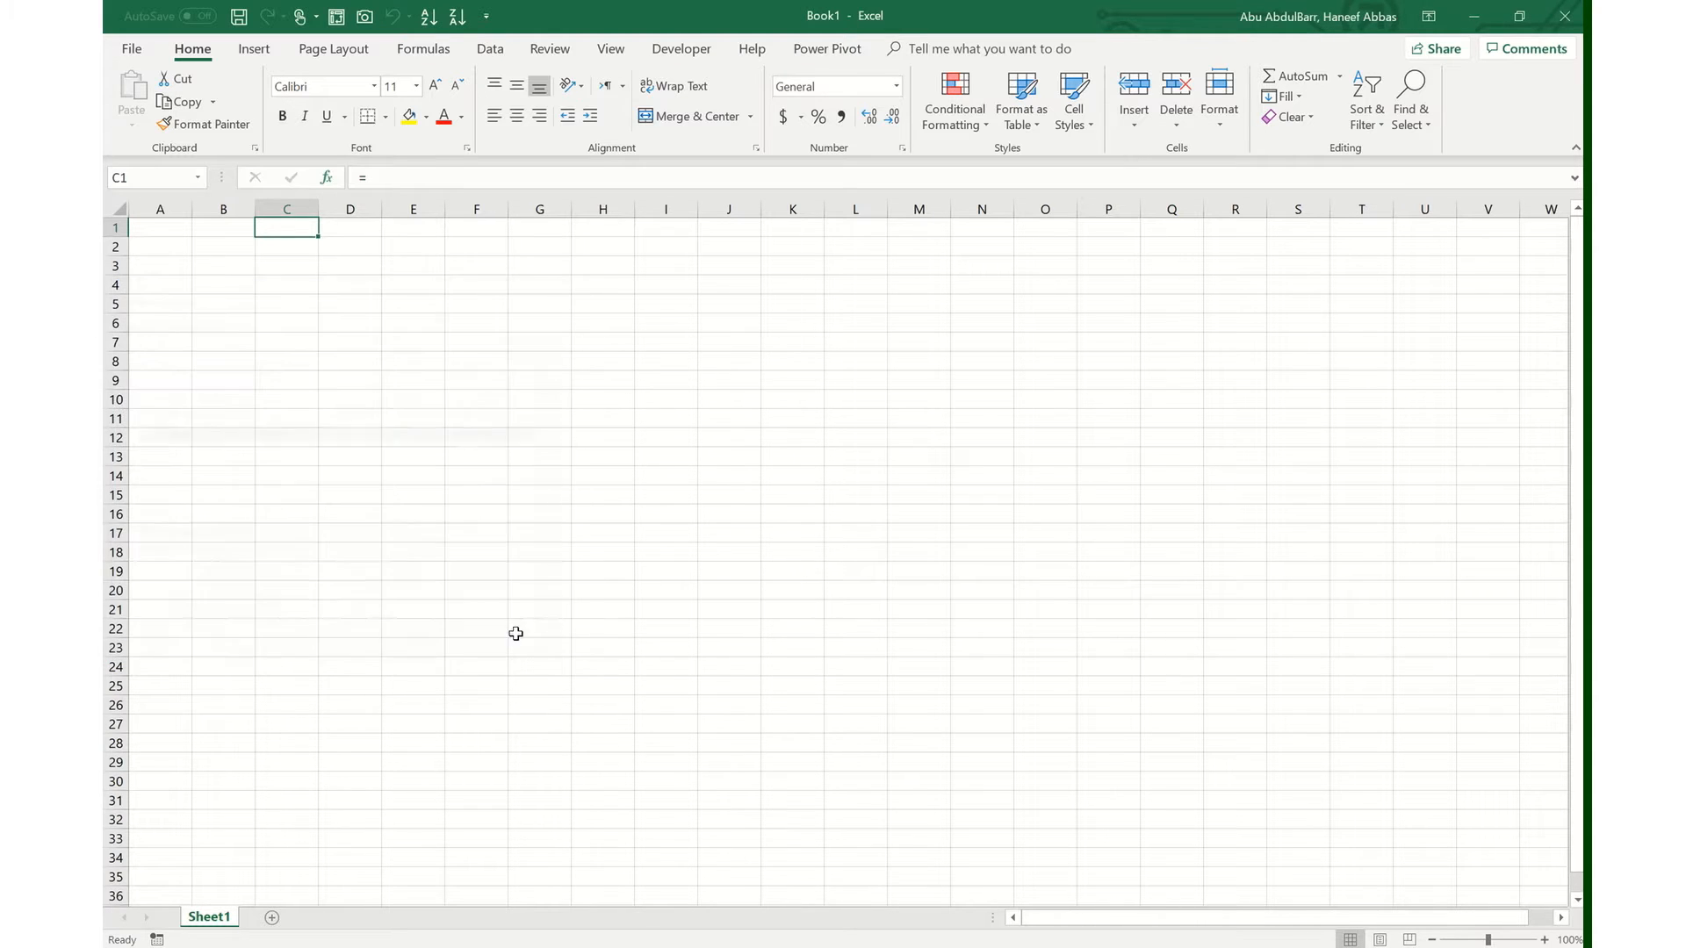
click(397, 178)
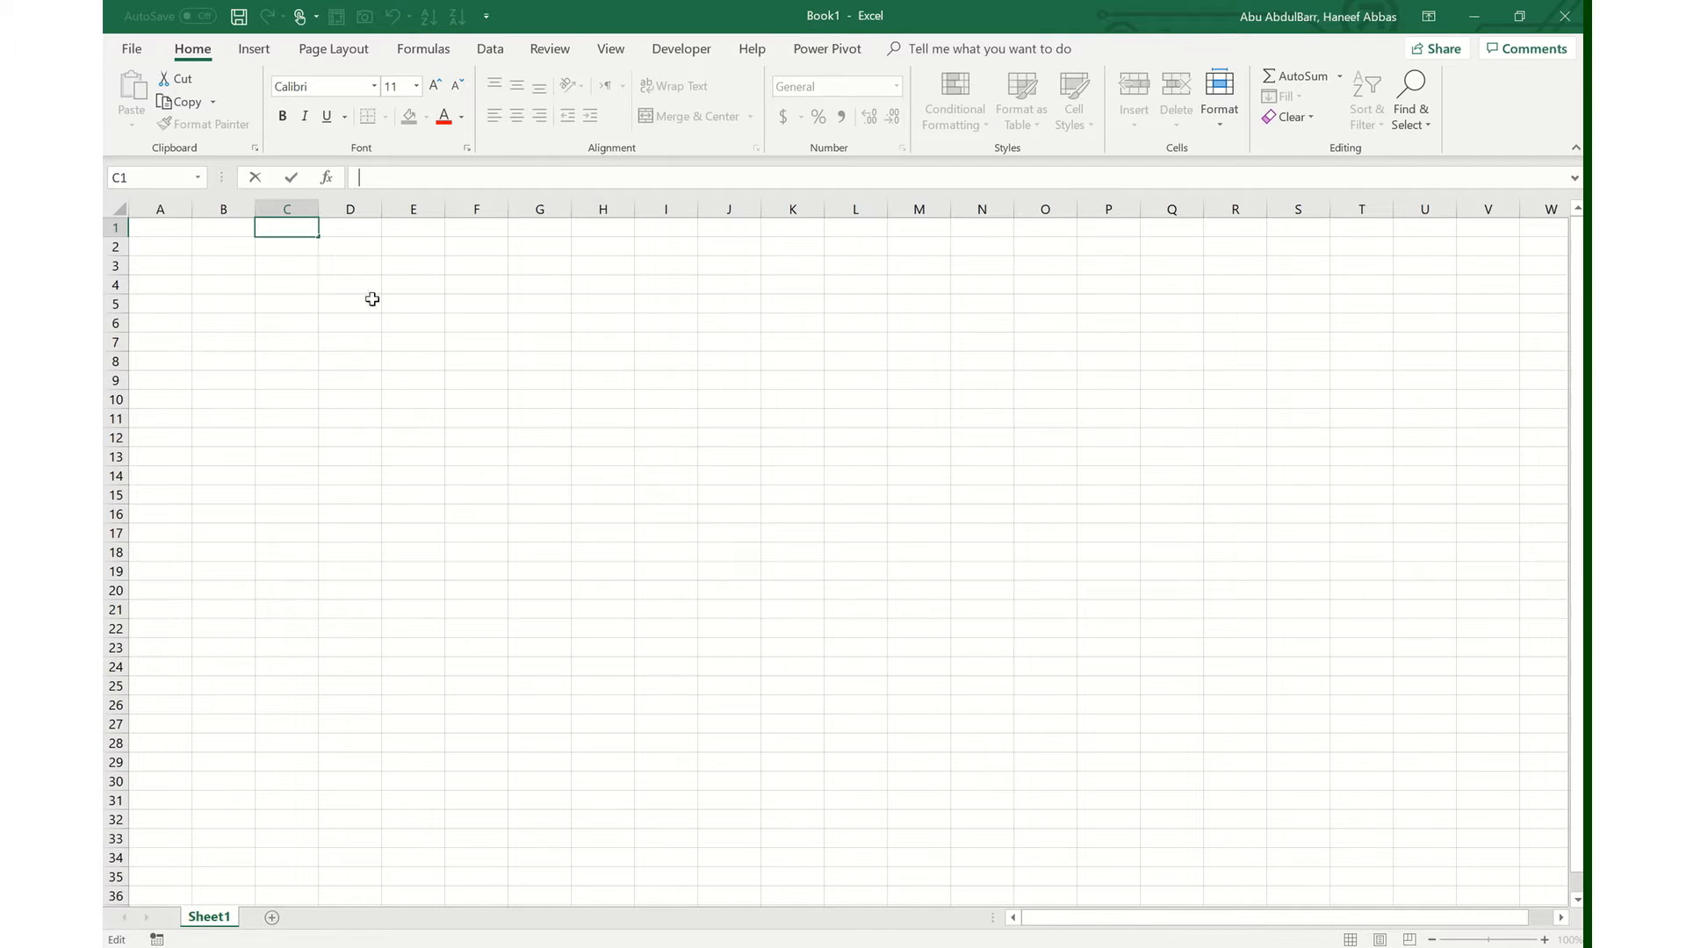
key(Escape)
key(Down)
key(Right)
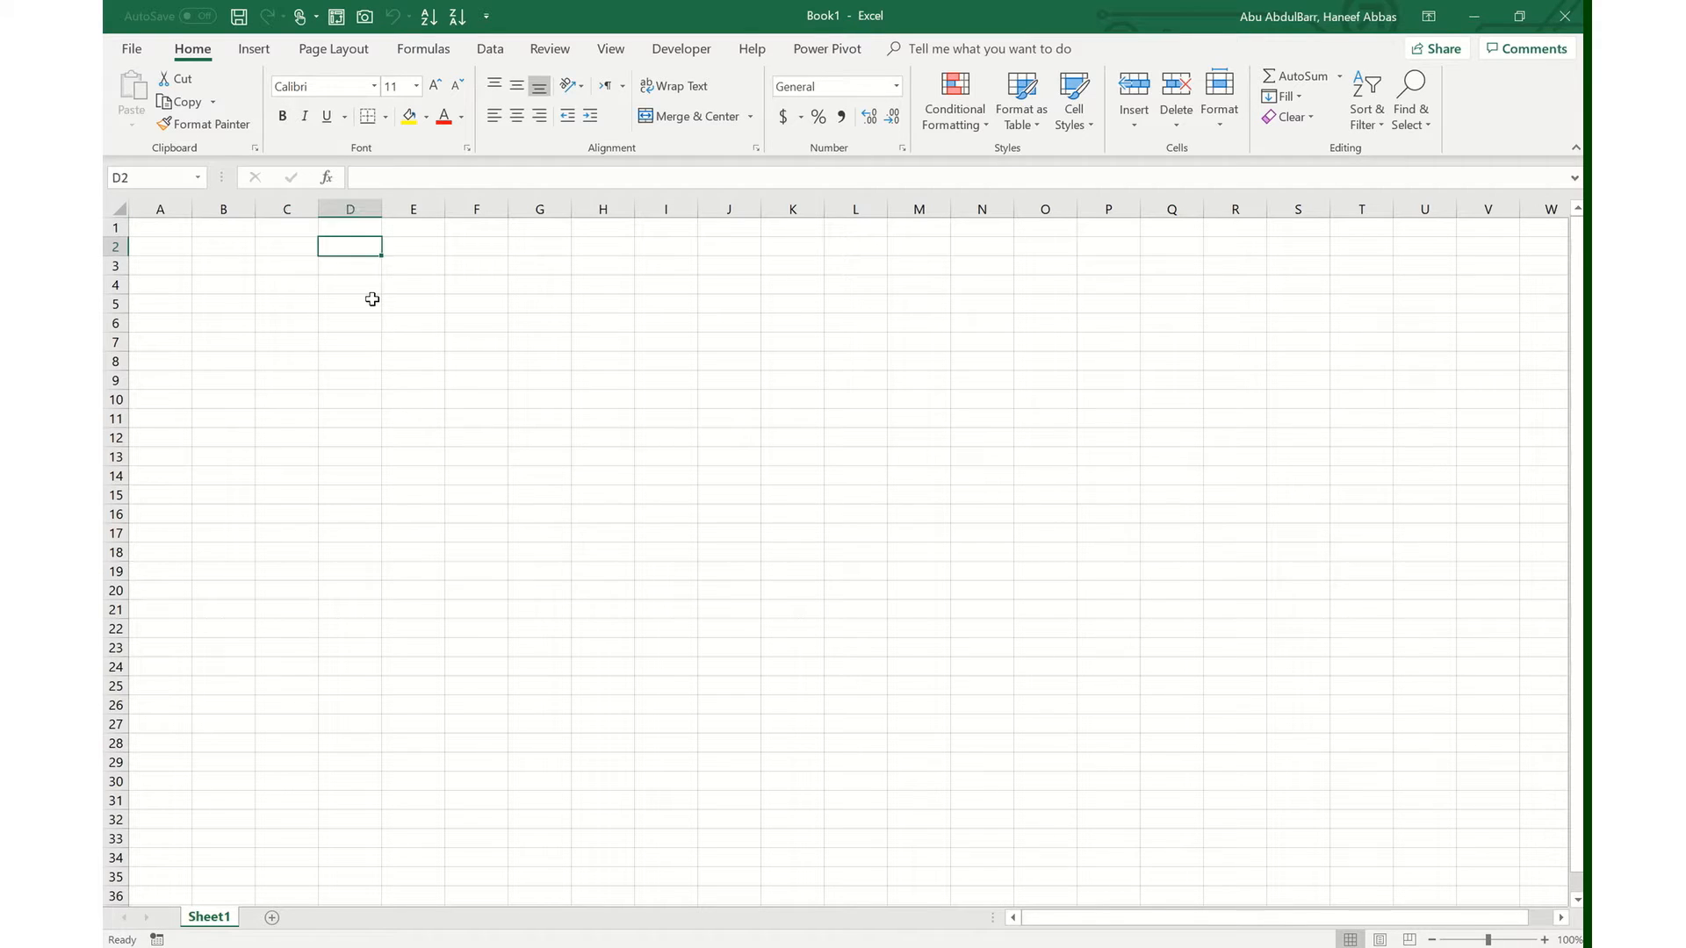
key(Left)
key(Down)
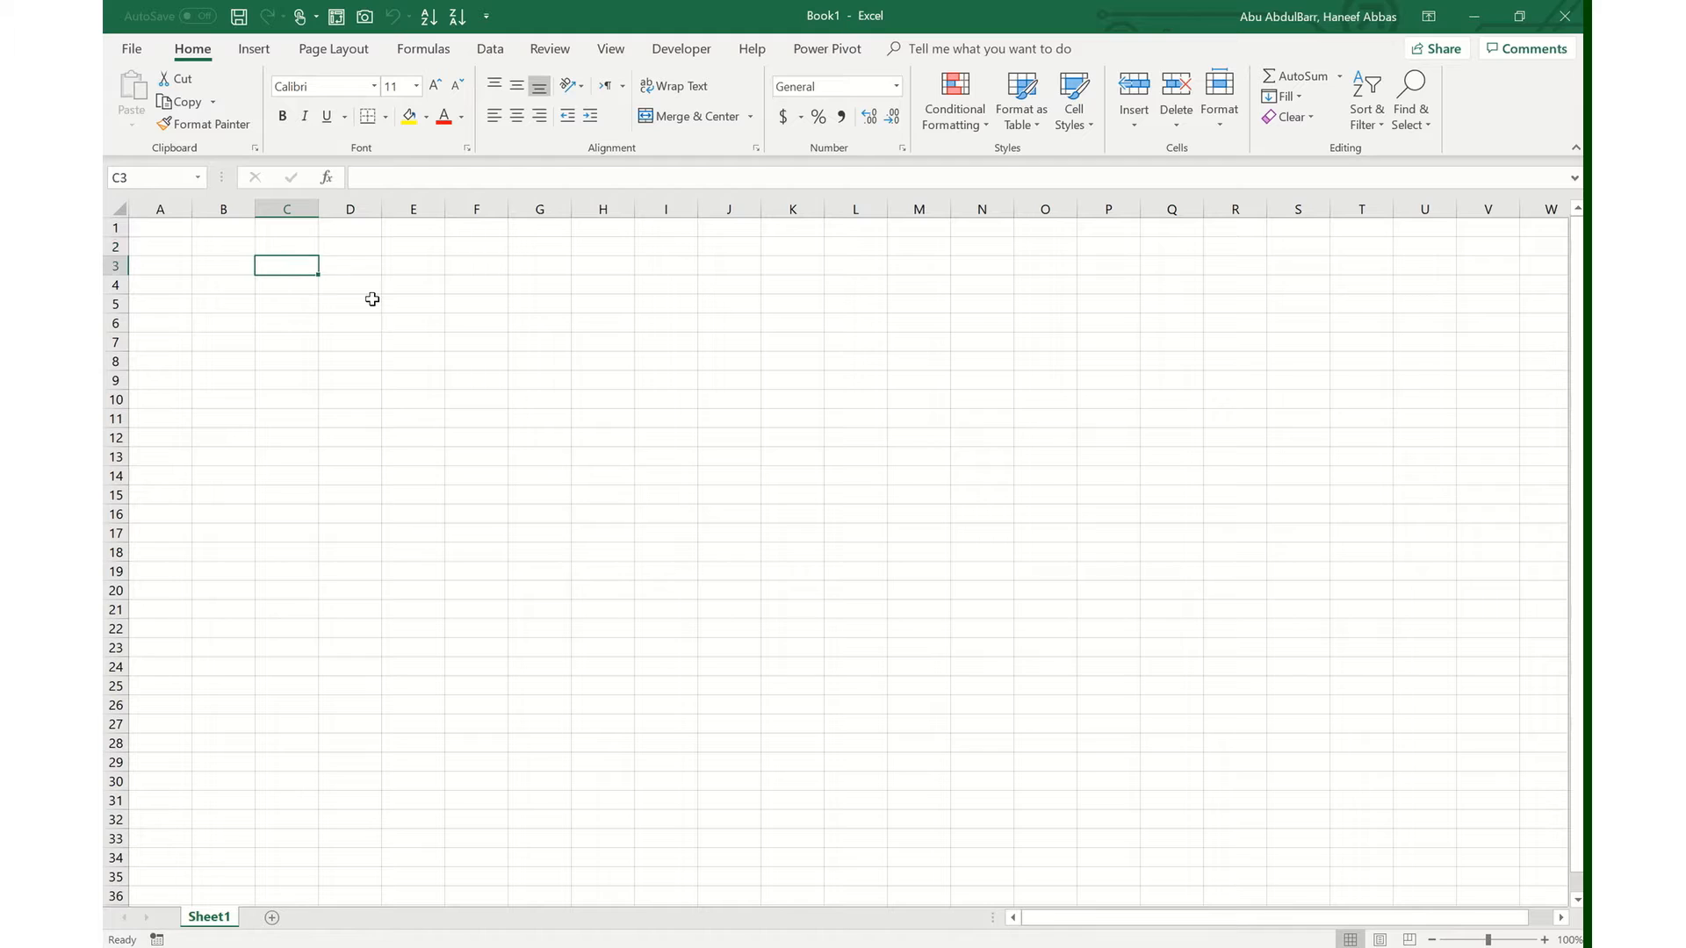
- Enter the title "Sales Report" in cell A1
key(Up)
key(Left)
key(Left)
key(Up)
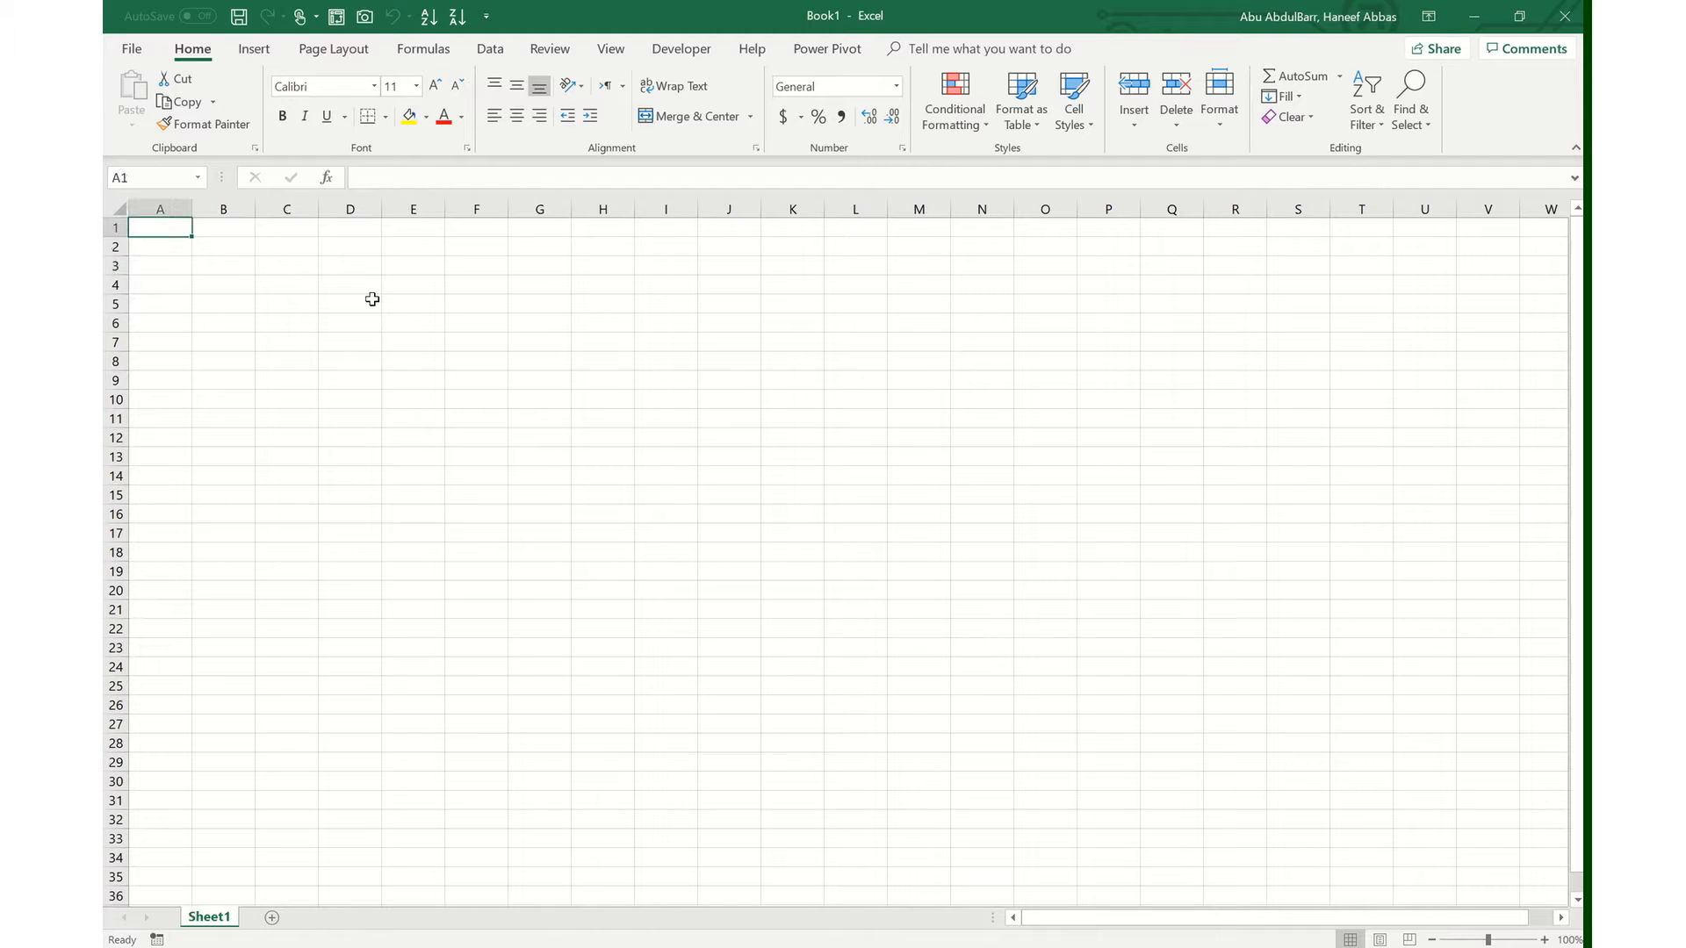
text(Sa)
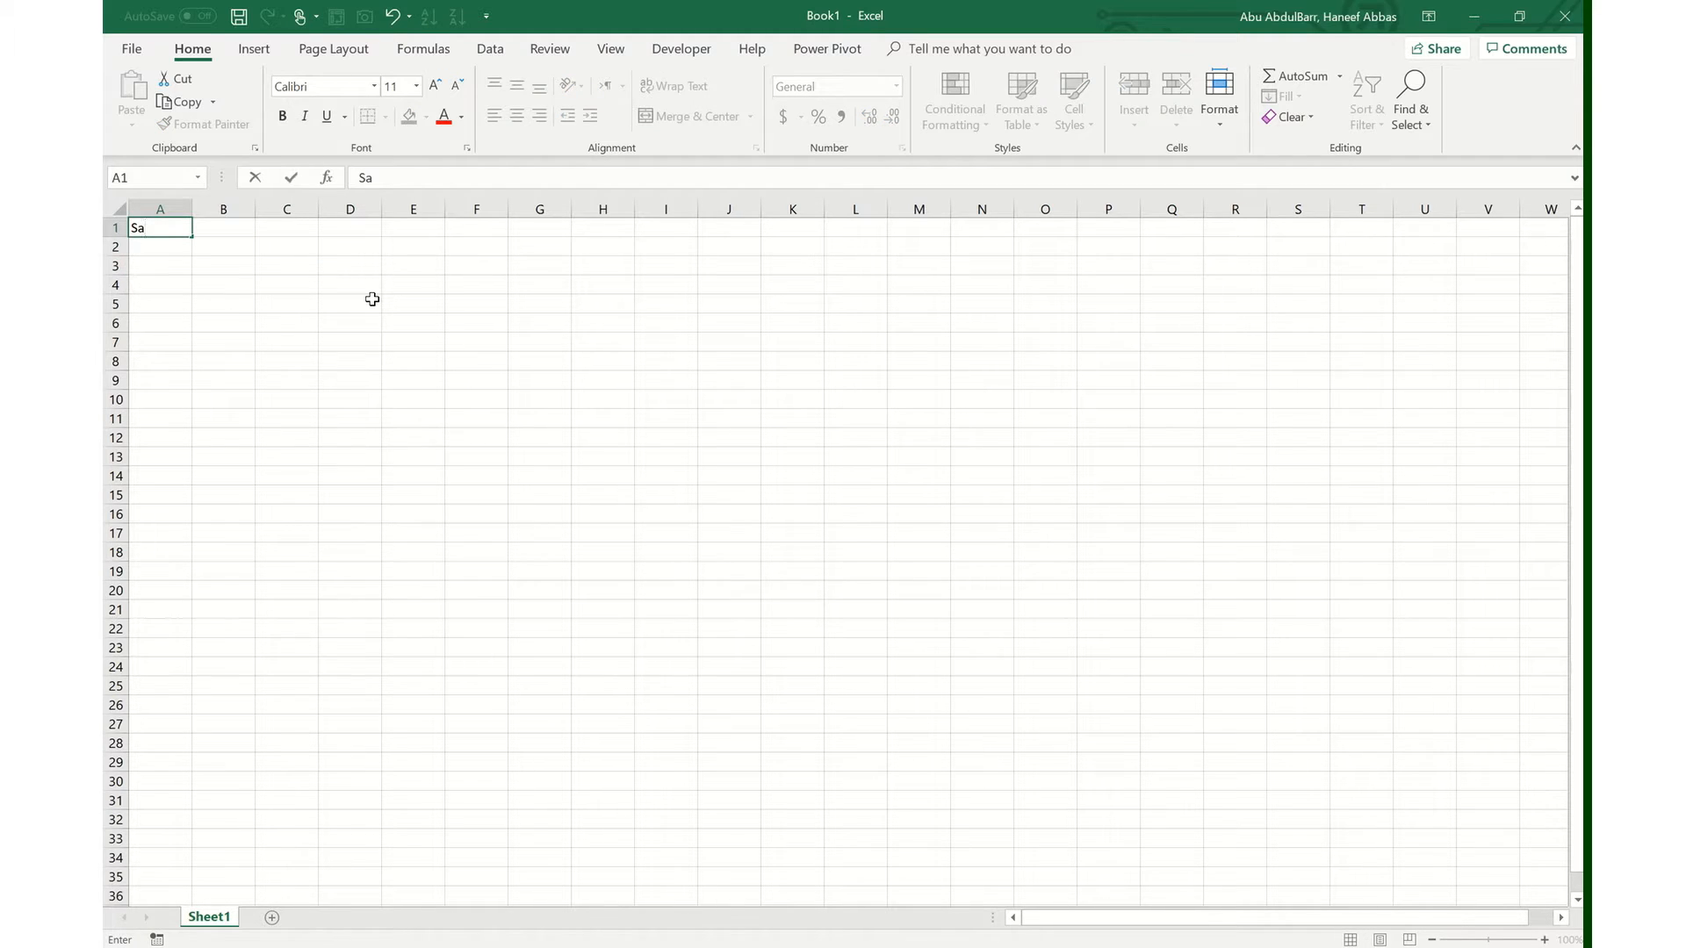
text(les Report)
key(Return)
key(Up)
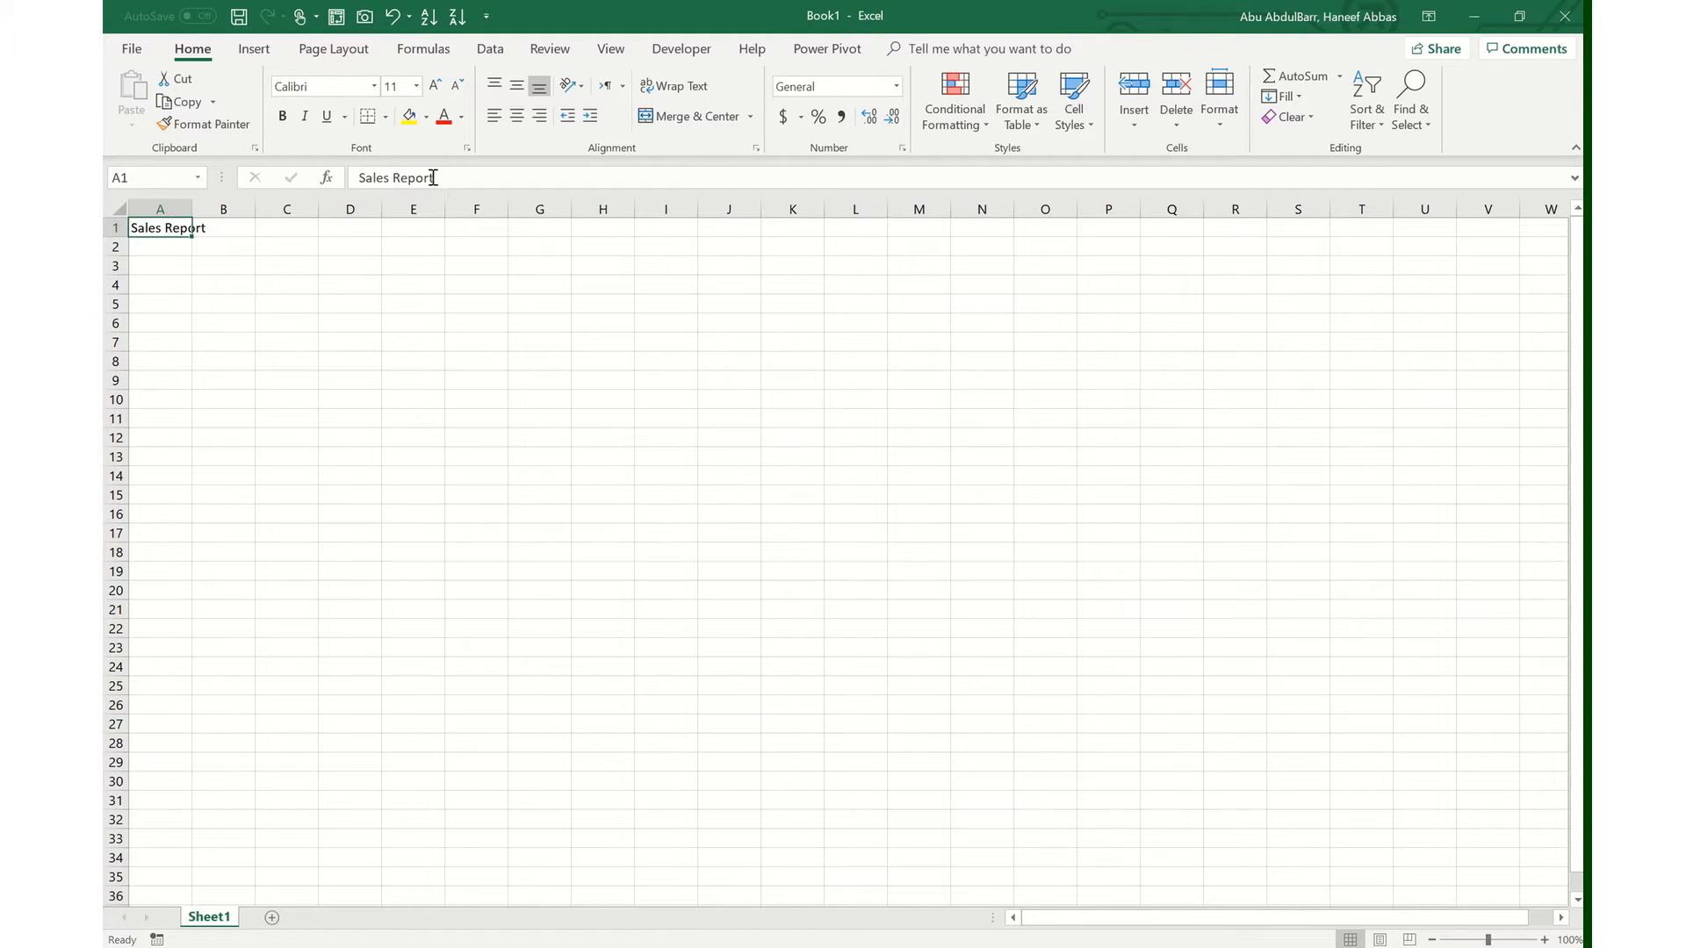
- Replace the content of cell A1 by retyping "Sales Report" directly in the cell, and move on to A2
drag(453, 168, 331, 181)
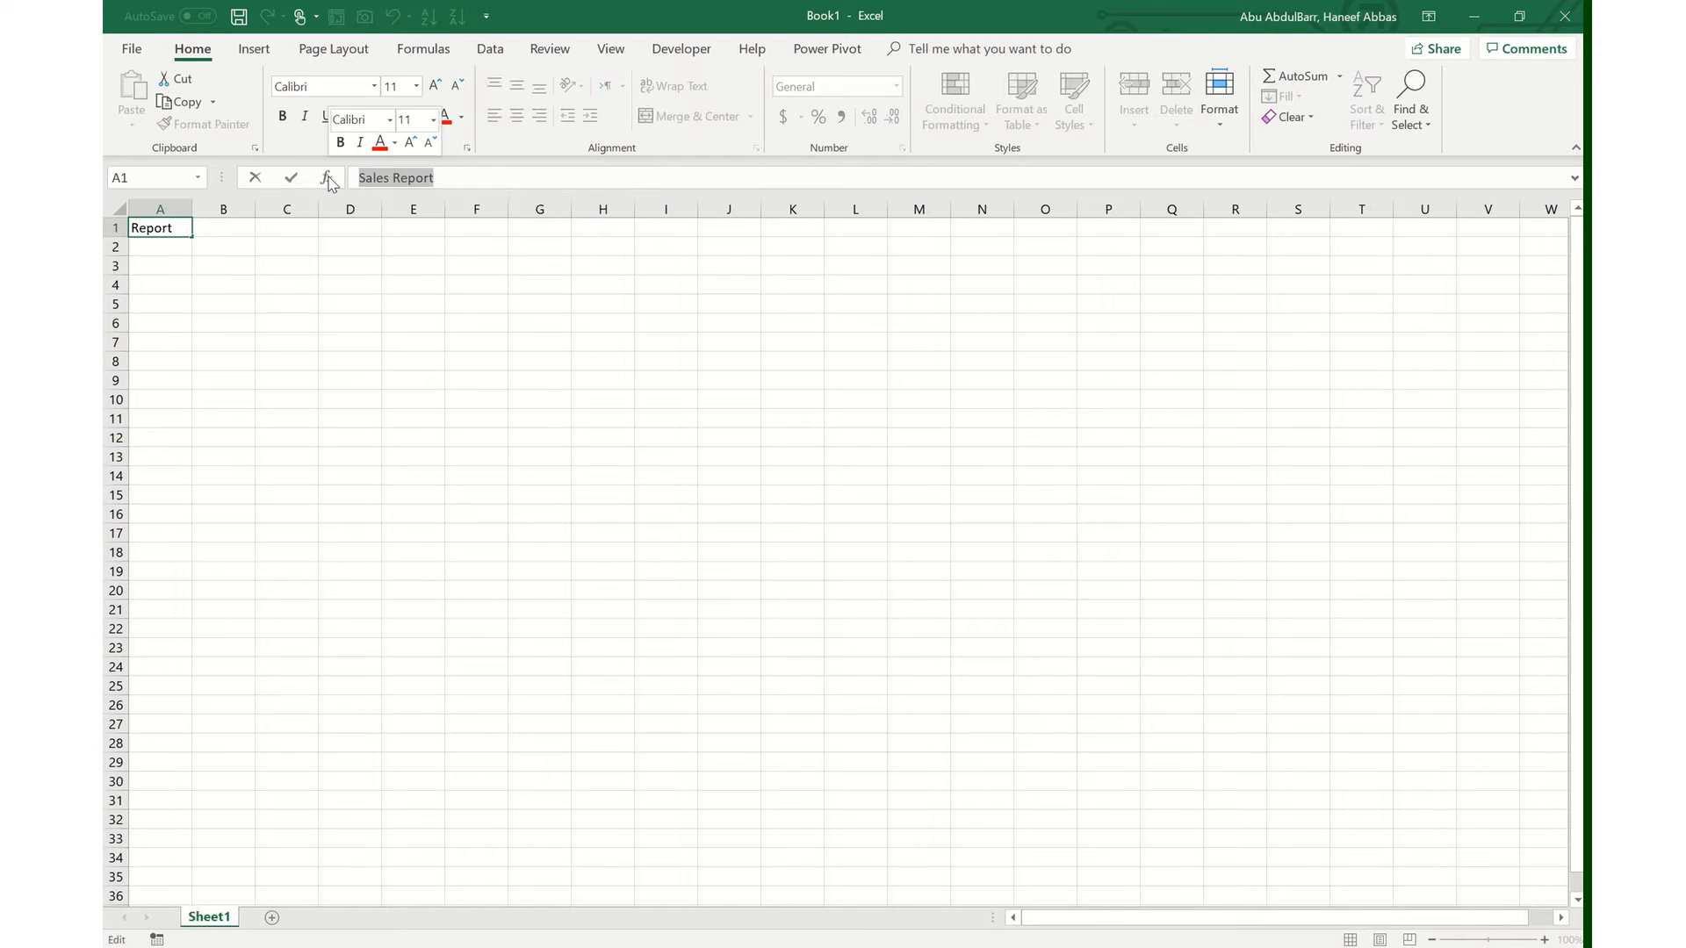
key(Escape)
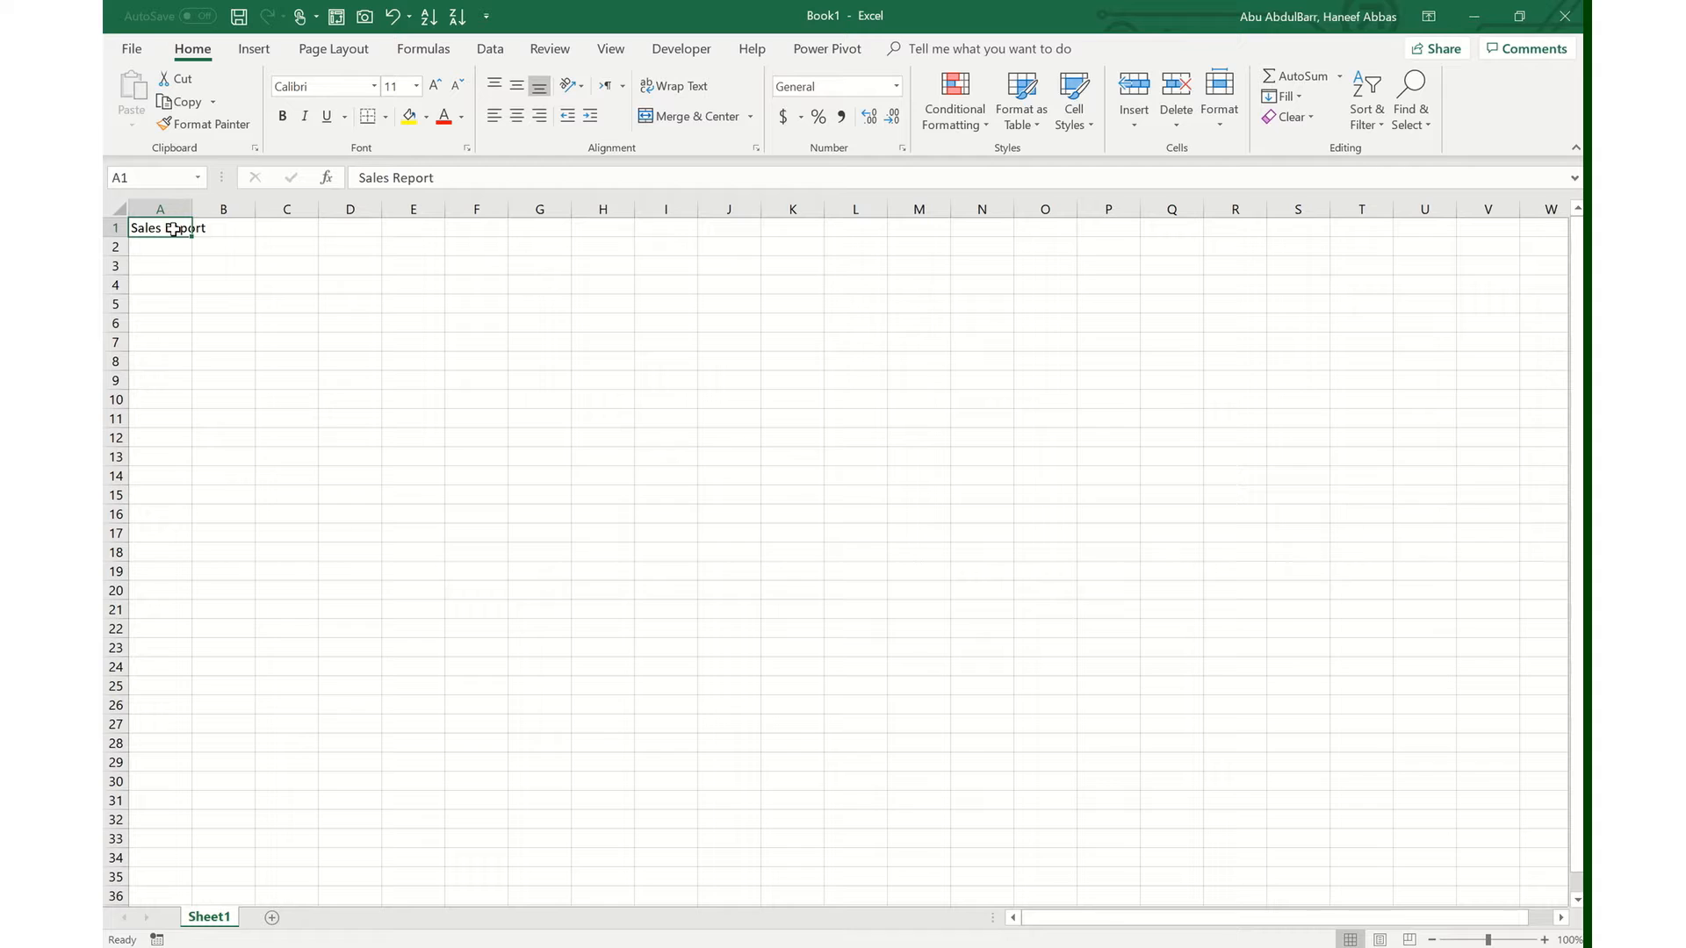
text(Sales )
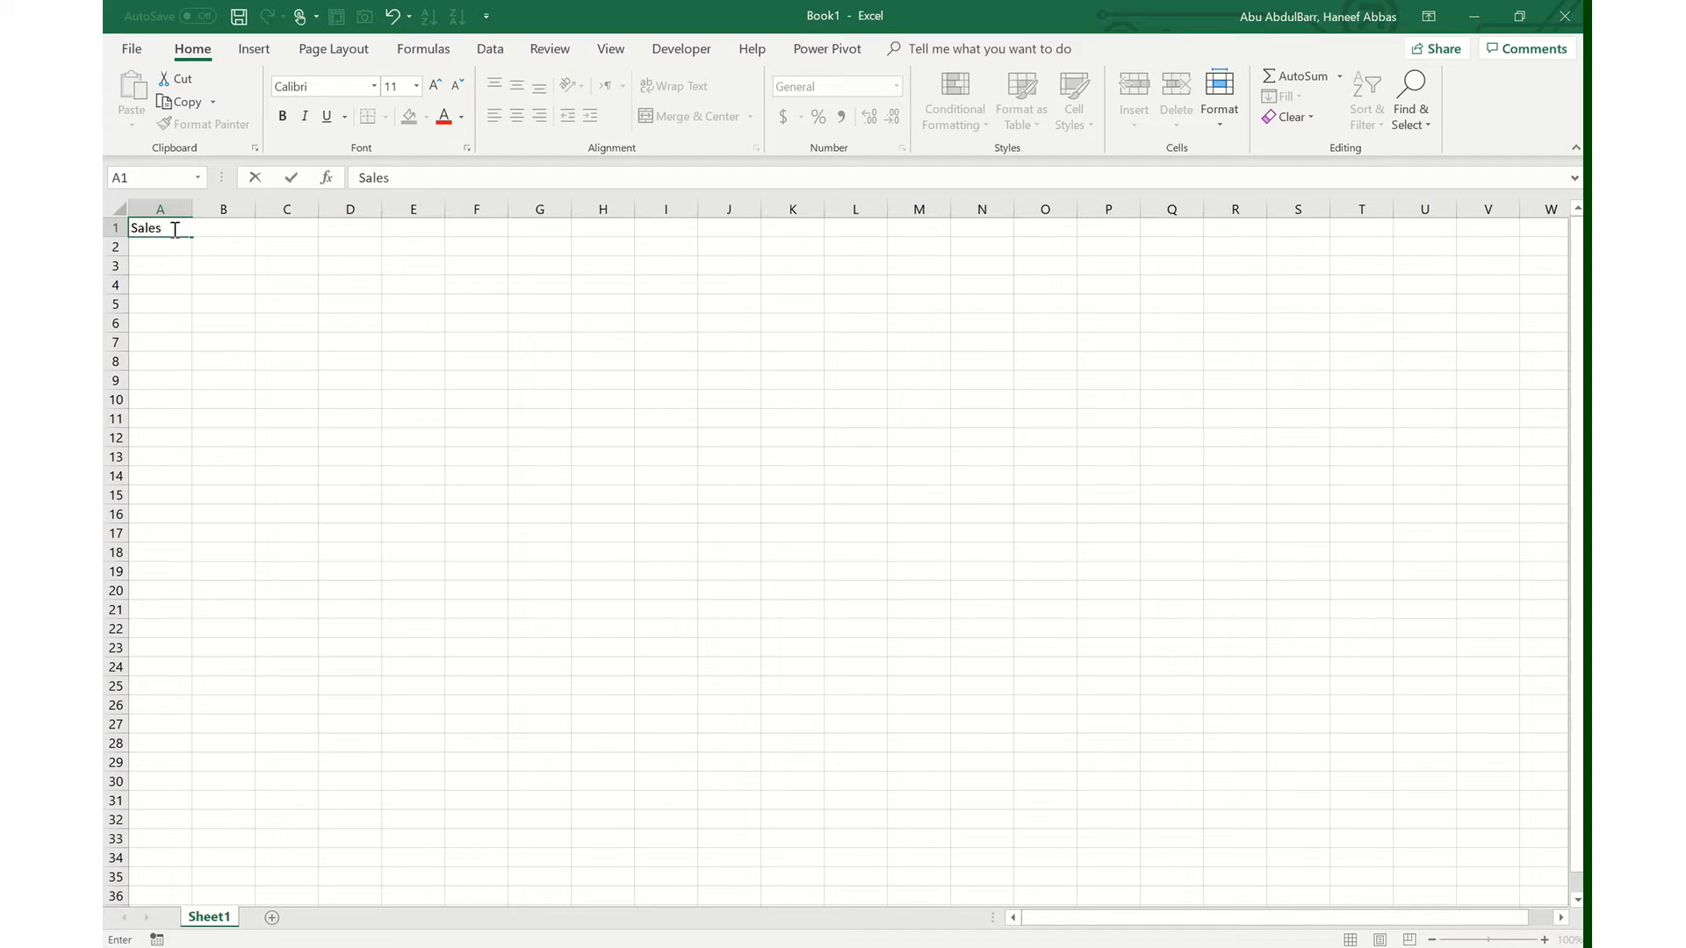
text(Report)
key(Return)
click(174, 229)
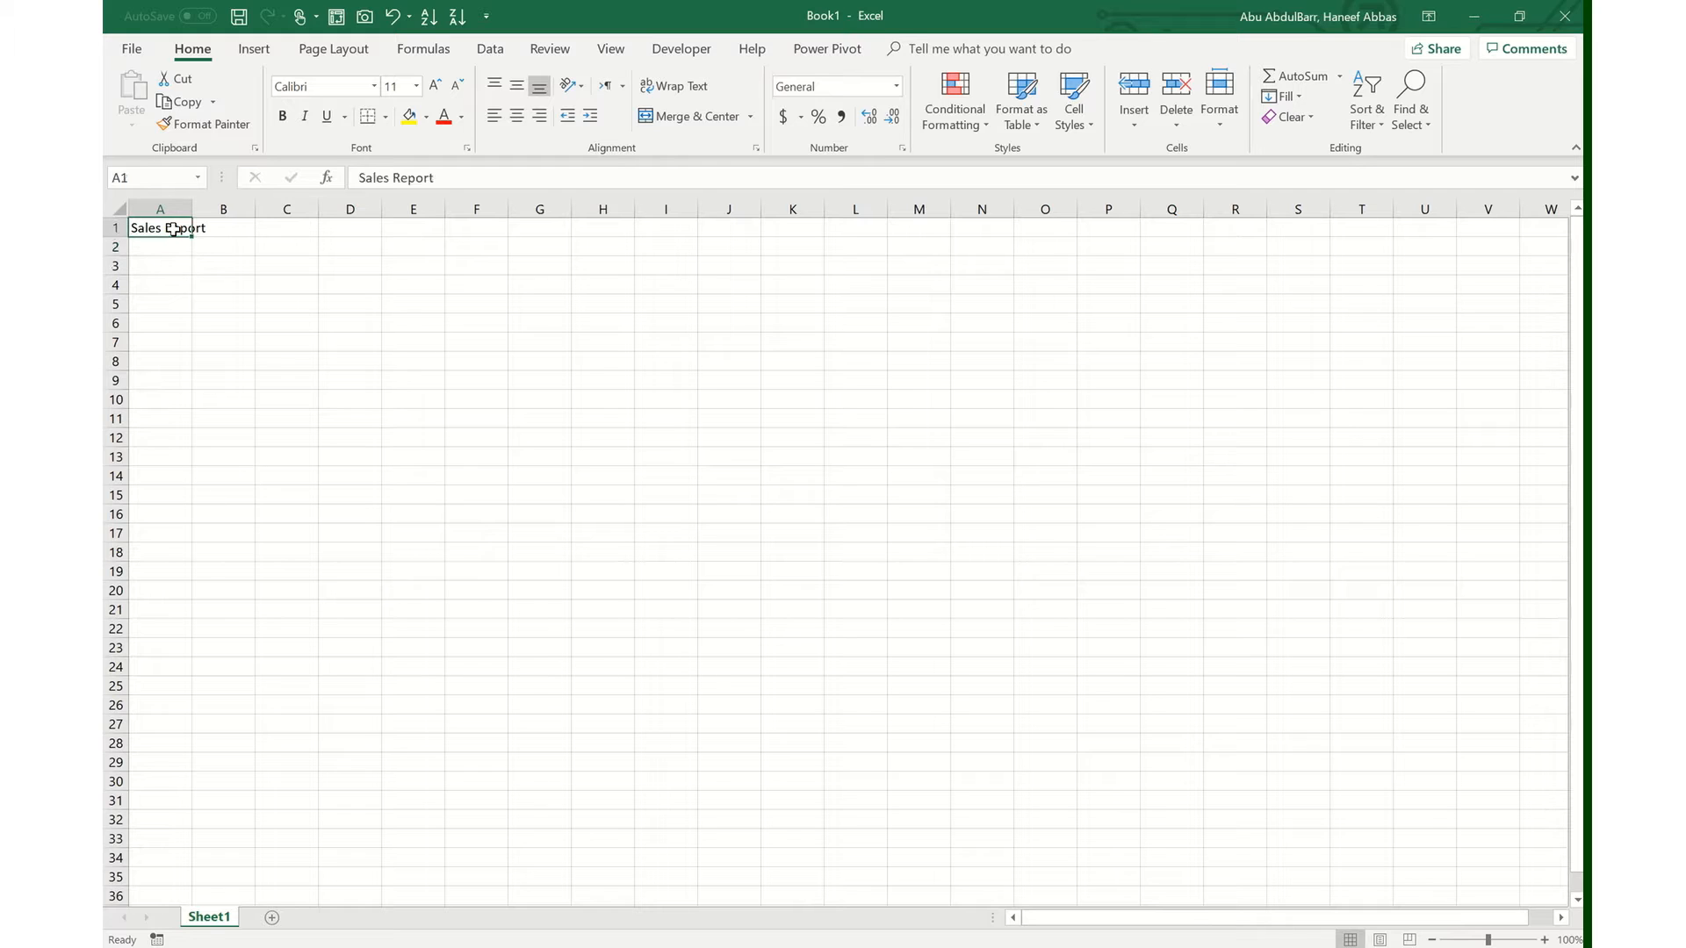
key(Return)
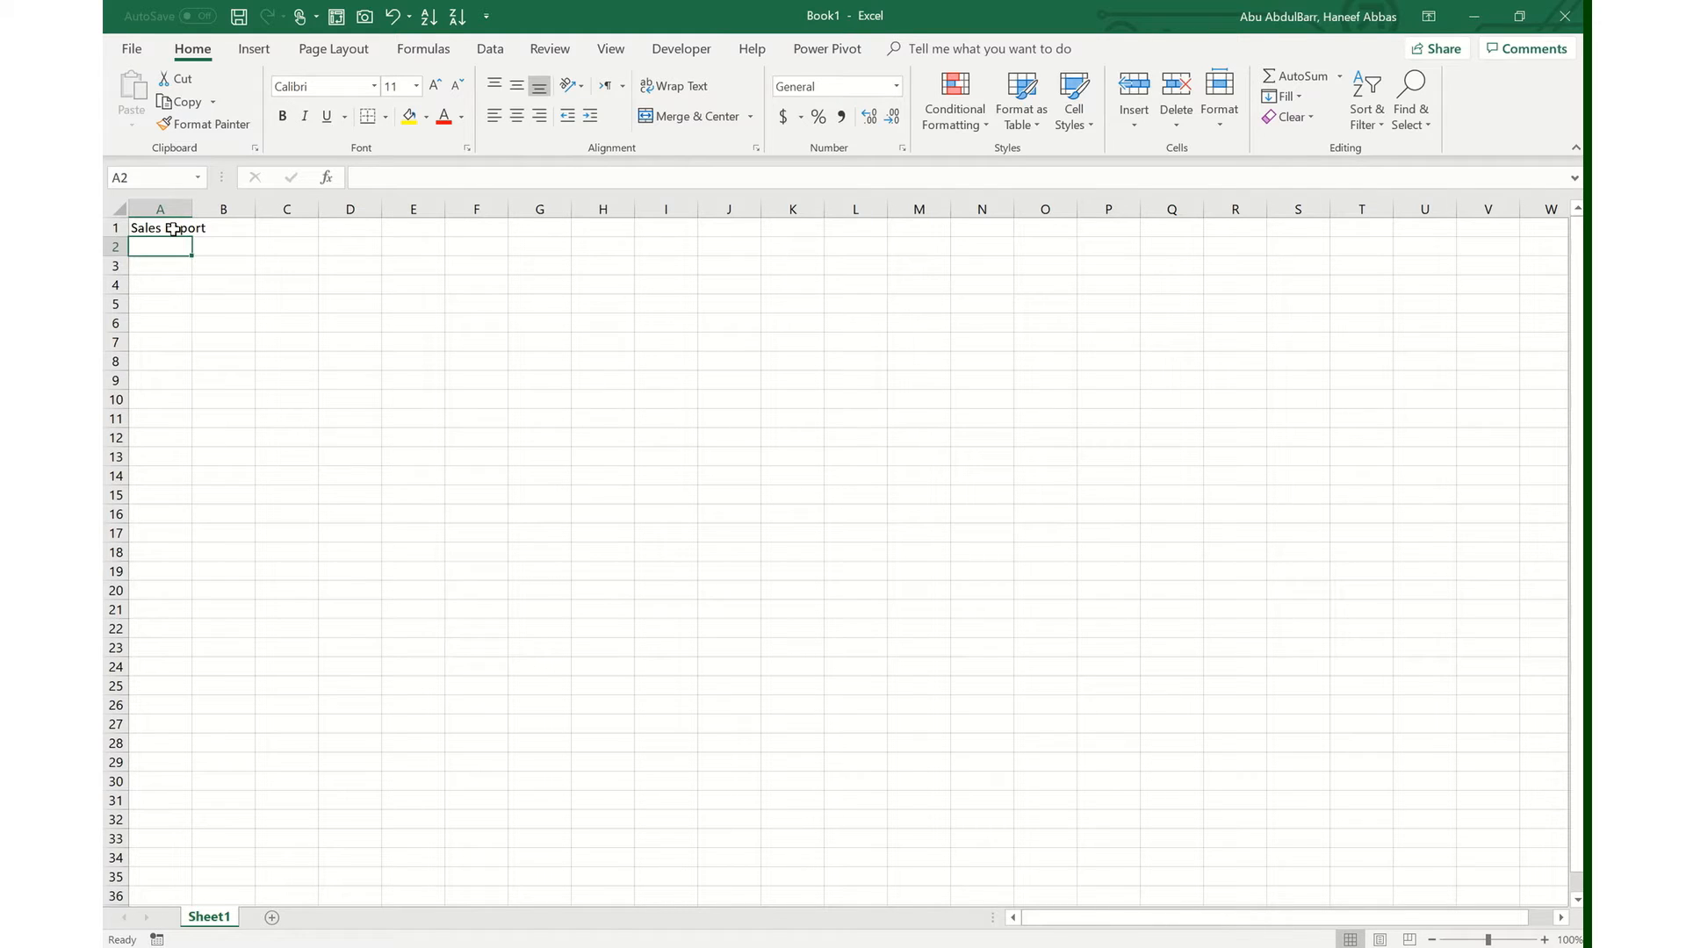
click(174, 230)
key(Return)
- Enter the column headers Date, Description and Quantity in cells A2, B2 and C2
key(Right)
key(Right)
key(Left)
key(Left)
text(Date)
key(Tab)
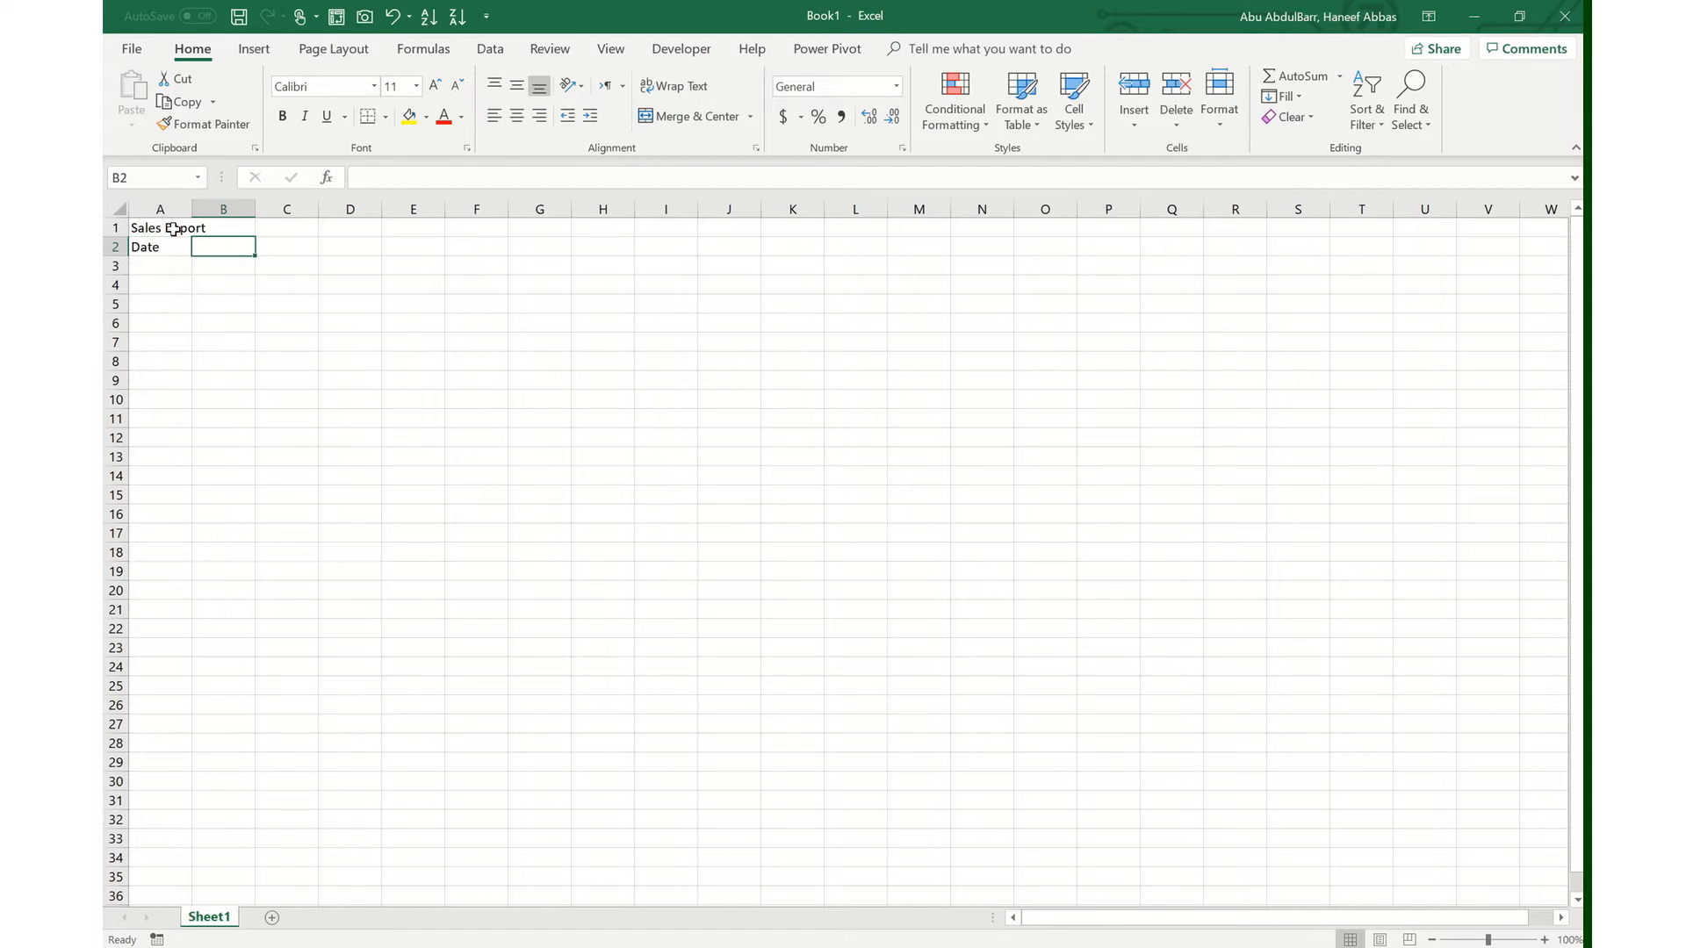
text(Descri)
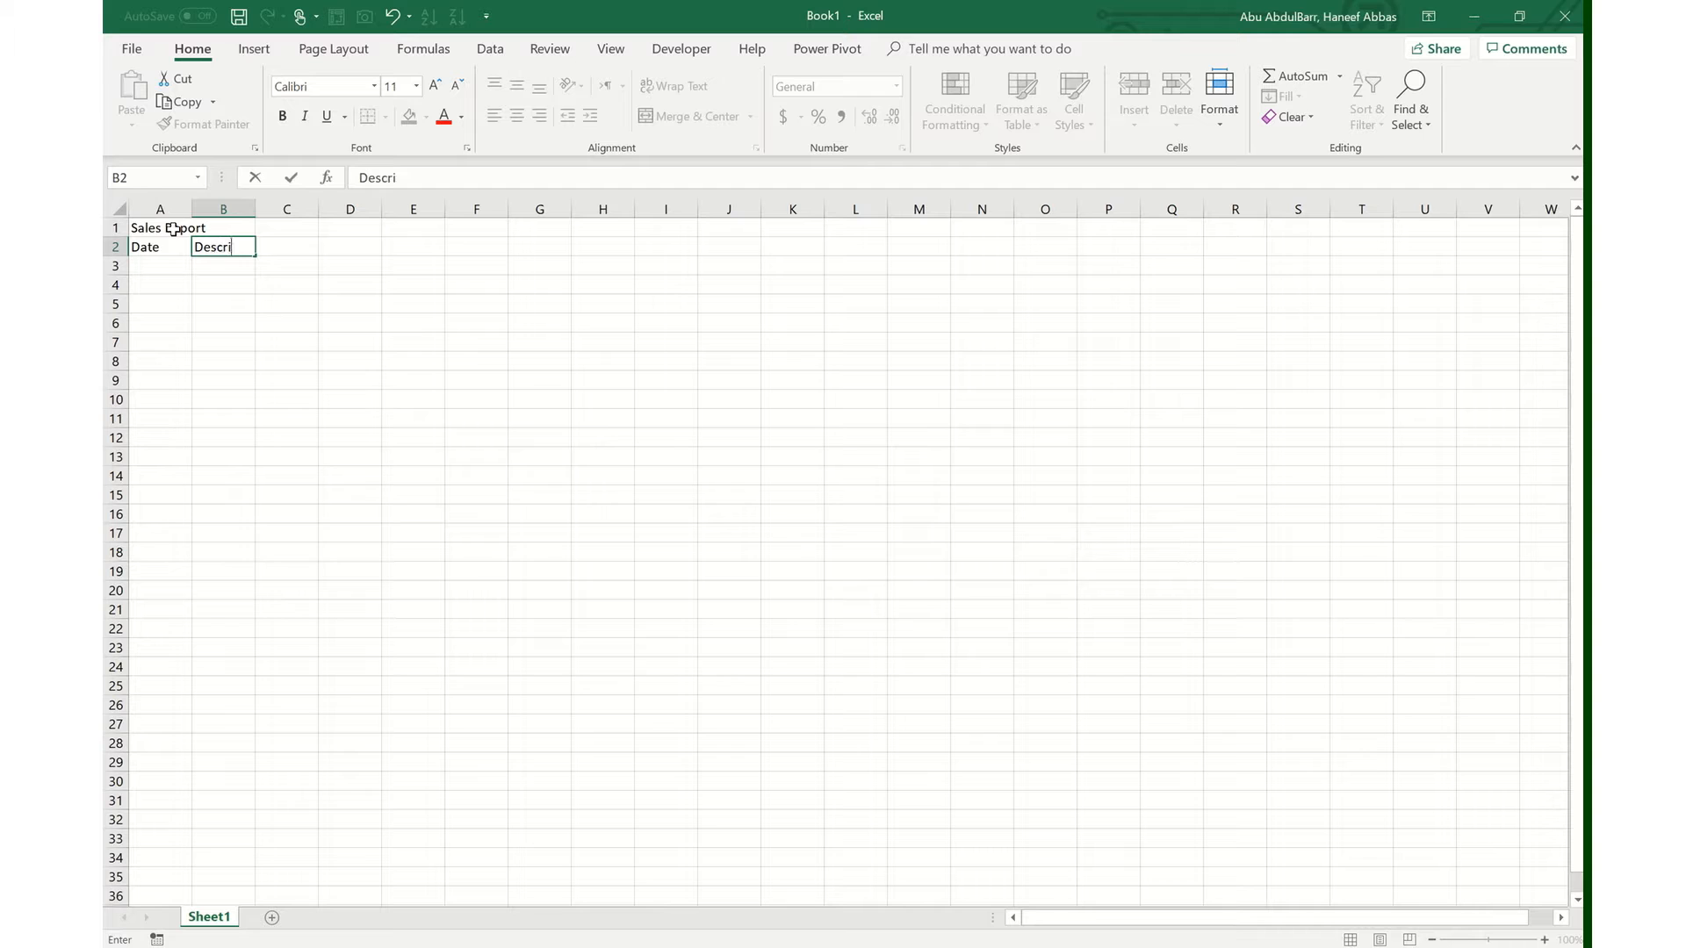
text(ption)
key(Tab)
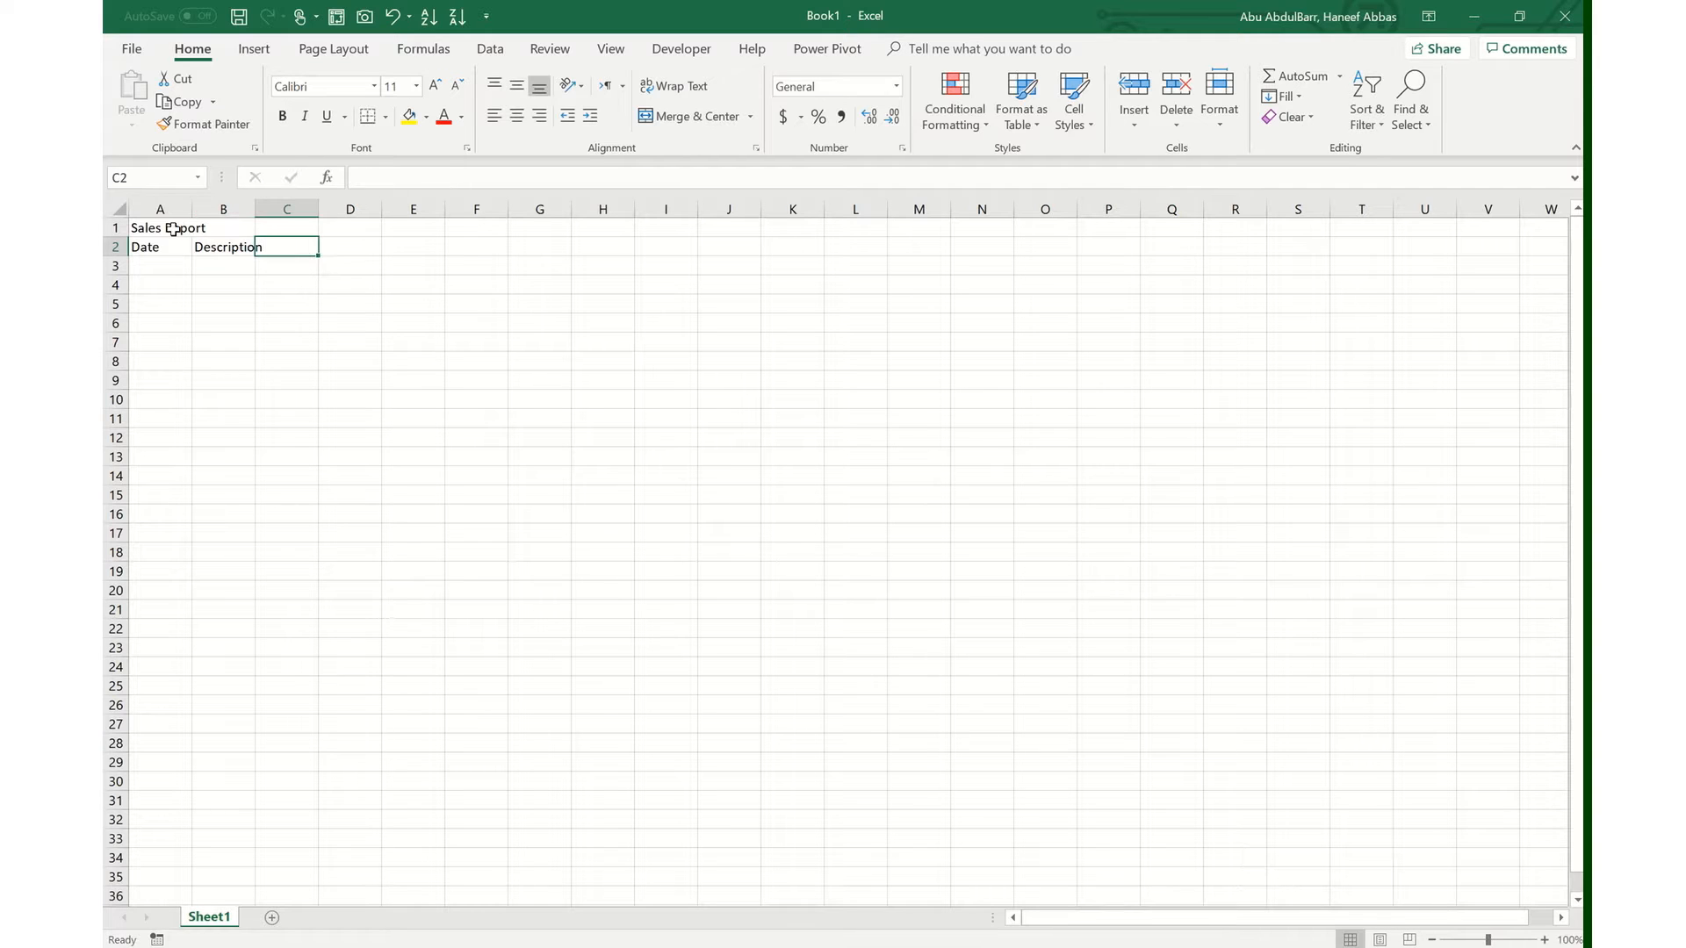
text(Quan)
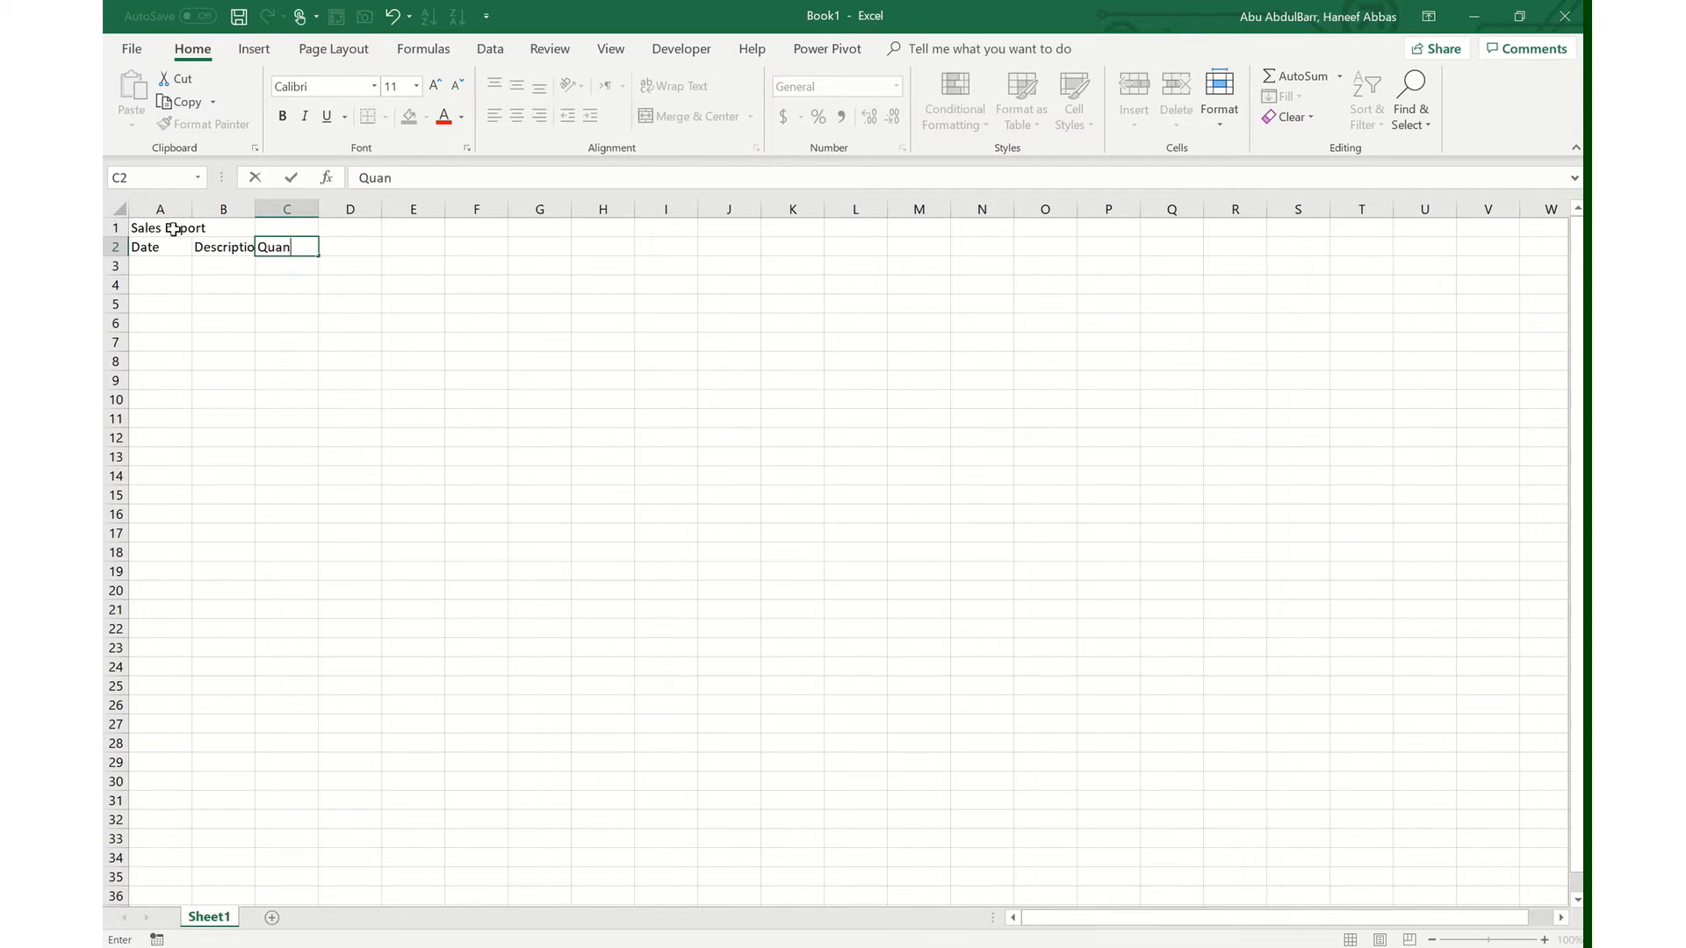
text(tity)
key(Tab)
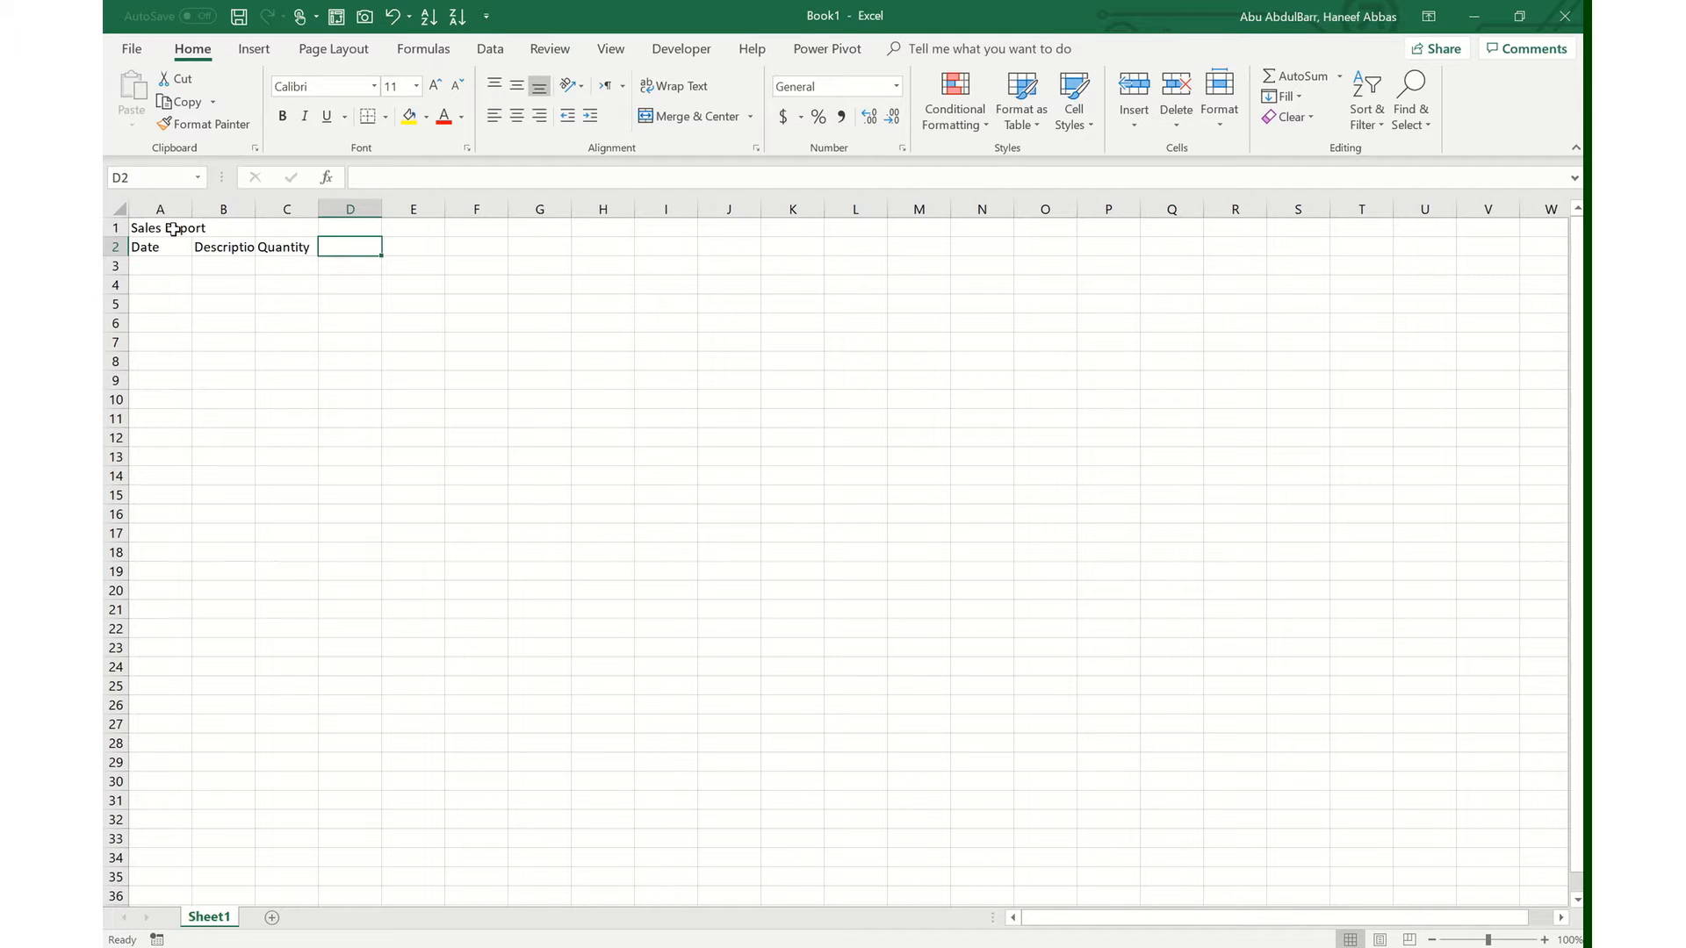
key(Left)
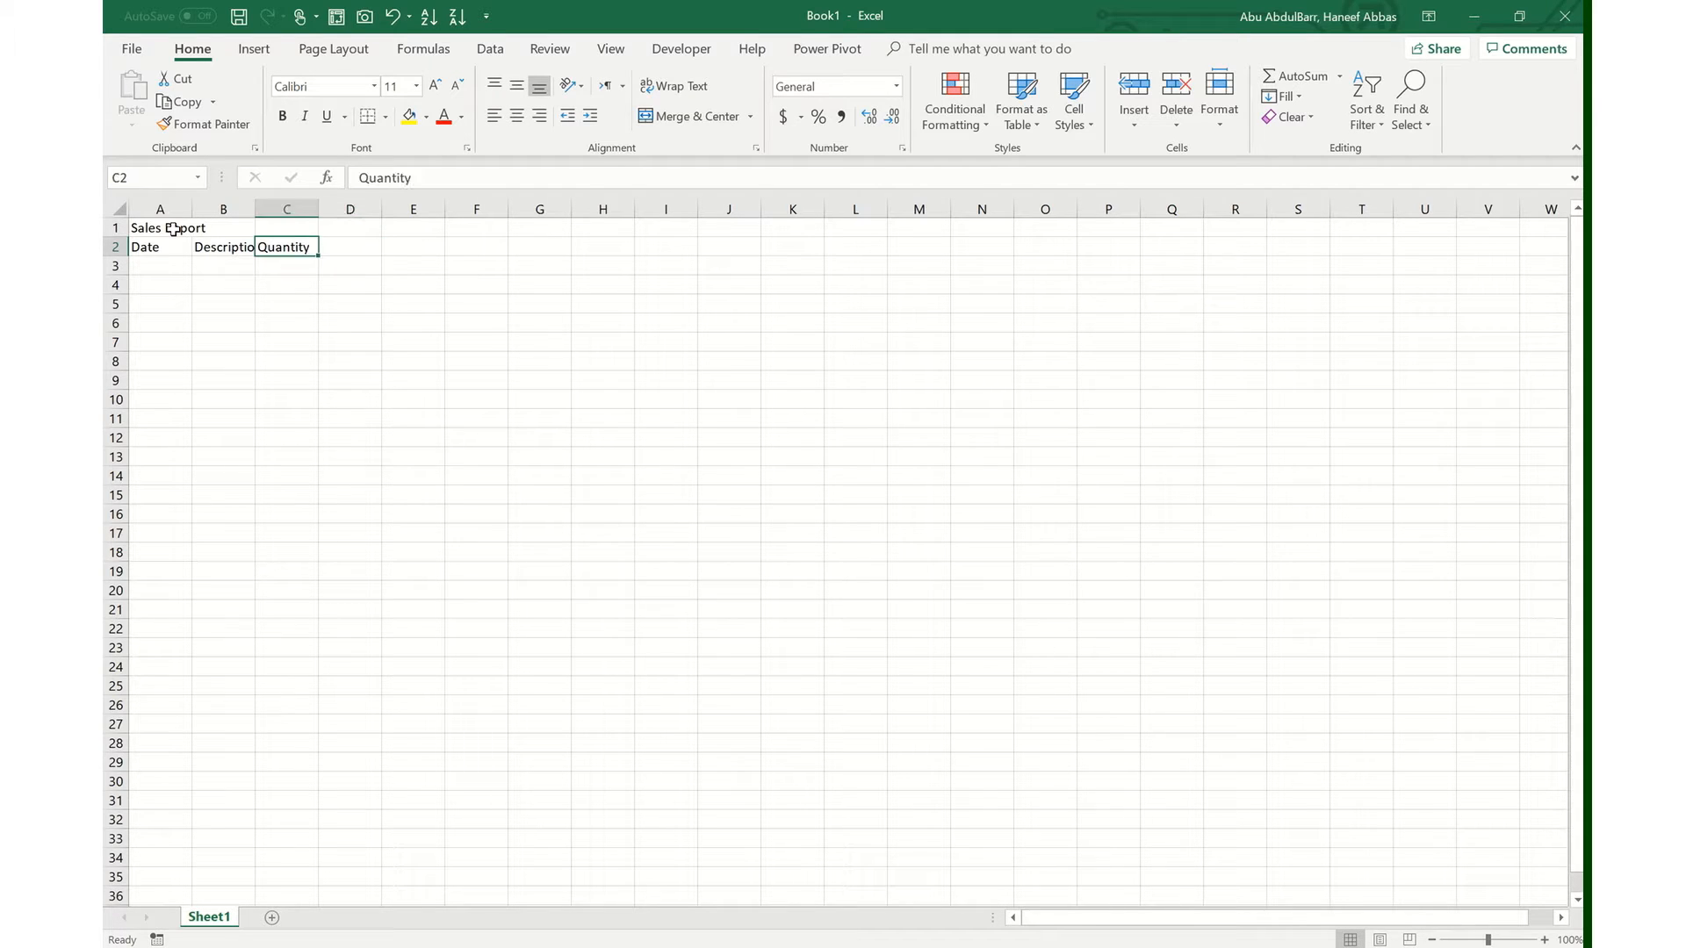
key(Right)
key(Right)
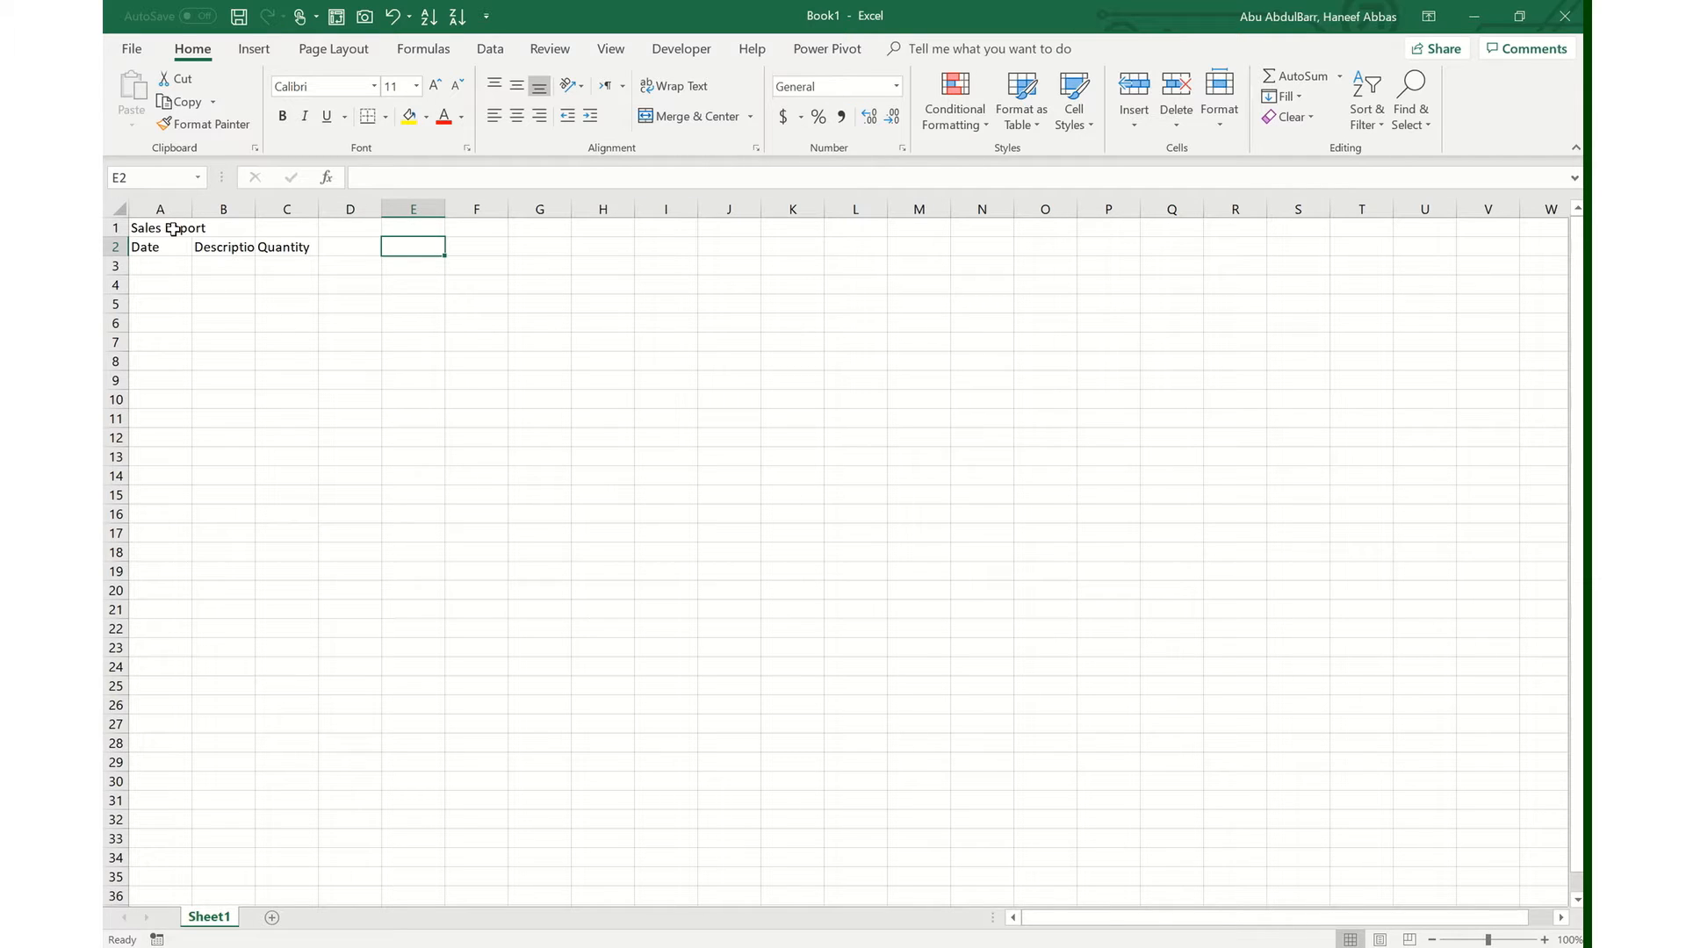
key(Return)
key(Down)
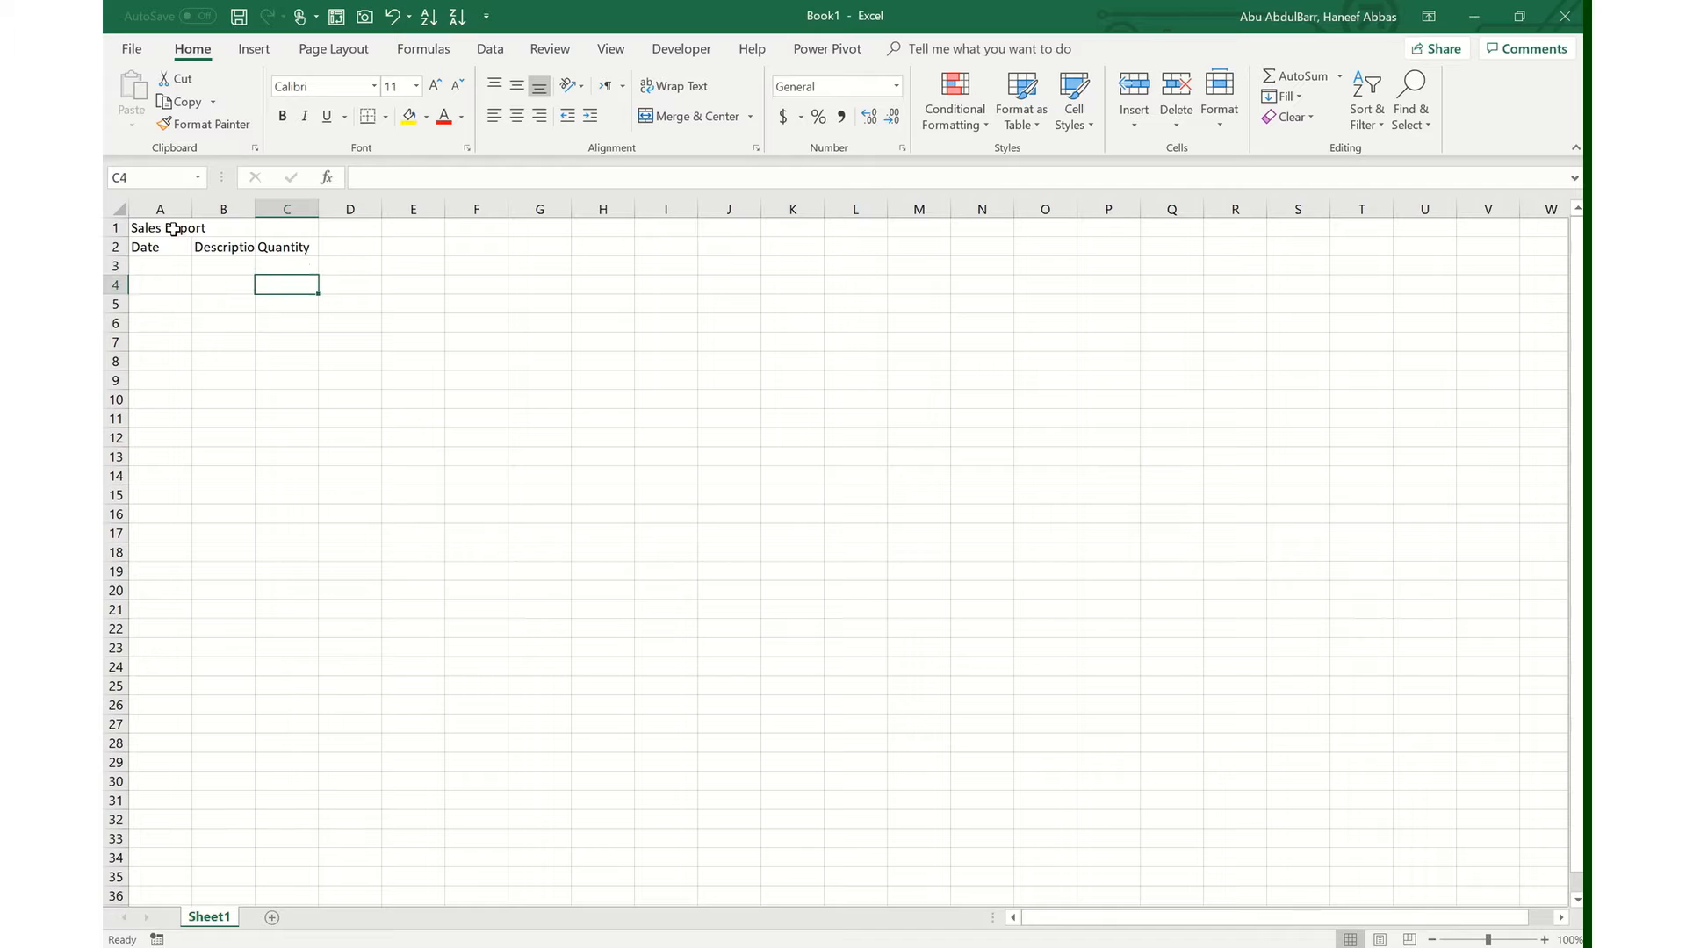
key(Down)
key(Up)
key(Up)
key(Up)
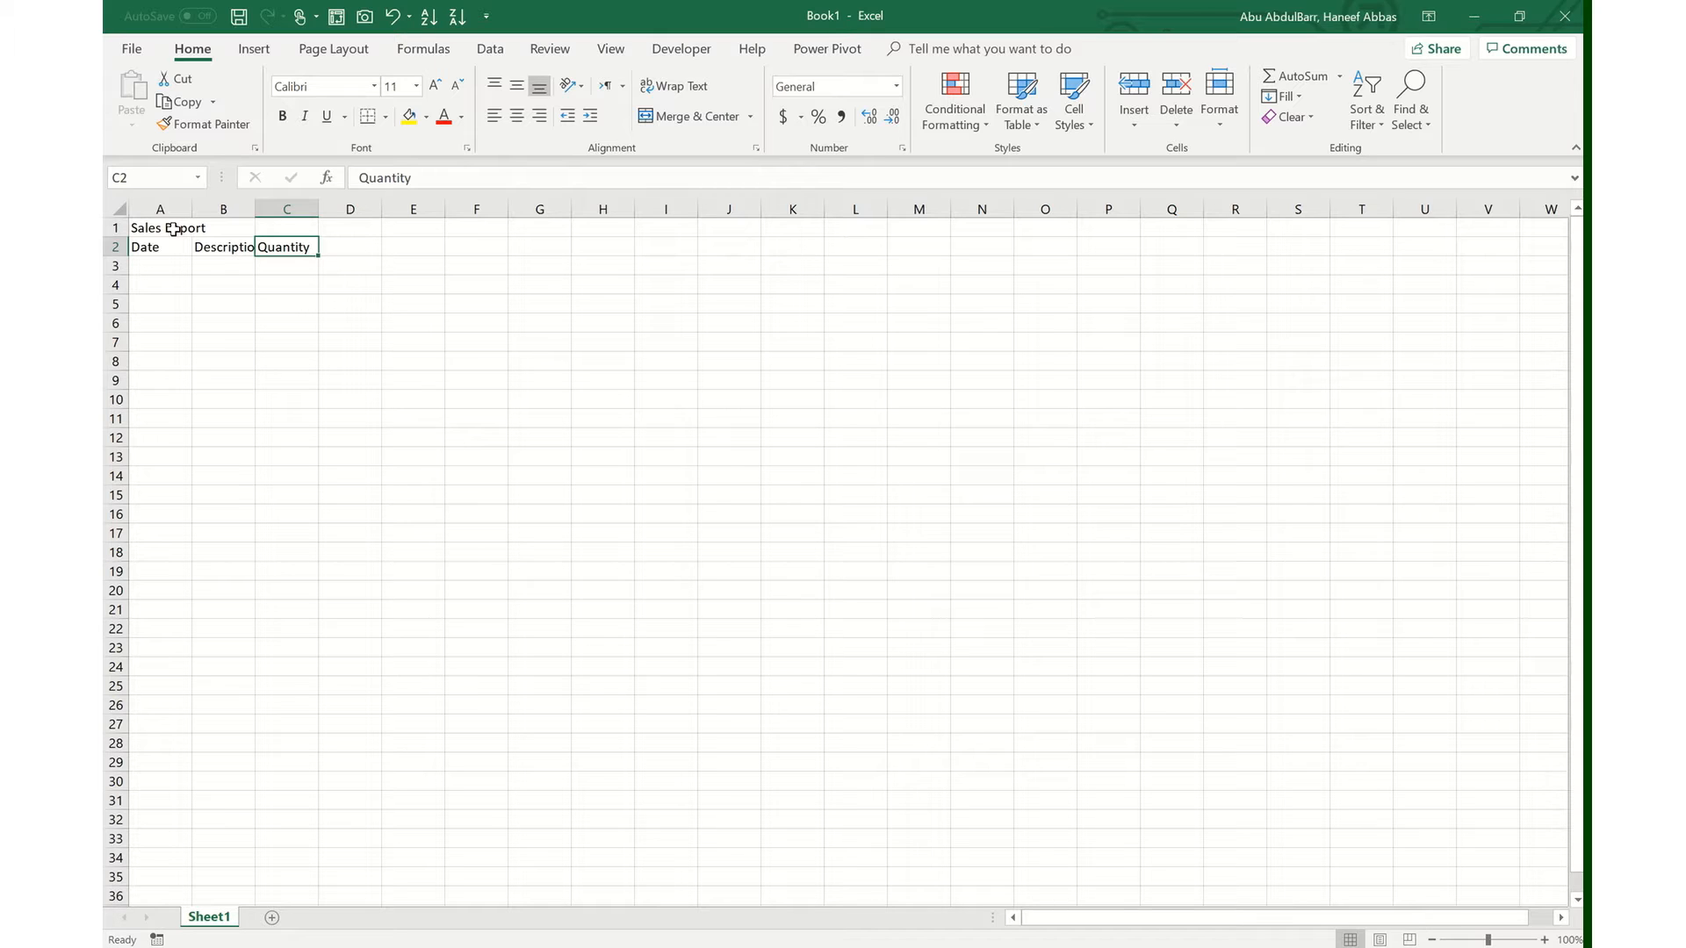
- Enter the column headers Price and Revenue in cells D2 and E2
key(Tab)
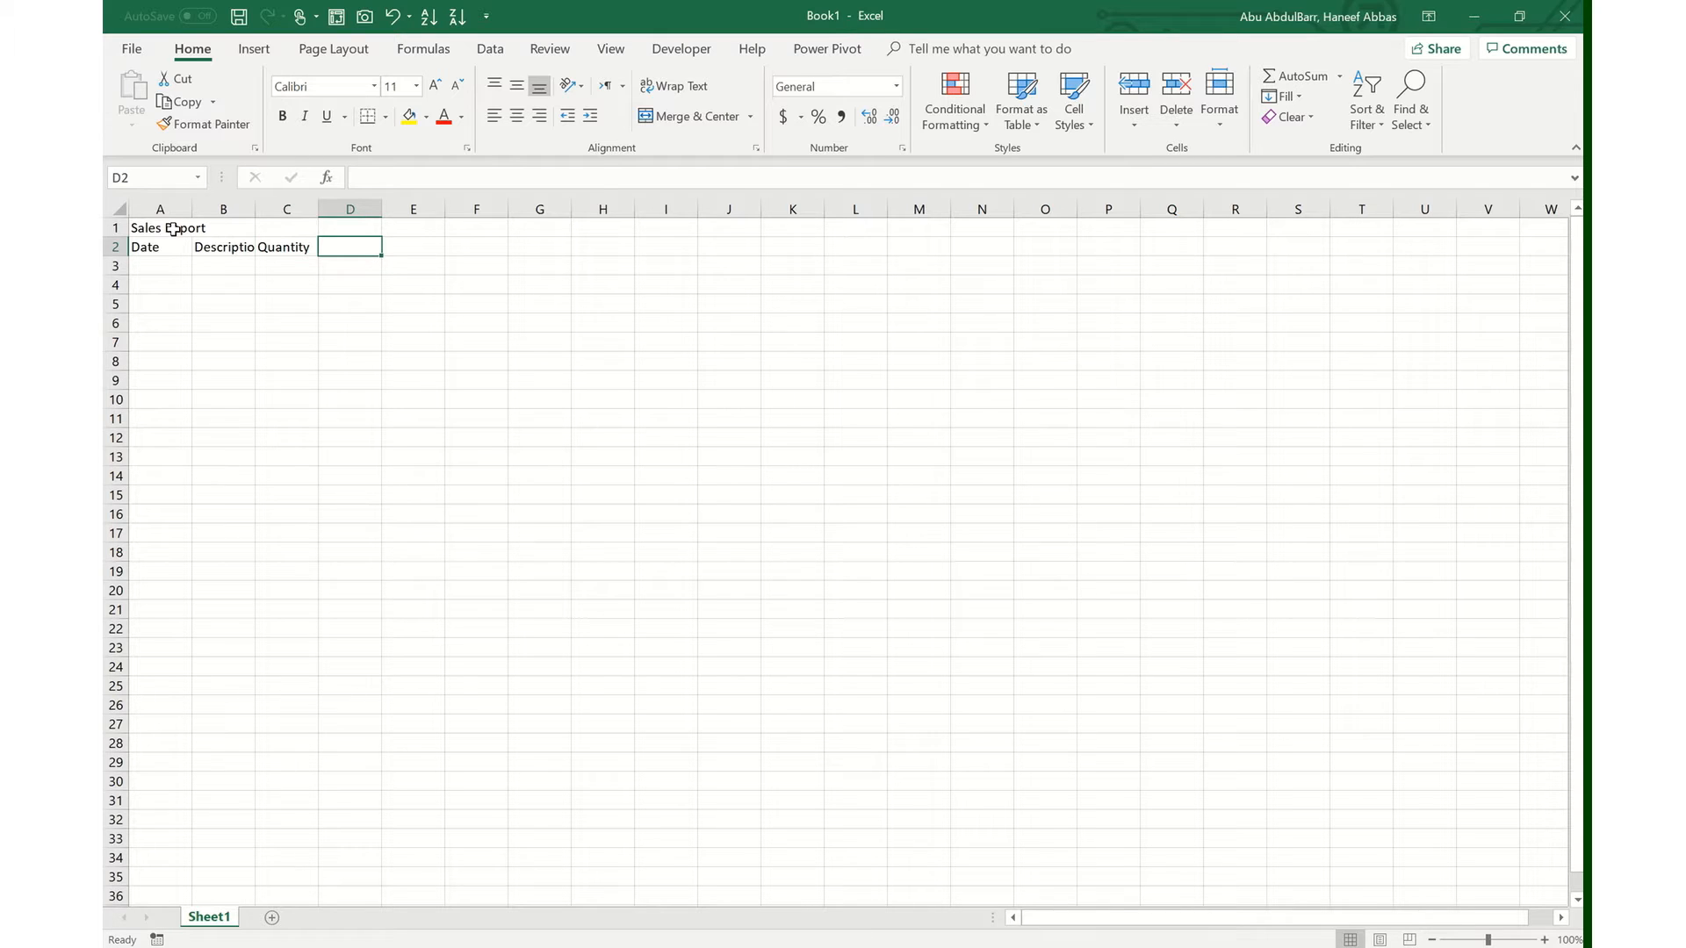
text(Price)
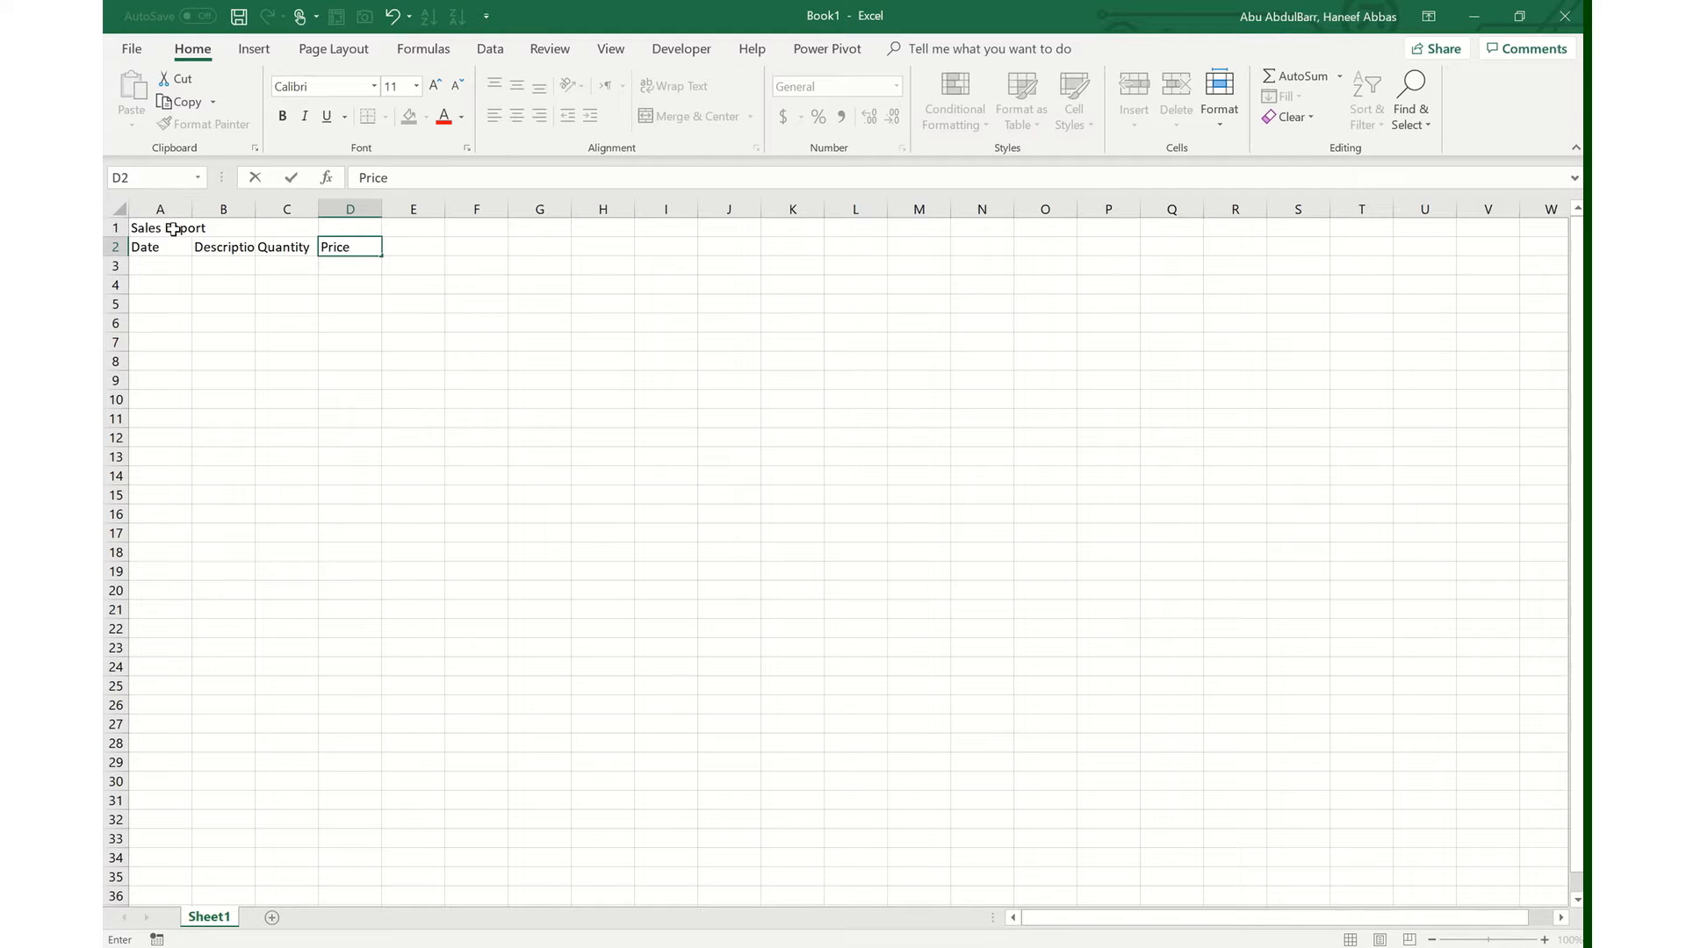
key(Tab)
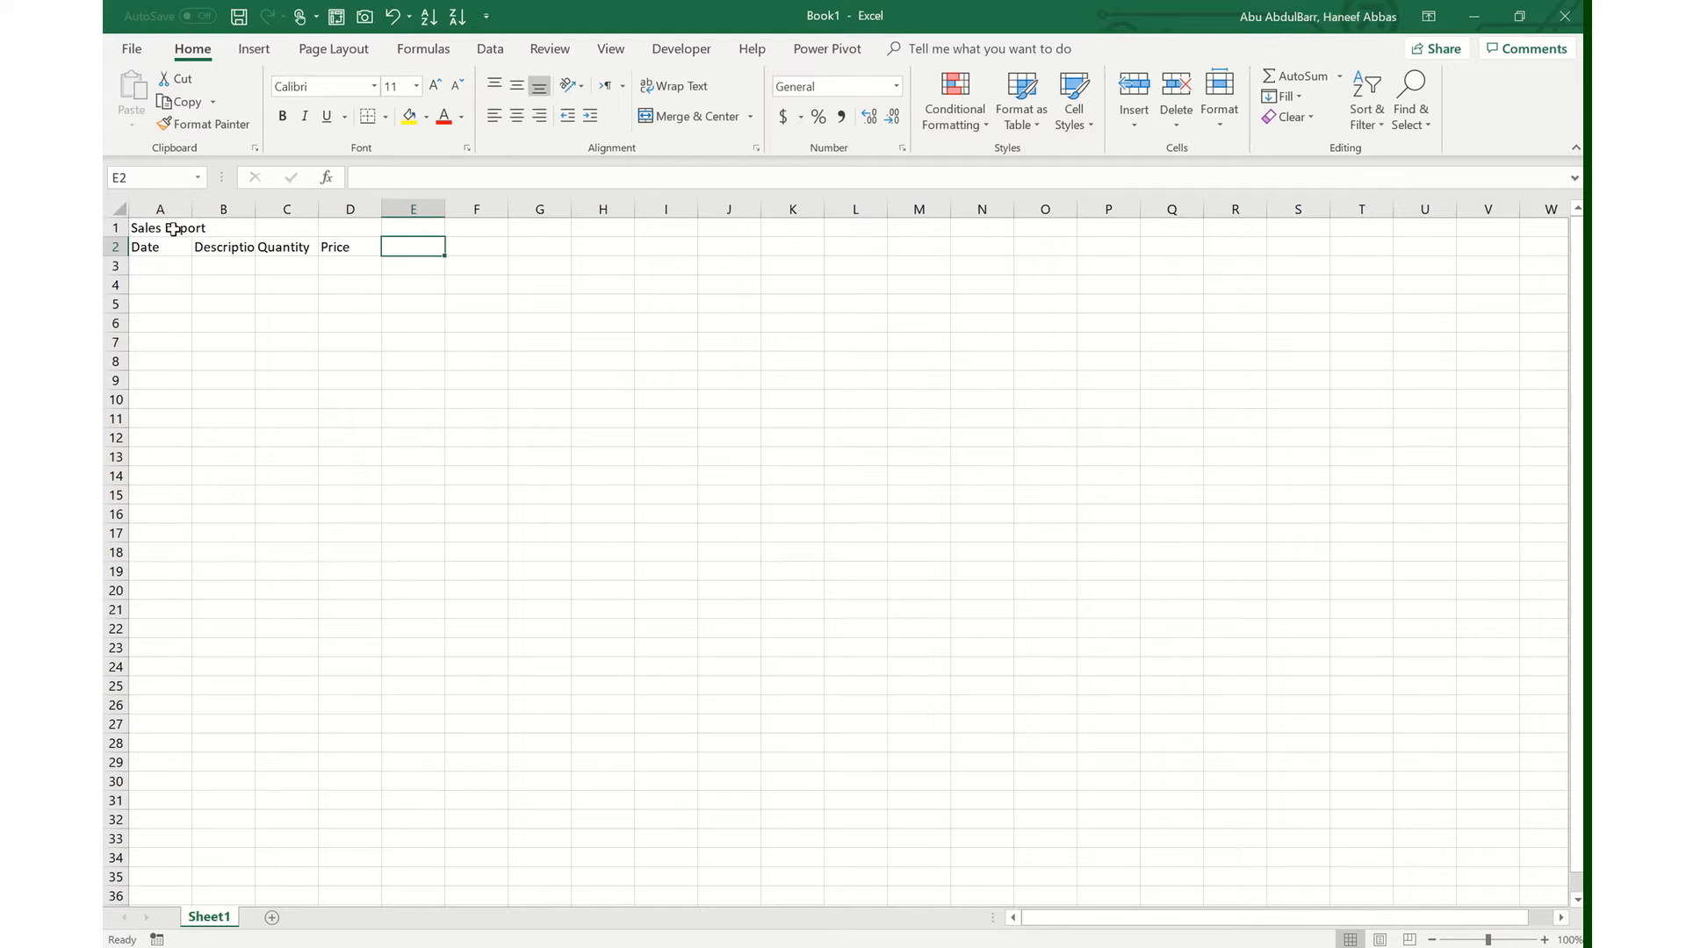
text(Reve)
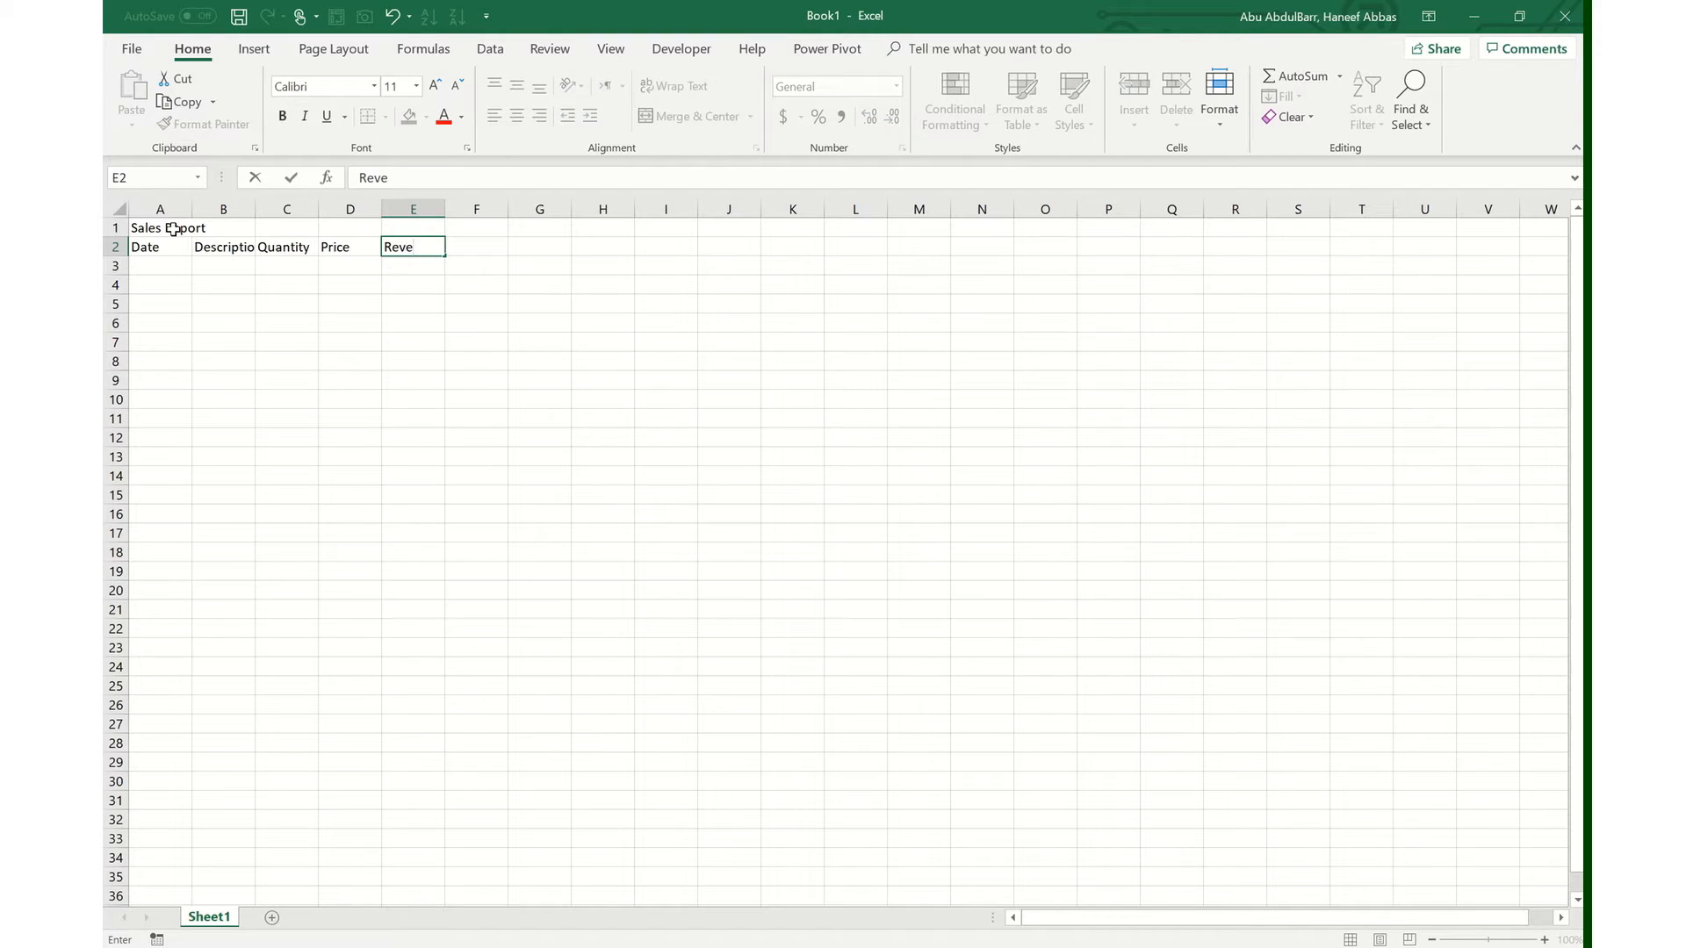
text(nue)
key(ctrl+Return)
- Go back along the header row to A2 and check the full Description entry in B2 without editing it
key(Left)
key(Left)
key(Left)
key(Left)
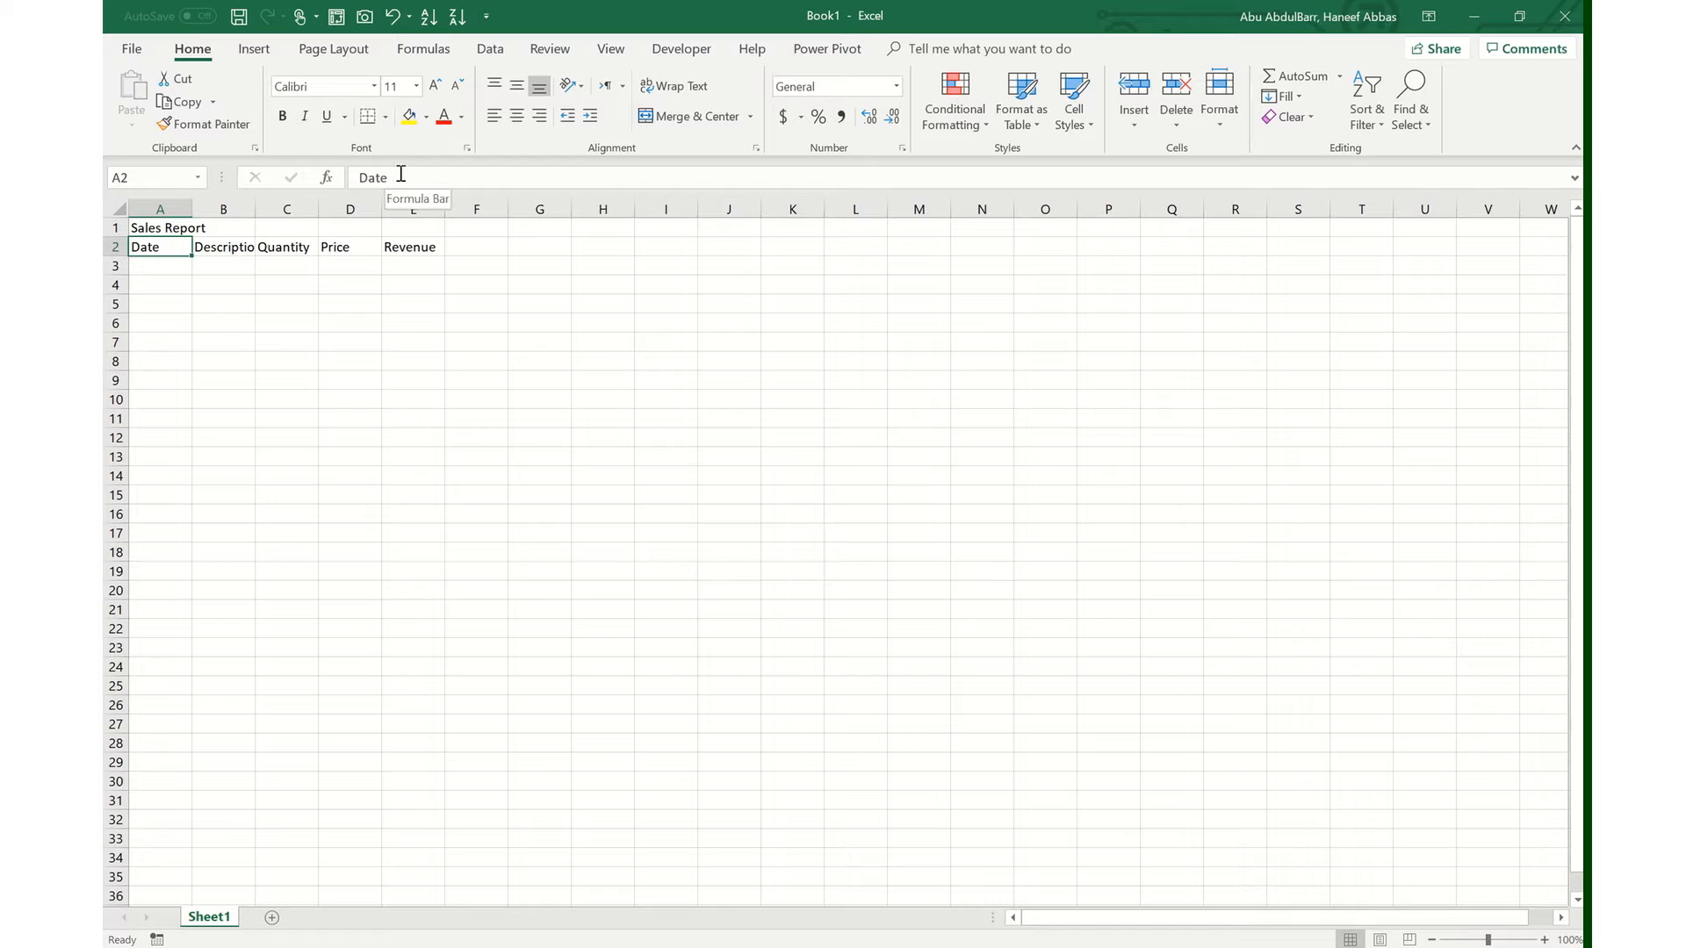
click(224, 244)
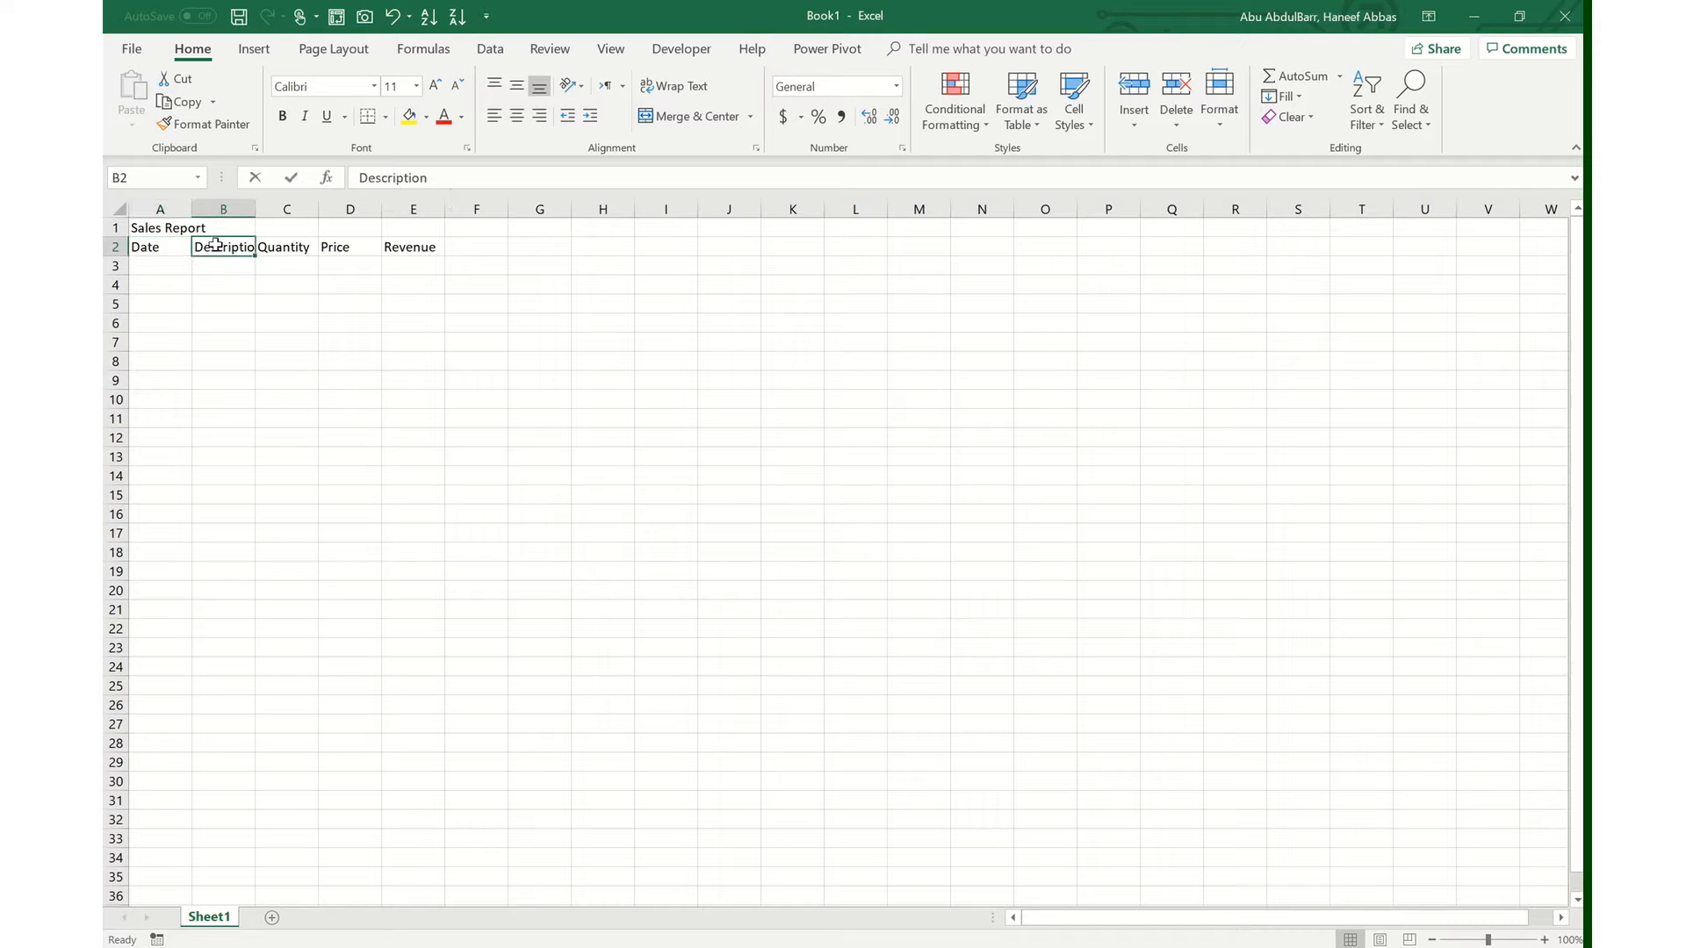
double_click(218, 246)
key(Escape)
- View the workbook Info, Account and Feedback pages and the general Excel Options, and return to the worksheet without changing any setting
click(133, 49)
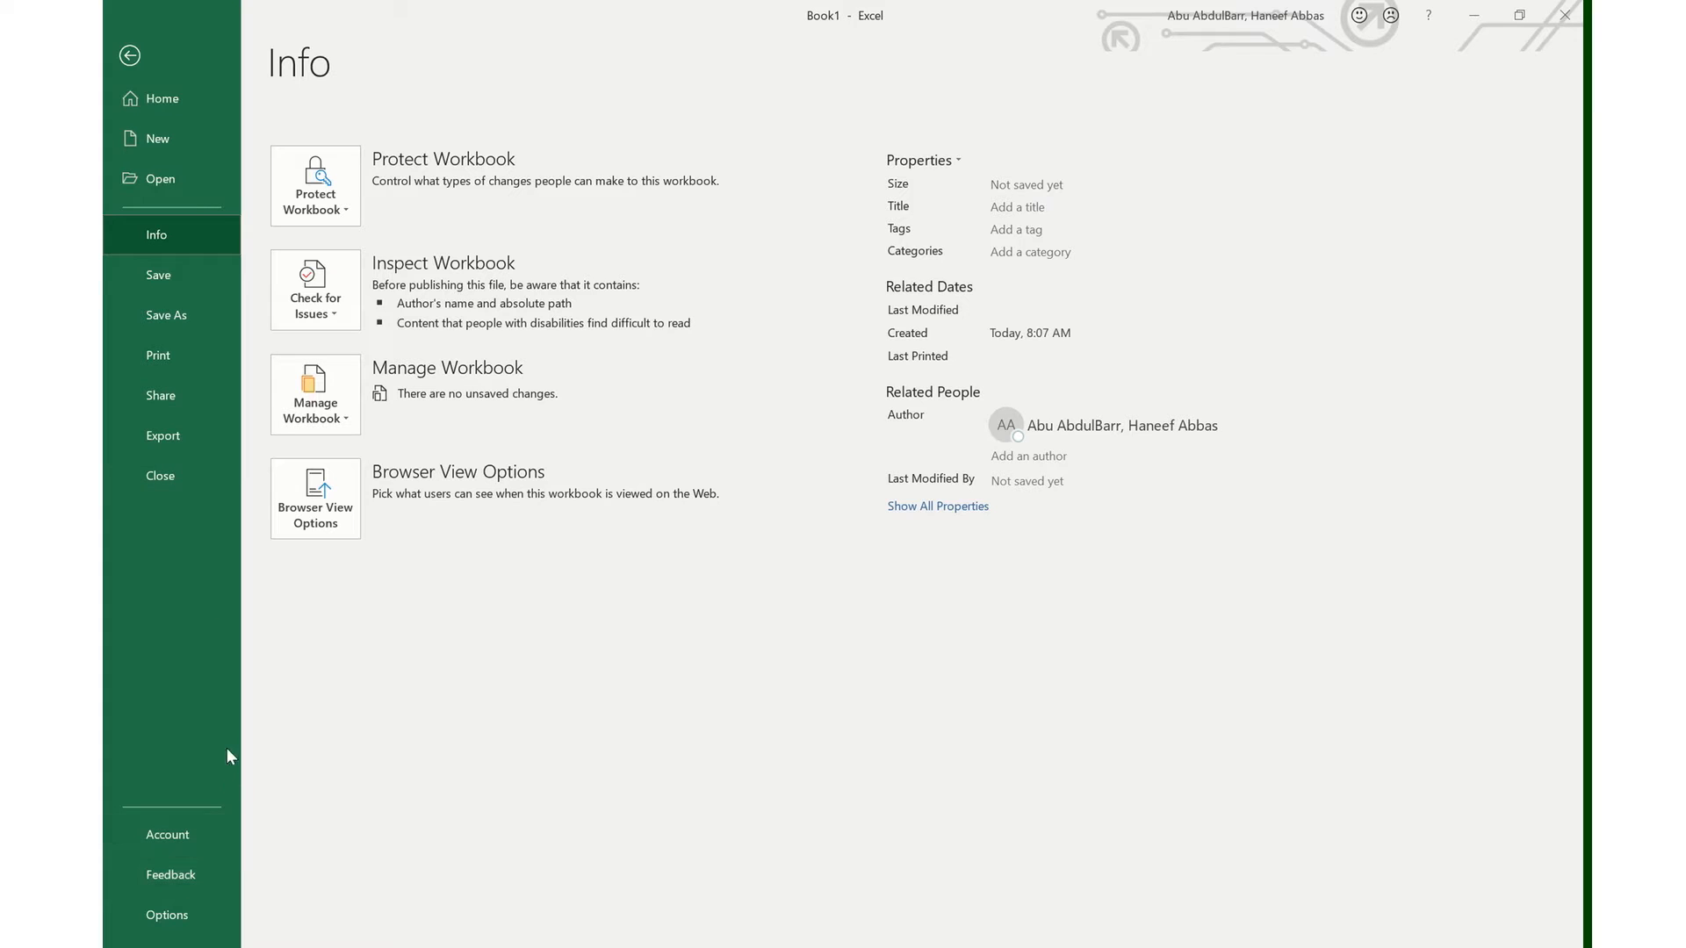
click(197, 842)
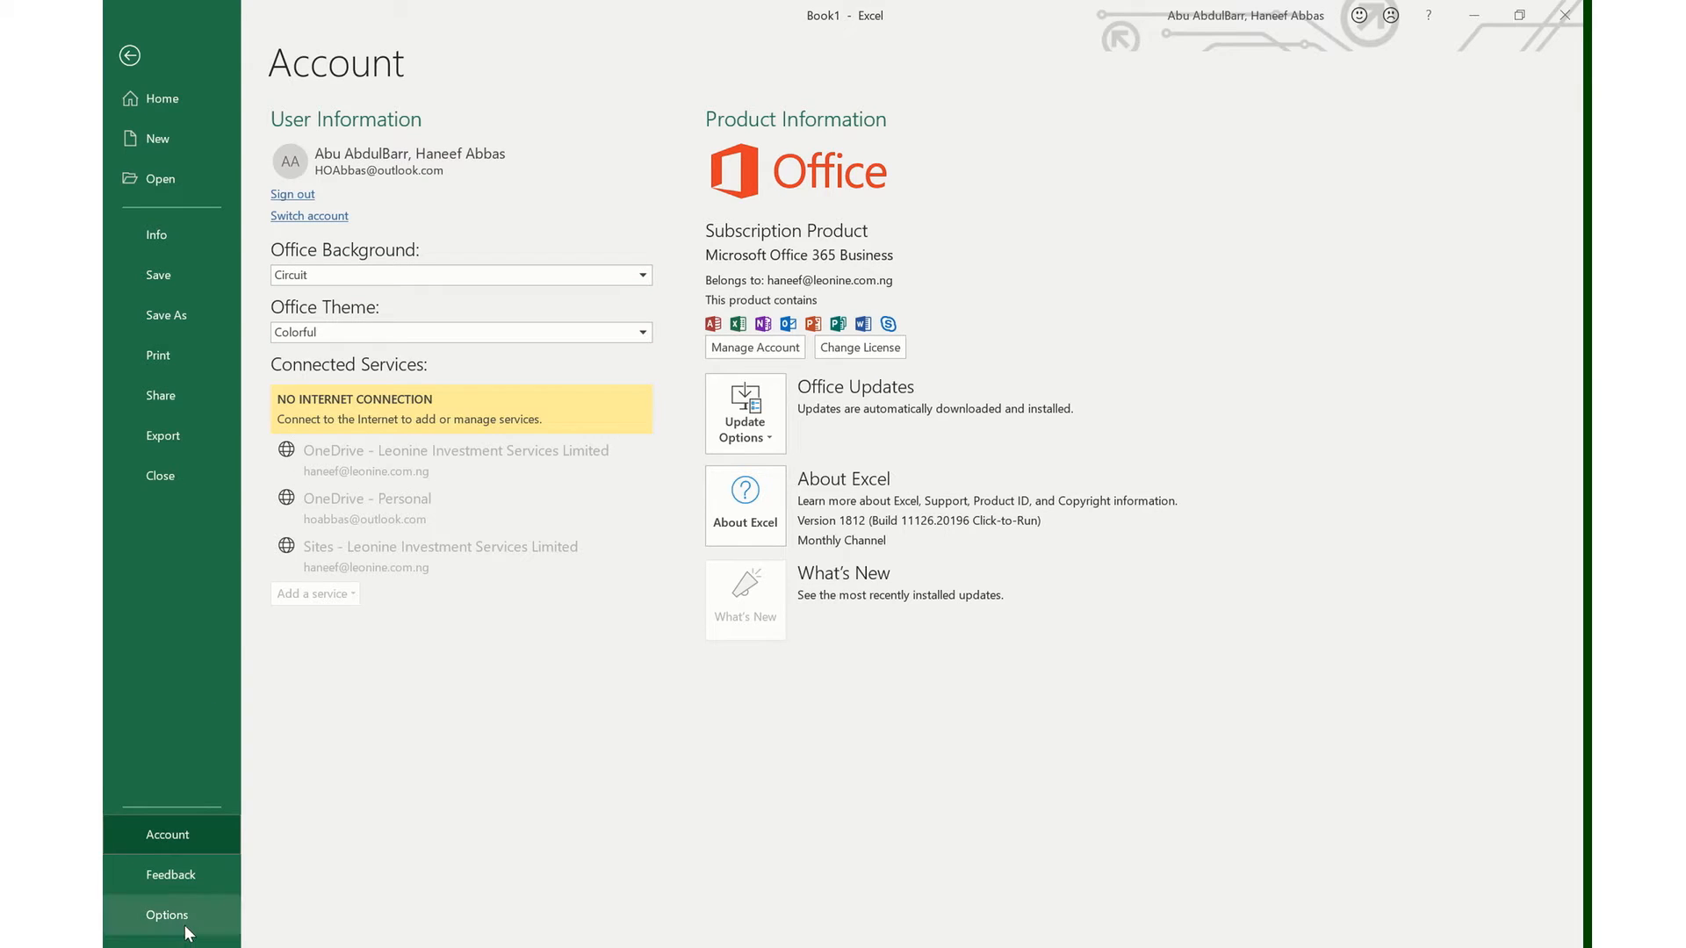
click(182, 879)
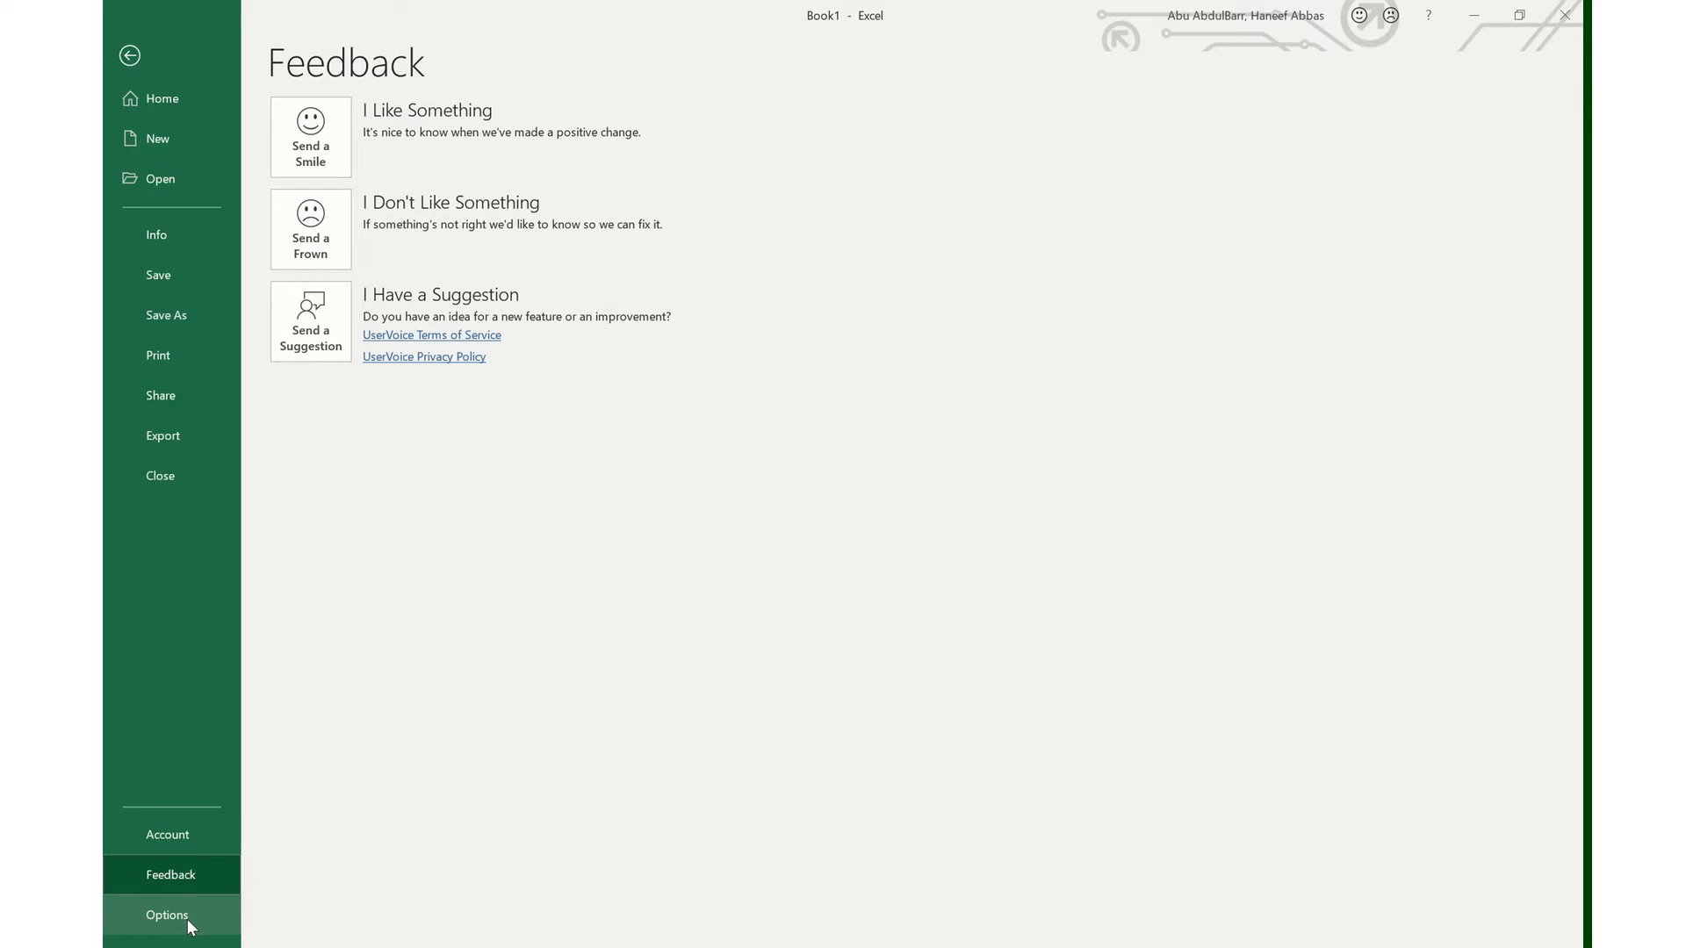
click(187, 917)
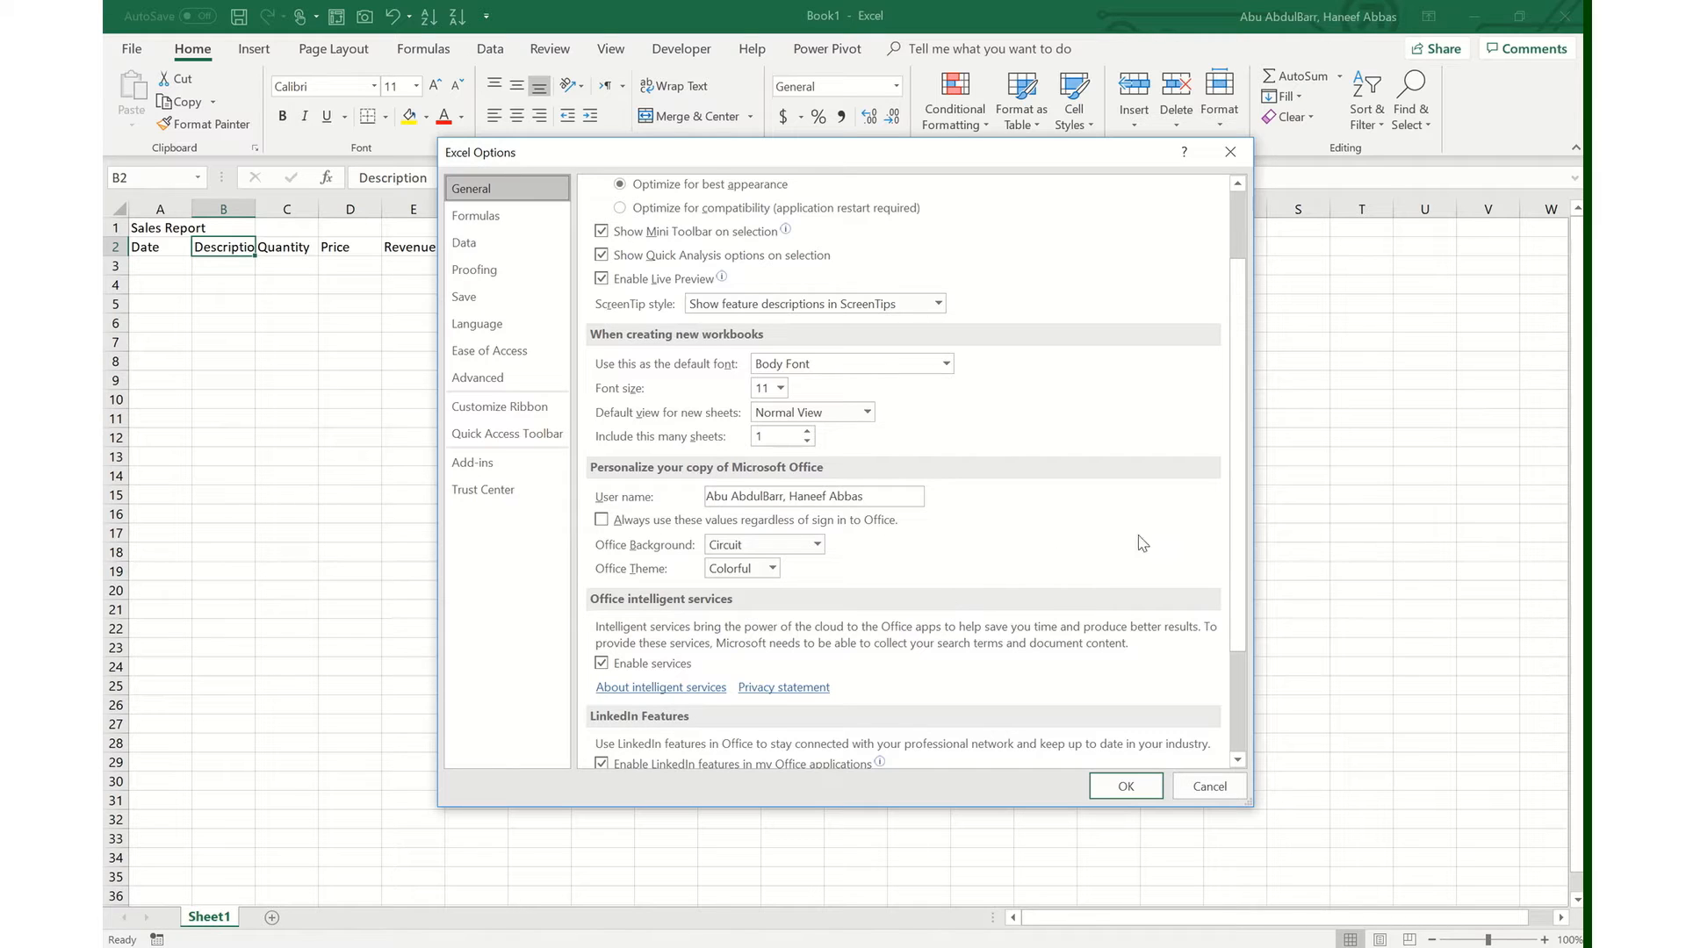
click(1199, 791)
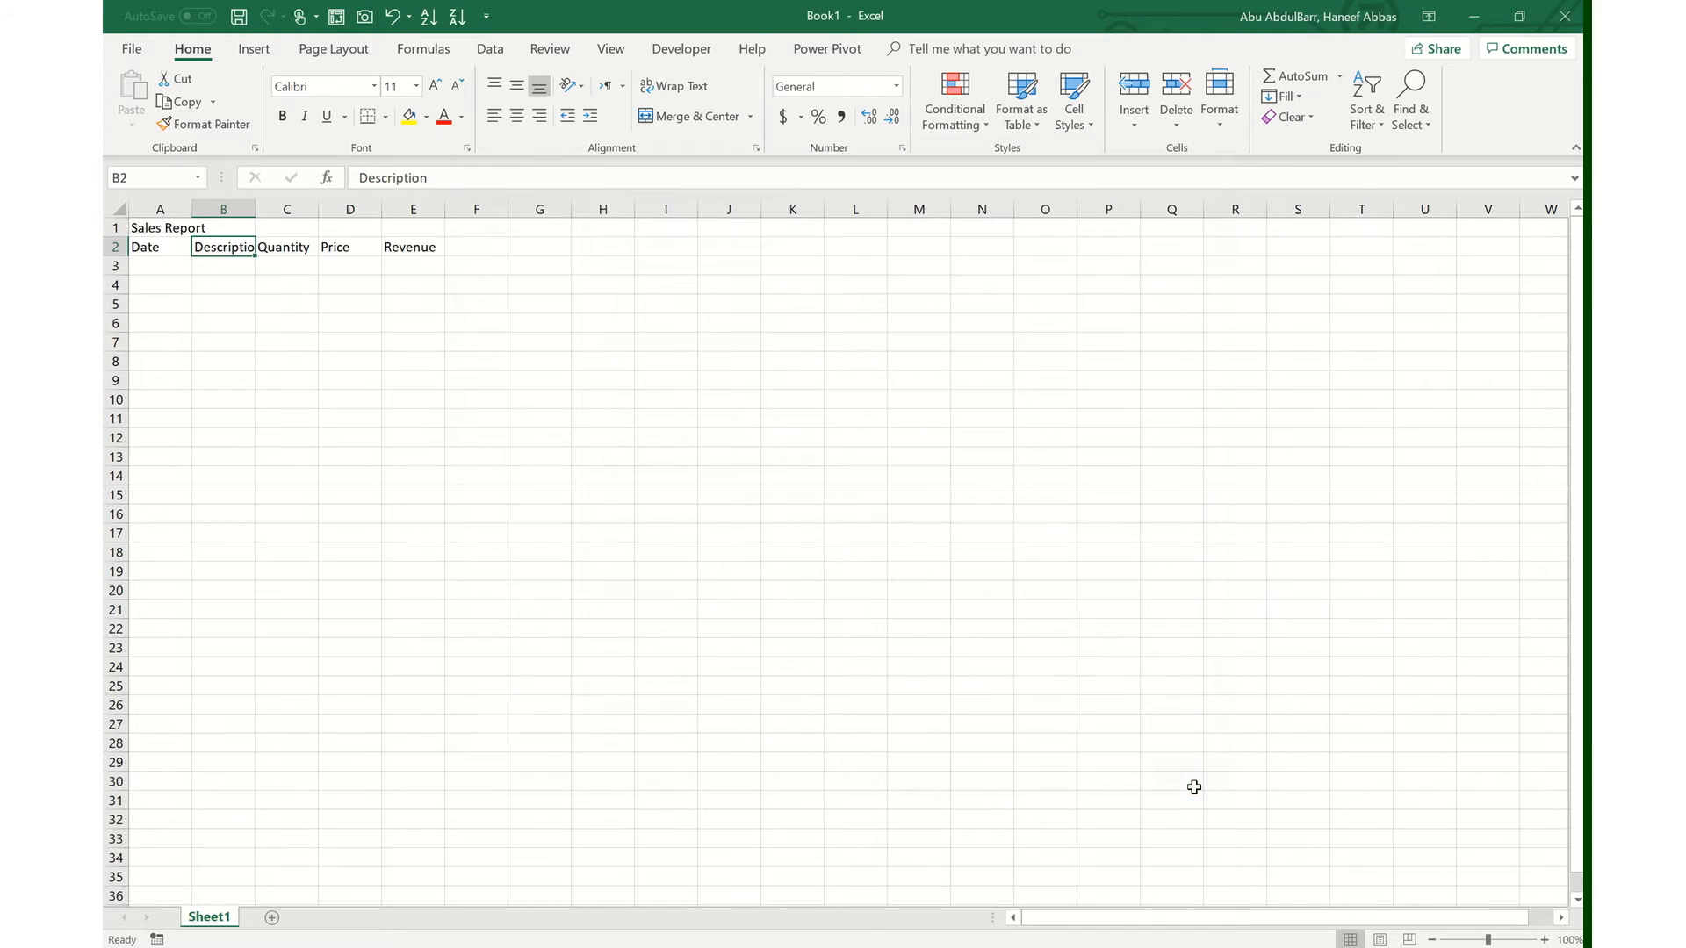
click(130, 47)
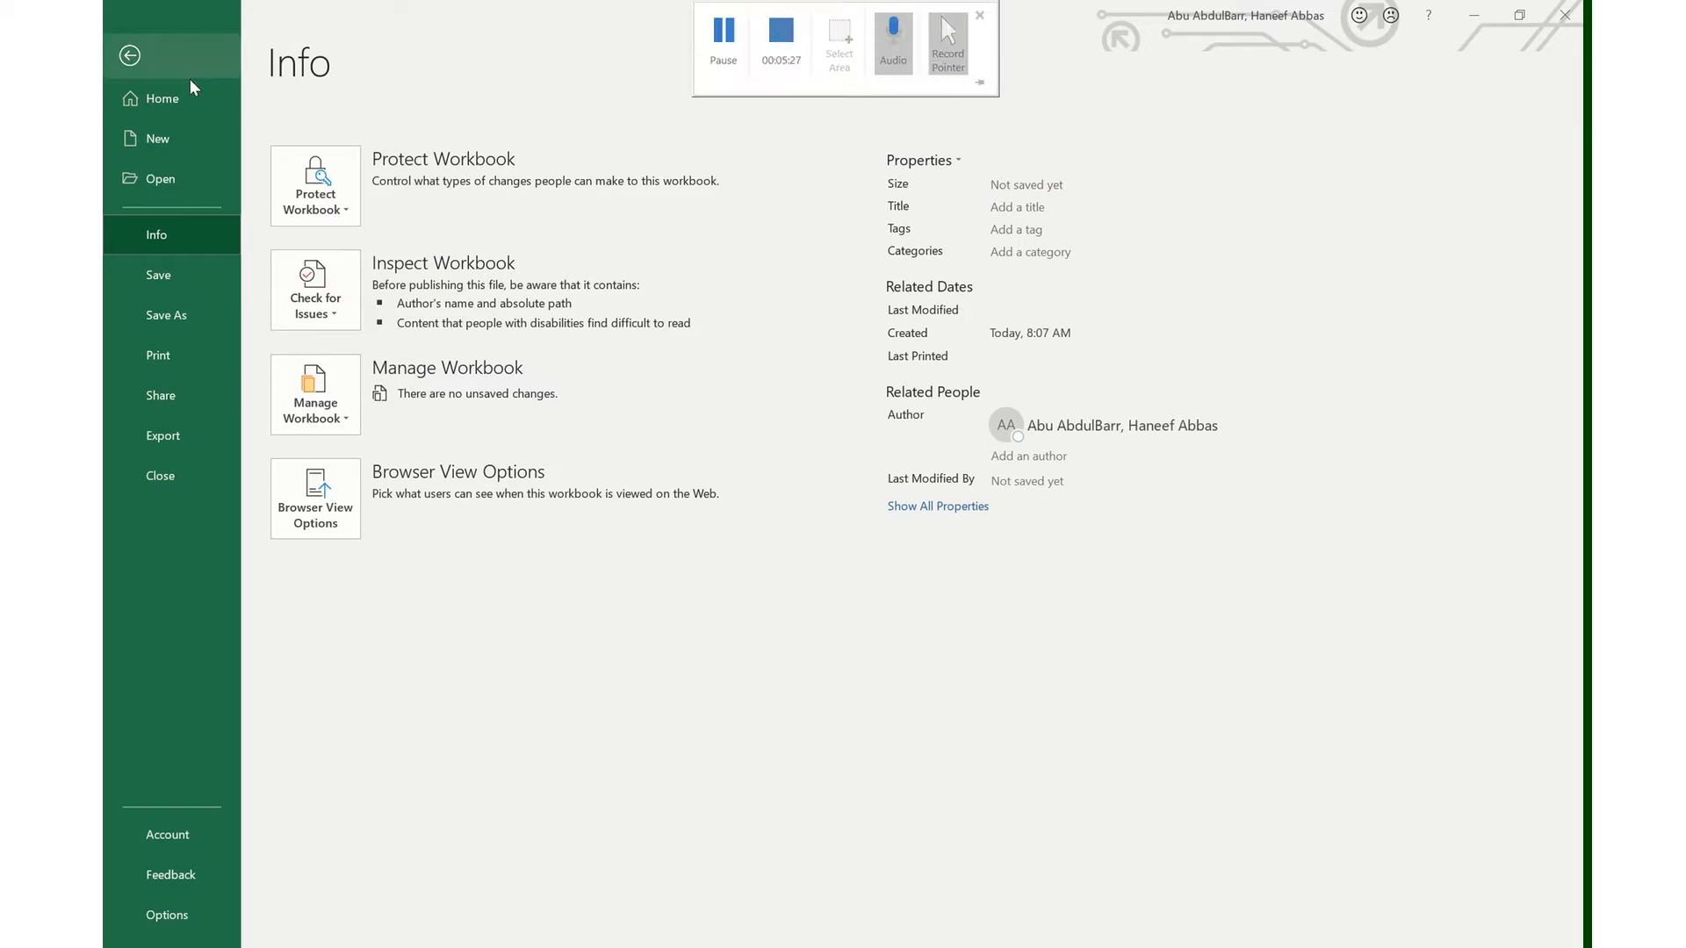
click(130, 58)
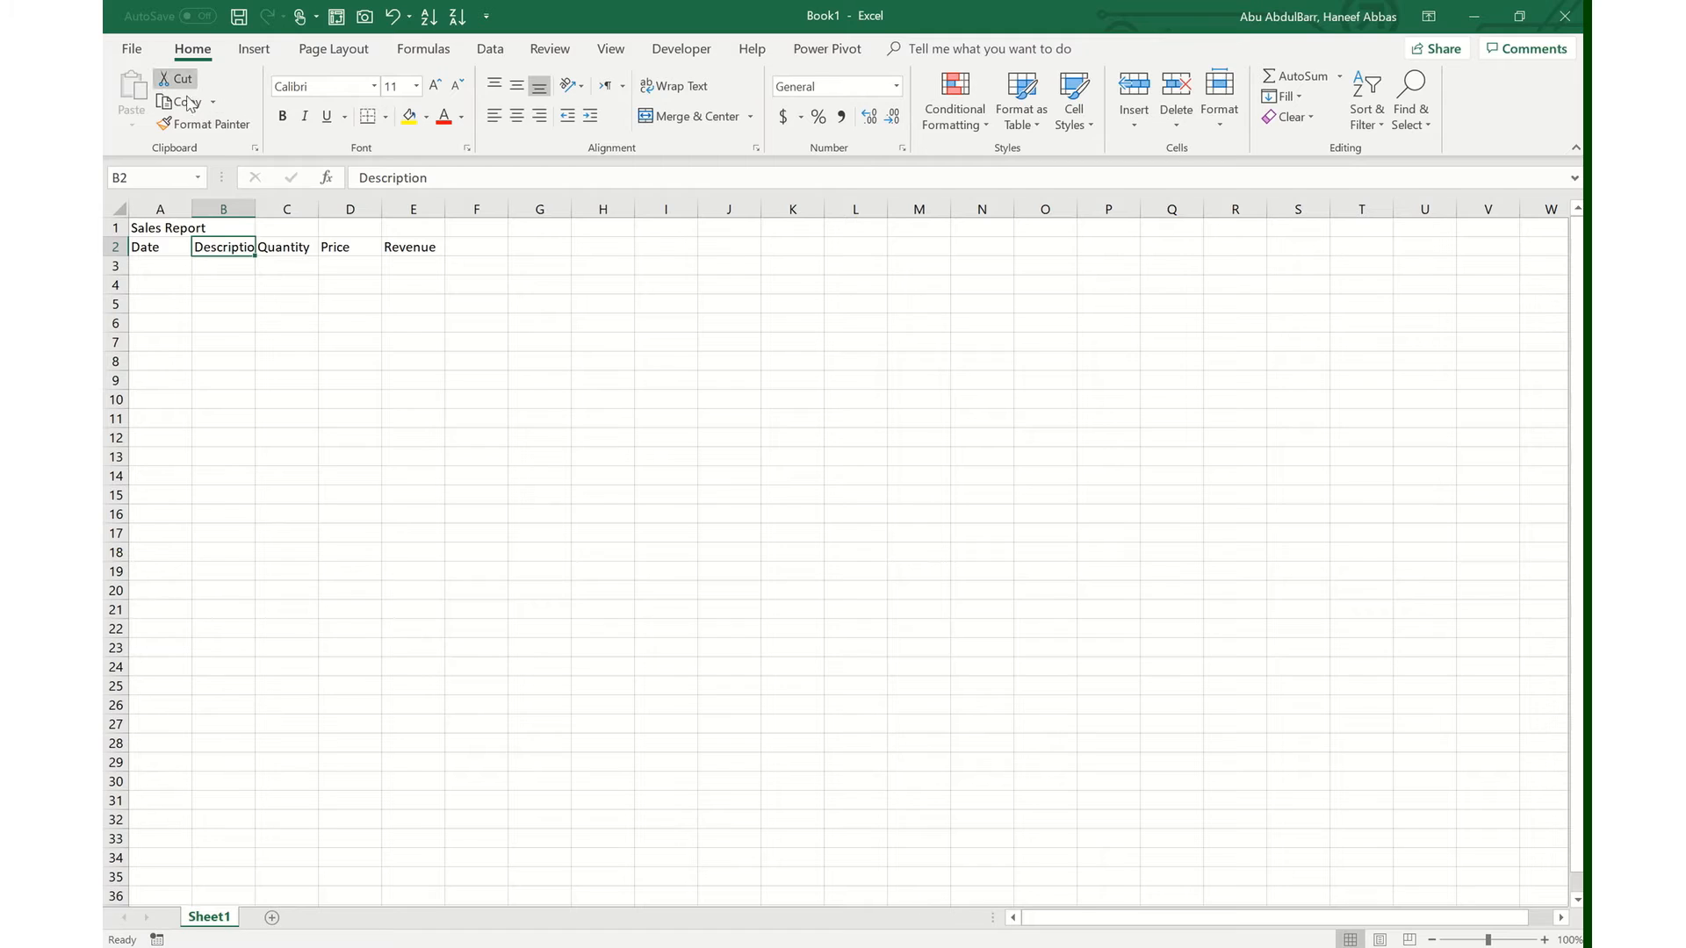
click(200, 125)
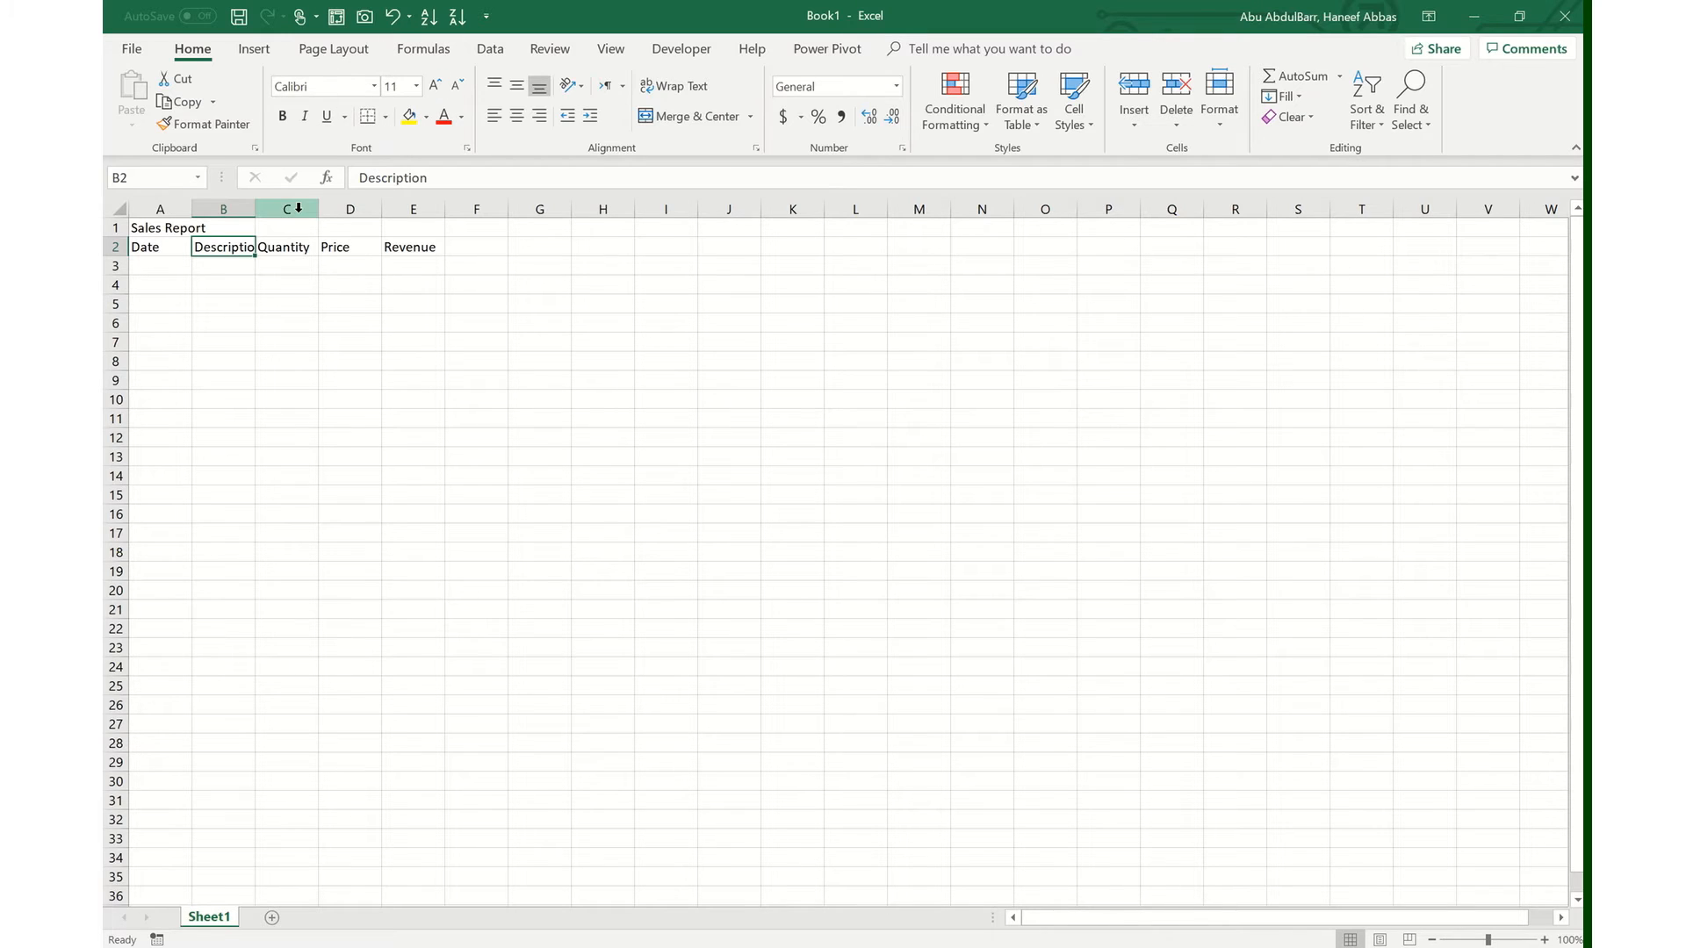
- Move the active cell back and forth between header cells A2 and C2, ending on A2
key(Left)
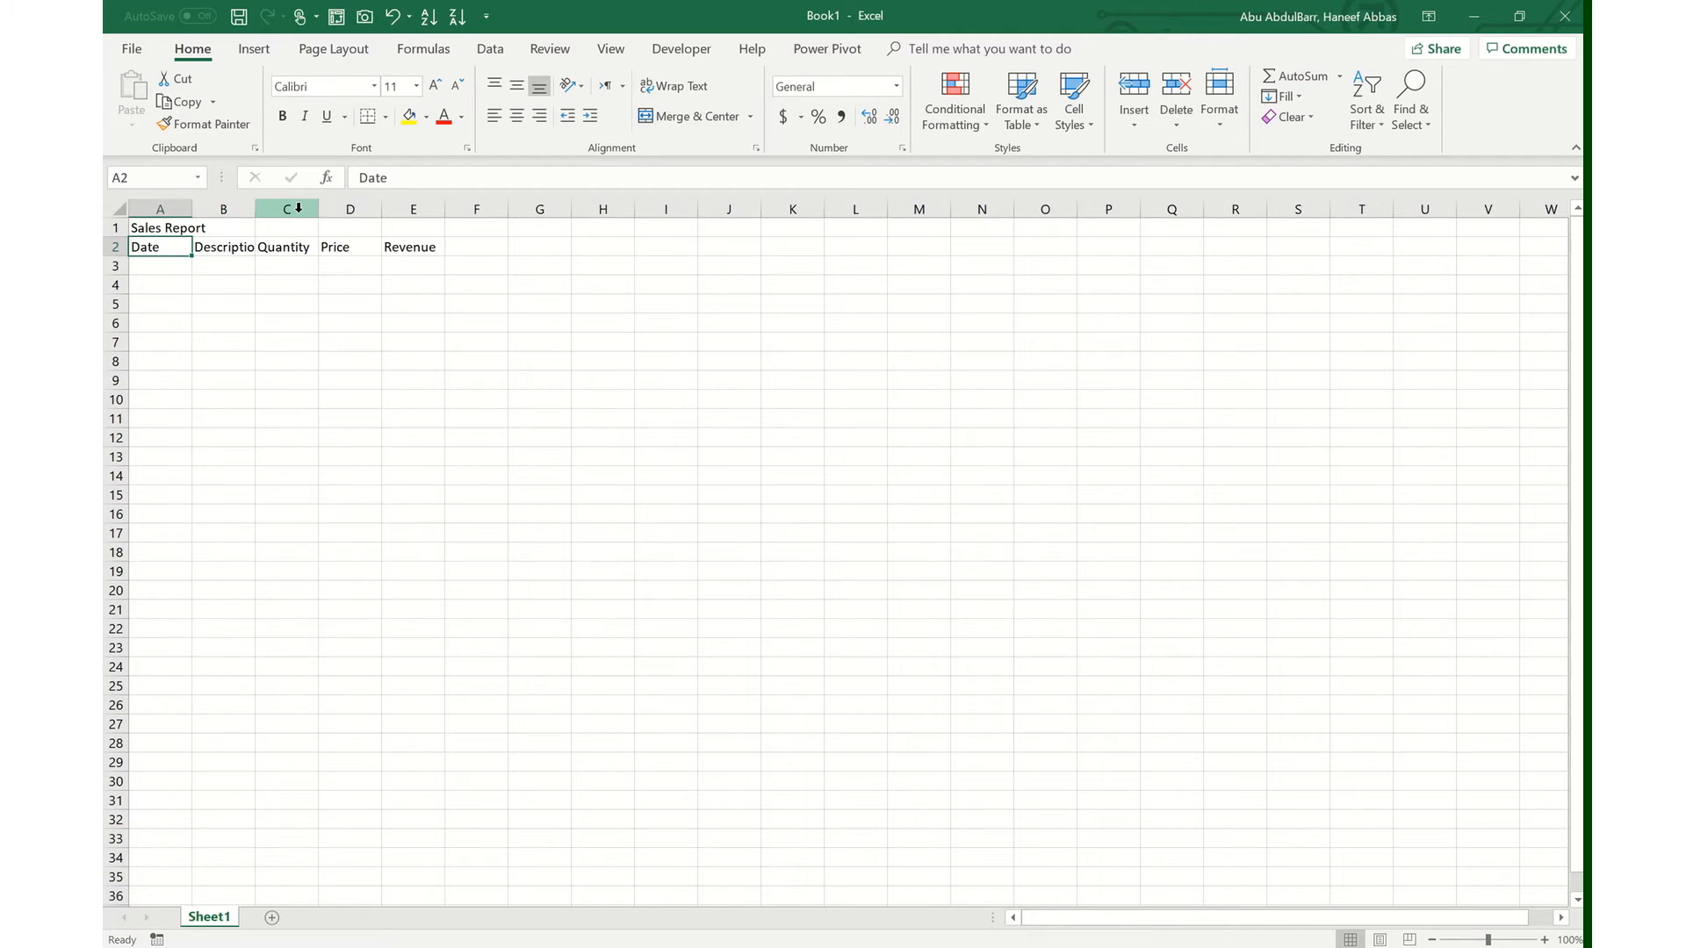
key(Right)
key(Right)
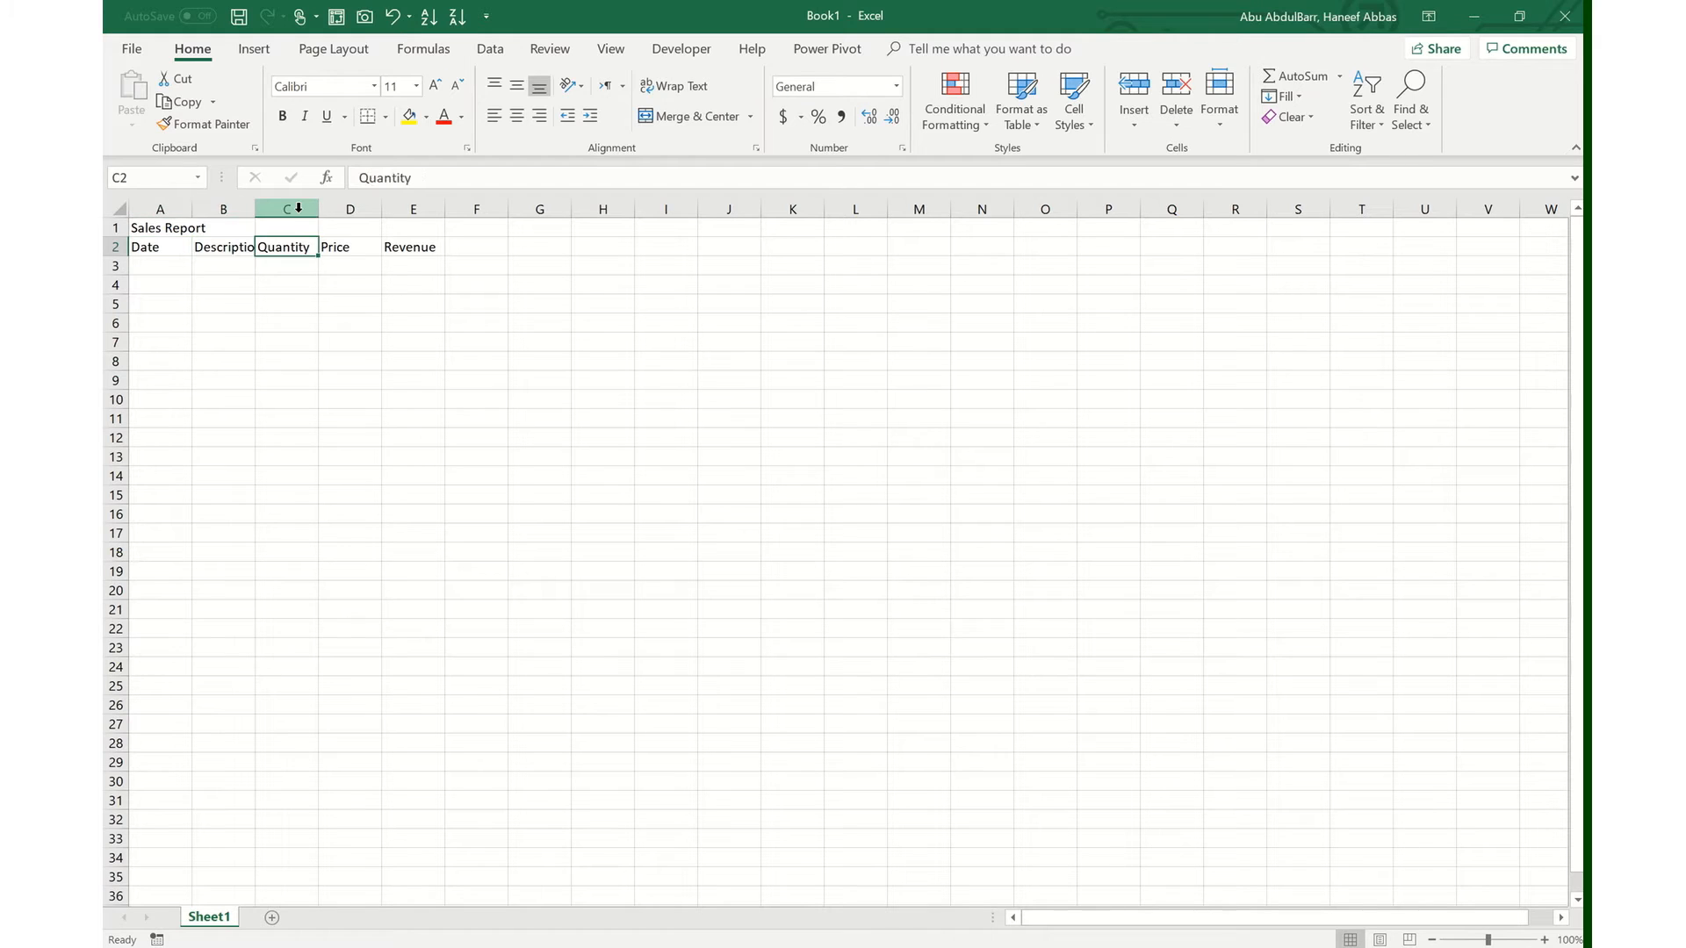
key(Left)
key(Left)
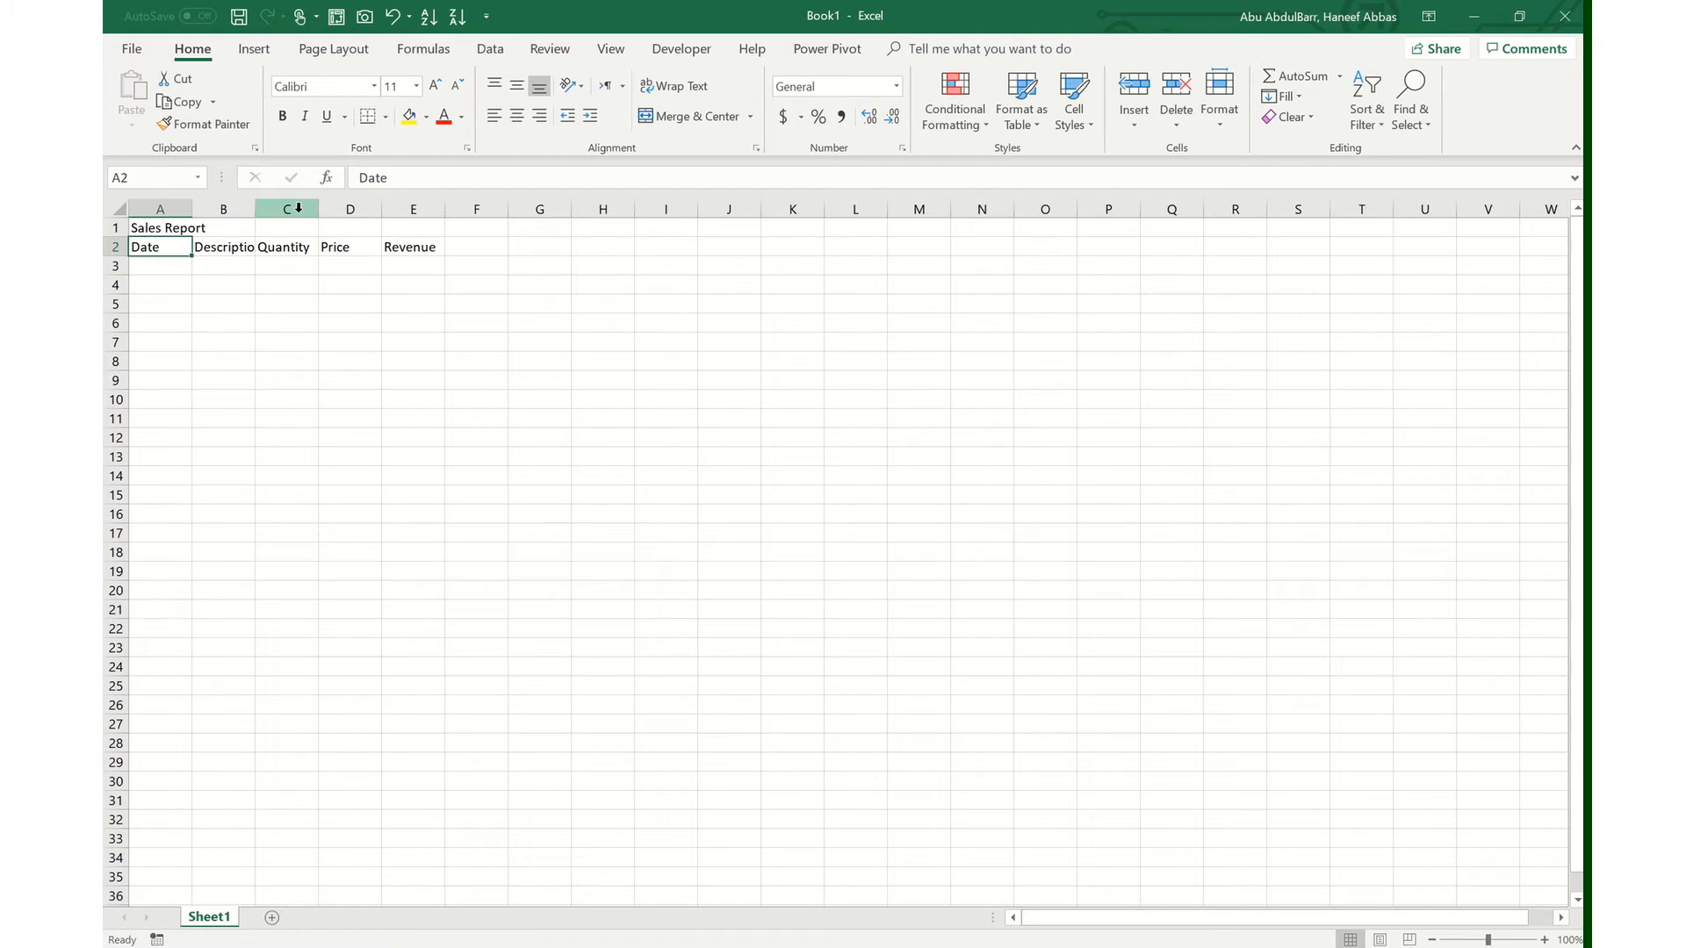
key(Right)
key(Left)
- Select the header range A2:E2 by extending cell by cell from A2, and reselect it in one sweep
key(shift+Right)
key(shift+Right)
key(shift+Right)
key(shift+Right)
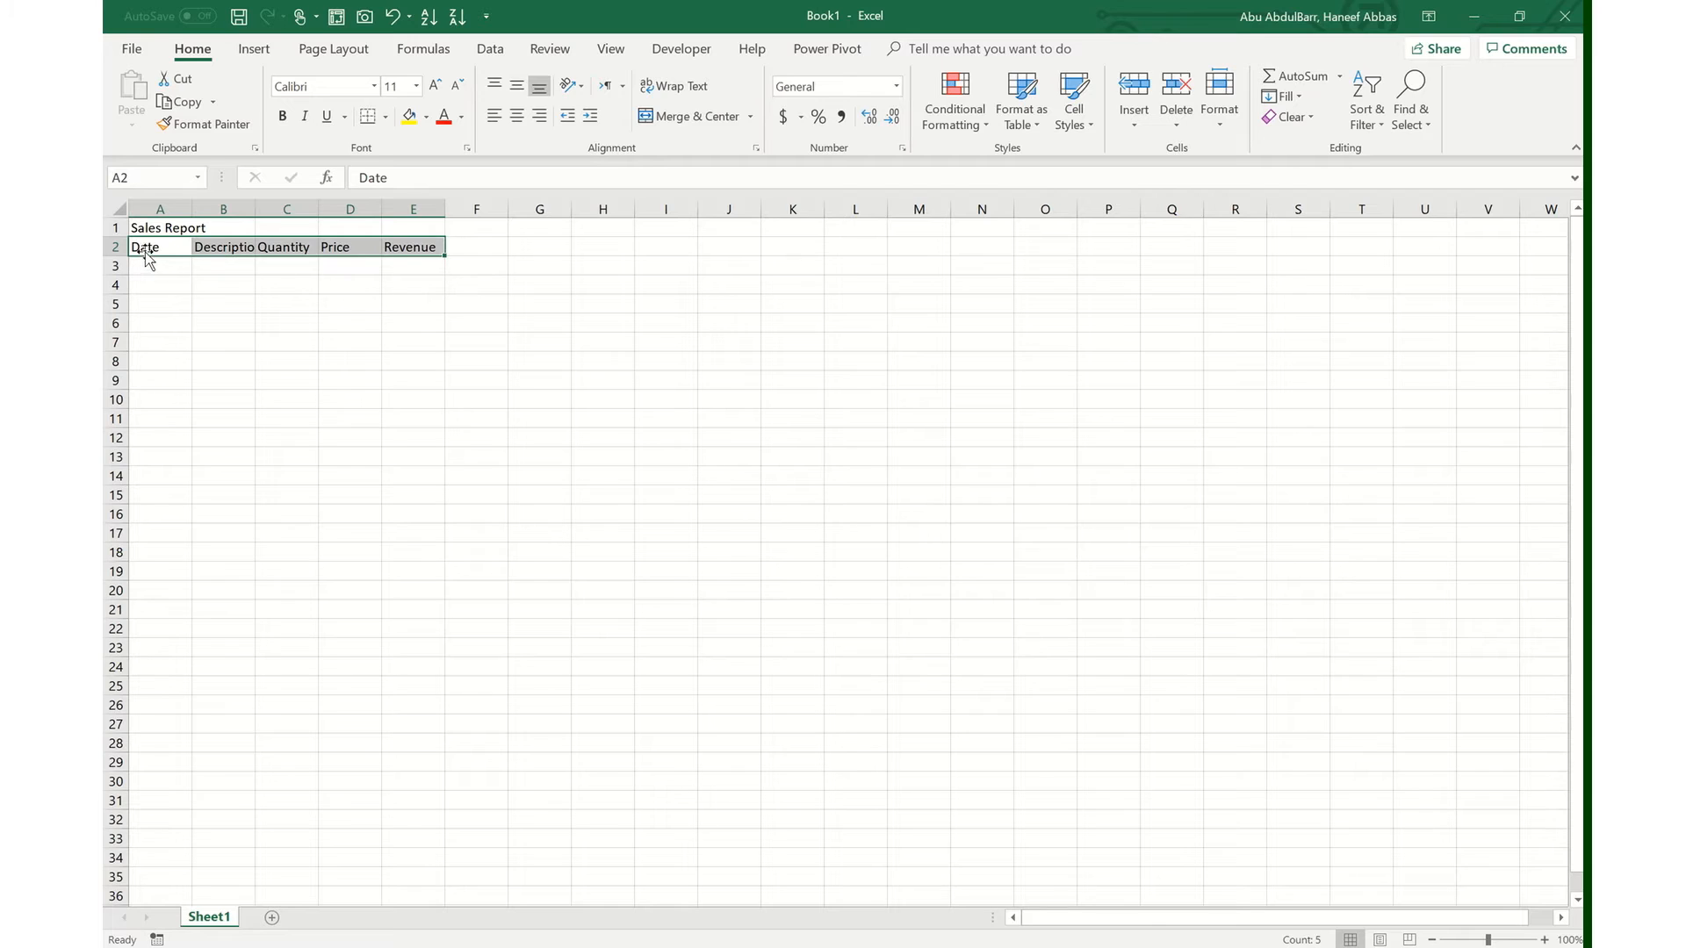
drag(145, 250, 400, 246)
- Extend the selection from A2 across the header row and shrink it back to A2
key(Left)
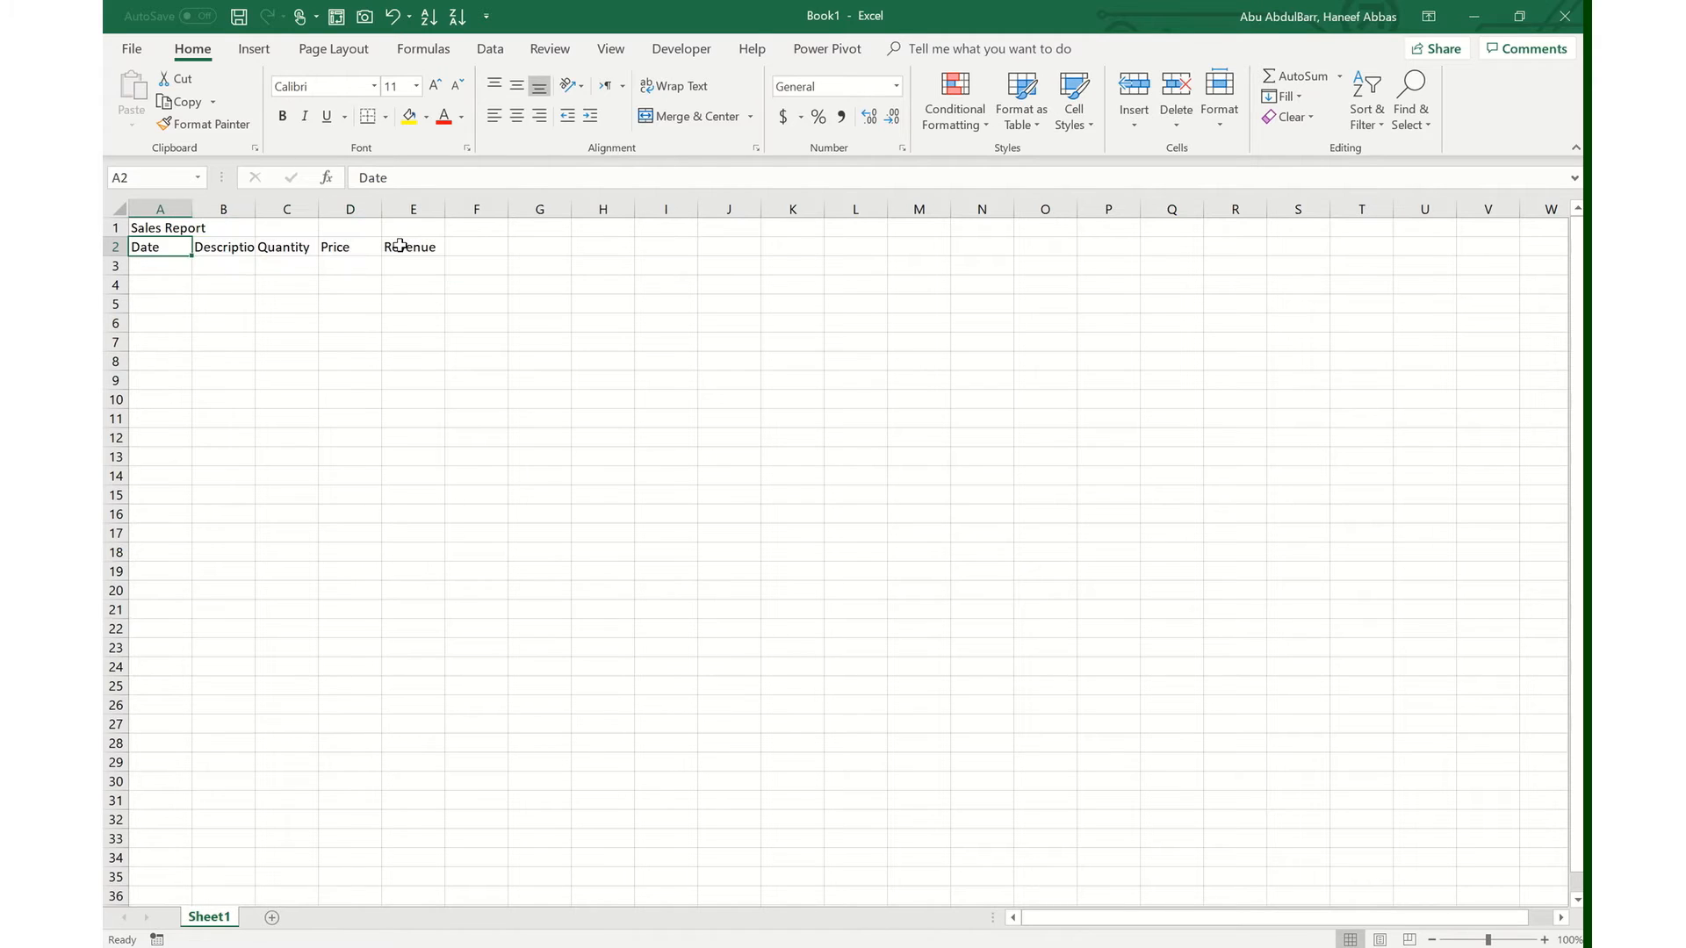
key(shift+Right)
key(shift+Right)
key(shift+Right)
key(shift+Right)
key(shift+Right)
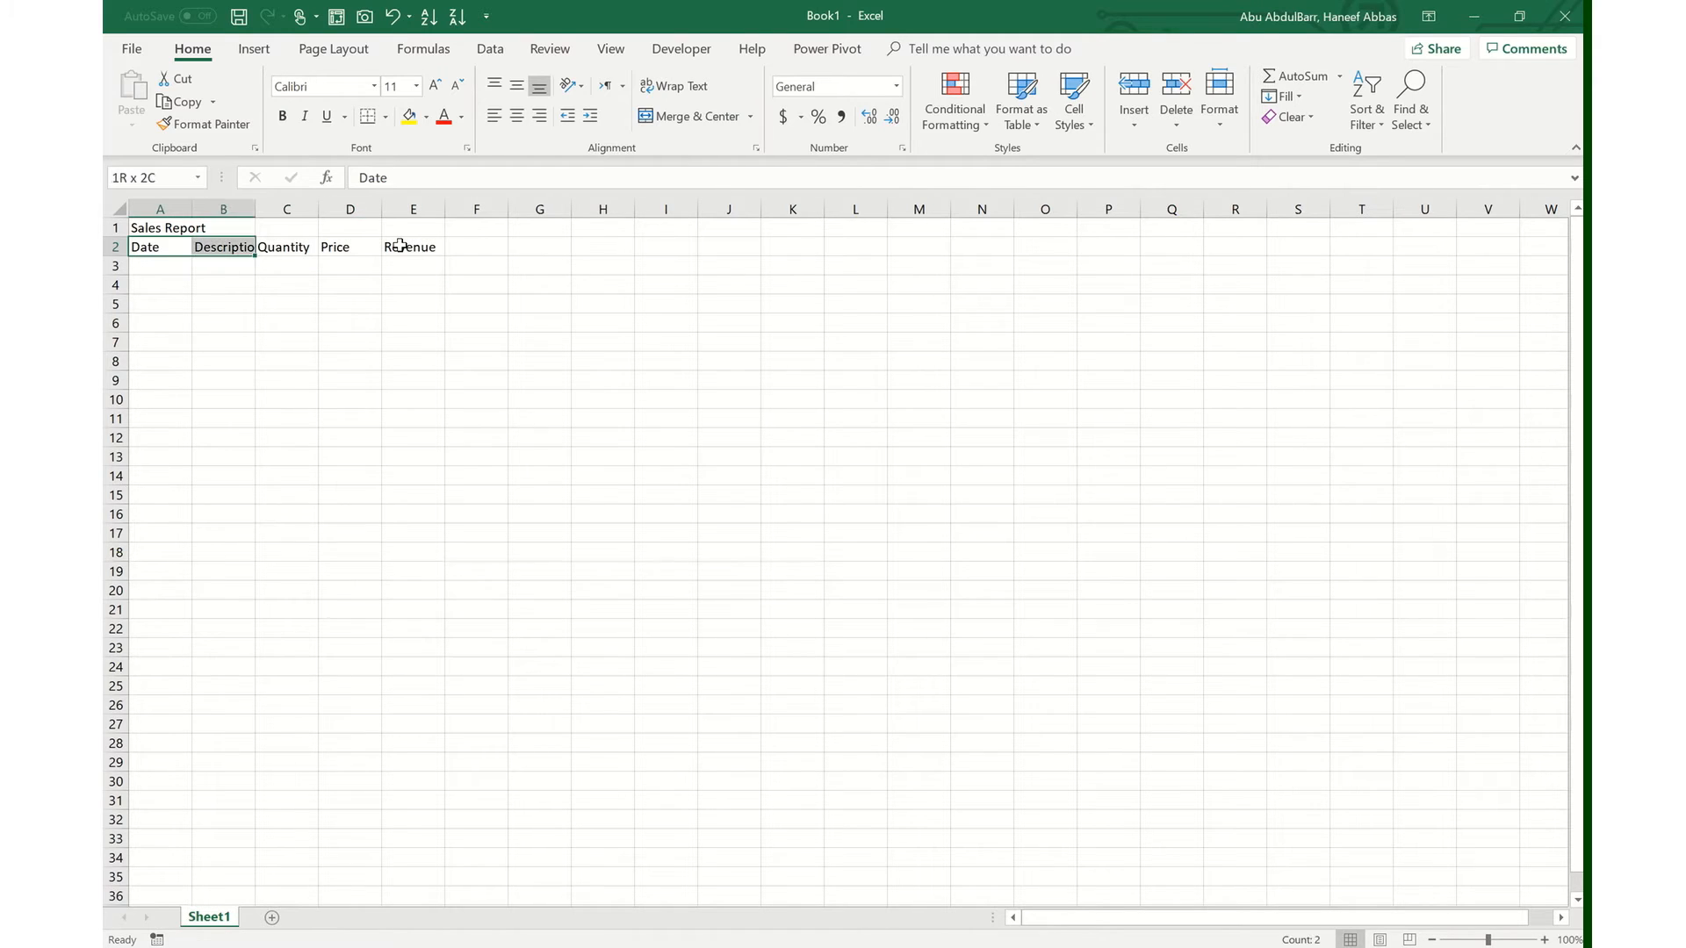
key(shift+Left)
key(shift+Left)
key(shift+Left)
key(shift+Left)
key(shift+Left)
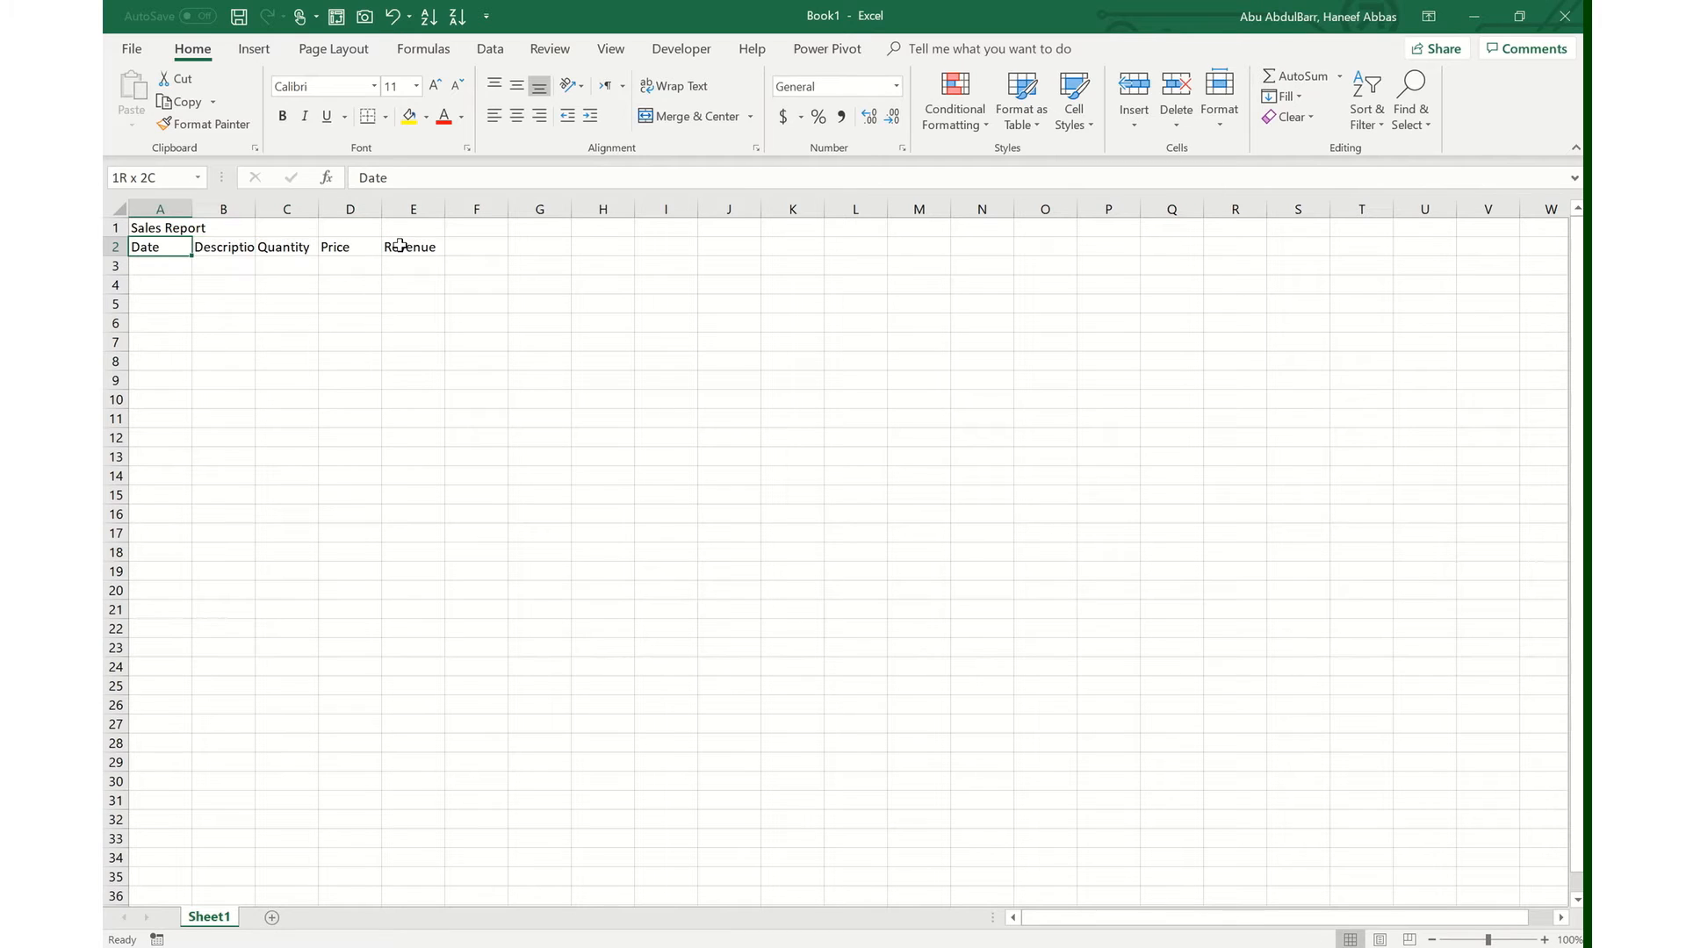
- Select the header range A2:E2 and make its text bold
key(shift+Right)
key(shift+Right)
key(shift+Right)
key(shift+Right)
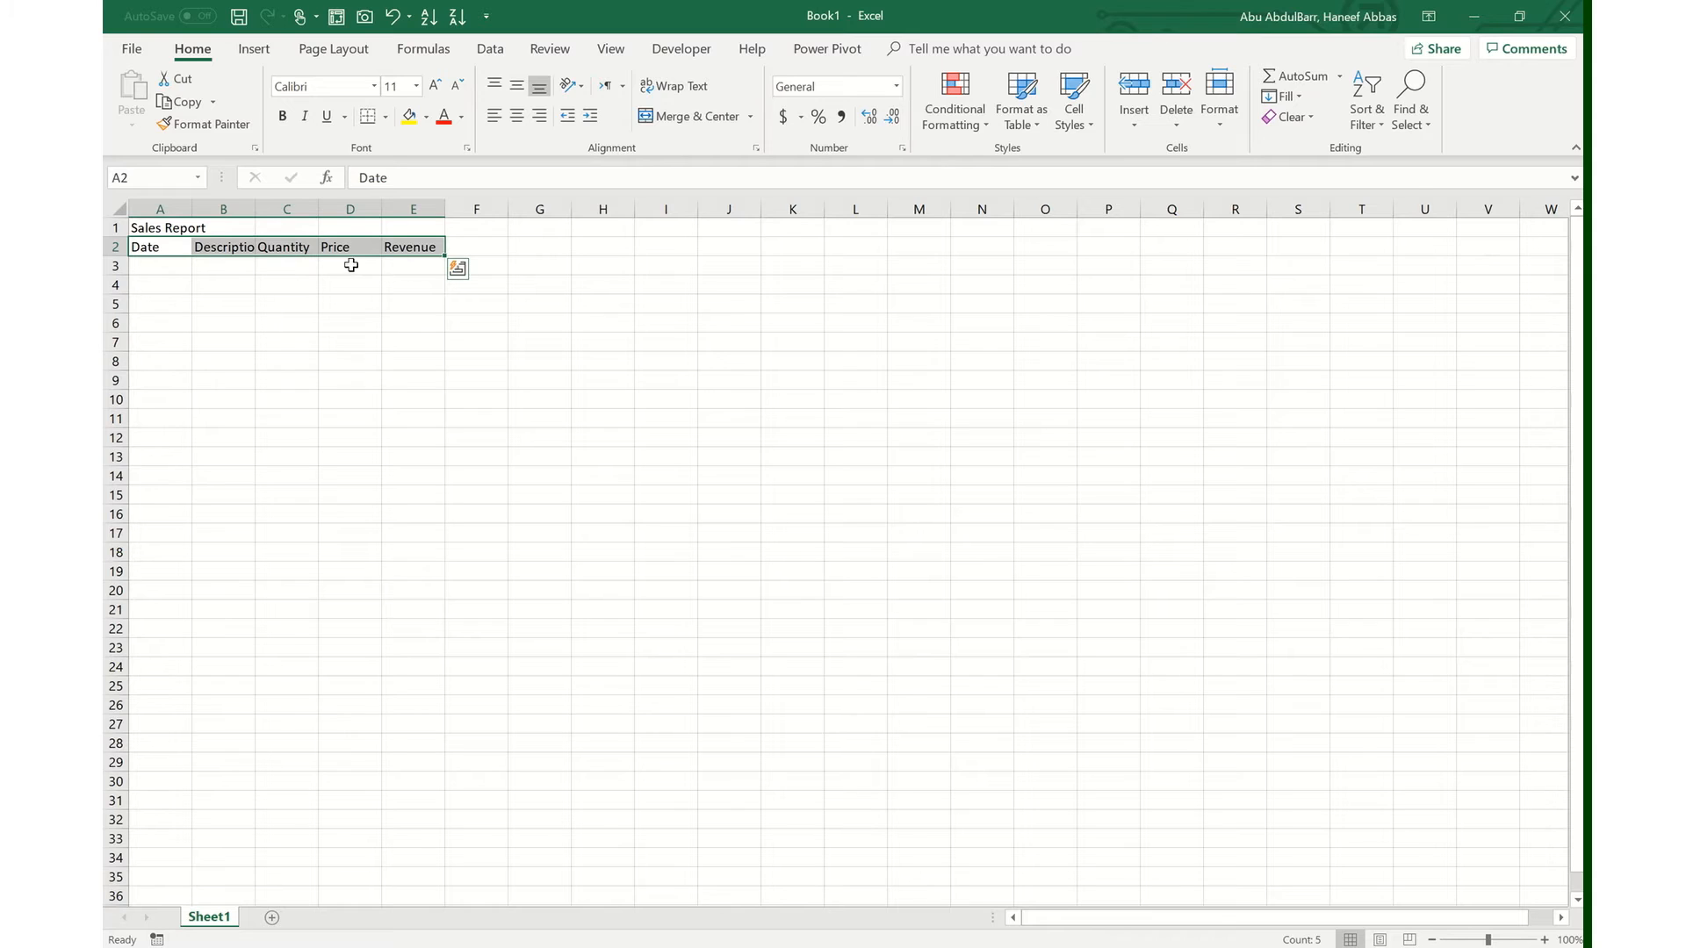
click(283, 123)
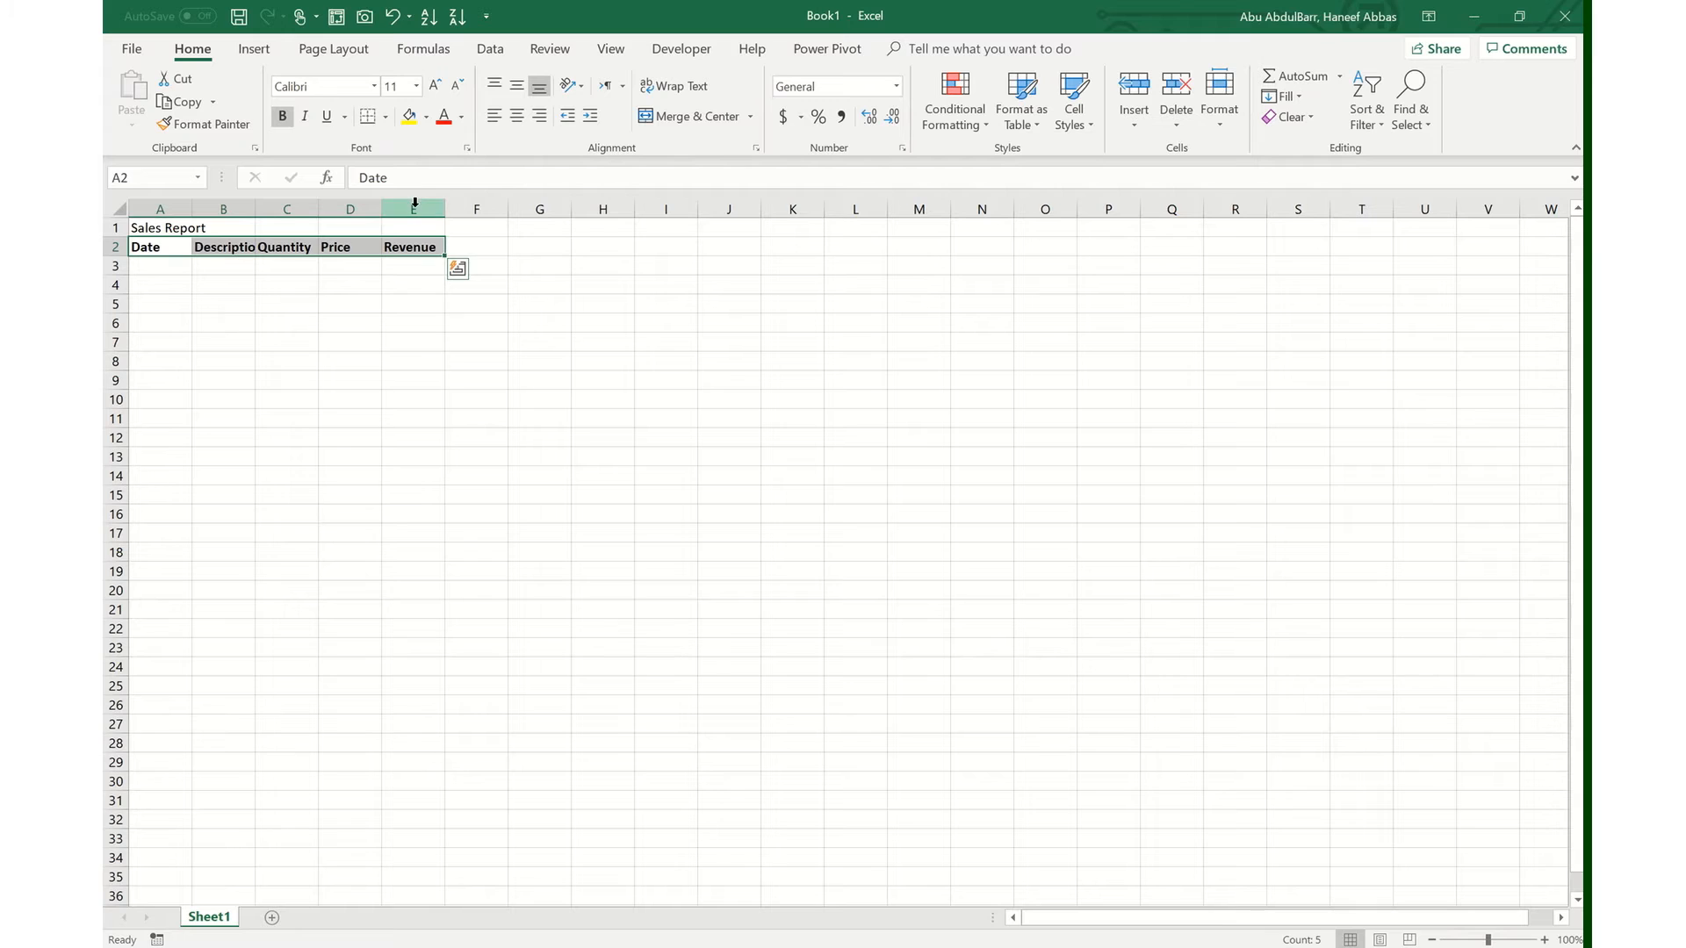
- Set the header range A2:E2 to the Century Gothic font at size 11
click(375, 86)
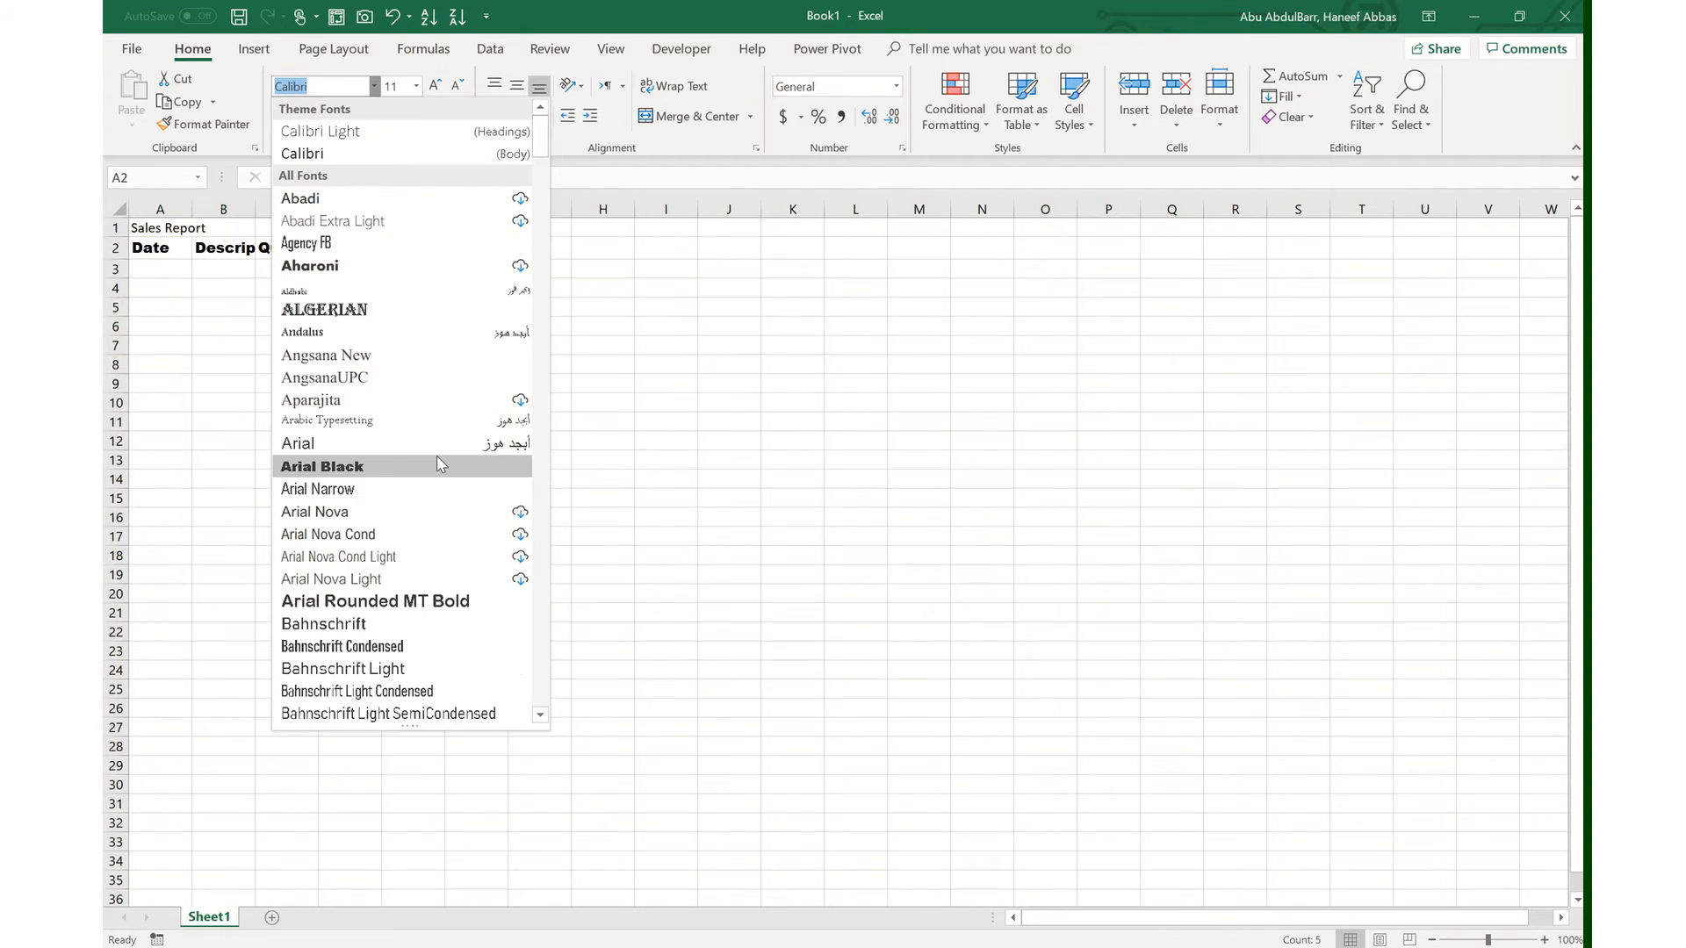
scroll(441, 465, down, 10)
scroll(440, 466, down, 8)
scroll(441, 465, down, 2)
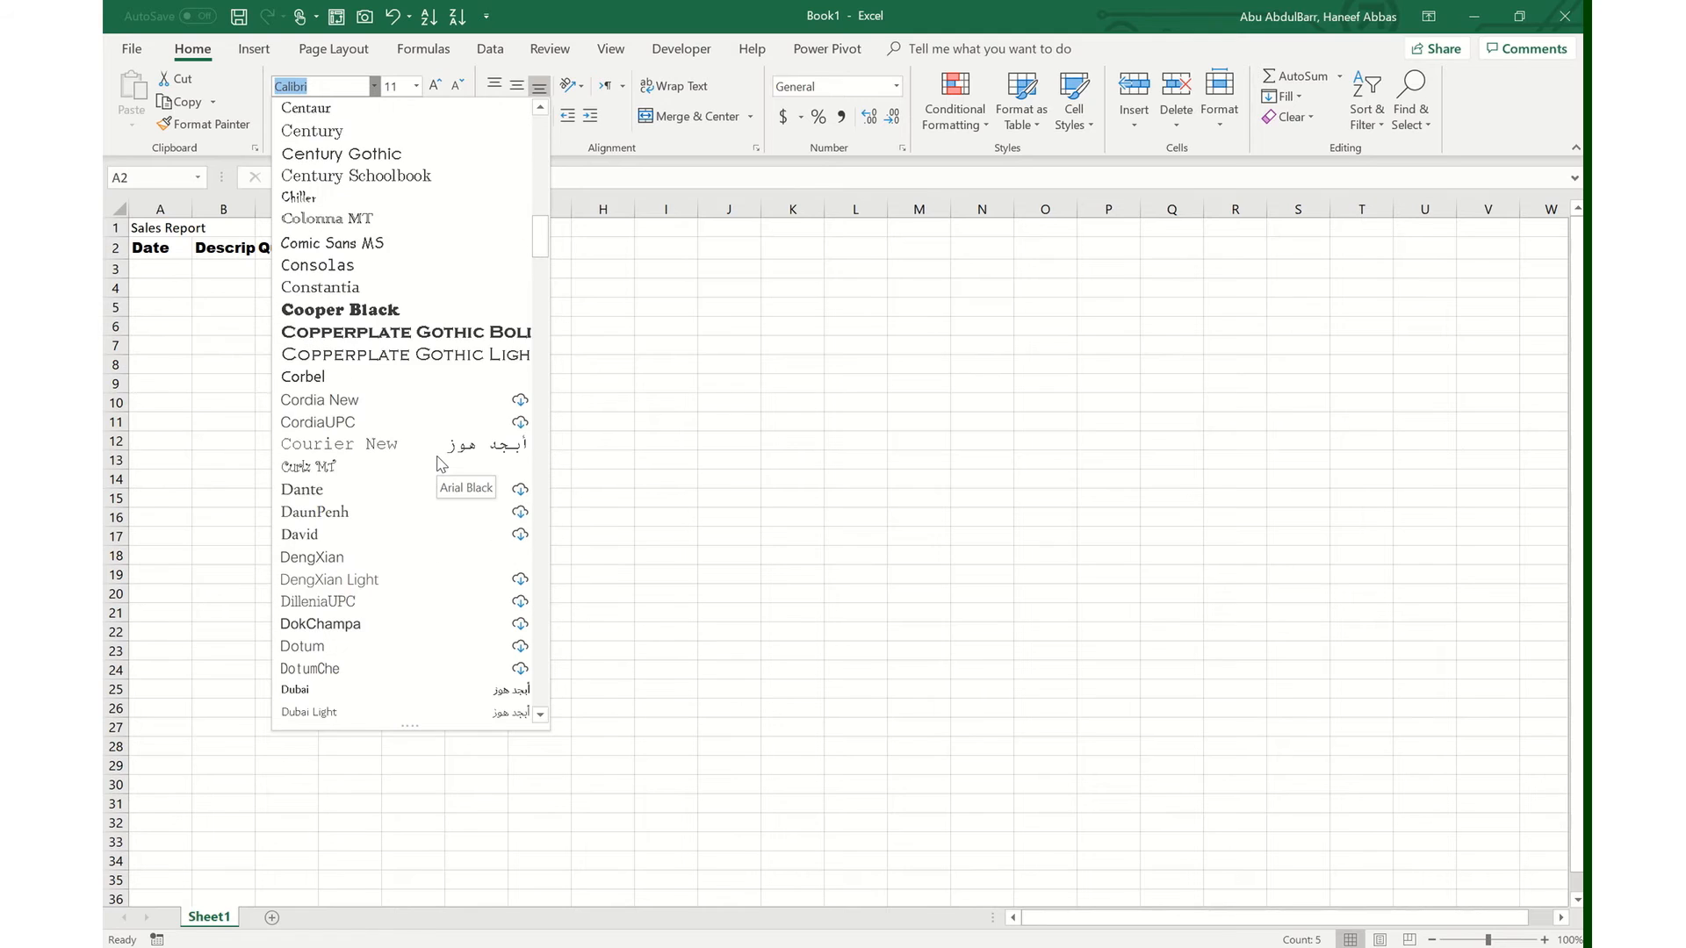
scroll(441, 465, up, 2)
click(390, 220)
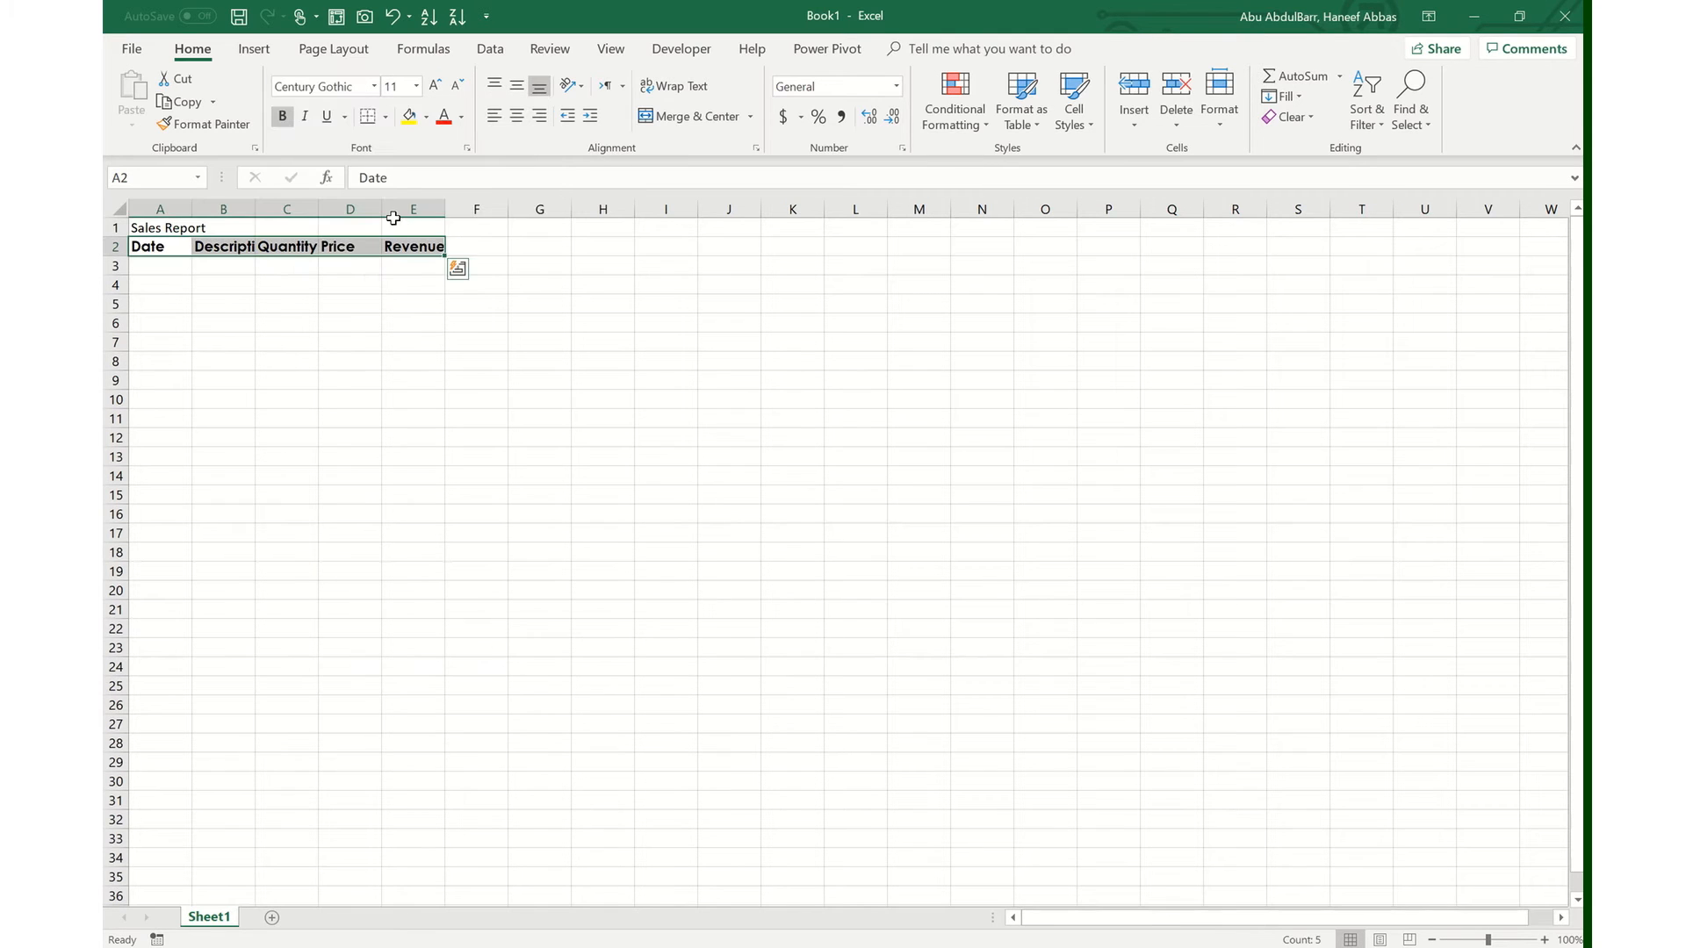
click(417, 86)
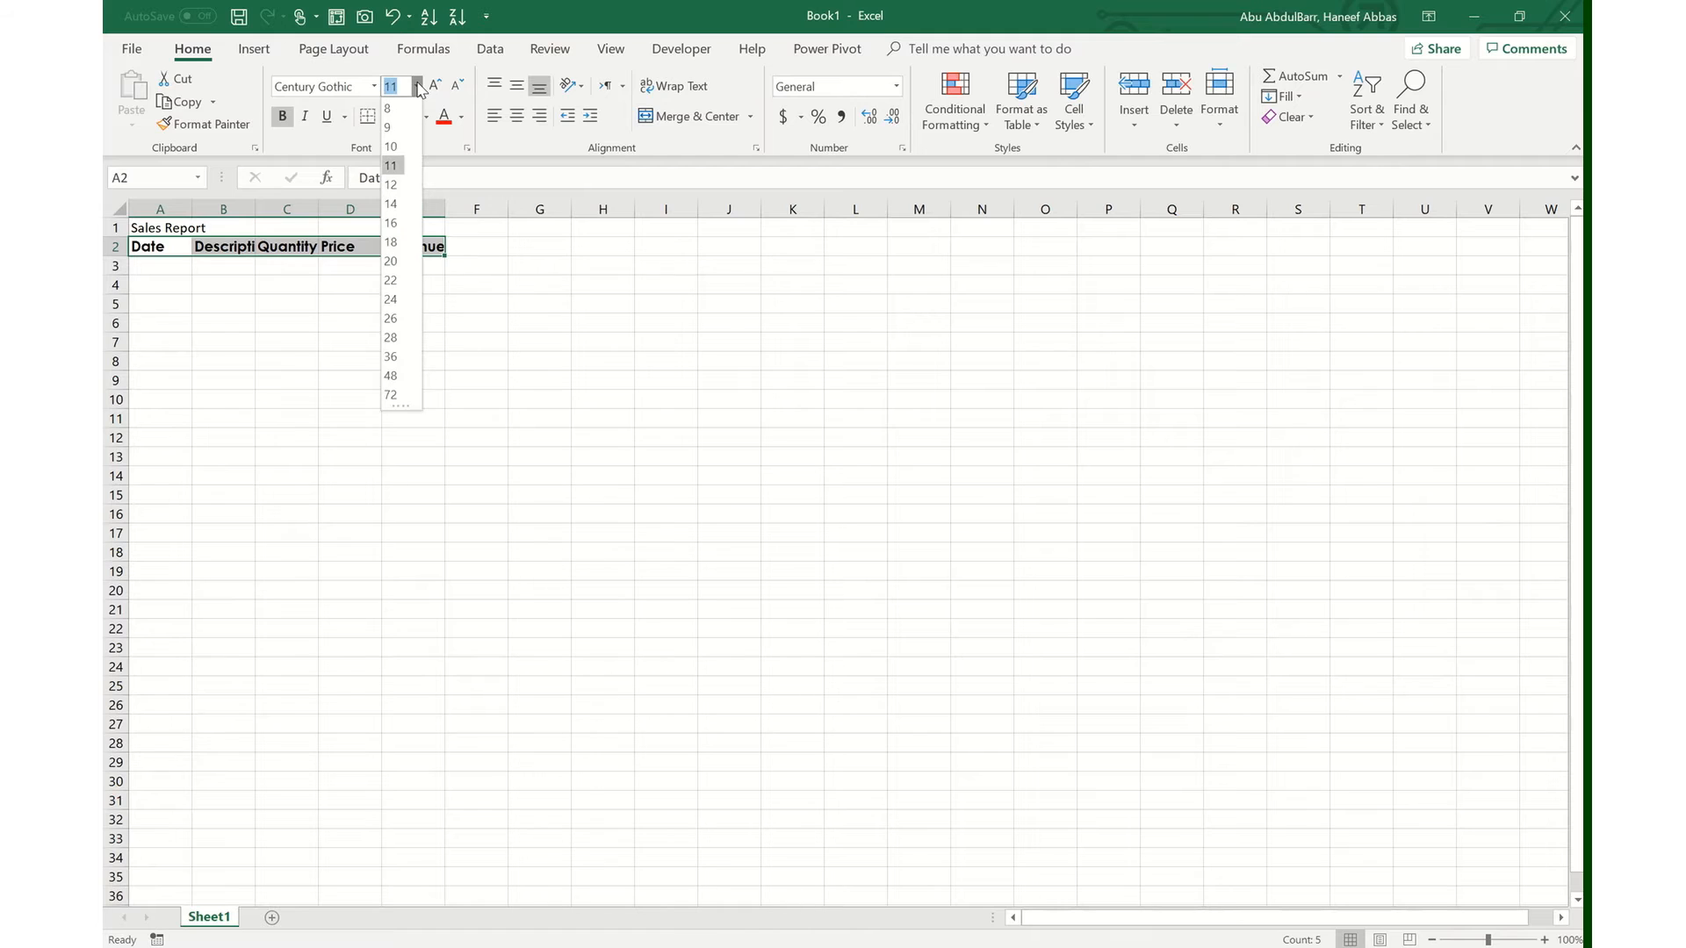
click(401, 167)
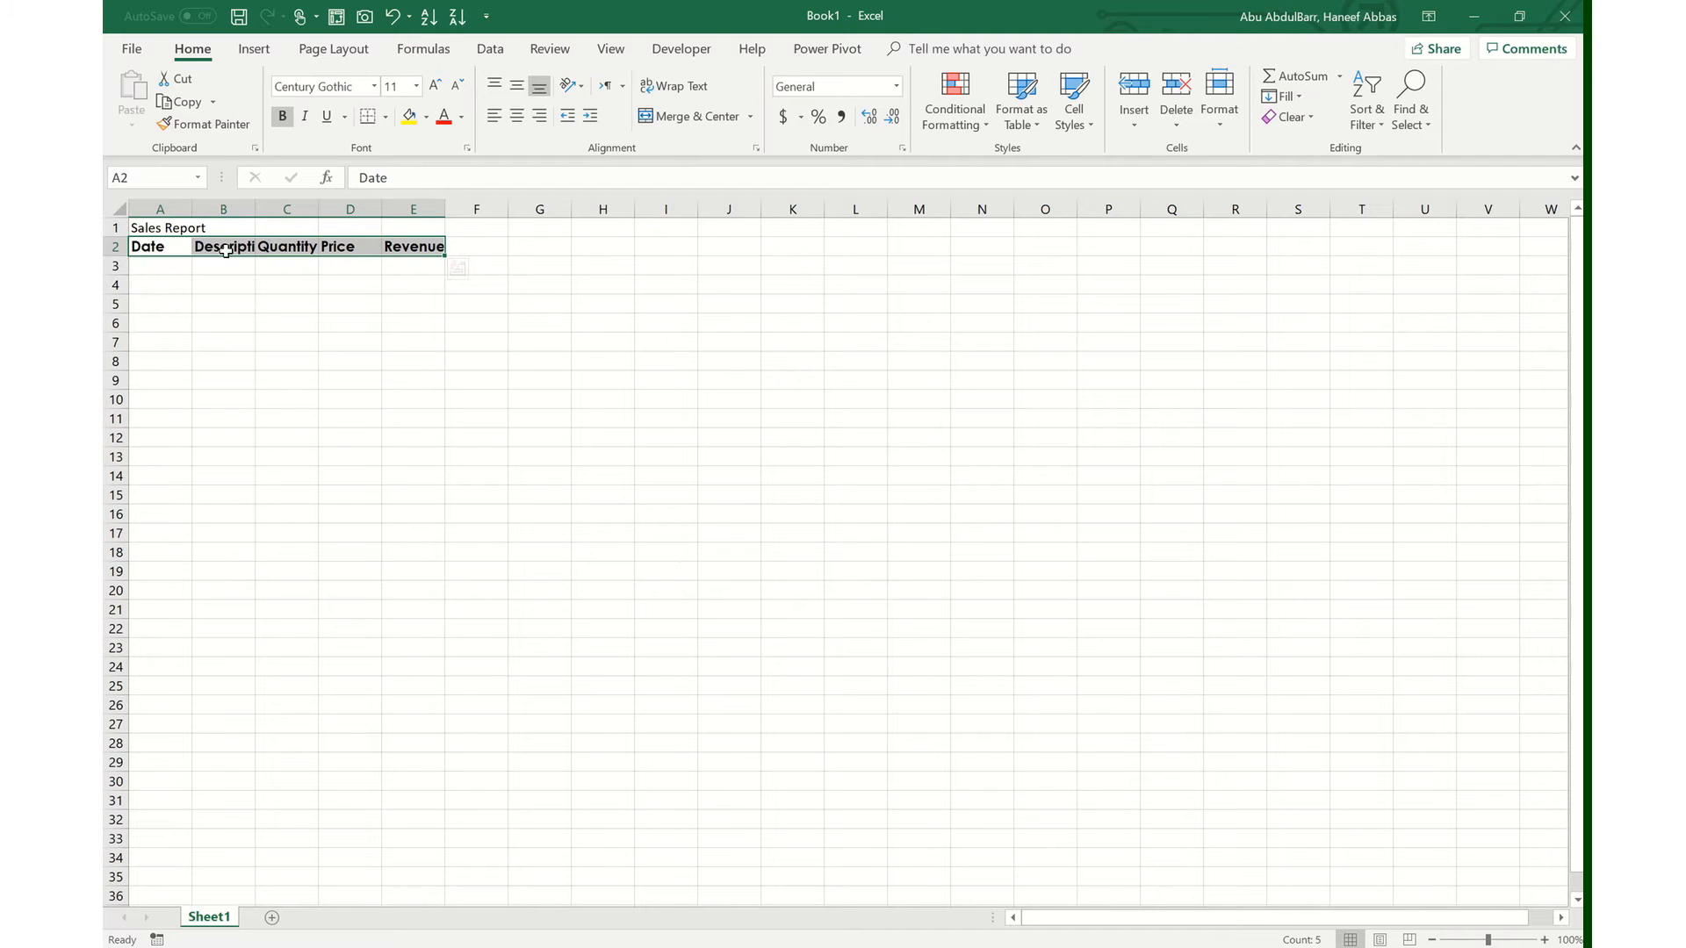
- View the context menu commands for the empty cell C3 without choosing any
double_click(279, 263)
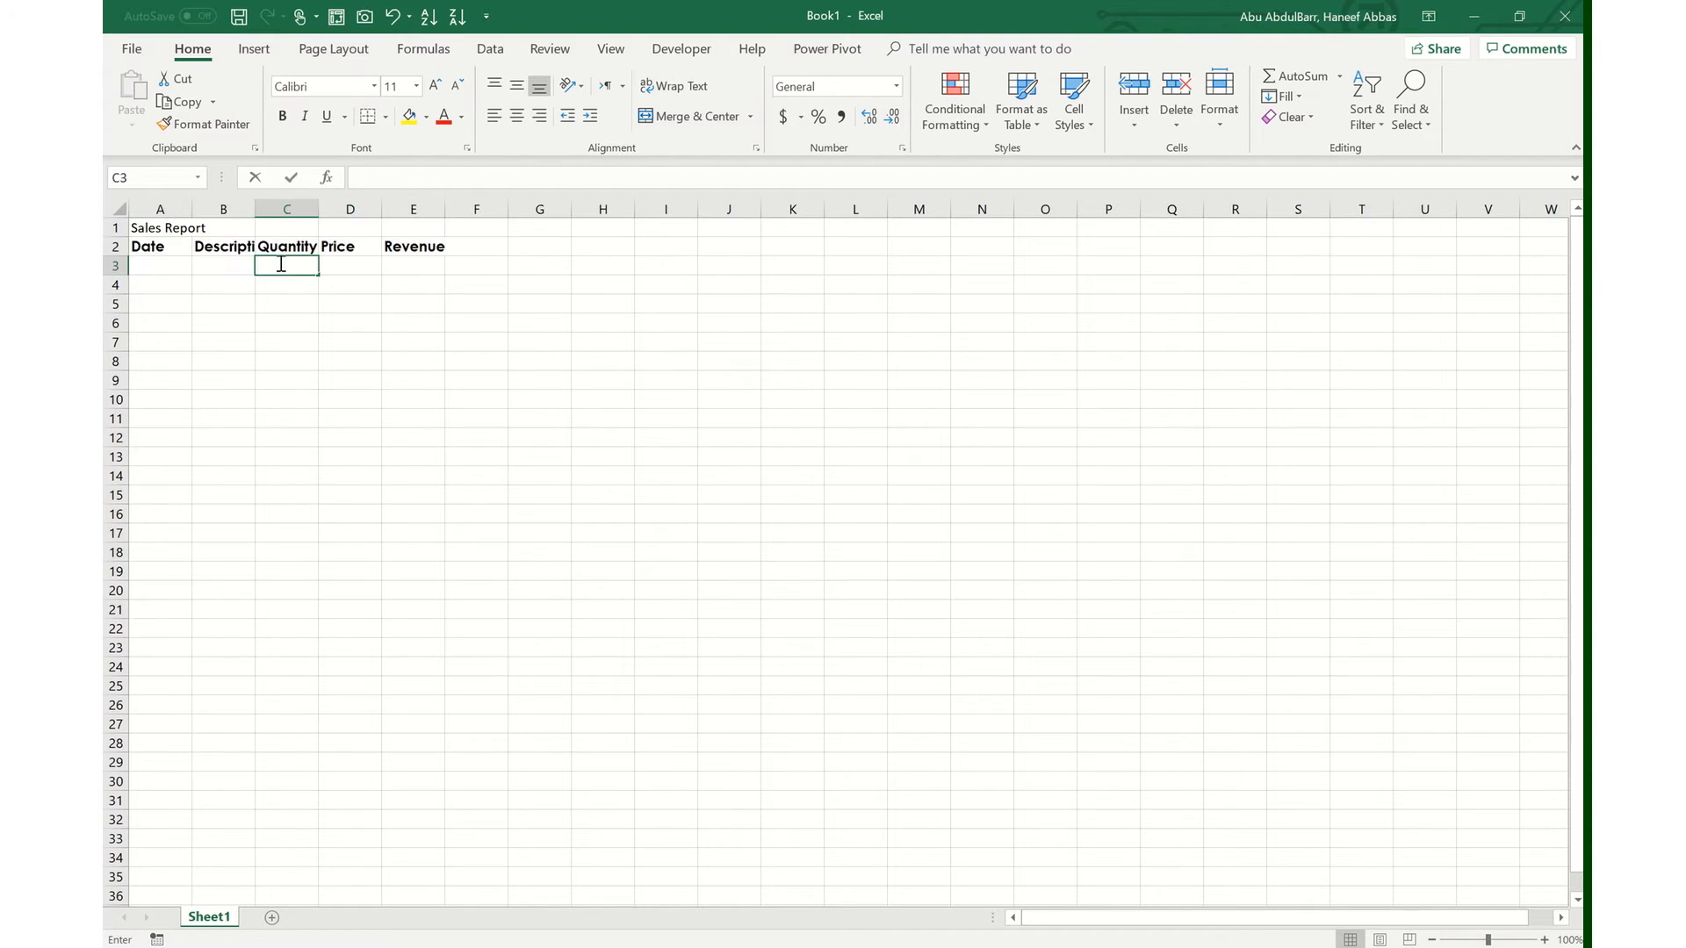
key(Escape)
key(shift+F10)
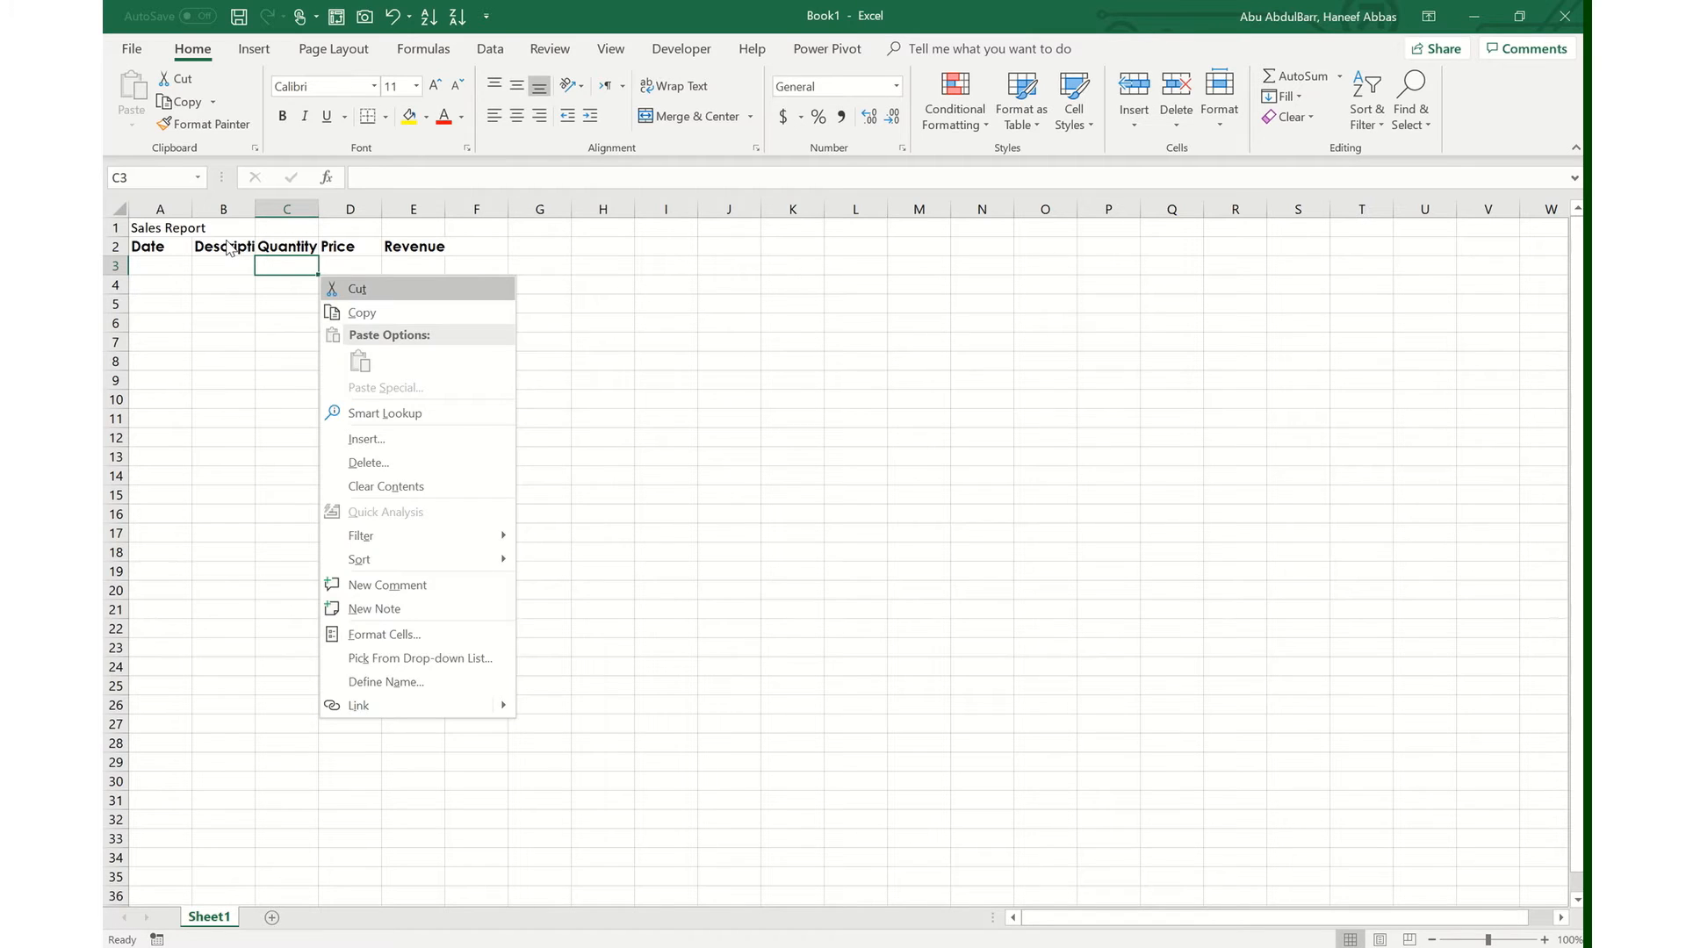
key(Escape)
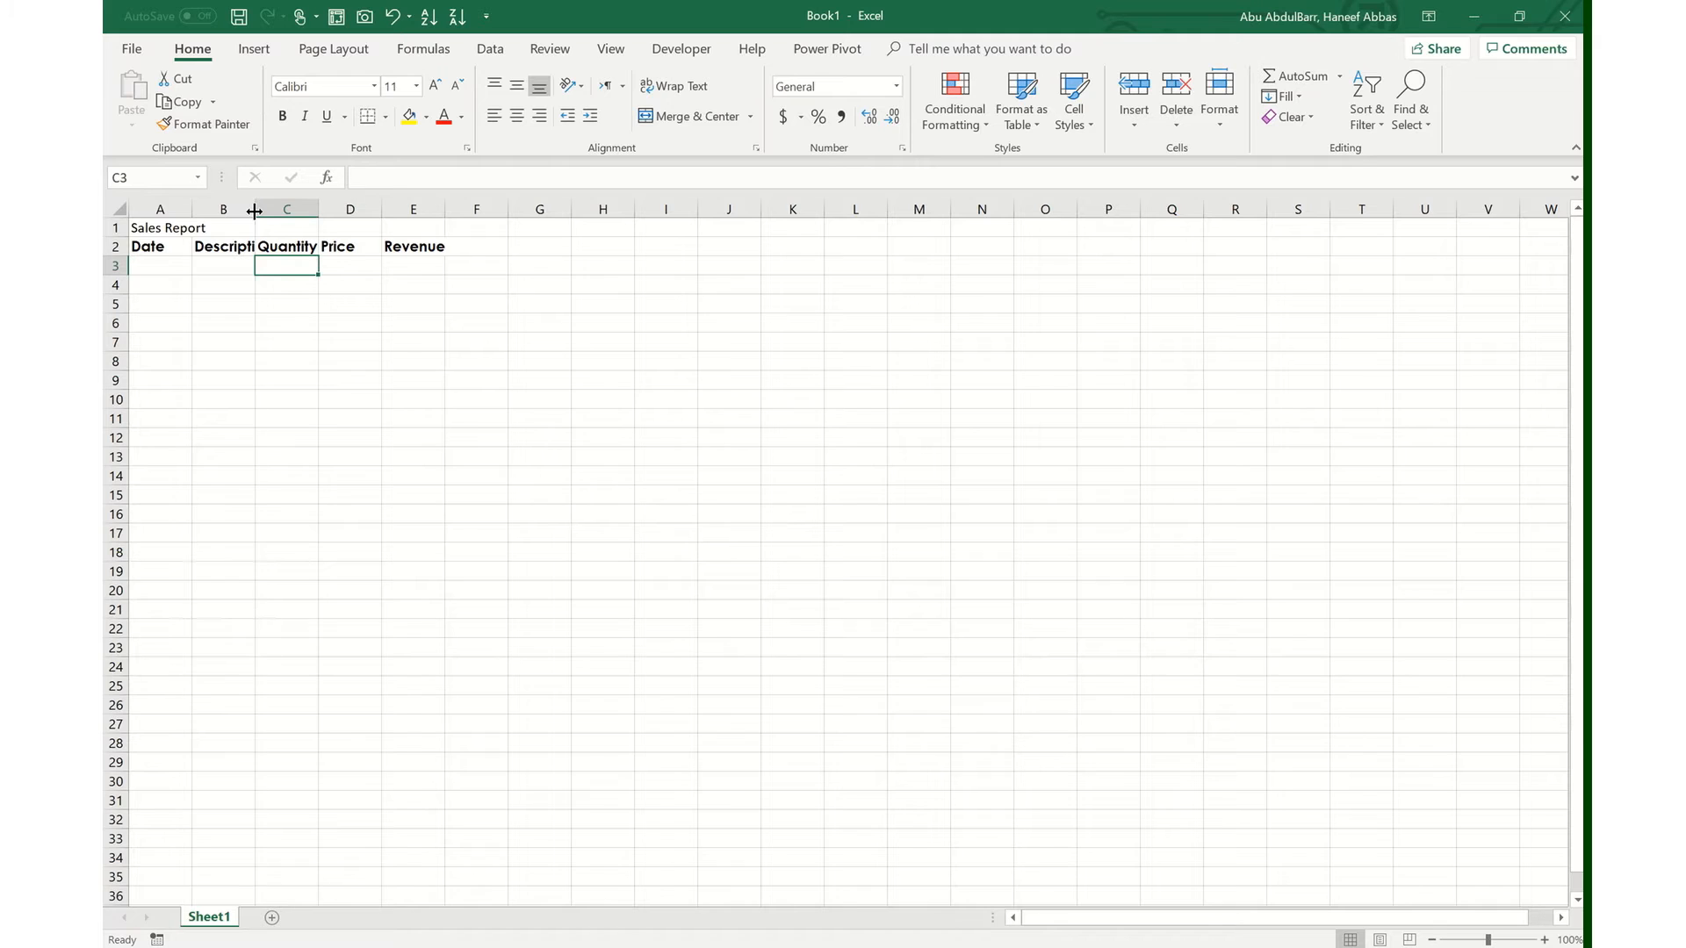
- Widen column B well beyond the length of its Description header
double_click(254, 211)
click(254, 210)
drag(276, 211, 403, 212)
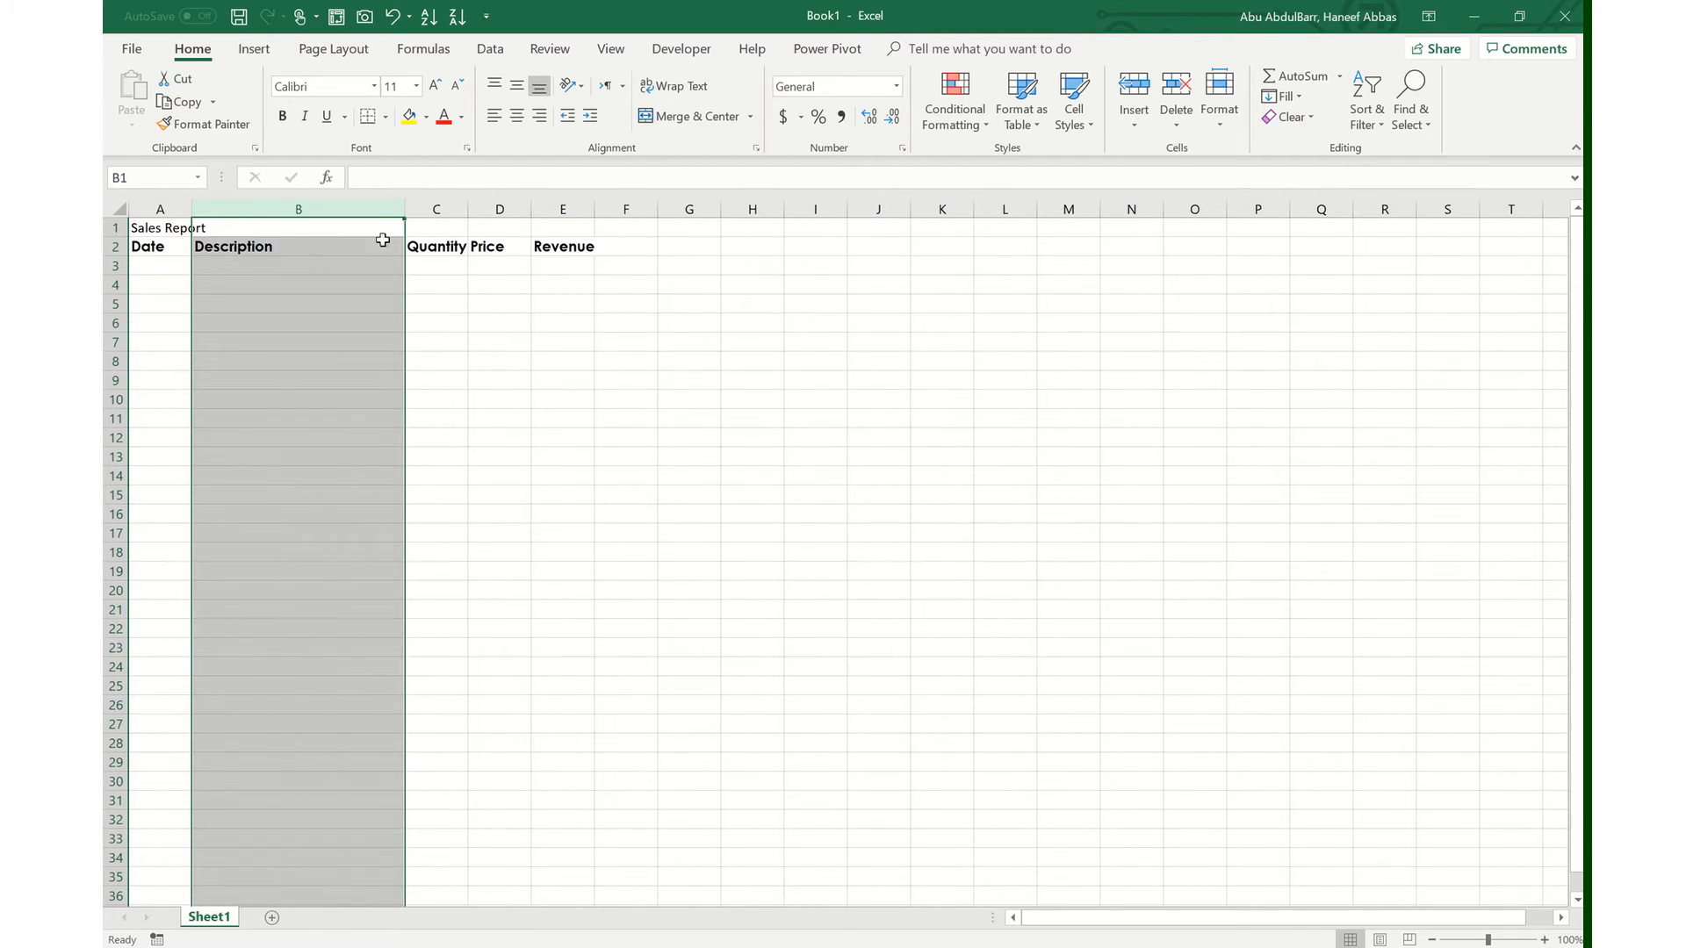
- Select columns C to E and widen them equally so the Quantity, Price and Revenue headers have more room
click(442, 203)
mouse_move(442, 203)
mouse_down()
mouse_move(564, 209)
mouse_move(457, 204)
mouse_up()
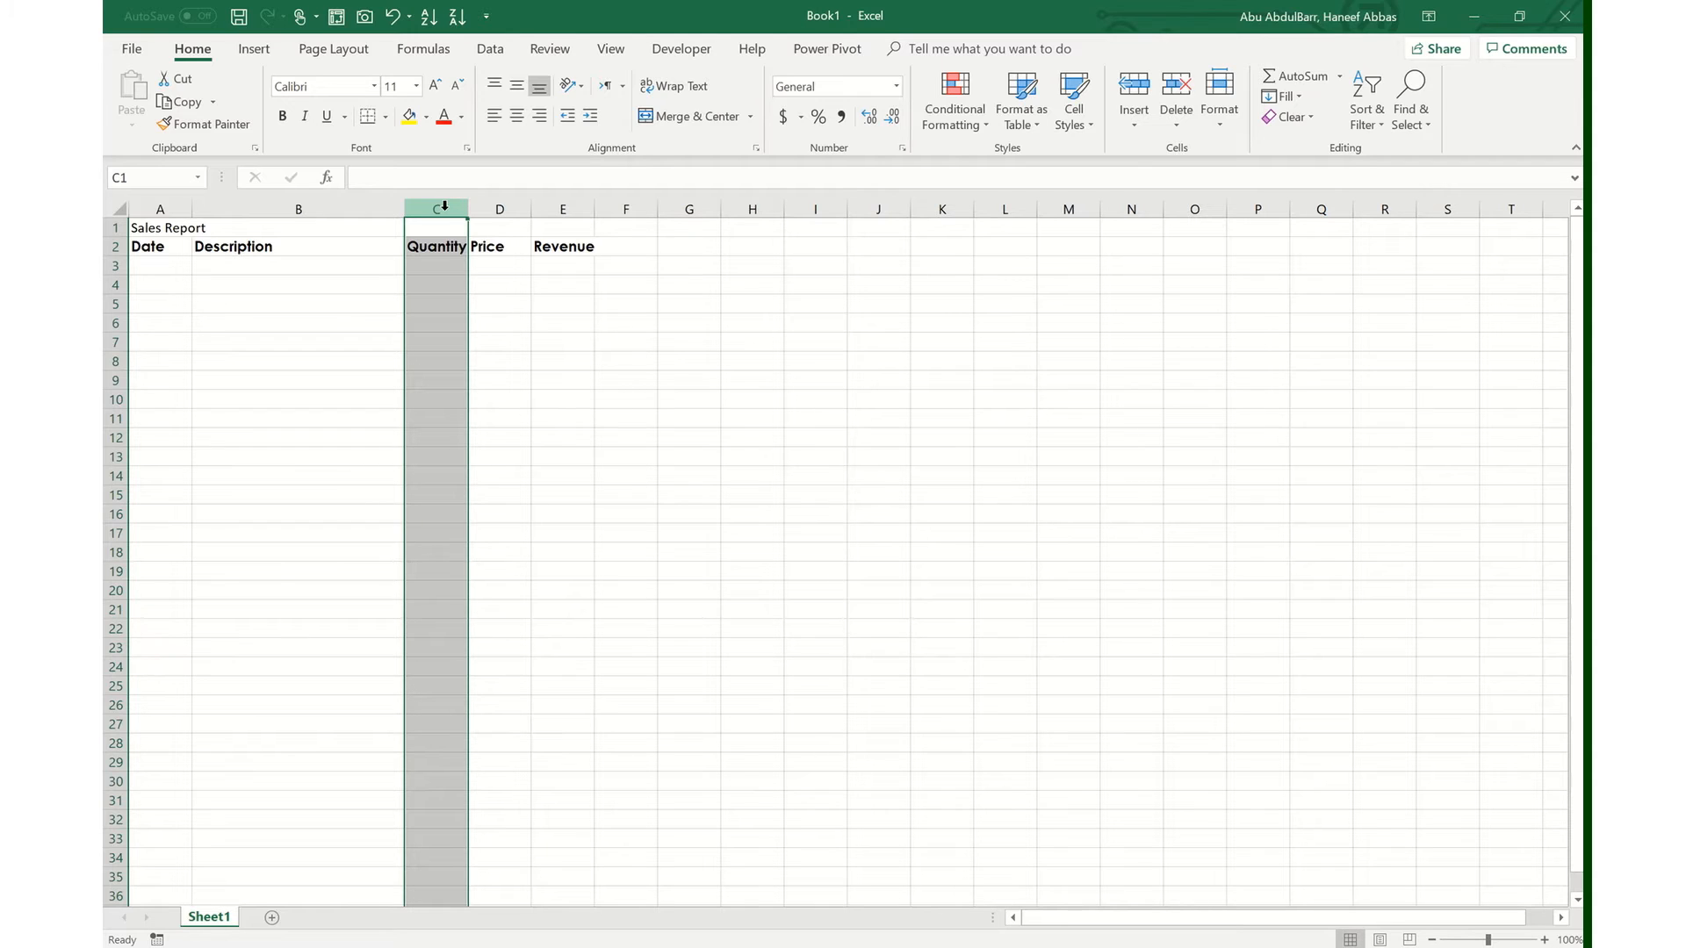
drag(444, 208, 563, 209)
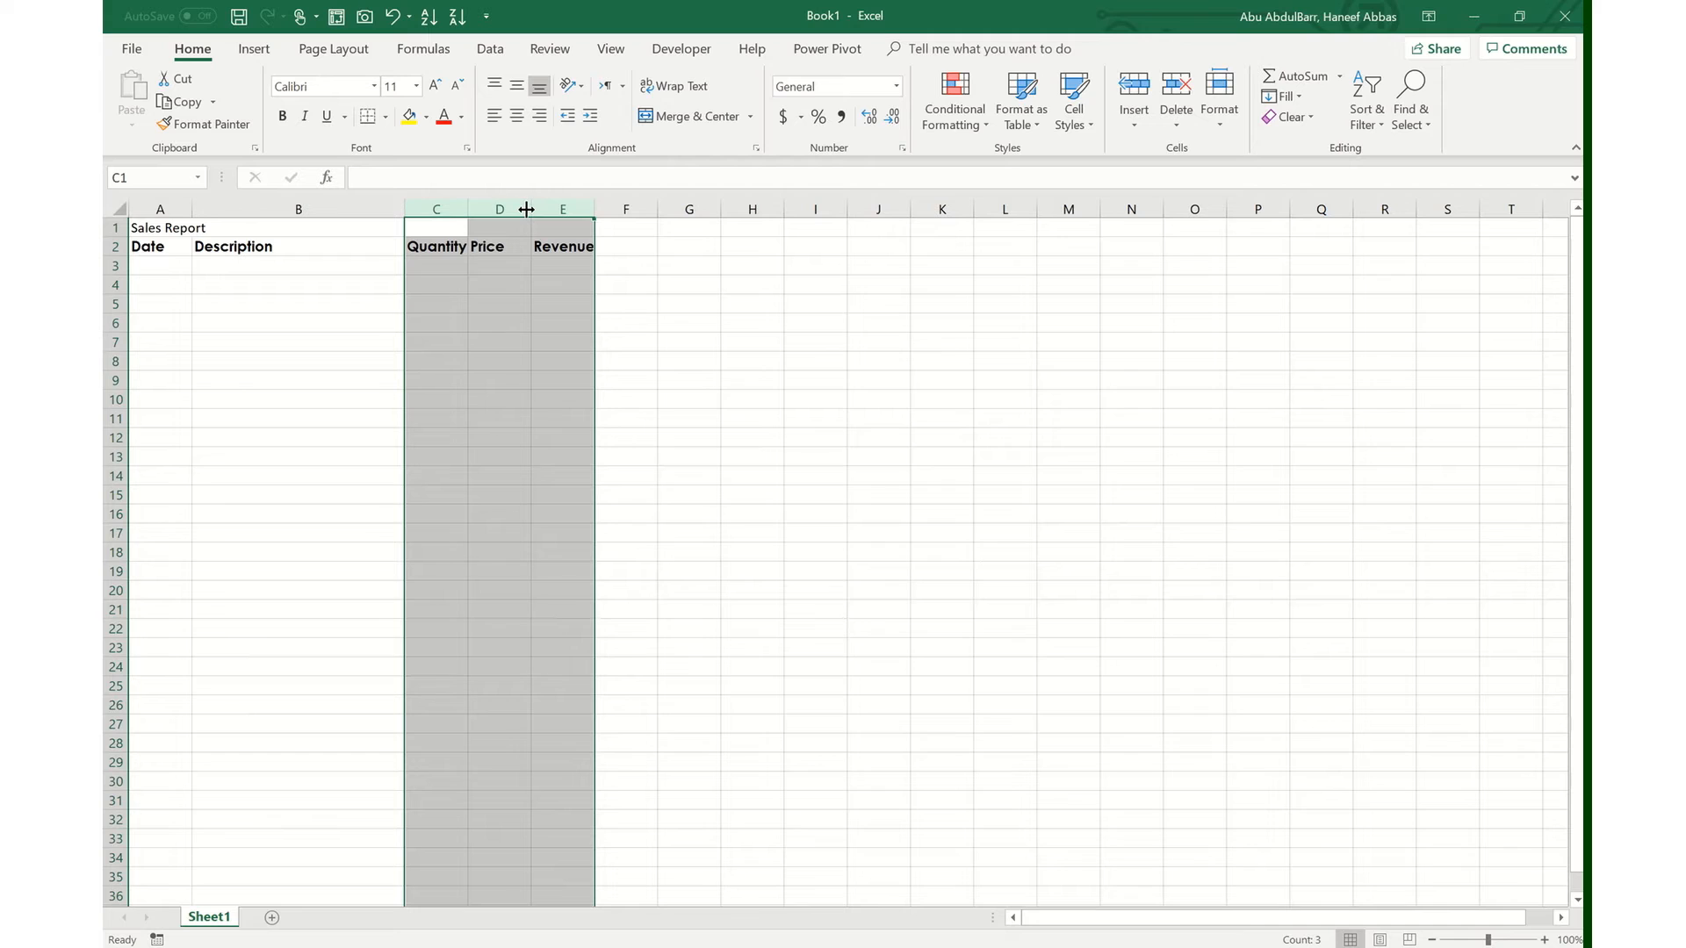
drag(528, 211, 548, 215)
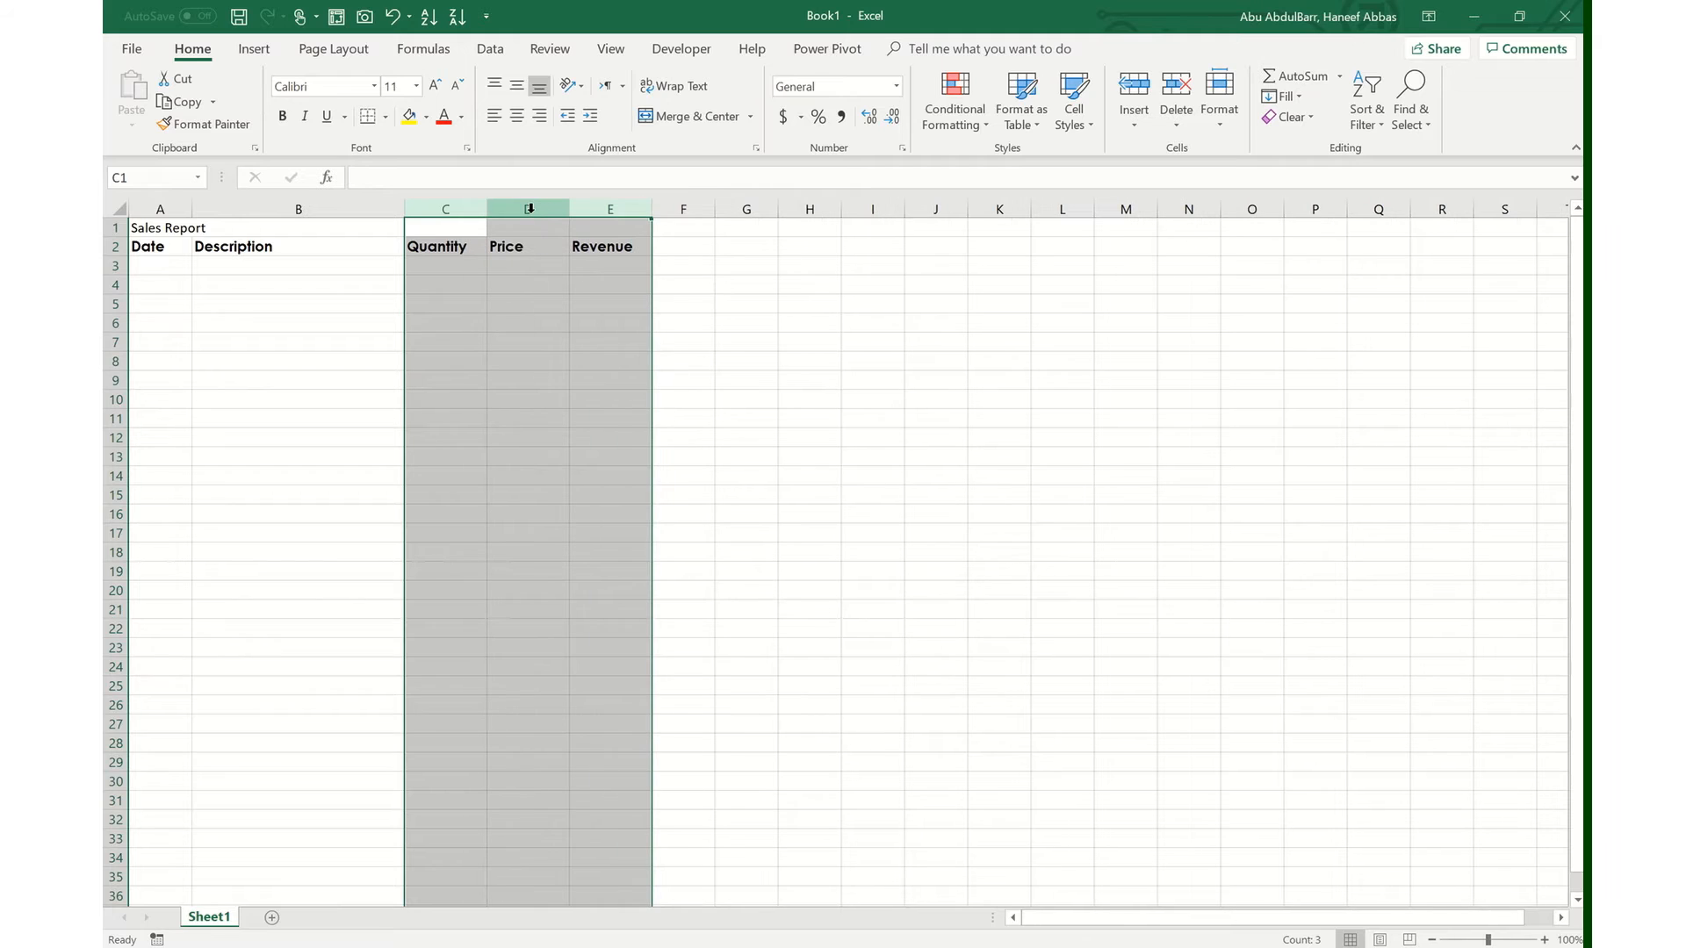
- Set the width of columns C to E to exactly 15
right_click(530, 209)
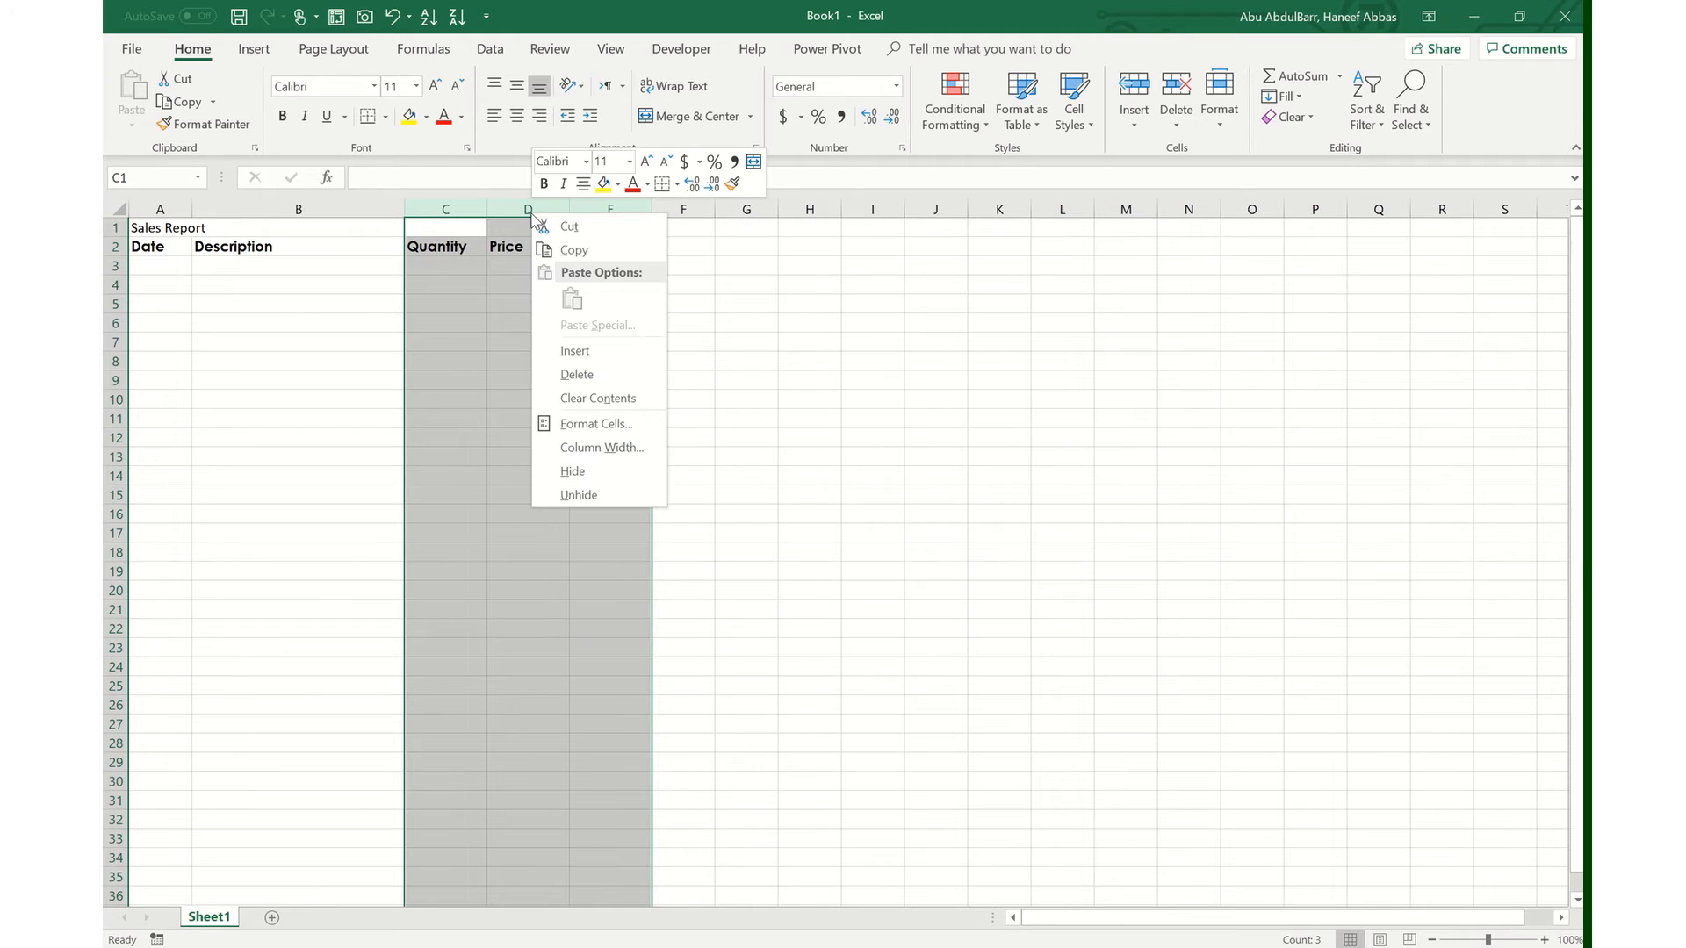
click(618, 447)
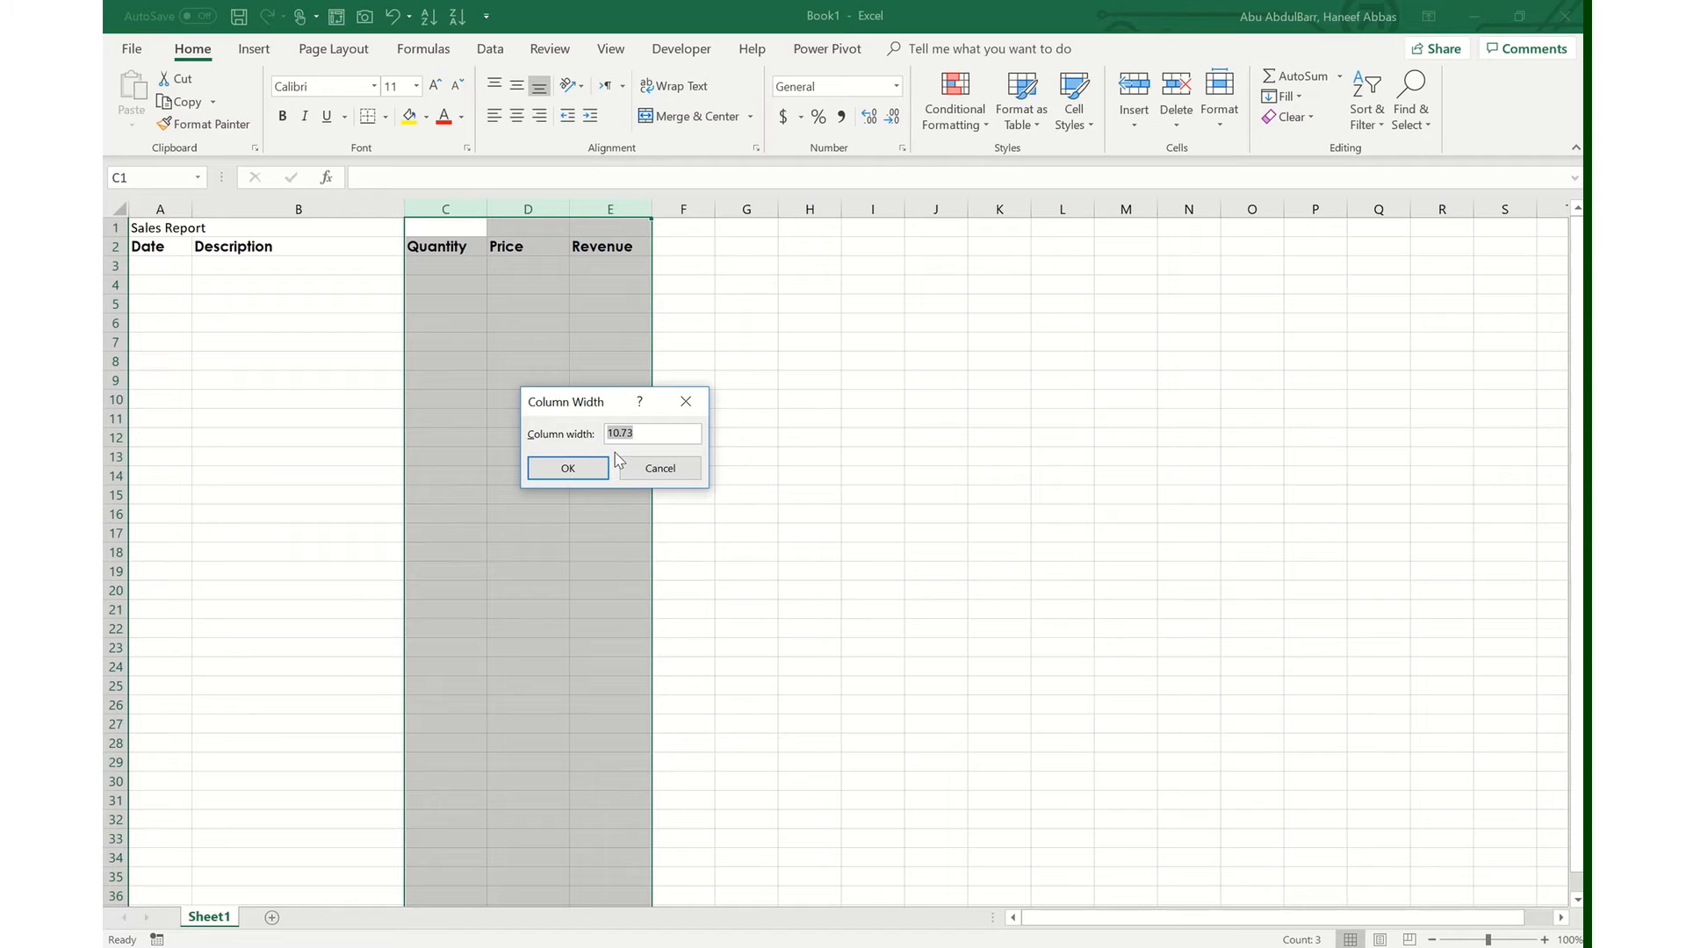
text(15)
key(Return)
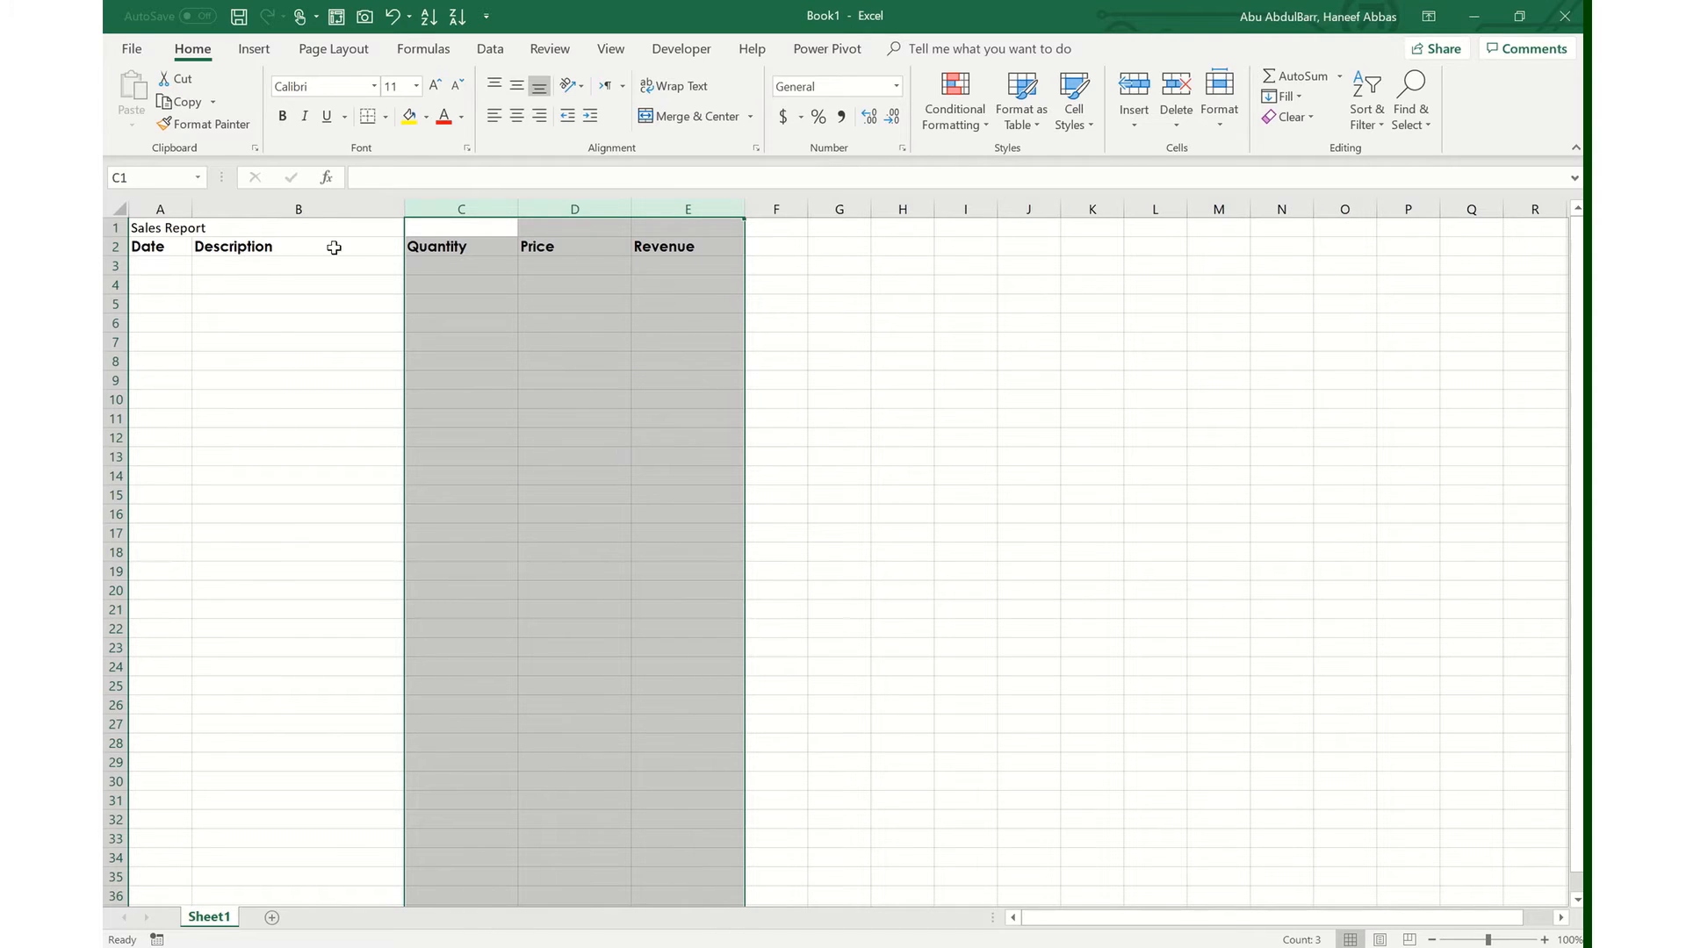
- Format the Sales Report title in A1 as bold Century Gothic at size 16
click(156, 231)
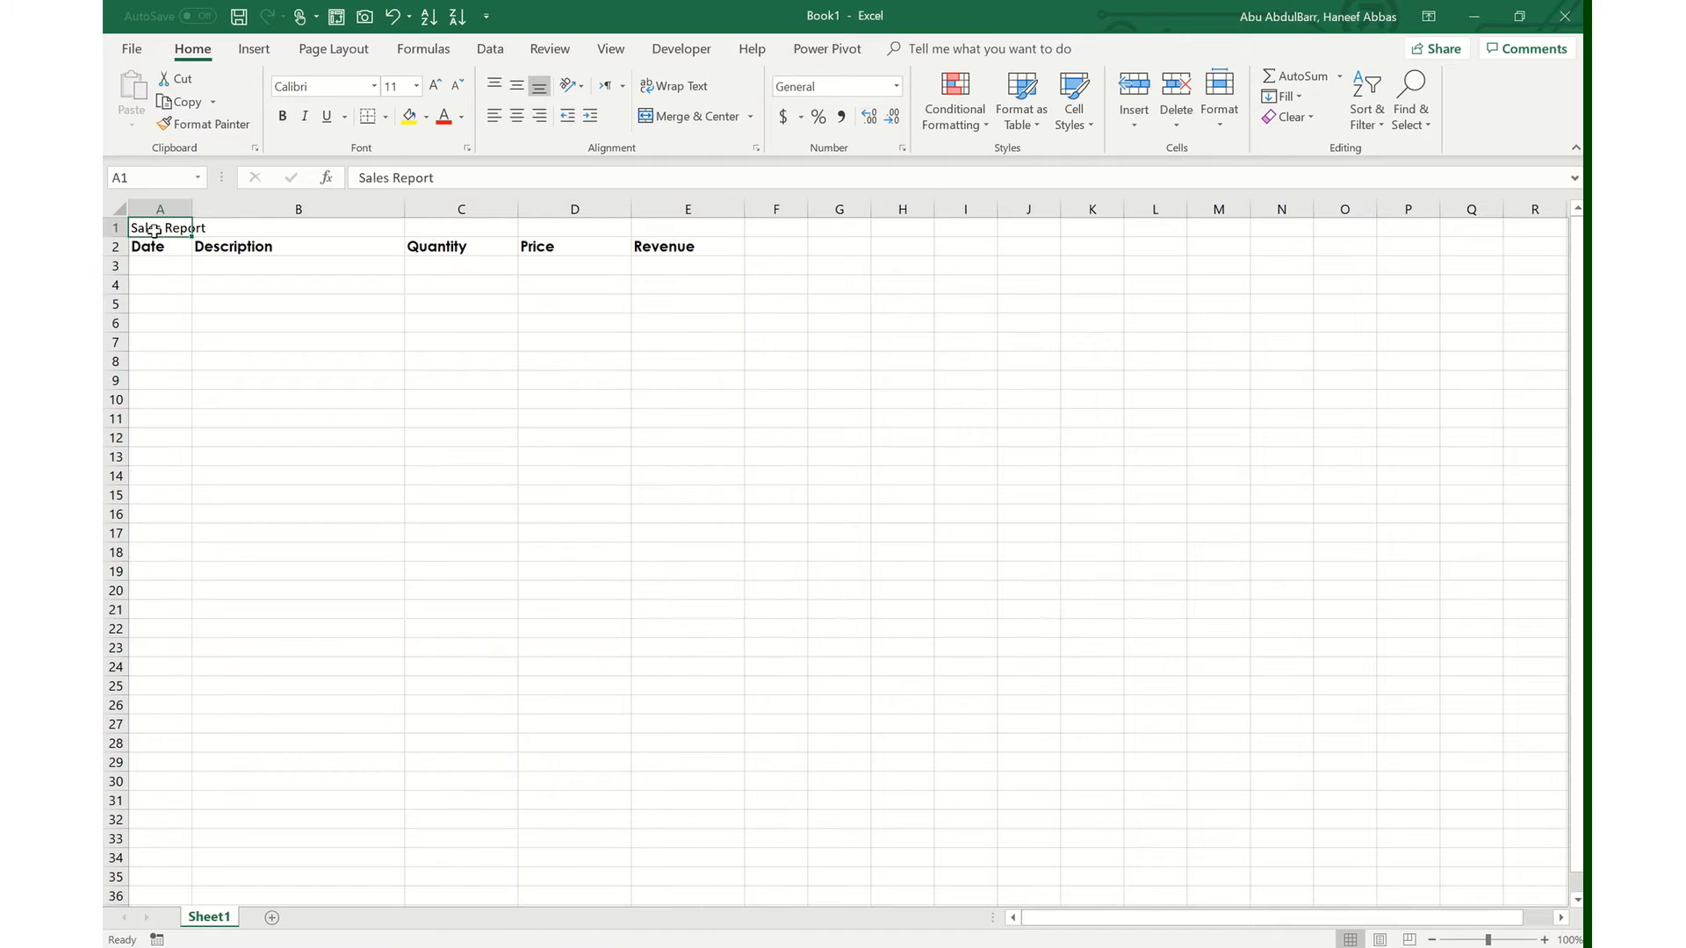
click(282, 116)
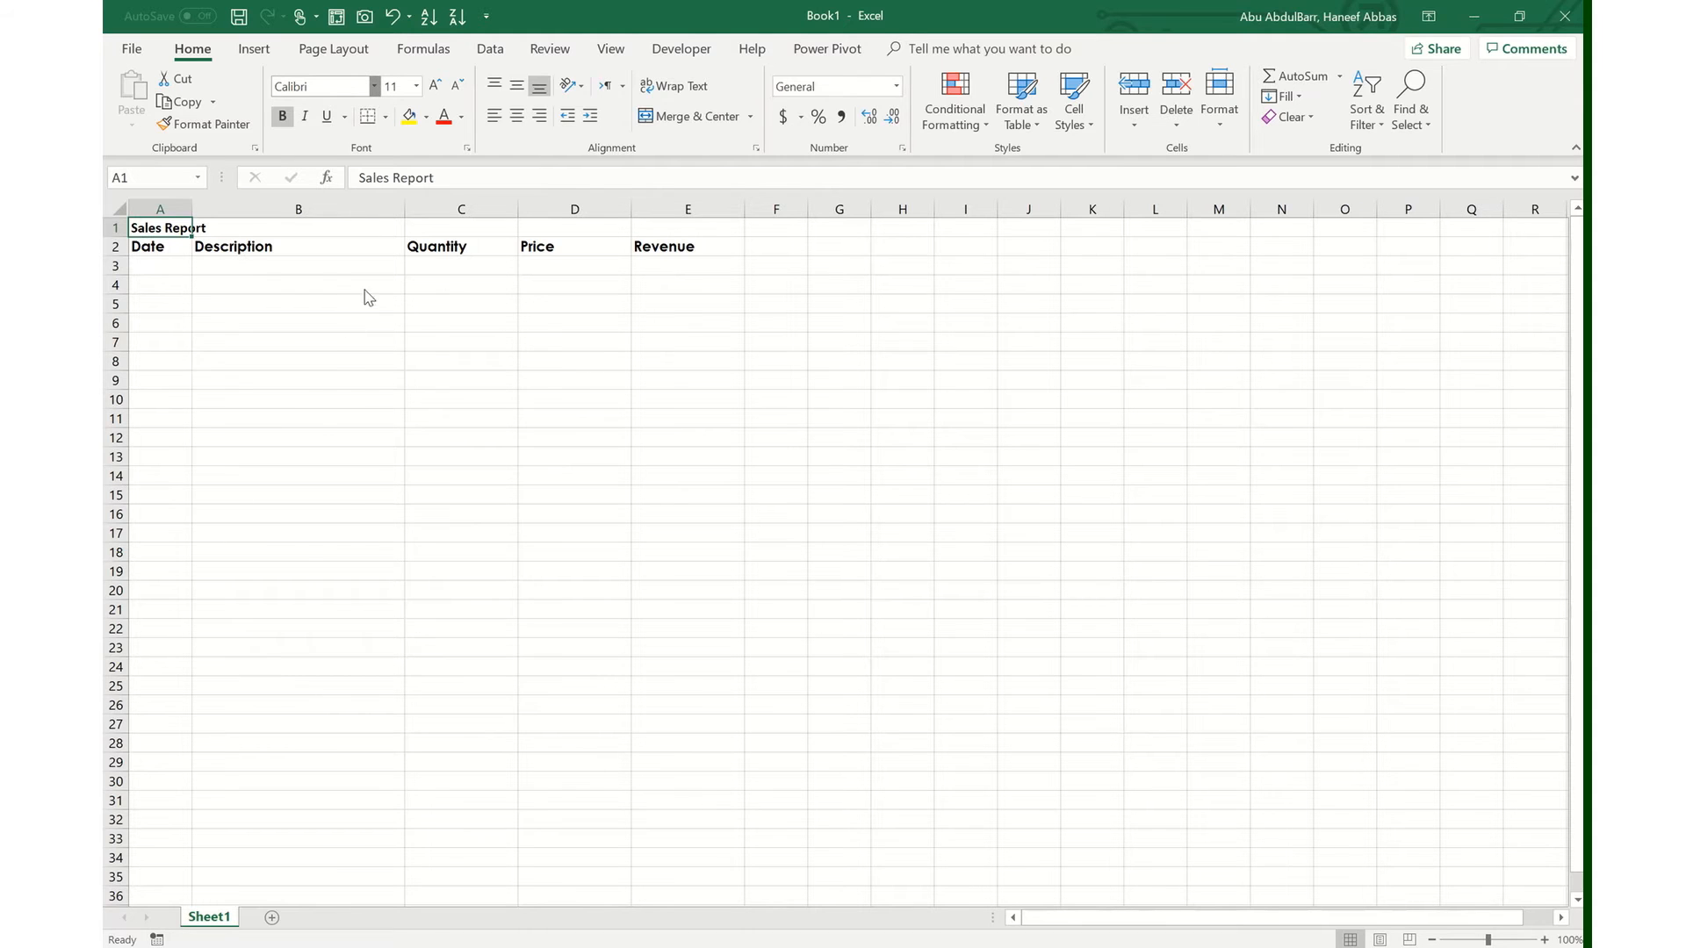
click(374, 85)
scroll(376, 439, down, 15)
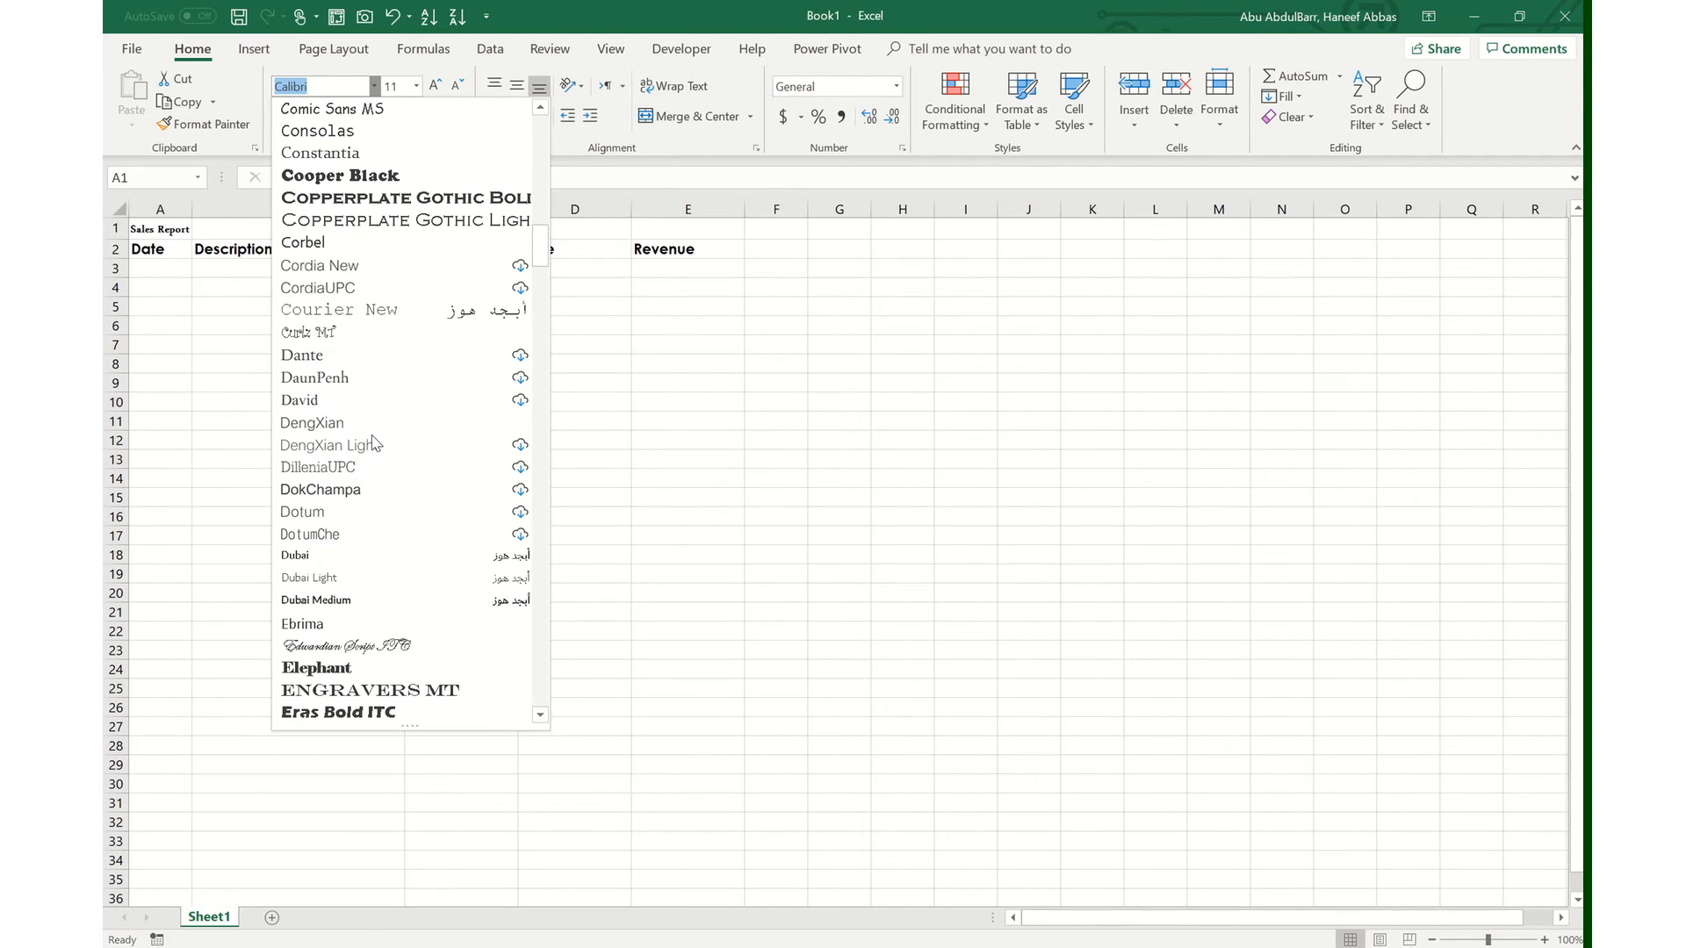
scroll(373, 443, up, 2)
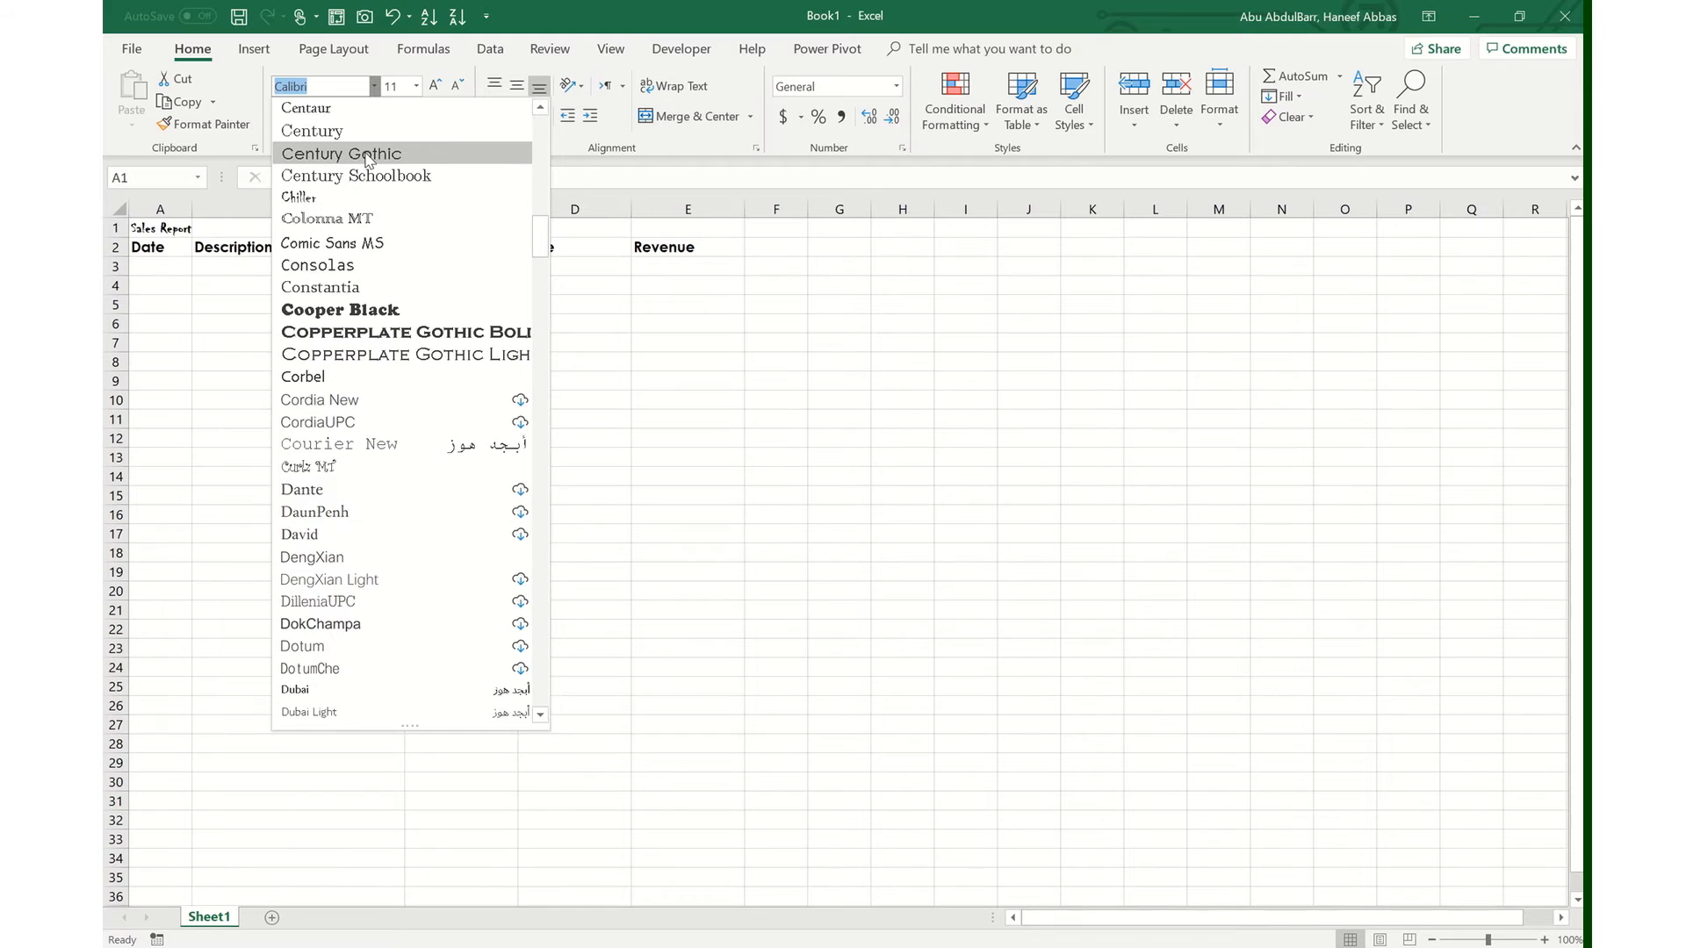
click(367, 156)
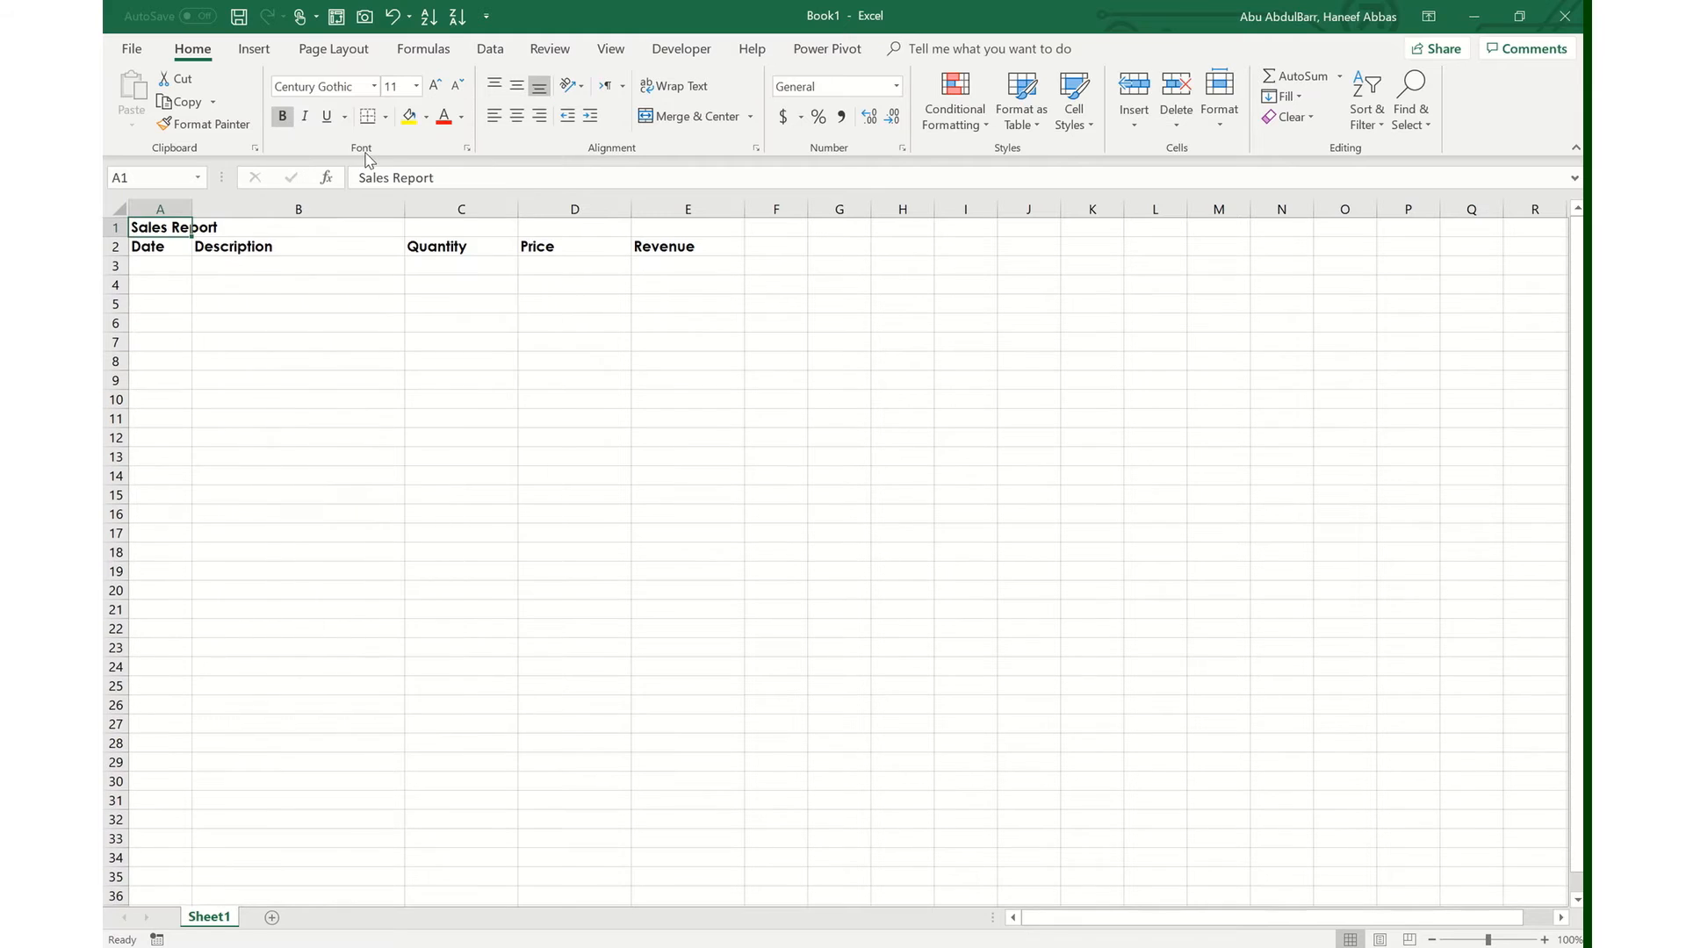
click(434, 86)
click(435, 86)
click(435, 86)
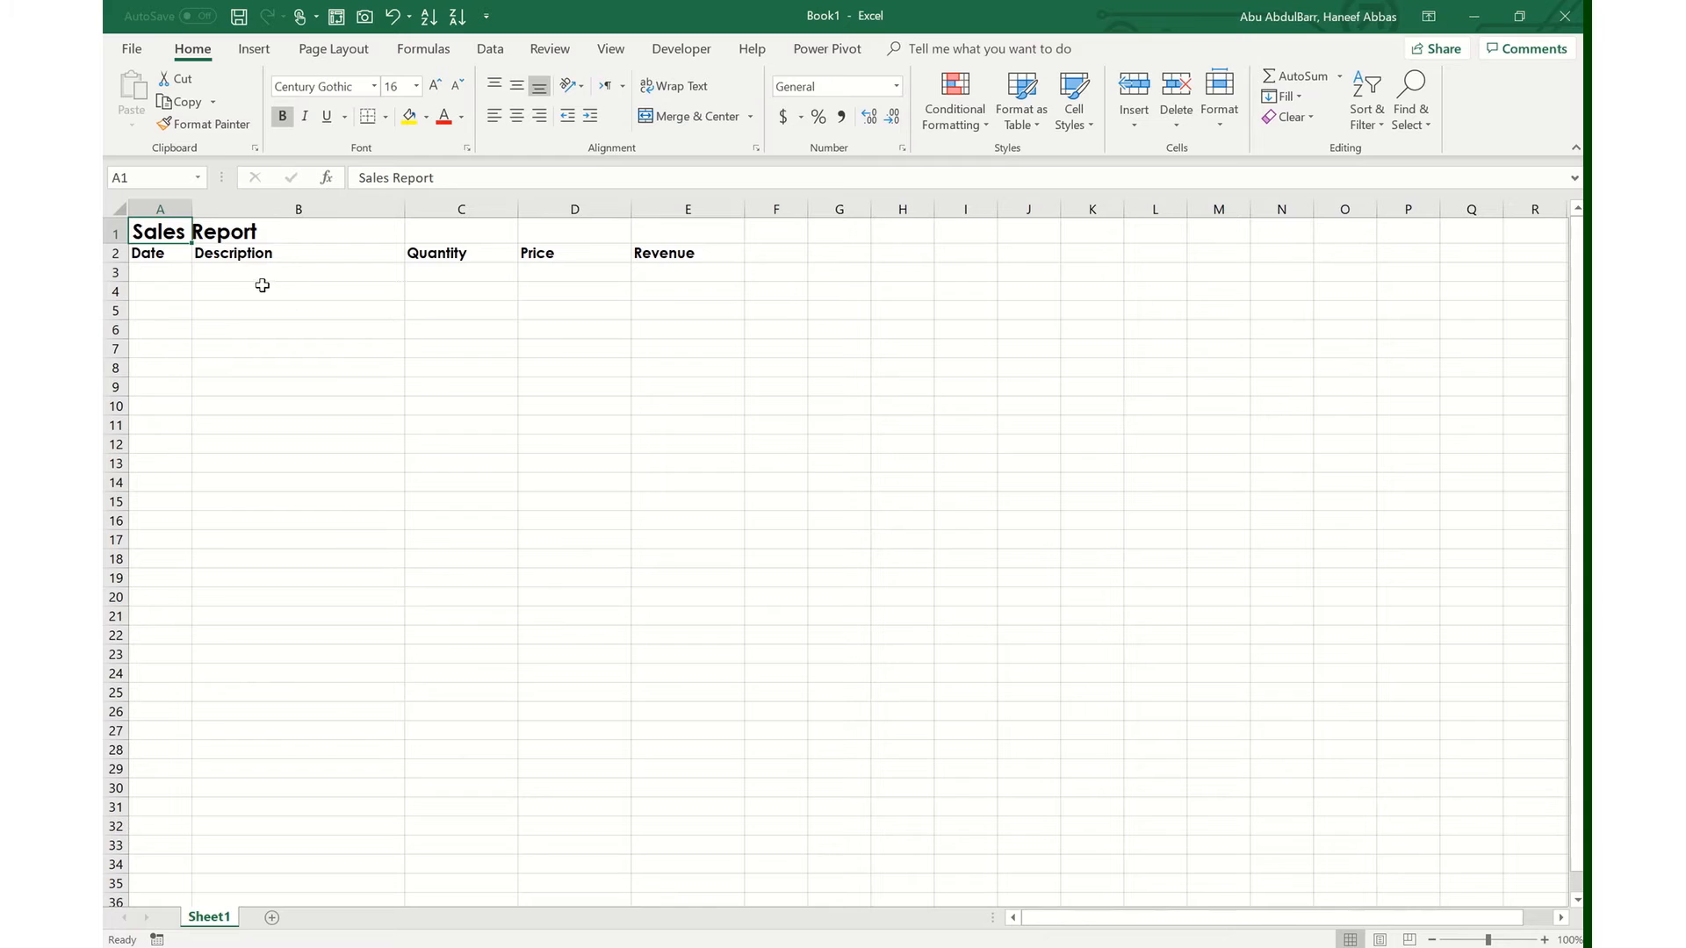
key(Down)
key(Down)
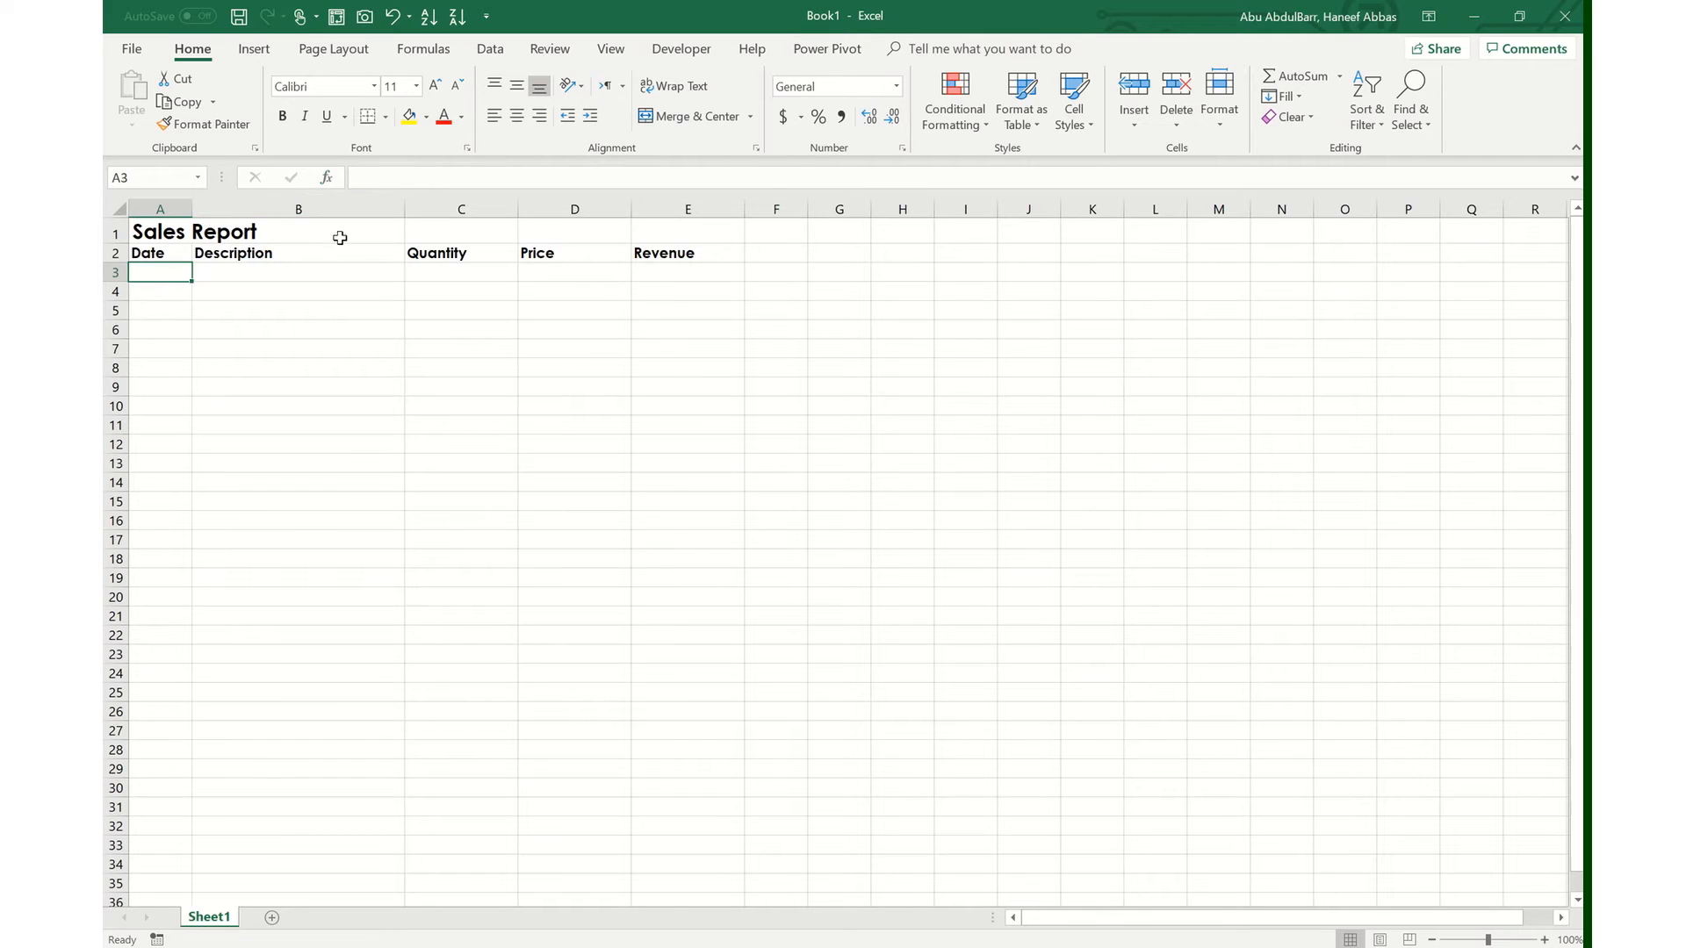
- Examine the Number, Alignment, Font, Border, Fill and Protection settings in Format Cells for the Description header in B2
click(238, 256)
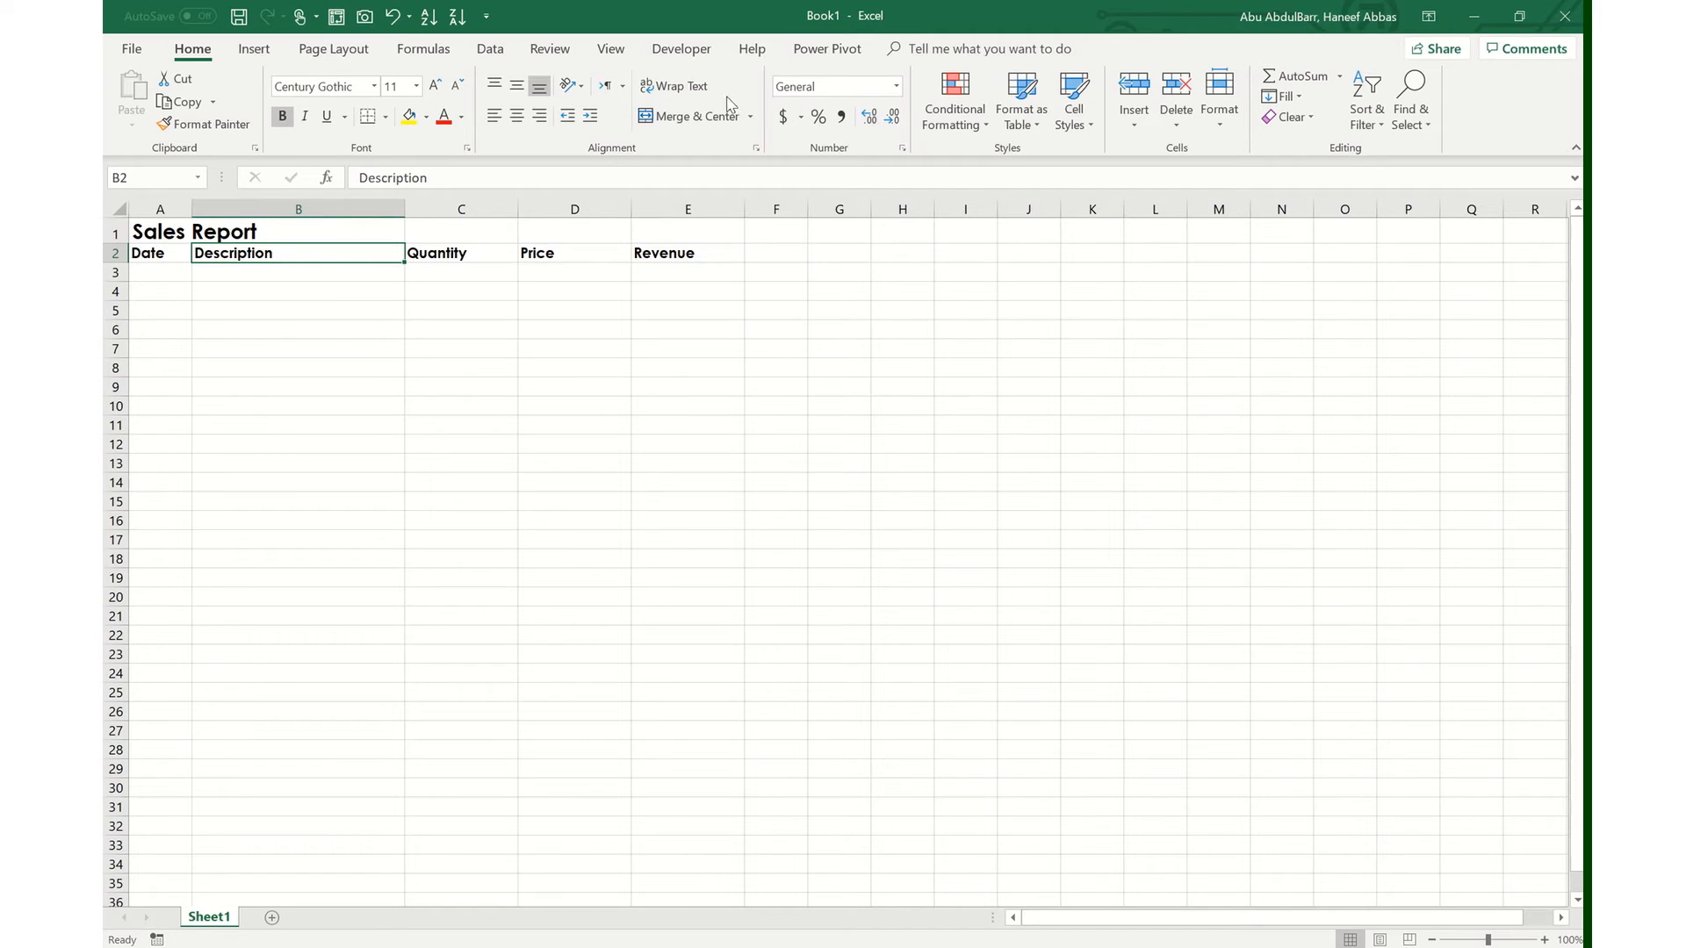
click(468, 149)
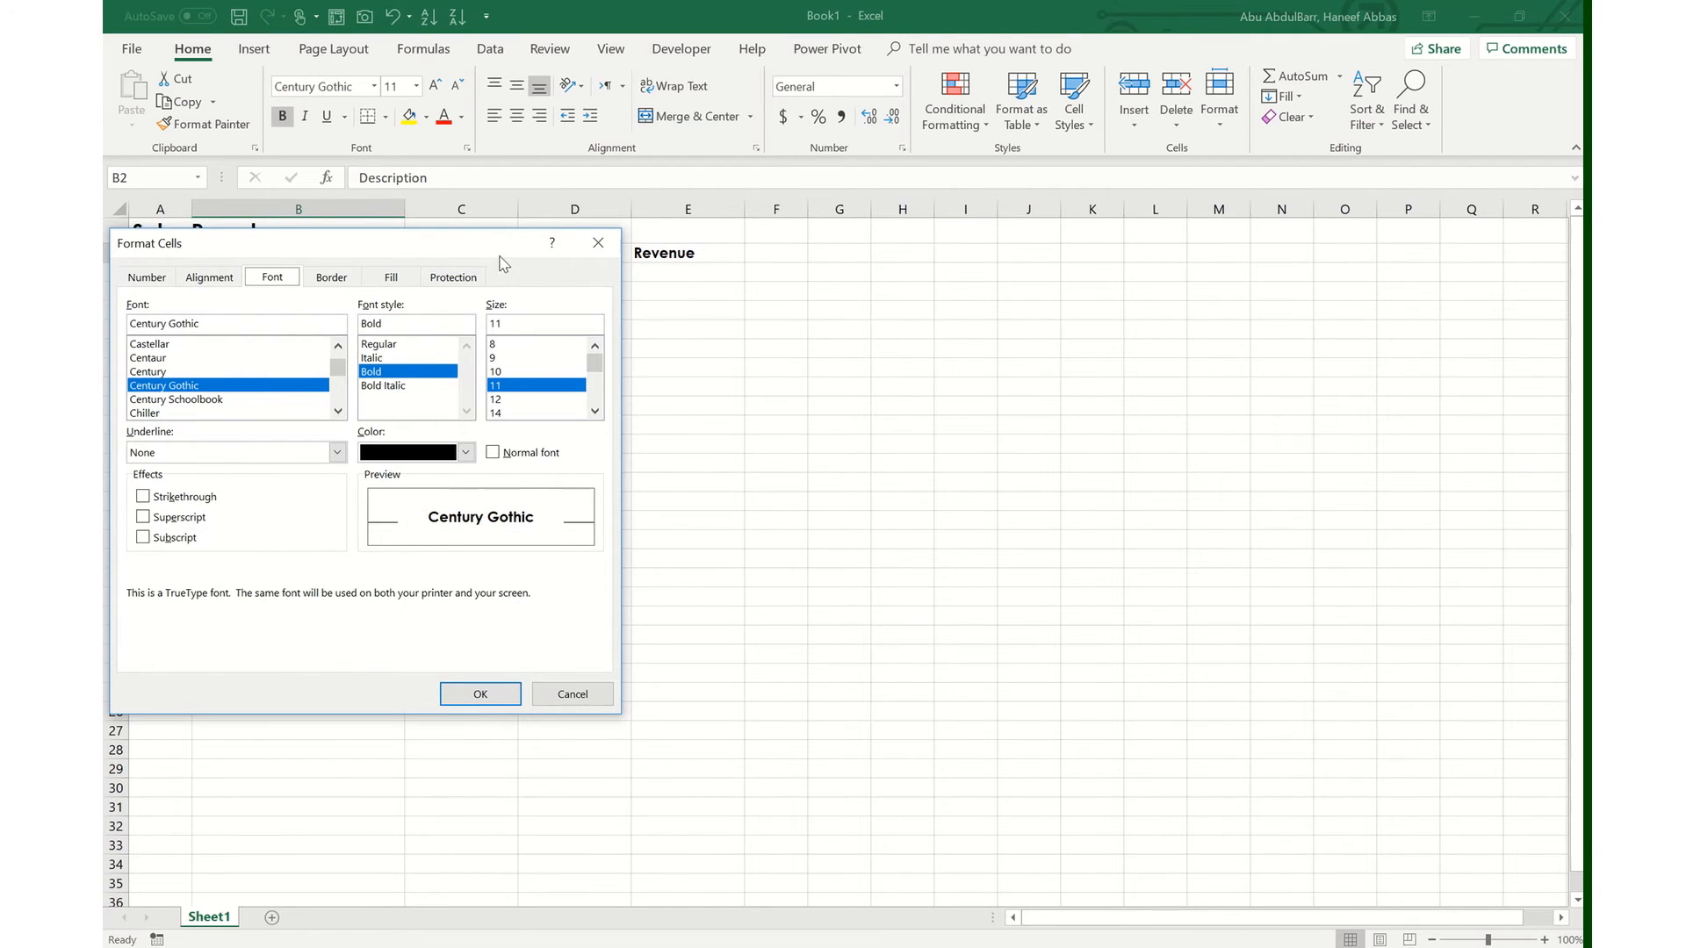
drag(494, 256, 922, 227)
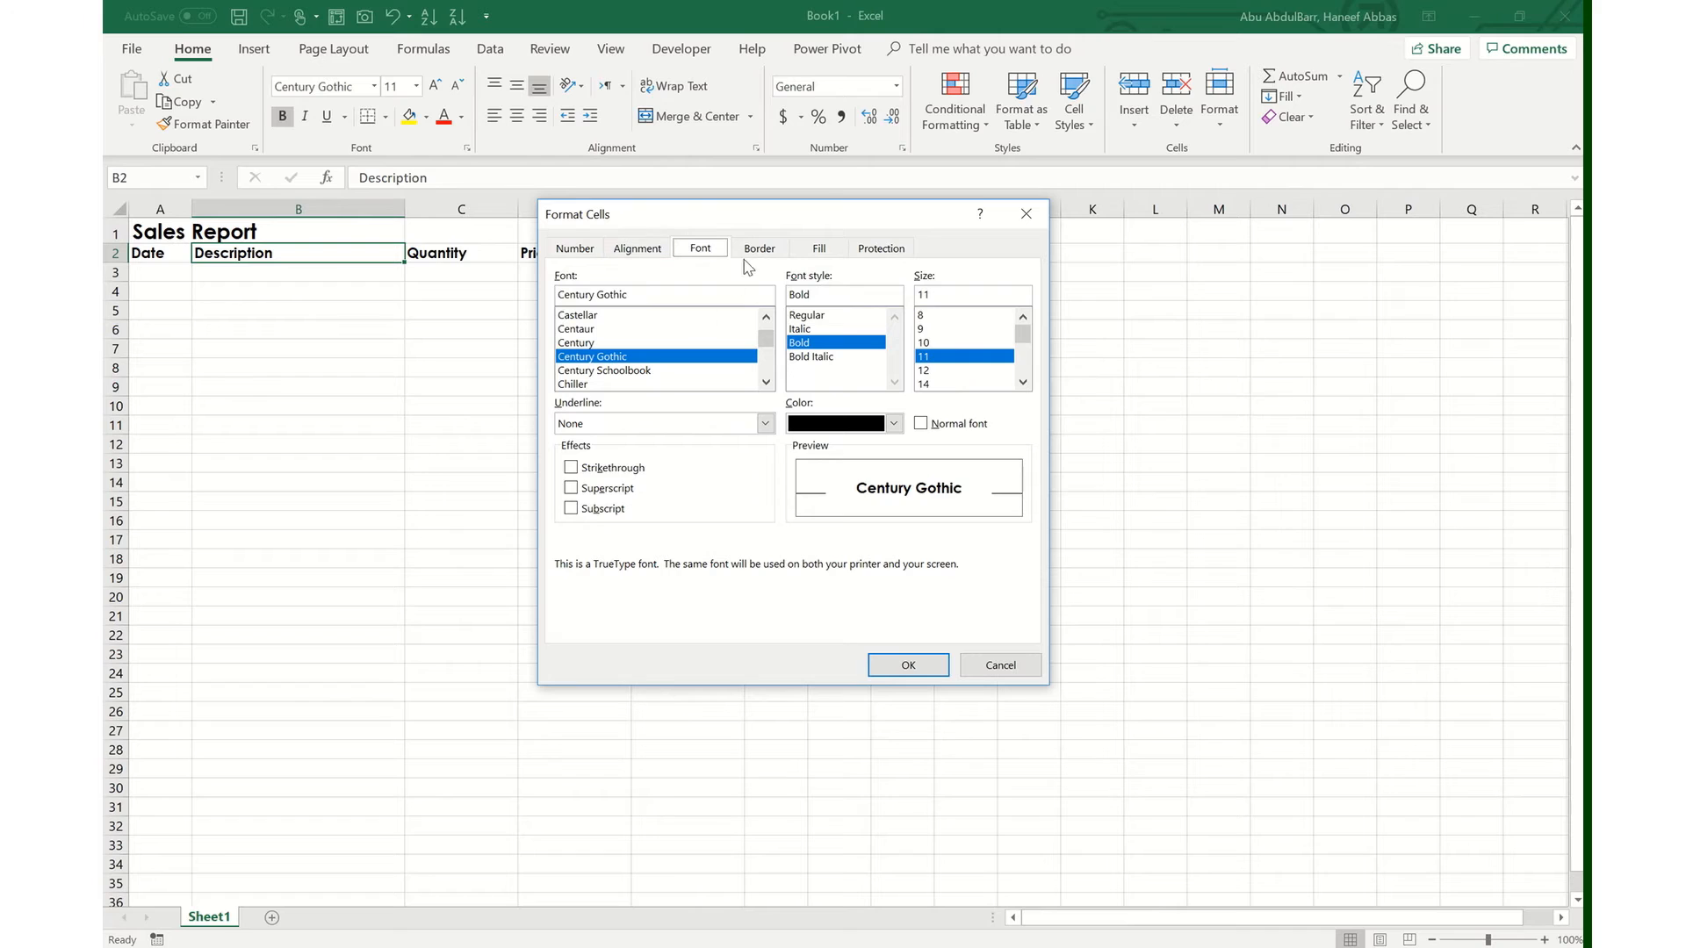
click(579, 255)
click(625, 252)
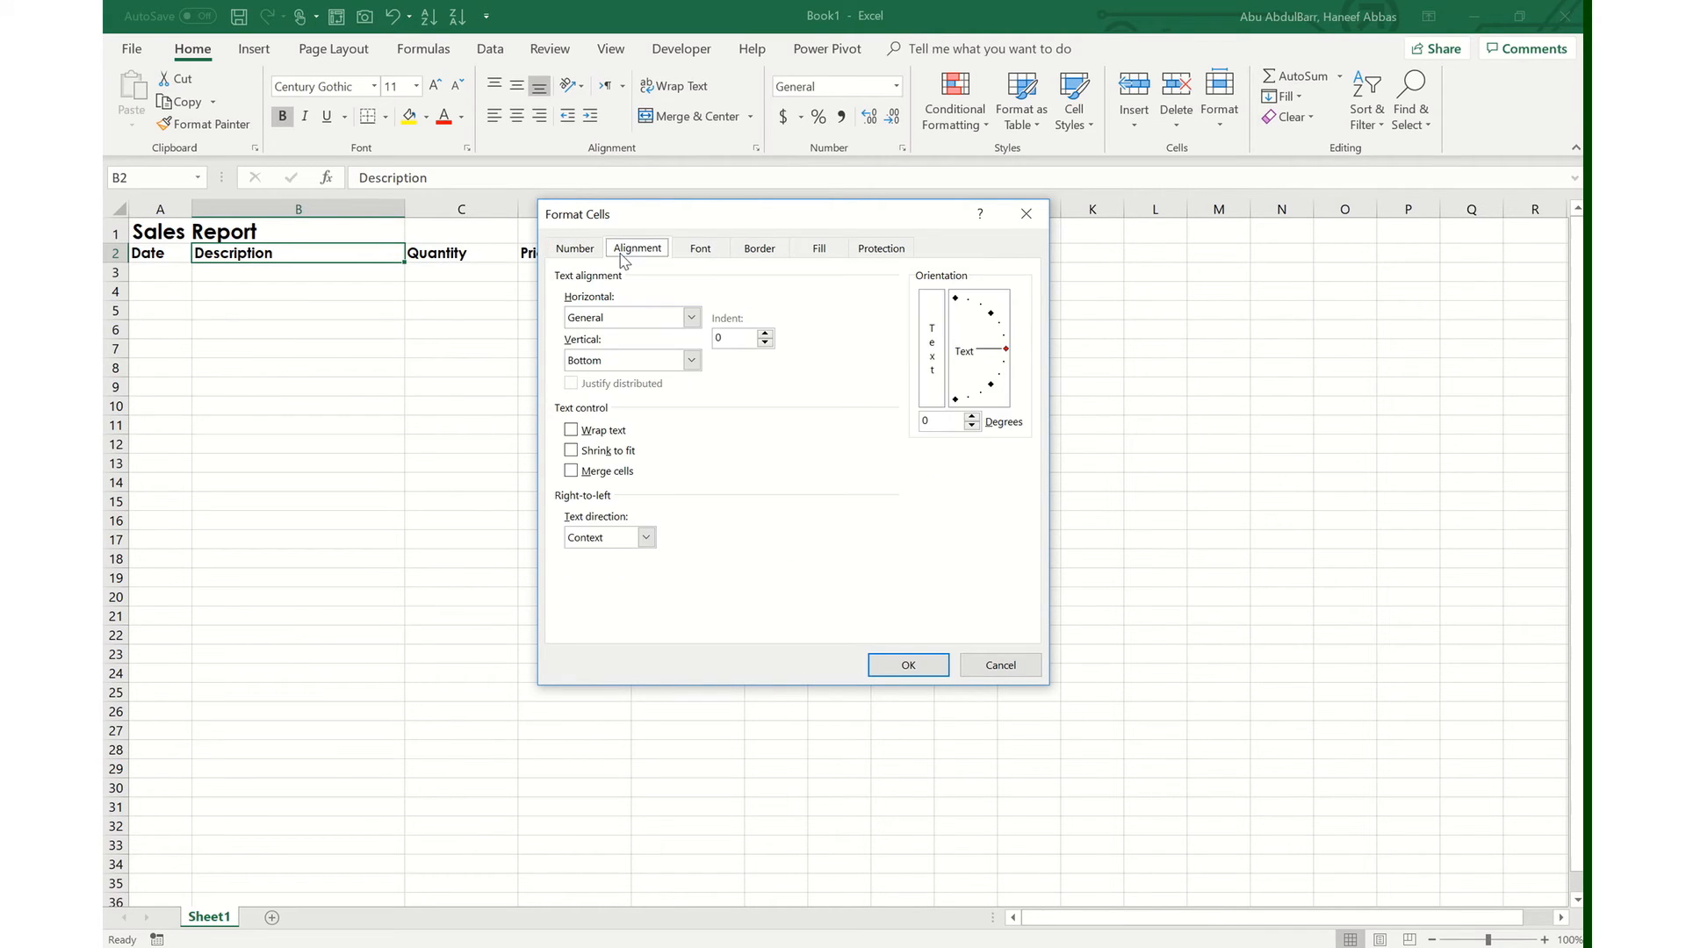
click(708, 252)
click(761, 250)
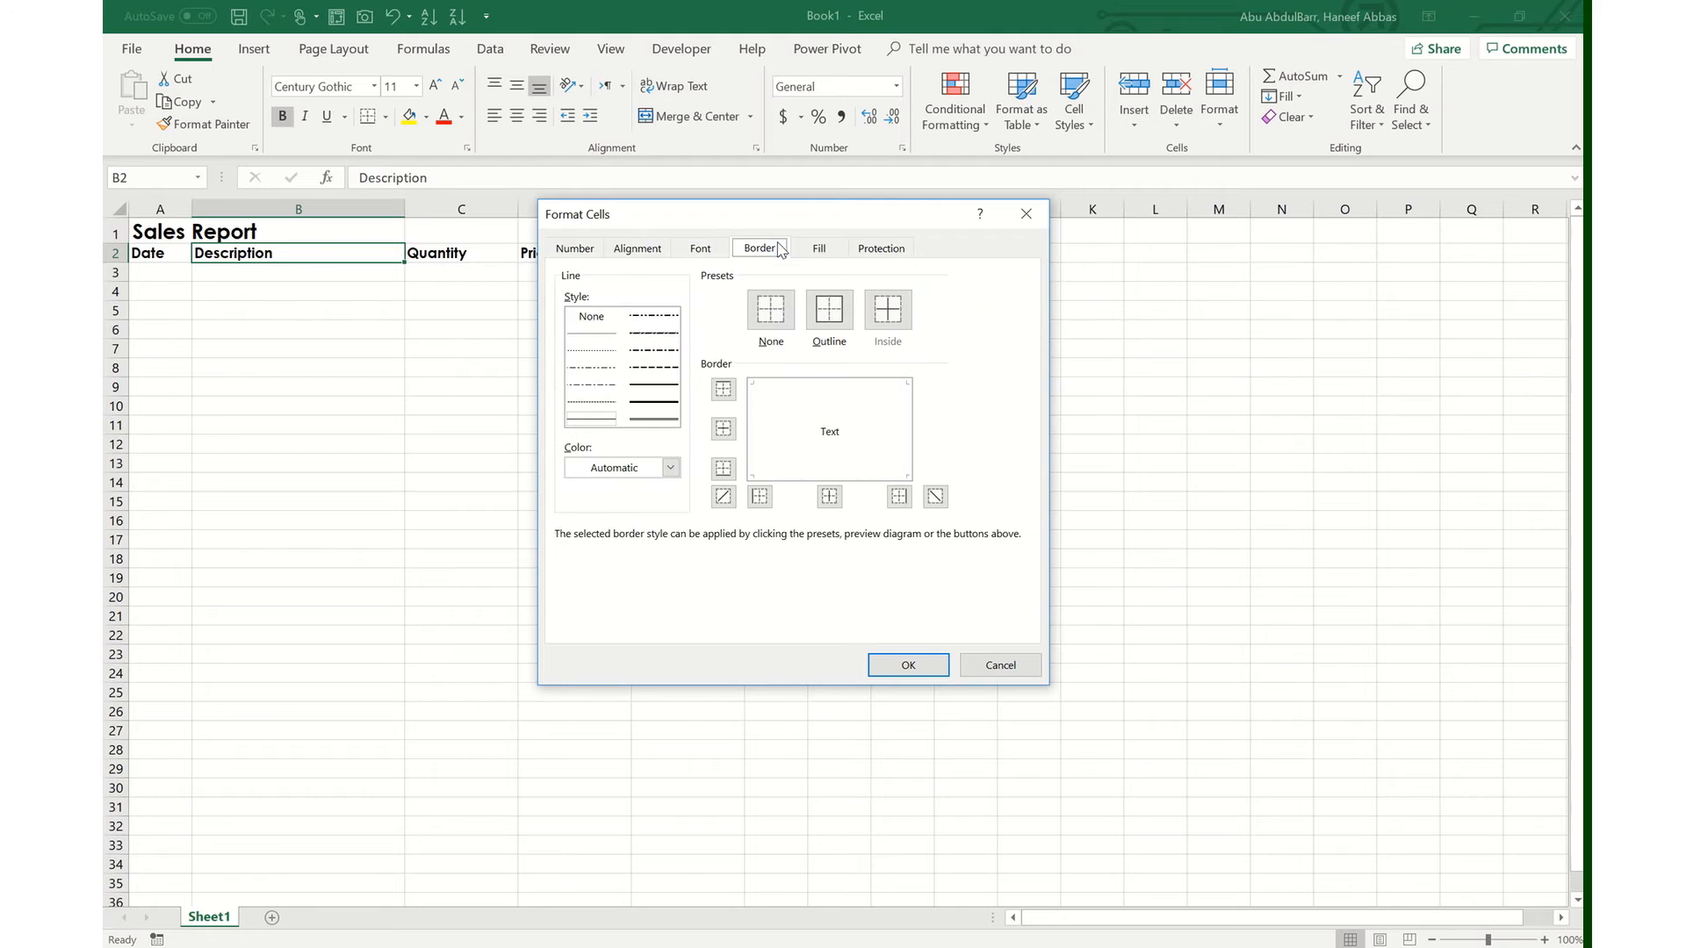
click(822, 251)
click(879, 253)
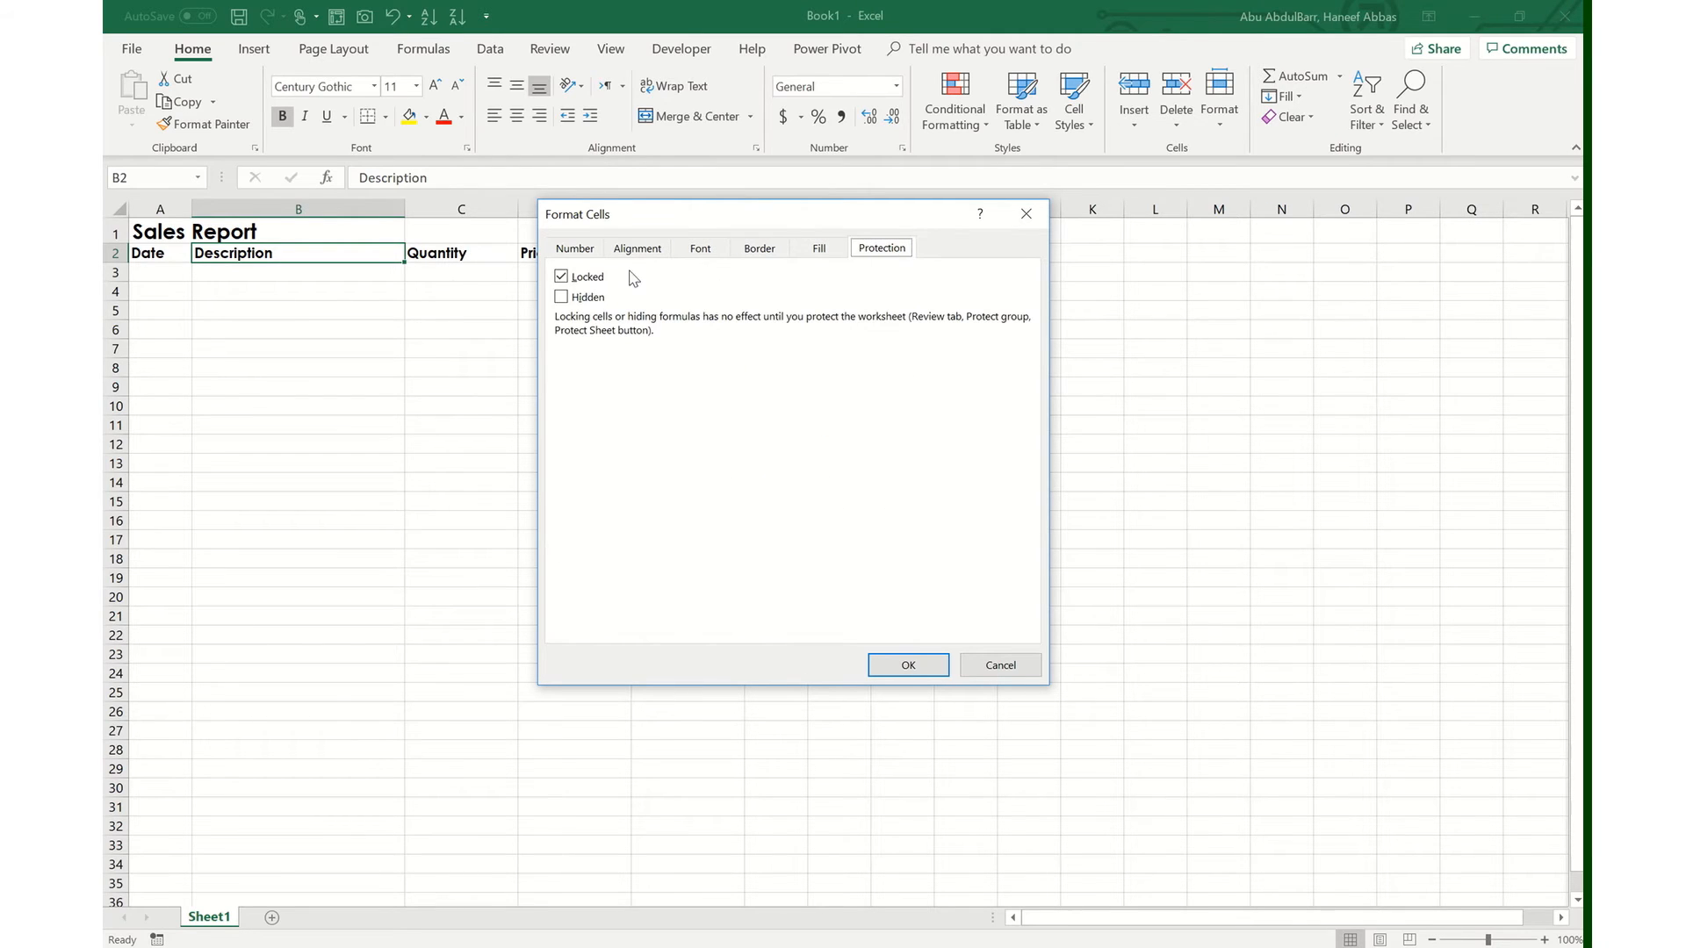
click(576, 250)
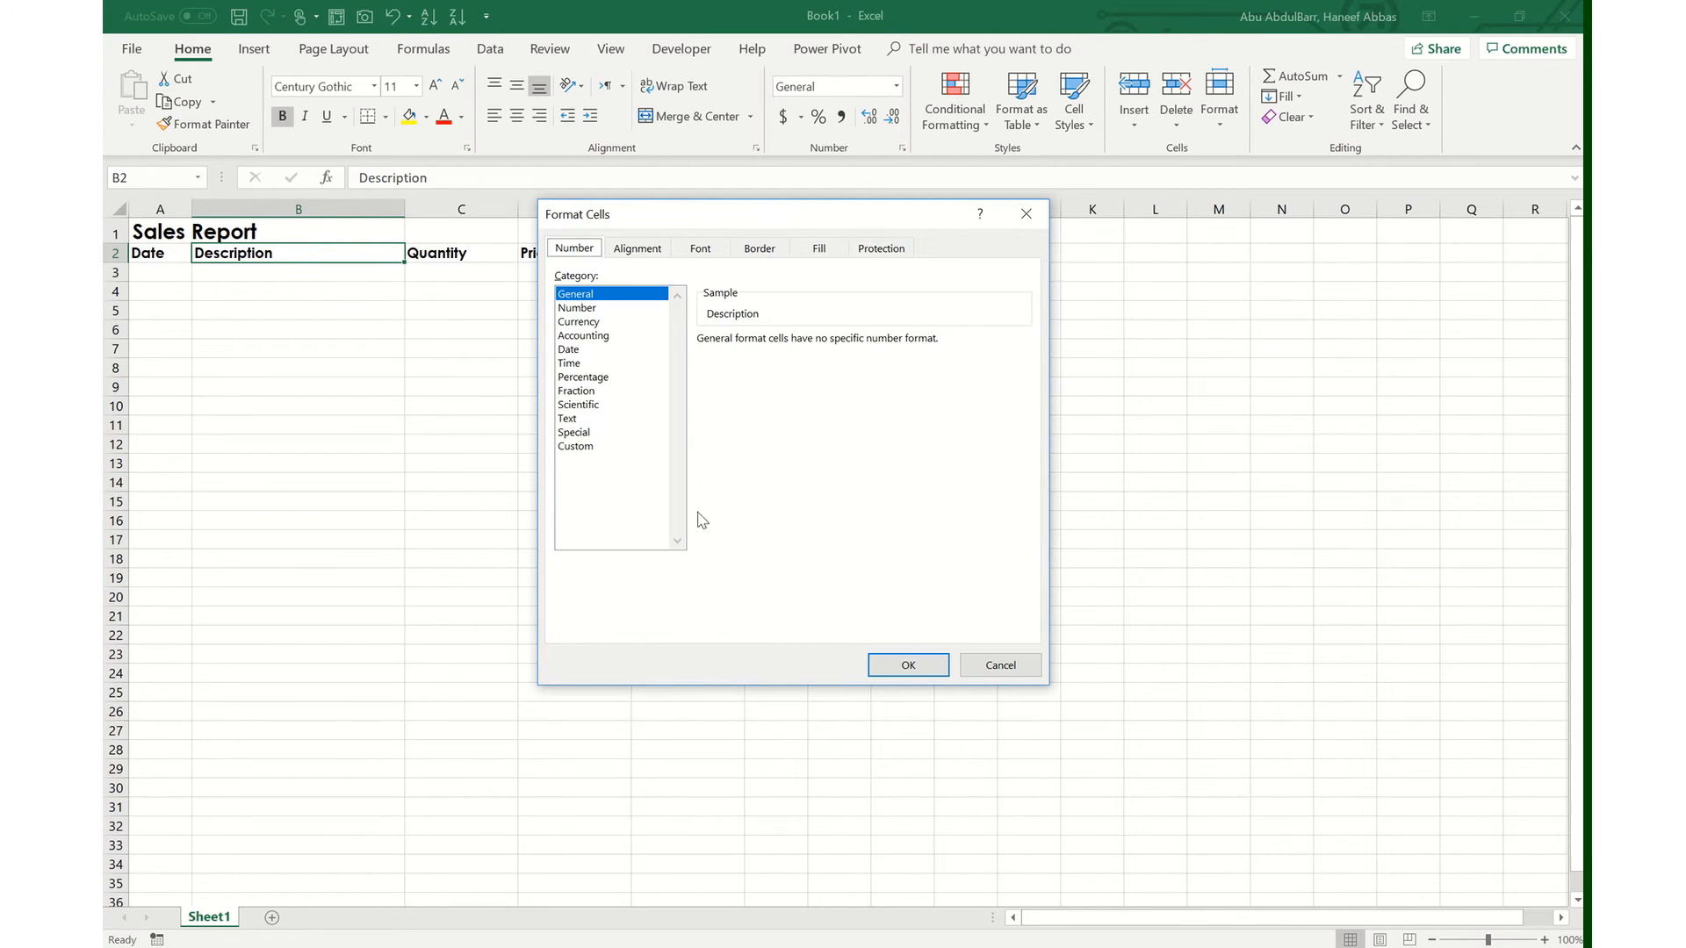
click(909, 665)
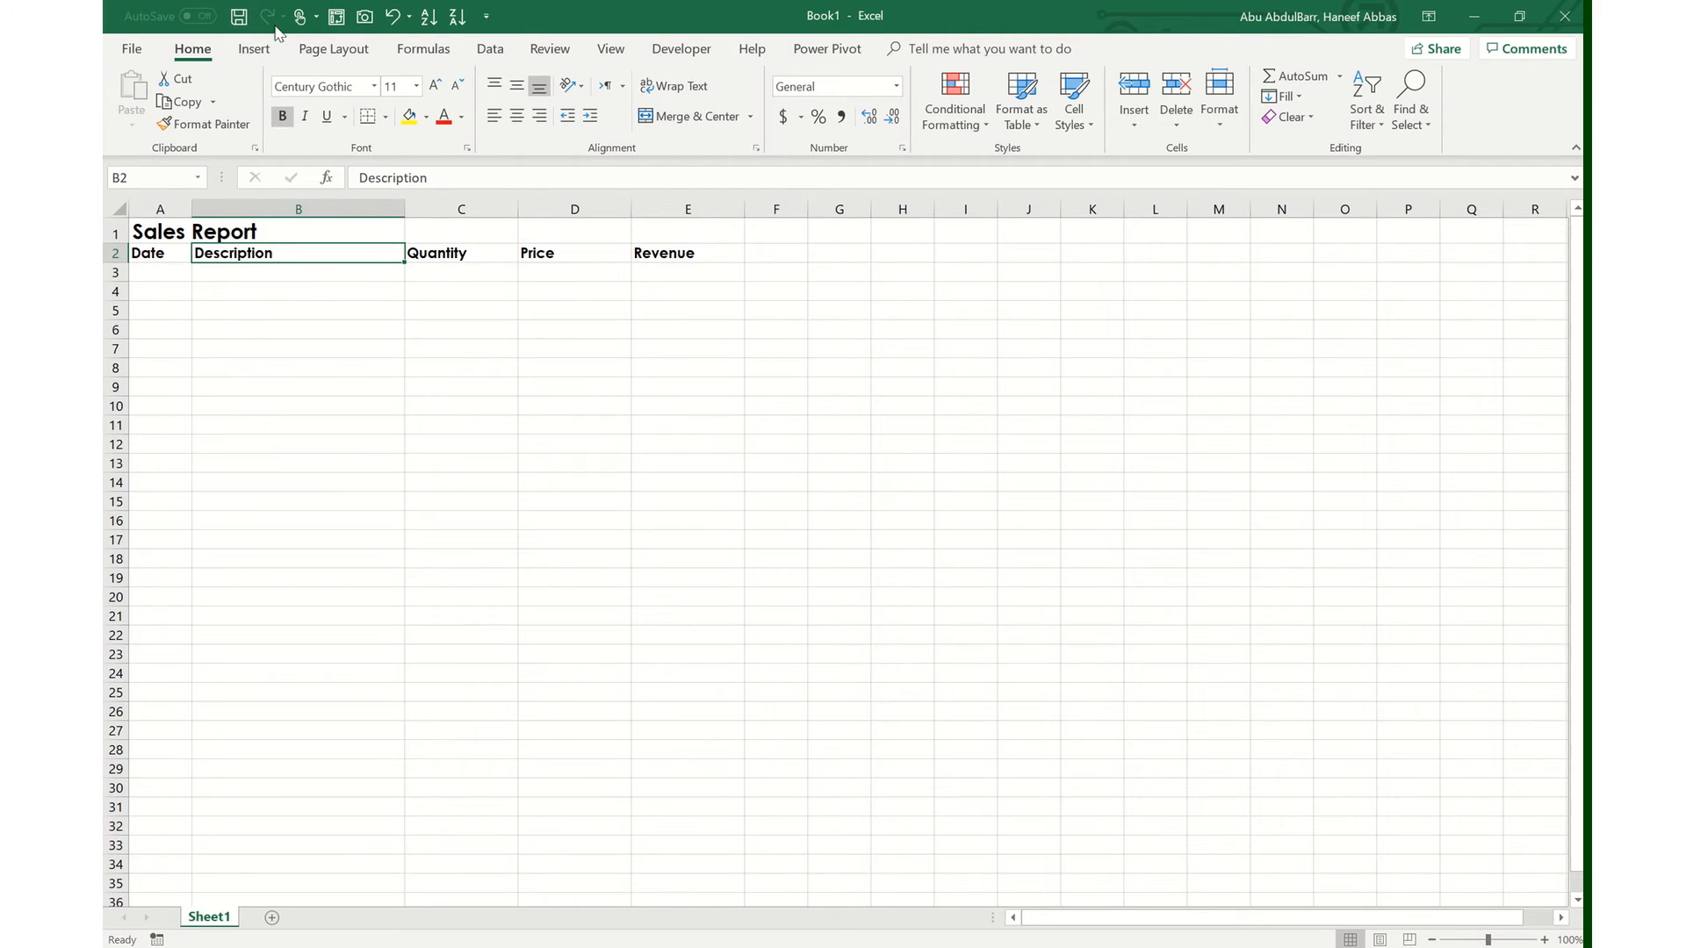
- View the commands available for customizing the Quick Access Toolbar without choosing any
click(487, 19)
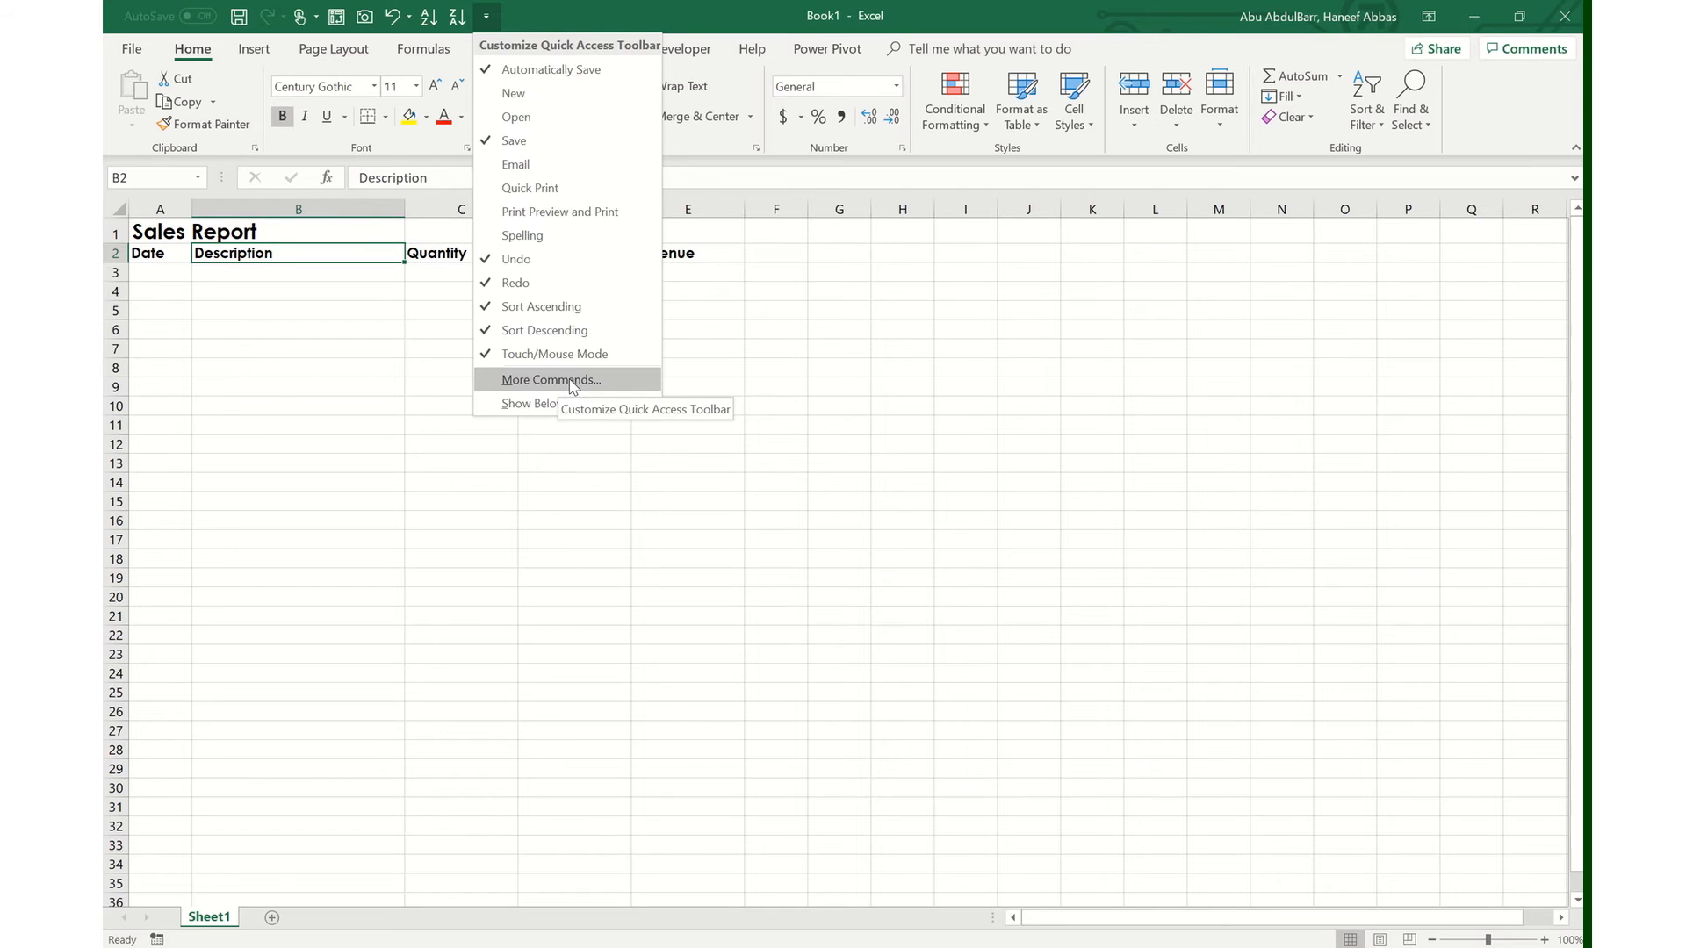
click(774, 314)
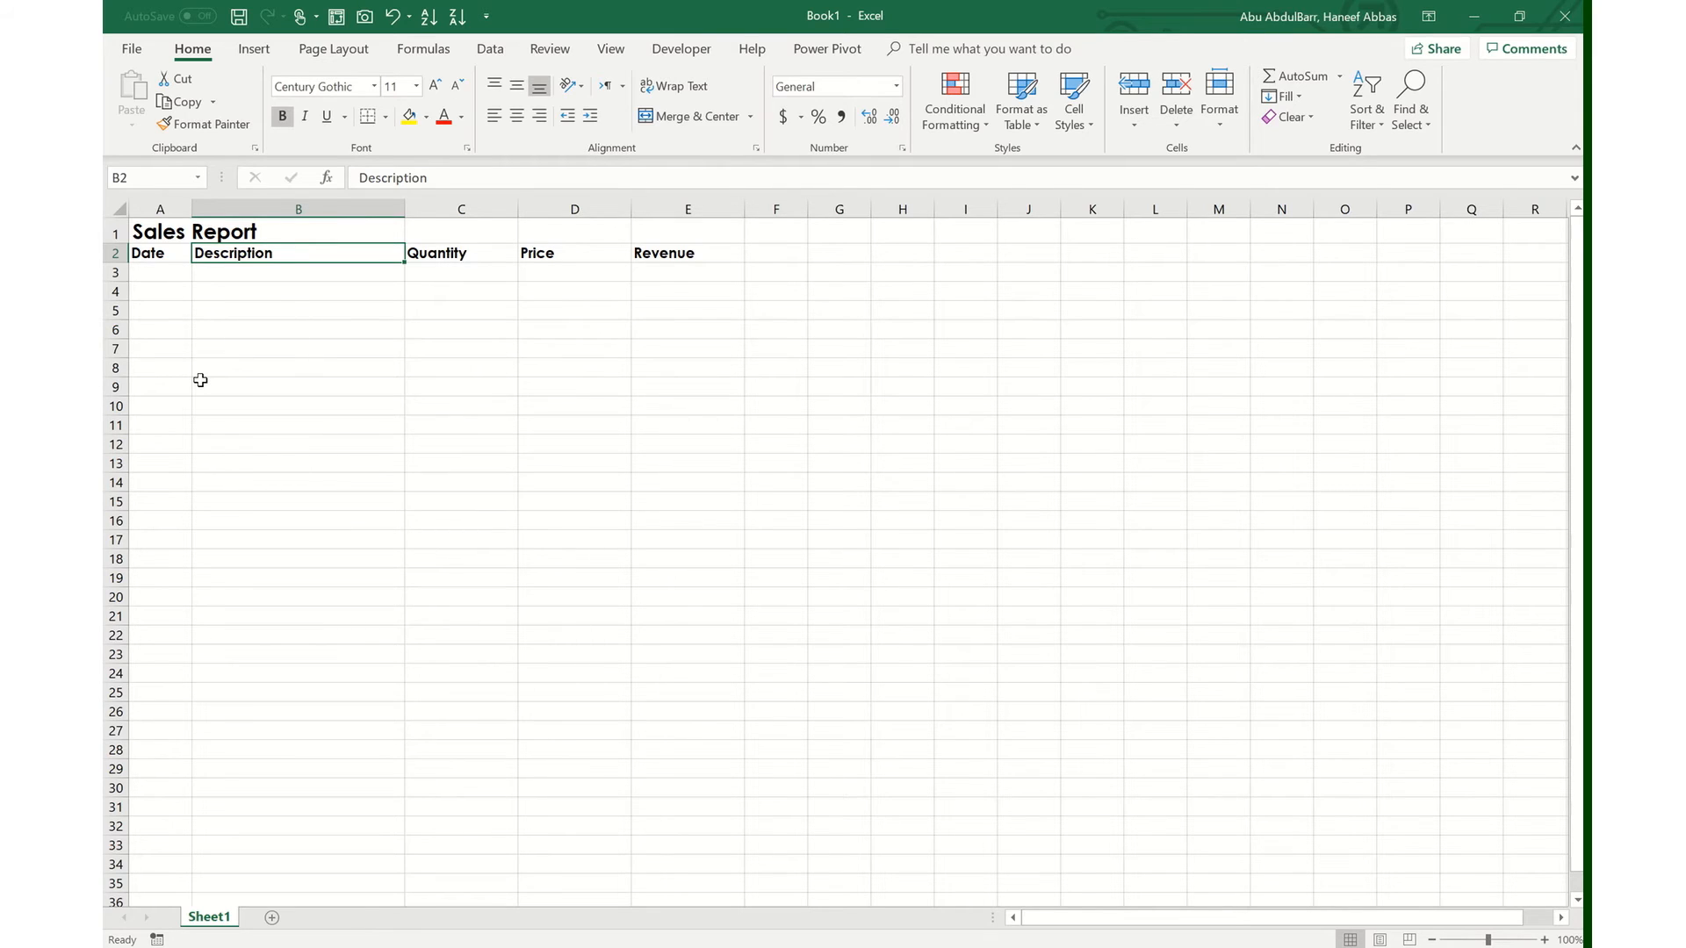
- Enter 1 Jan 2018 in A3 and fill consecutive daily dates down the Date column to A14
key(Left)
key(Down)
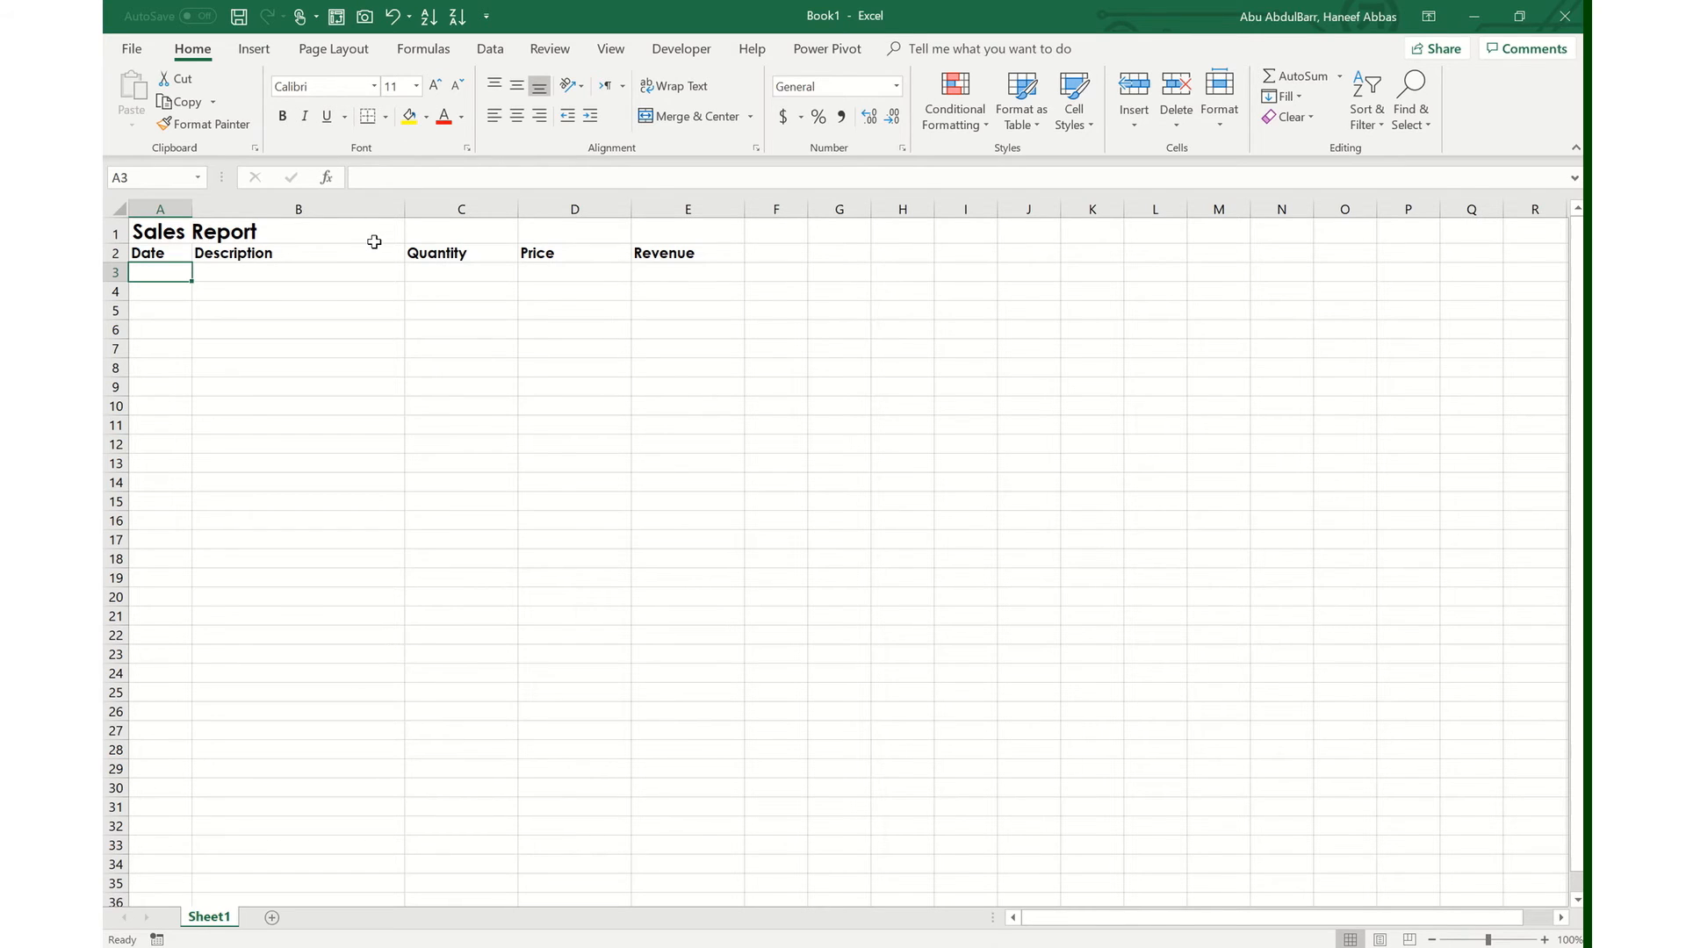
text(1)
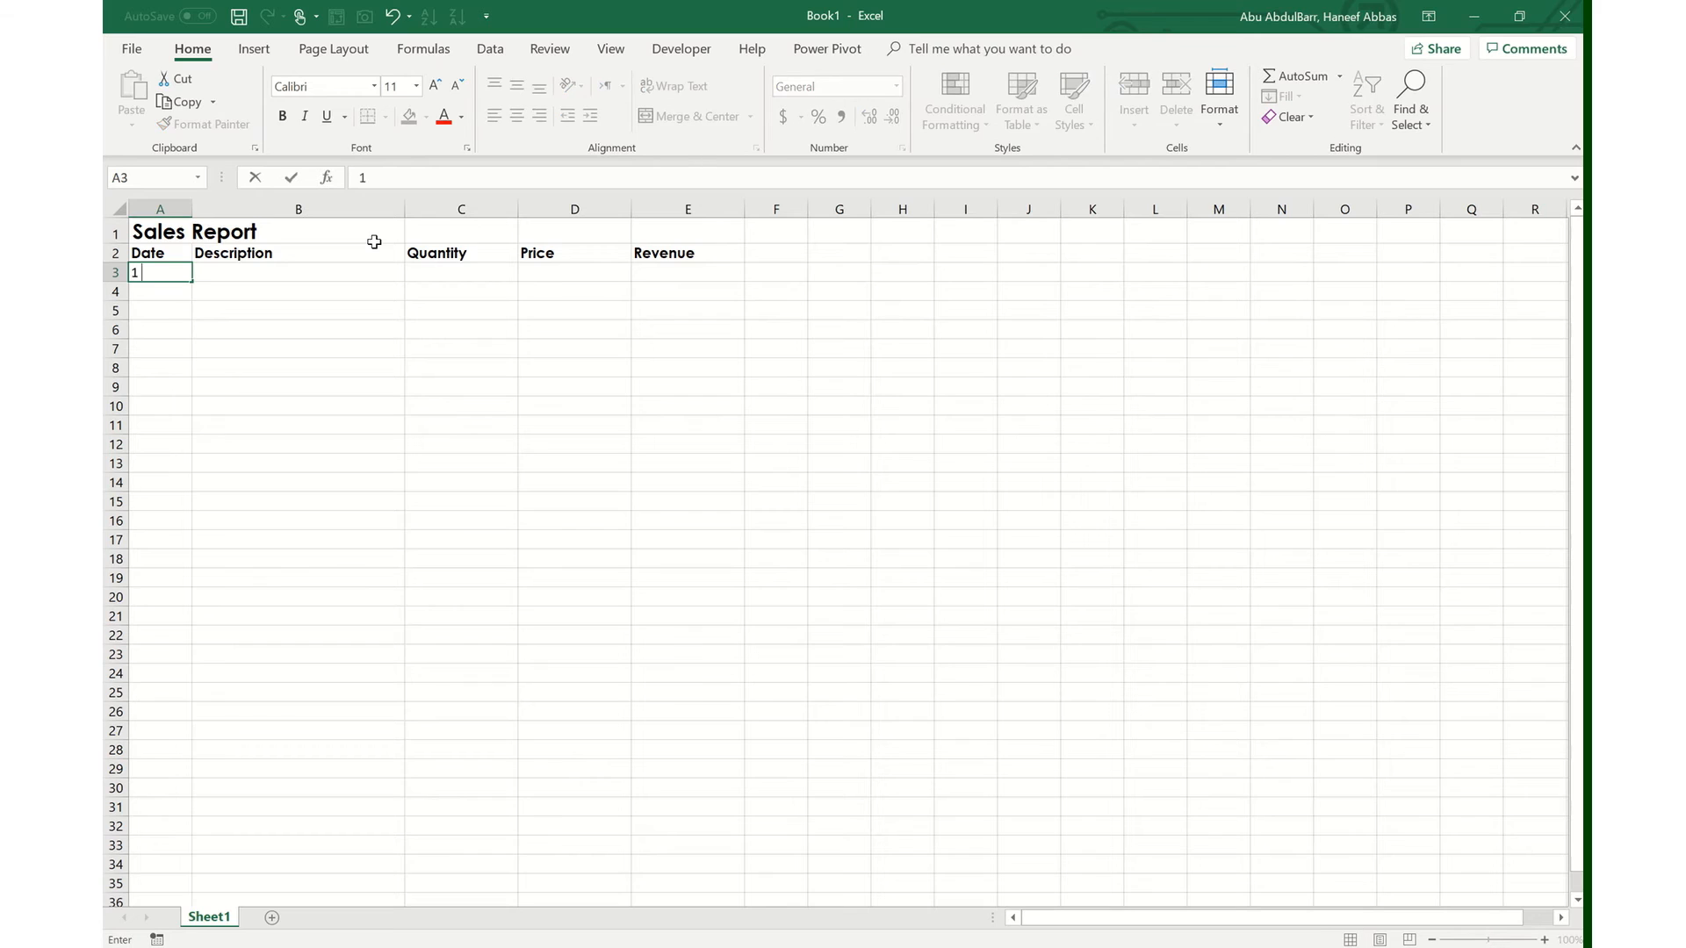
text( jan 2018)
key(Return)
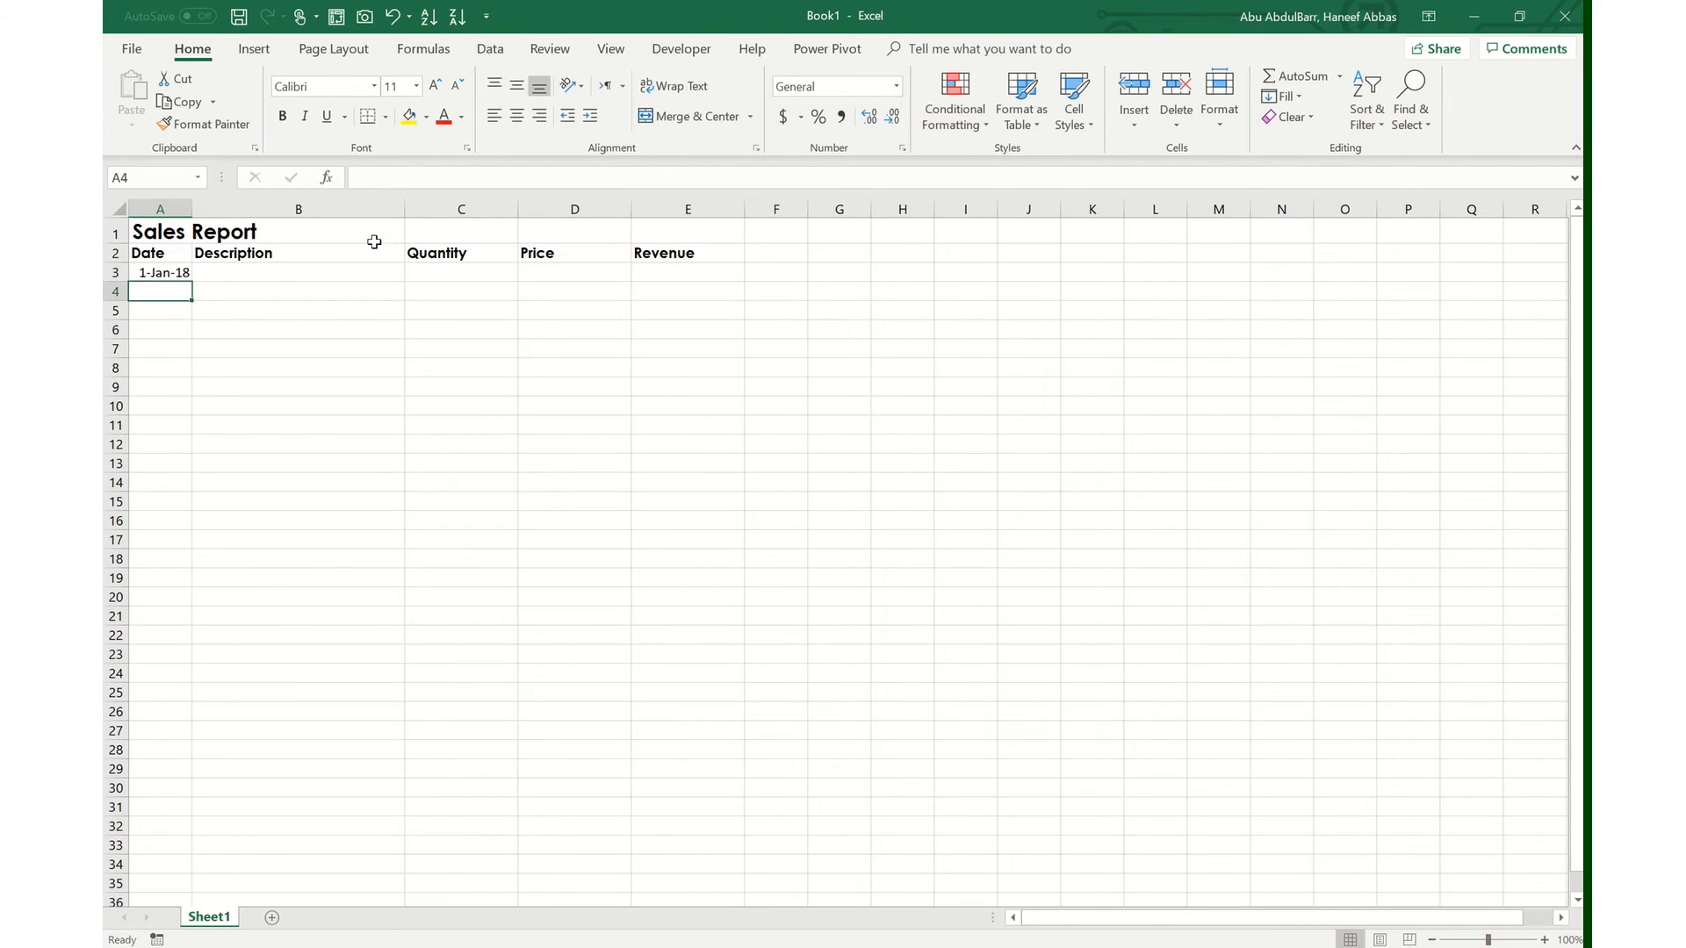
click(176, 271)
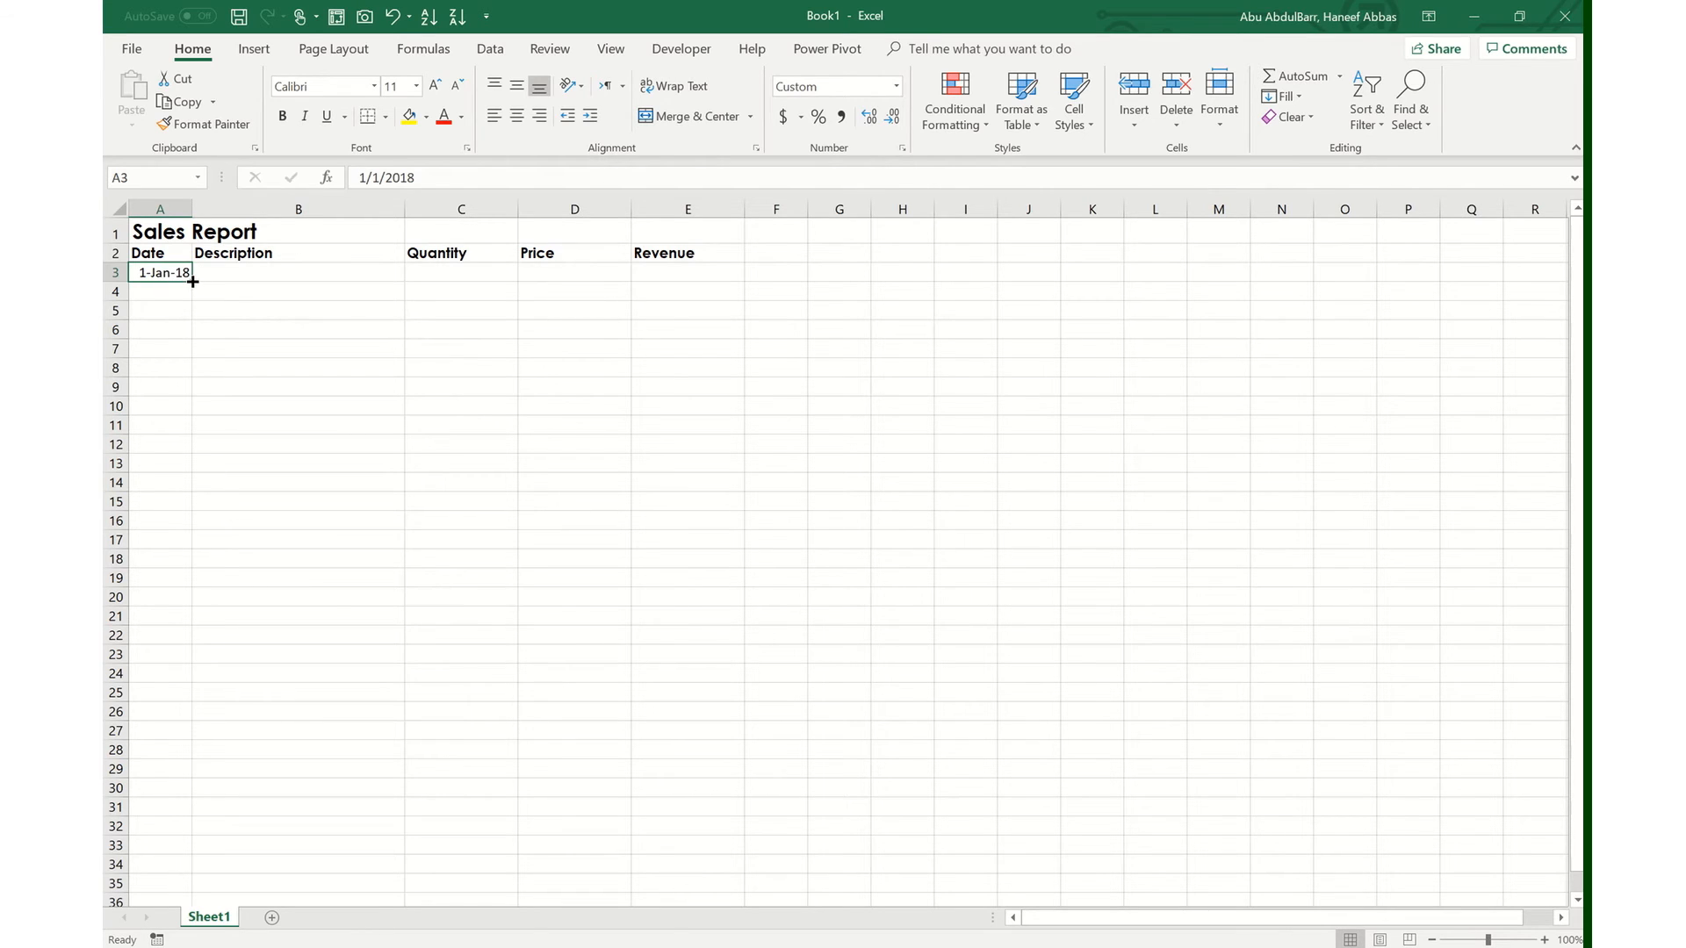
drag(193, 281, 188, 496)
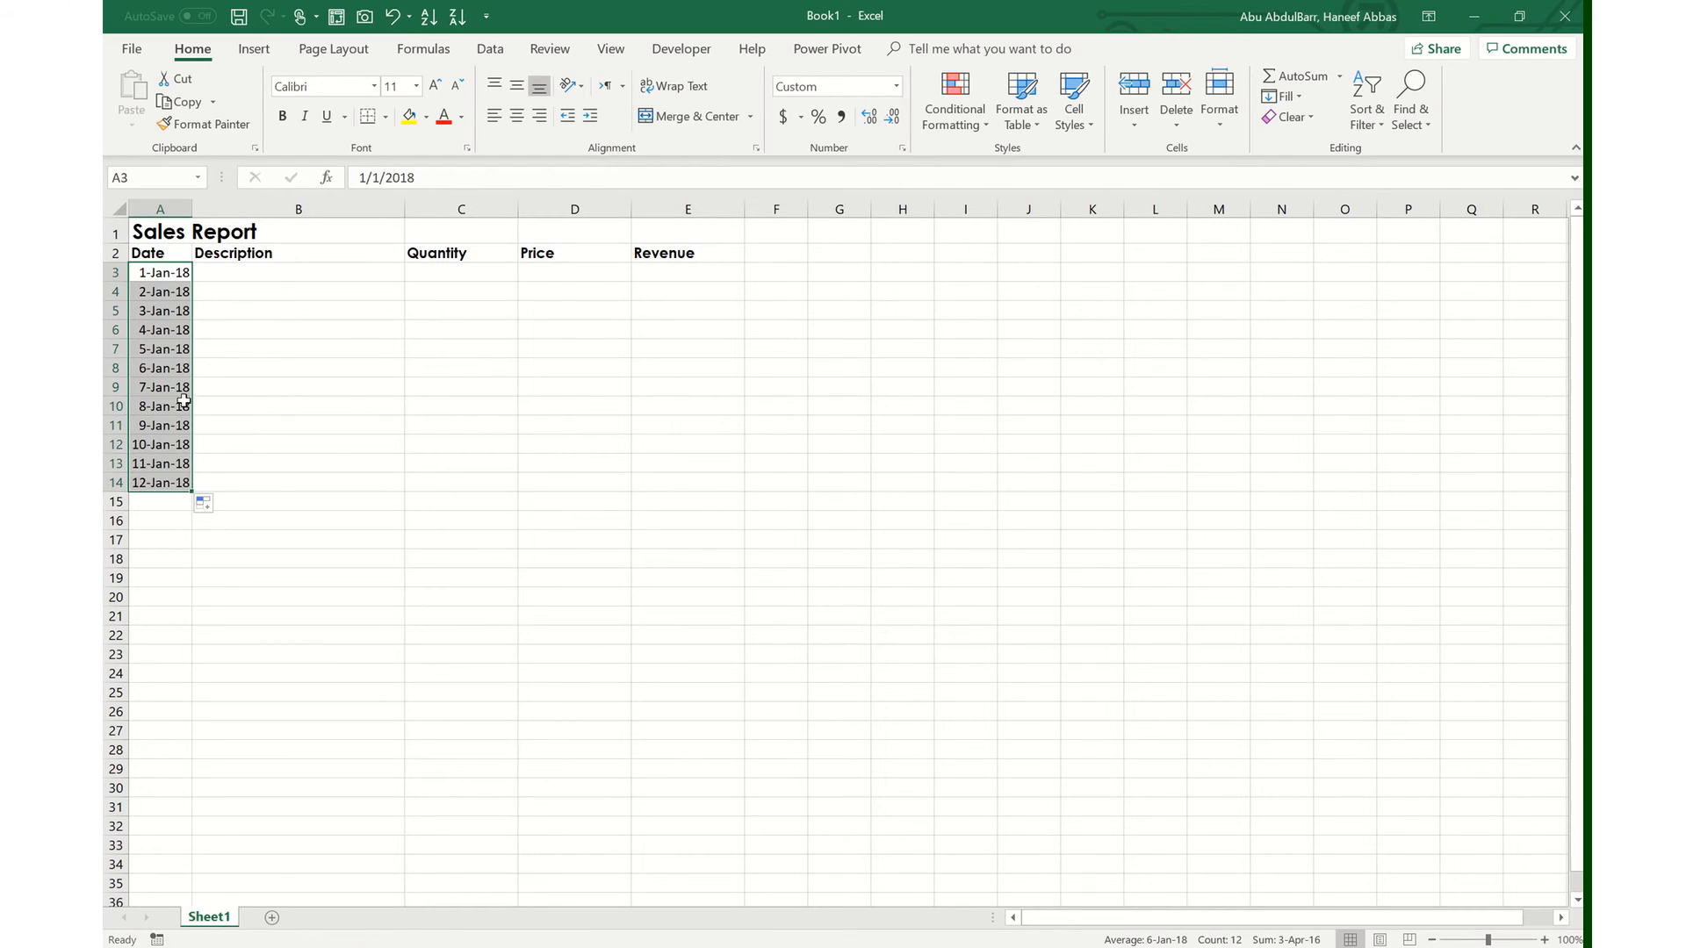
- Enter "Product 1" as the first description in cell B3
click(239, 272)
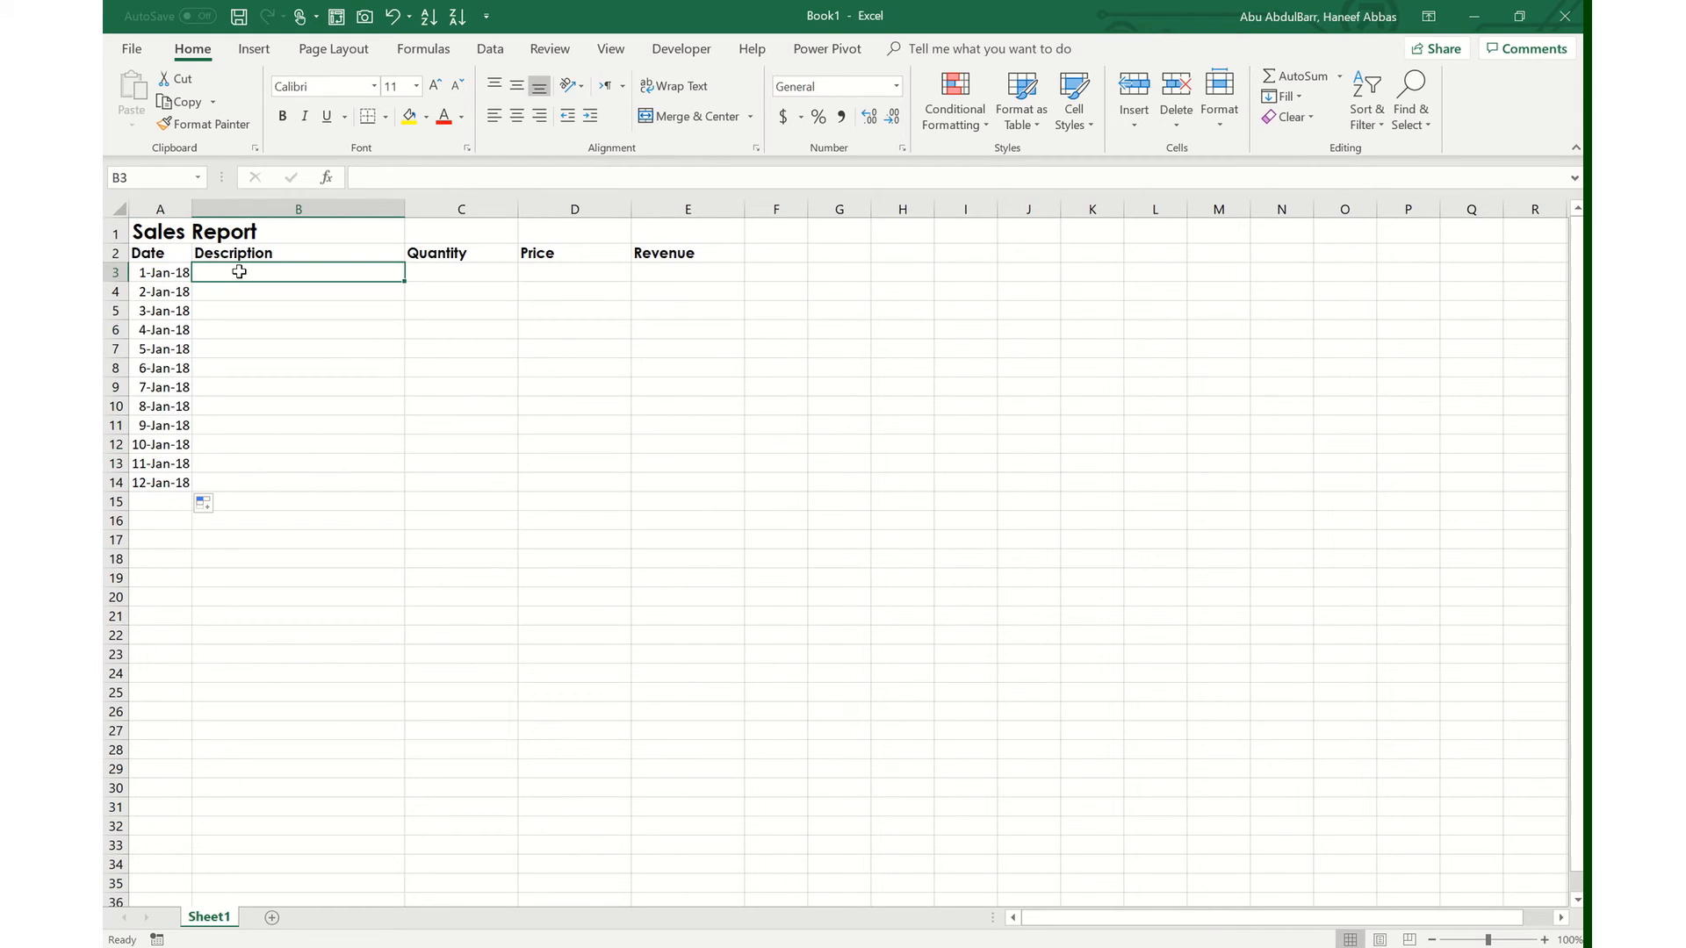
text(P)
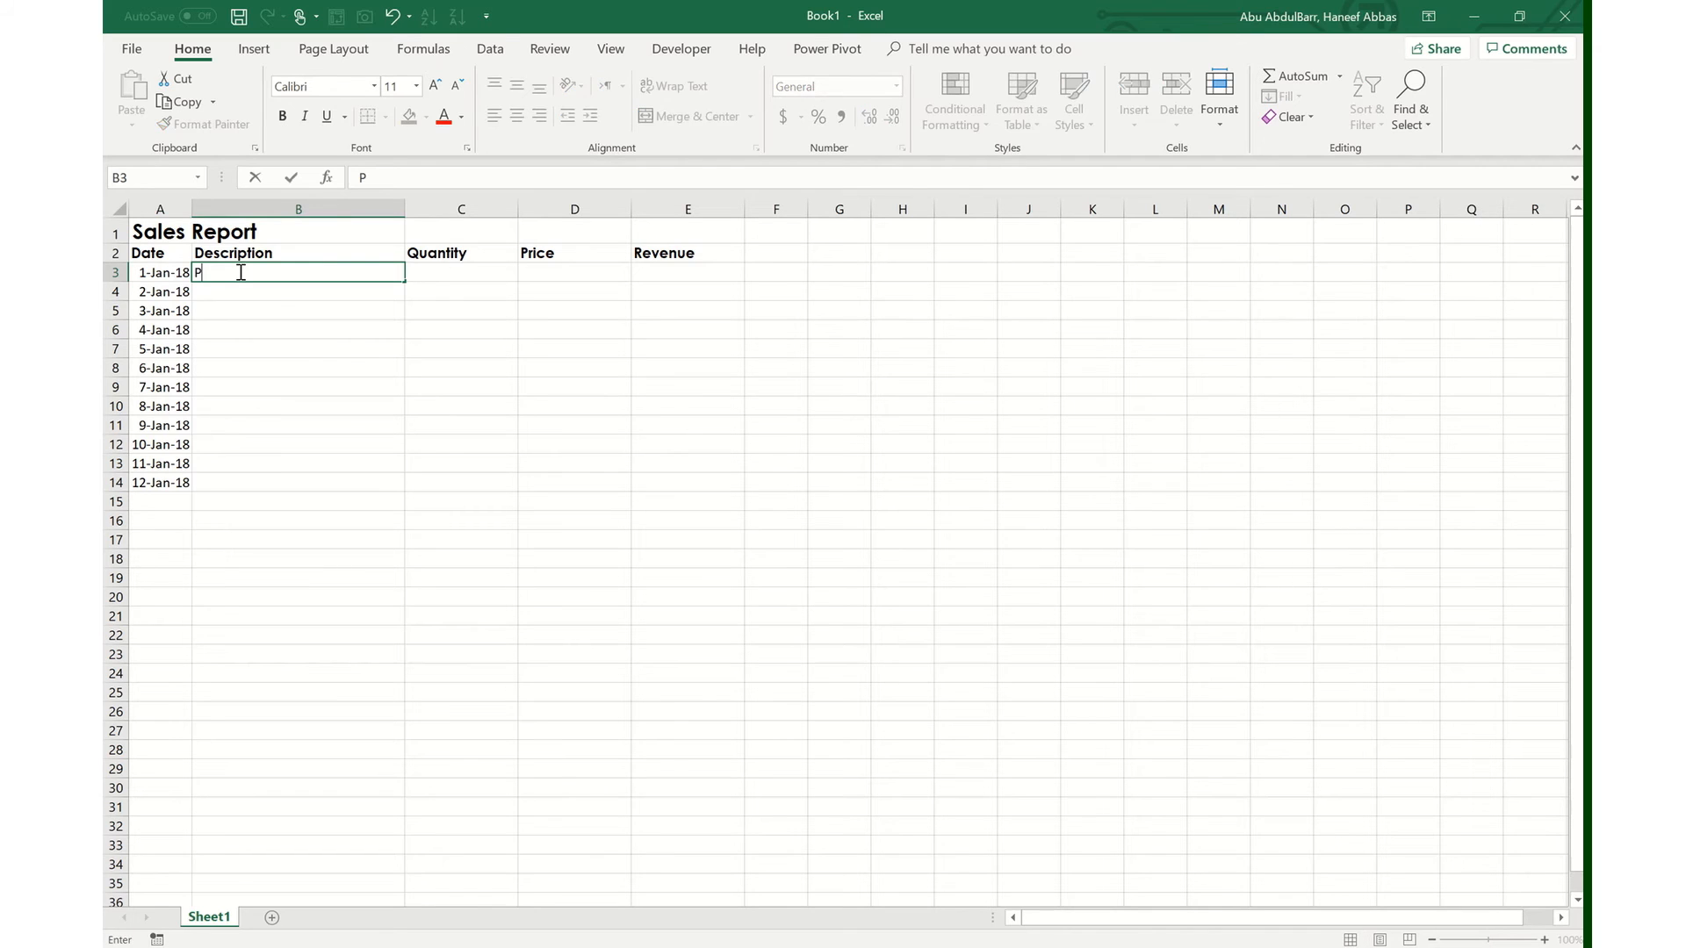
text(roduct 1)
key(Return)
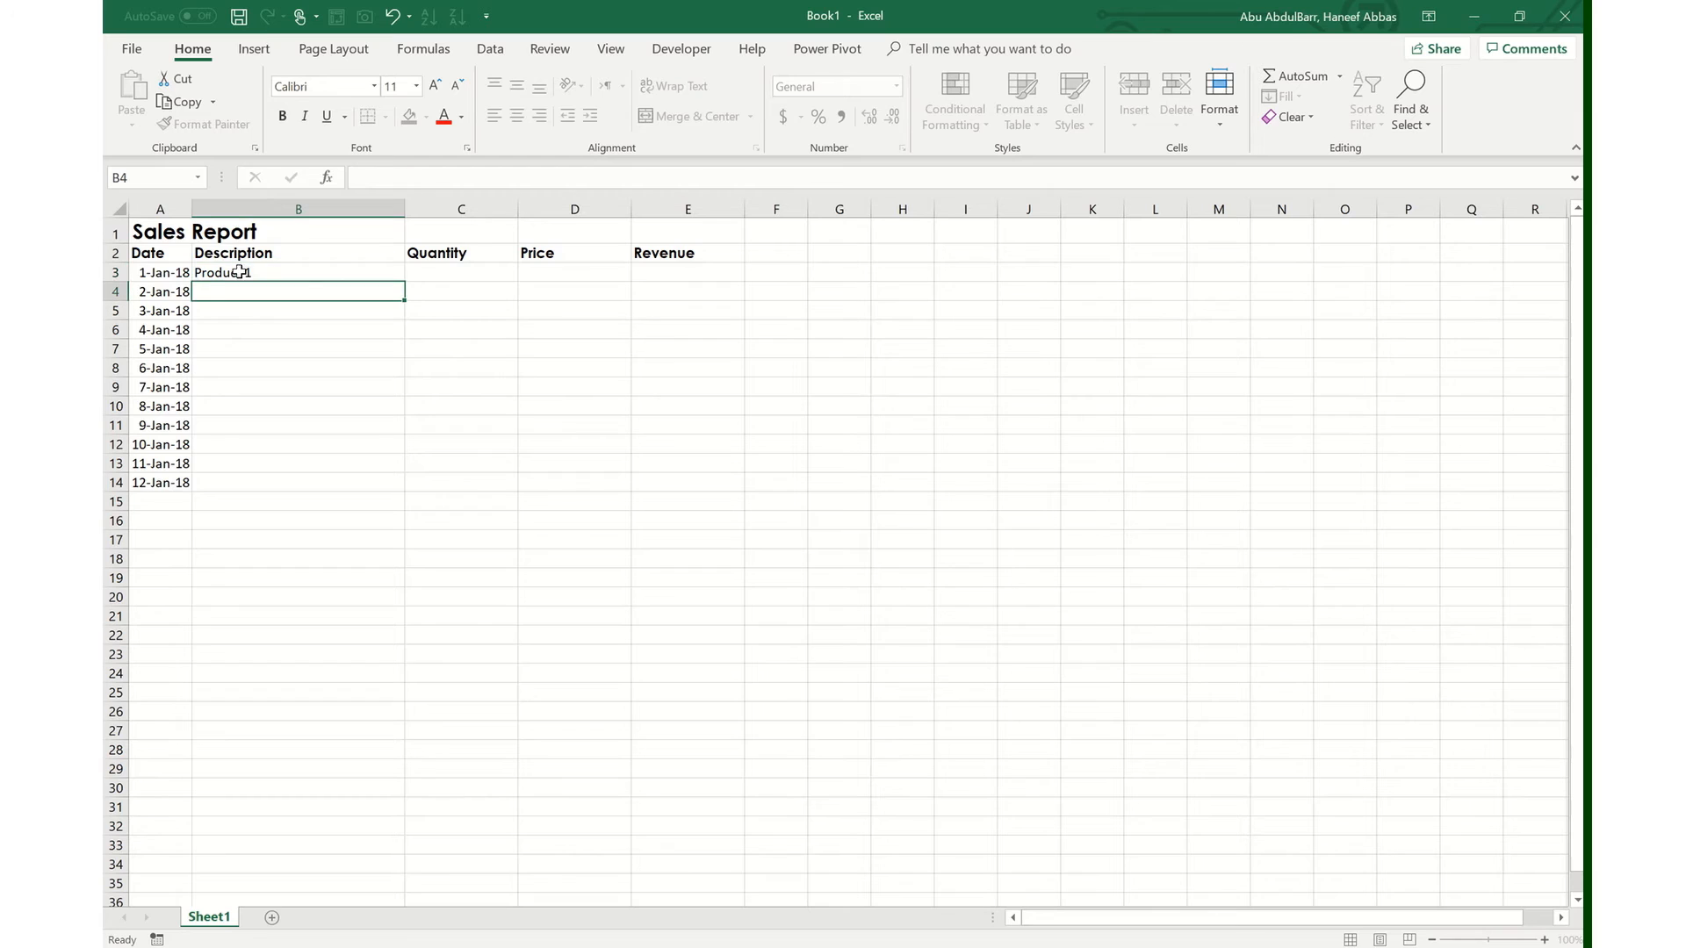
- Replace the first description in cell B3 with "Mobile phone"
click(348, 268)
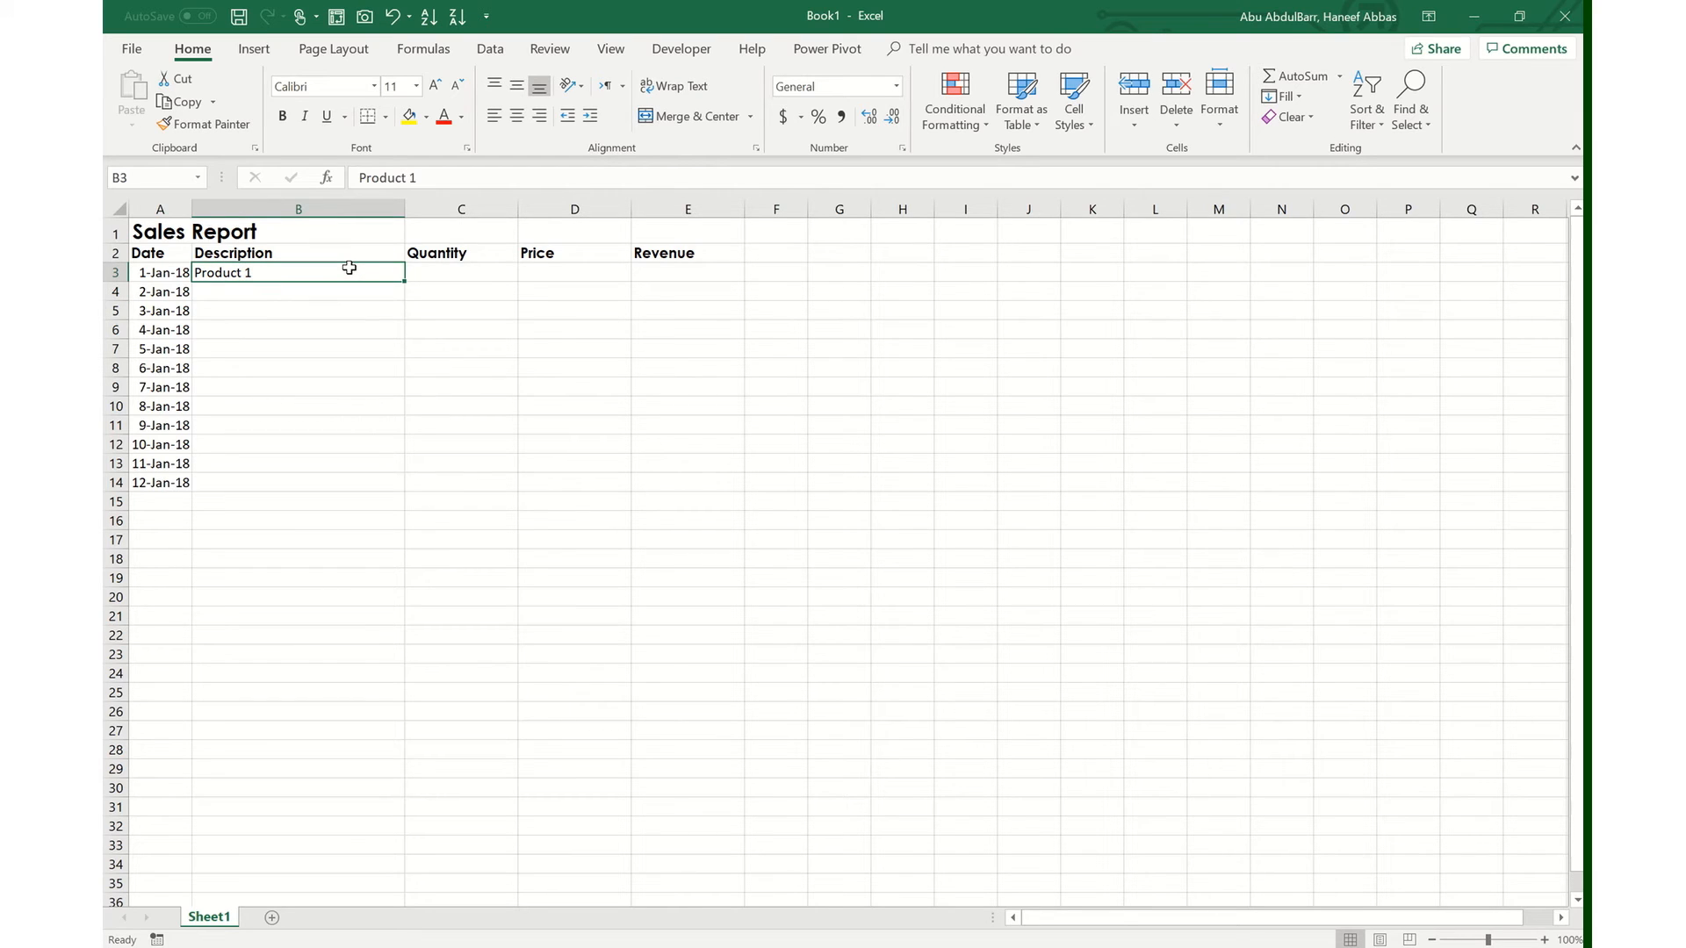
text(I)
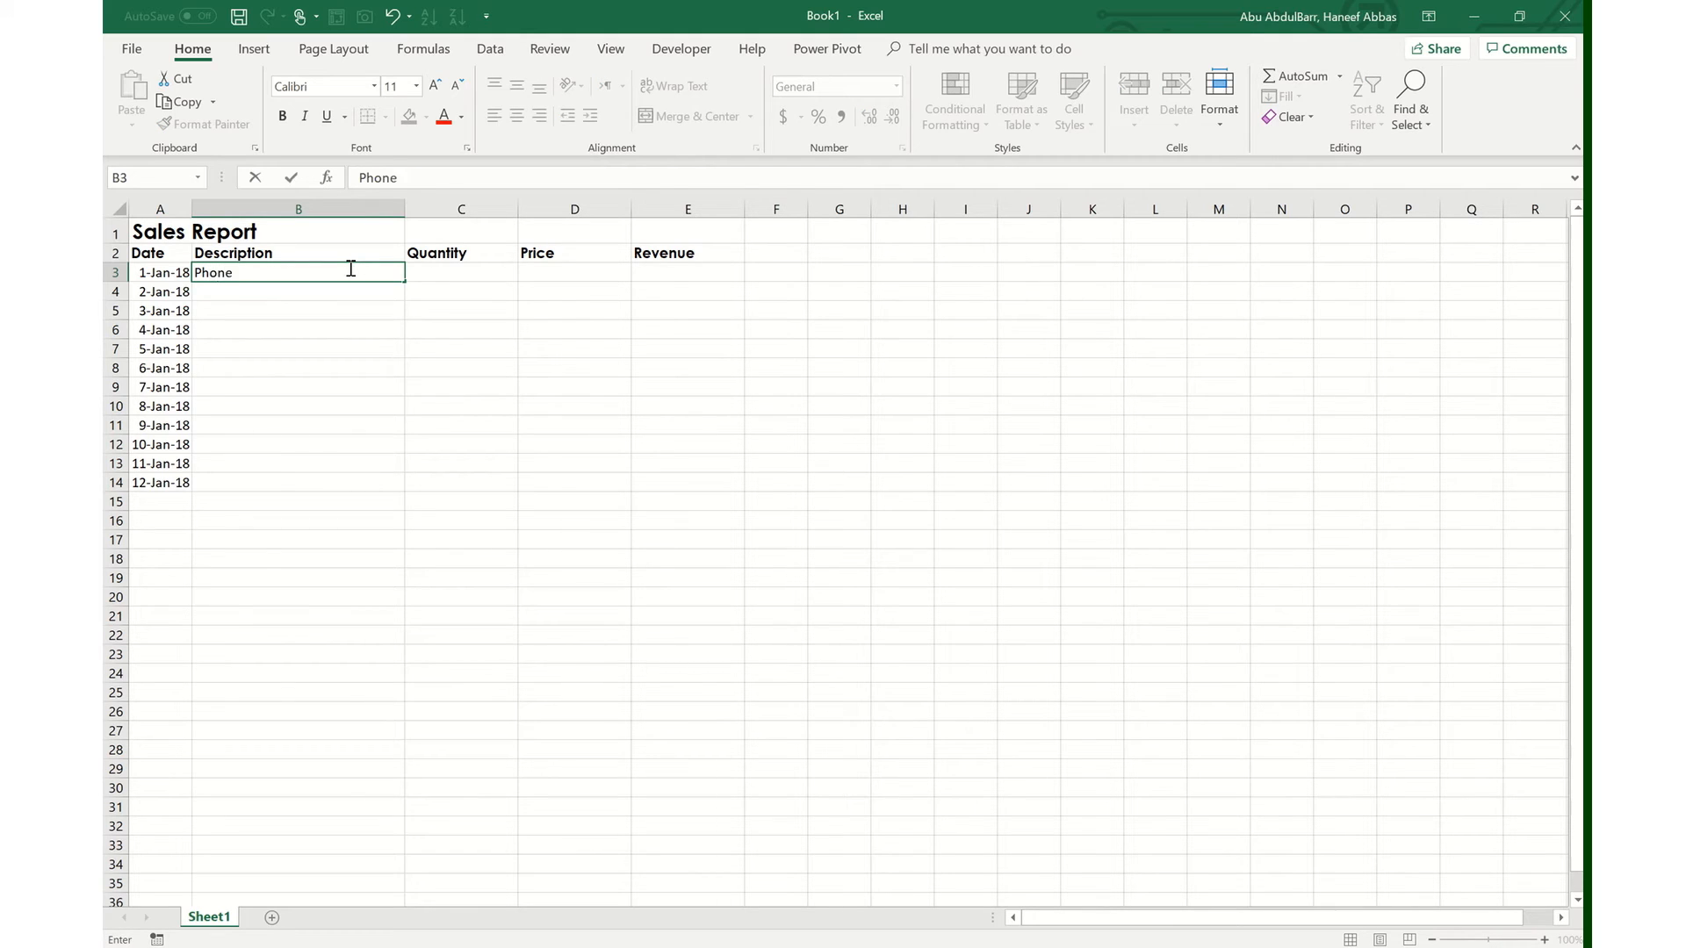
key(BackSpace)
key(BackSpace)
key(BackSpace)
key(BackSpace)
text(Mobile phon)
key(Return)
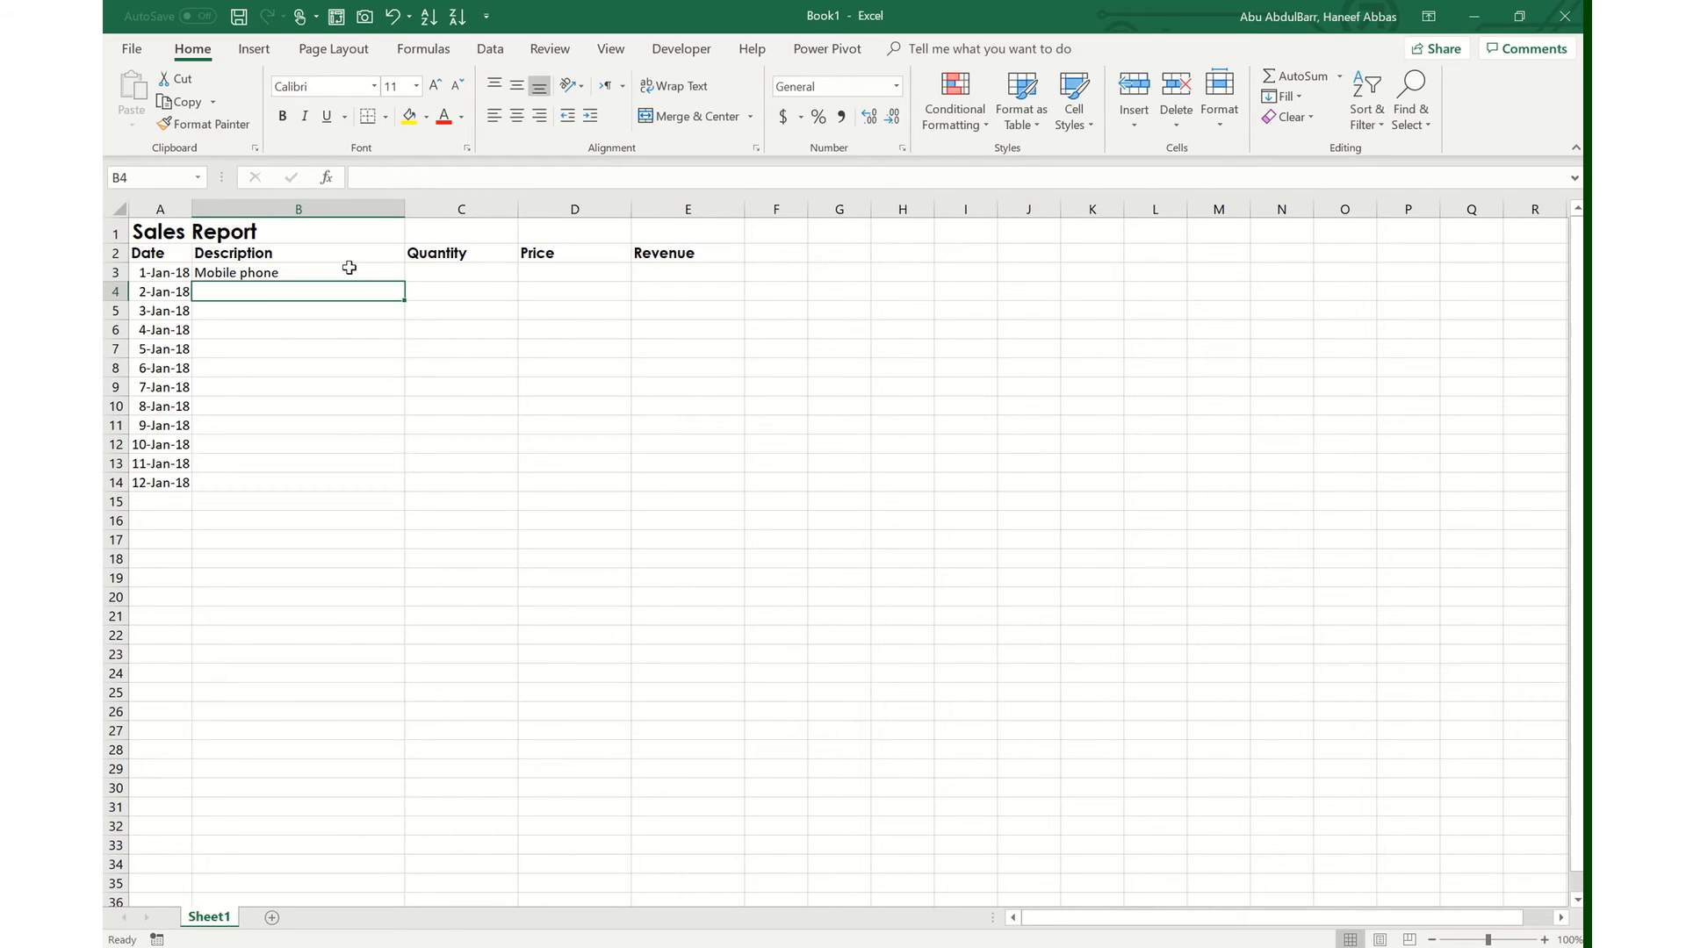
- Enter the descriptions "Bag", "Shoes", "Laptop" and "Watch" in cells B4 to B7
text(Bag)
key(Return)
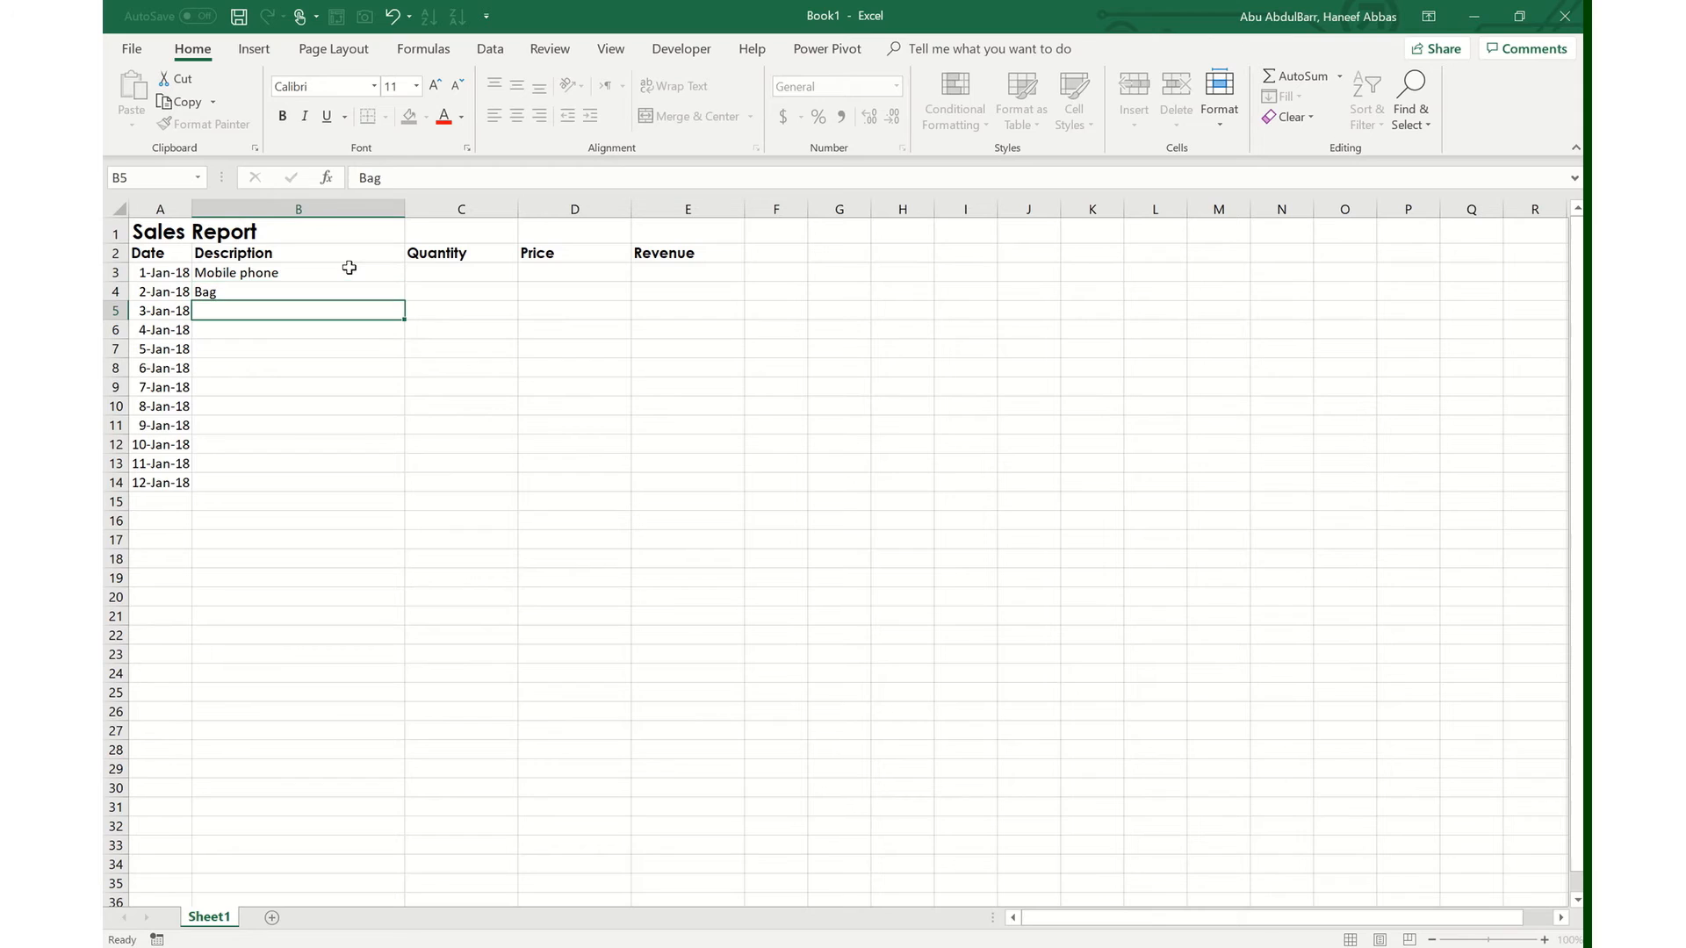
text(Shoes)
key(Return)
text(Laptop)
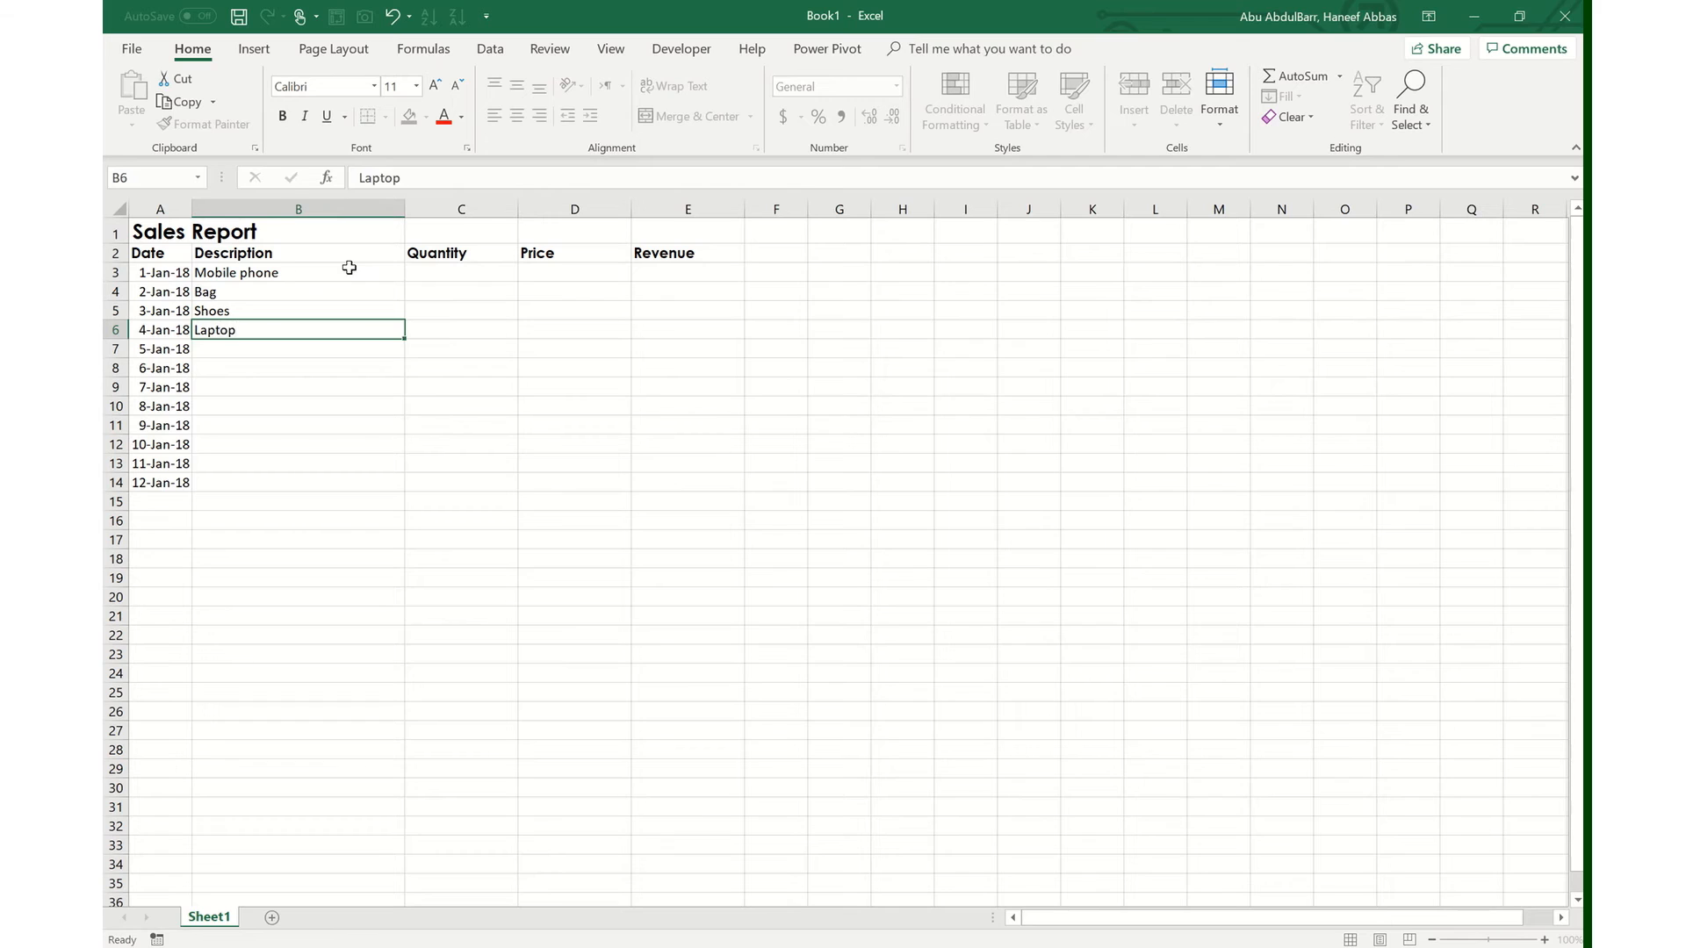
key(Return)
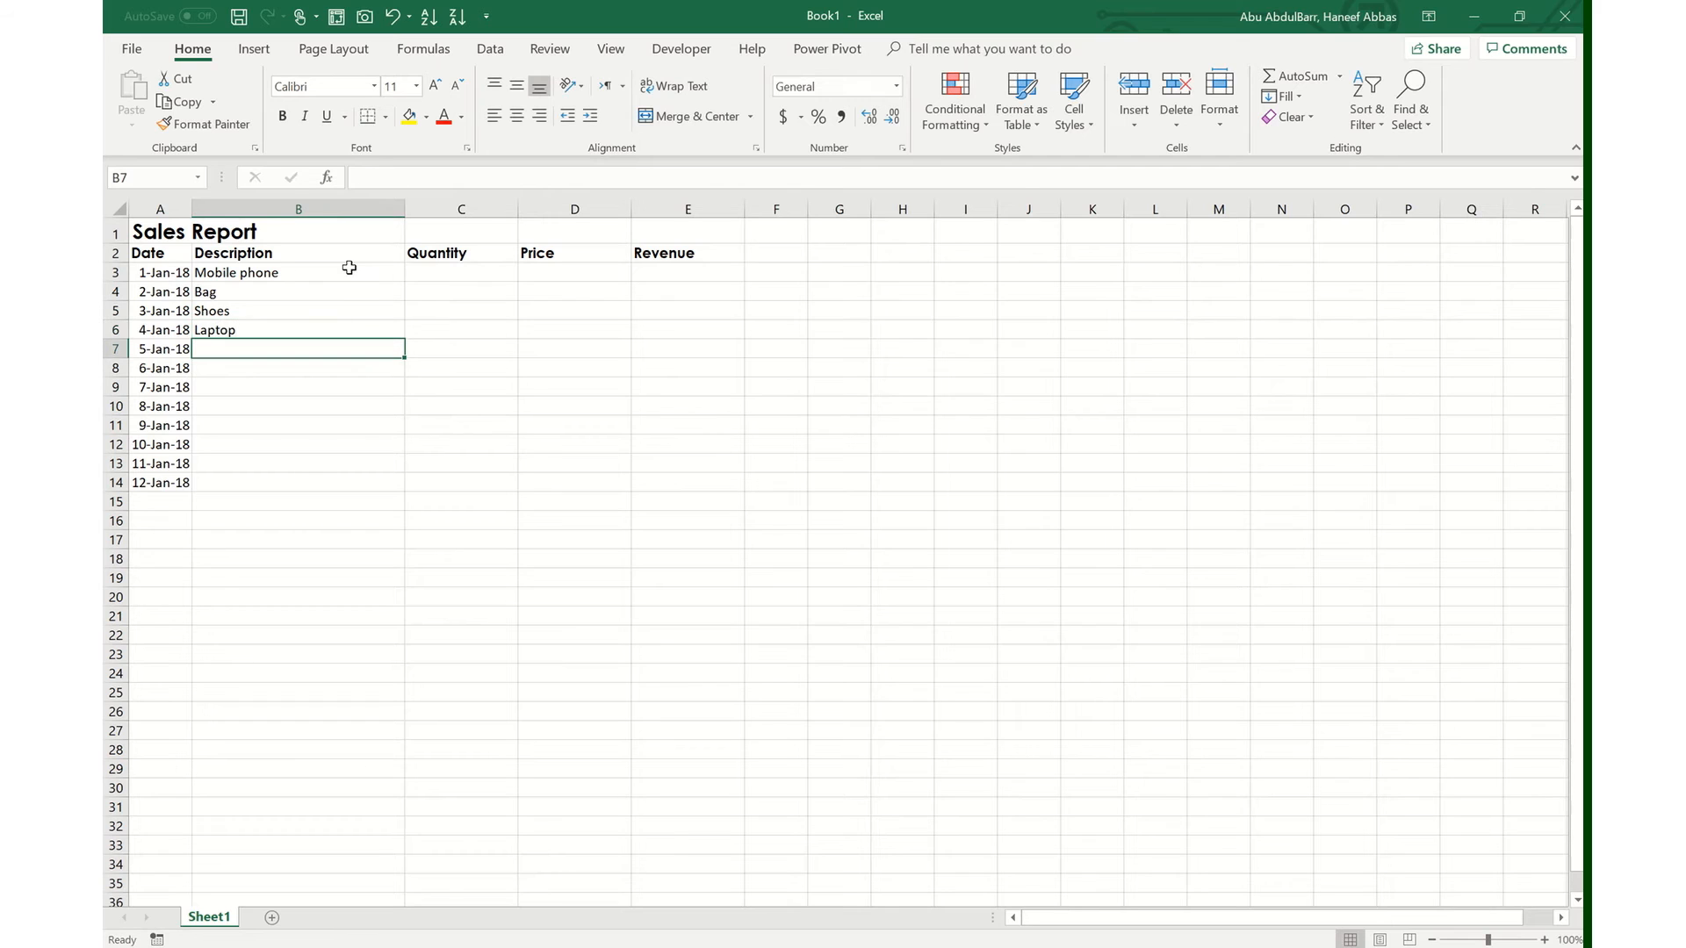
text(Watch)
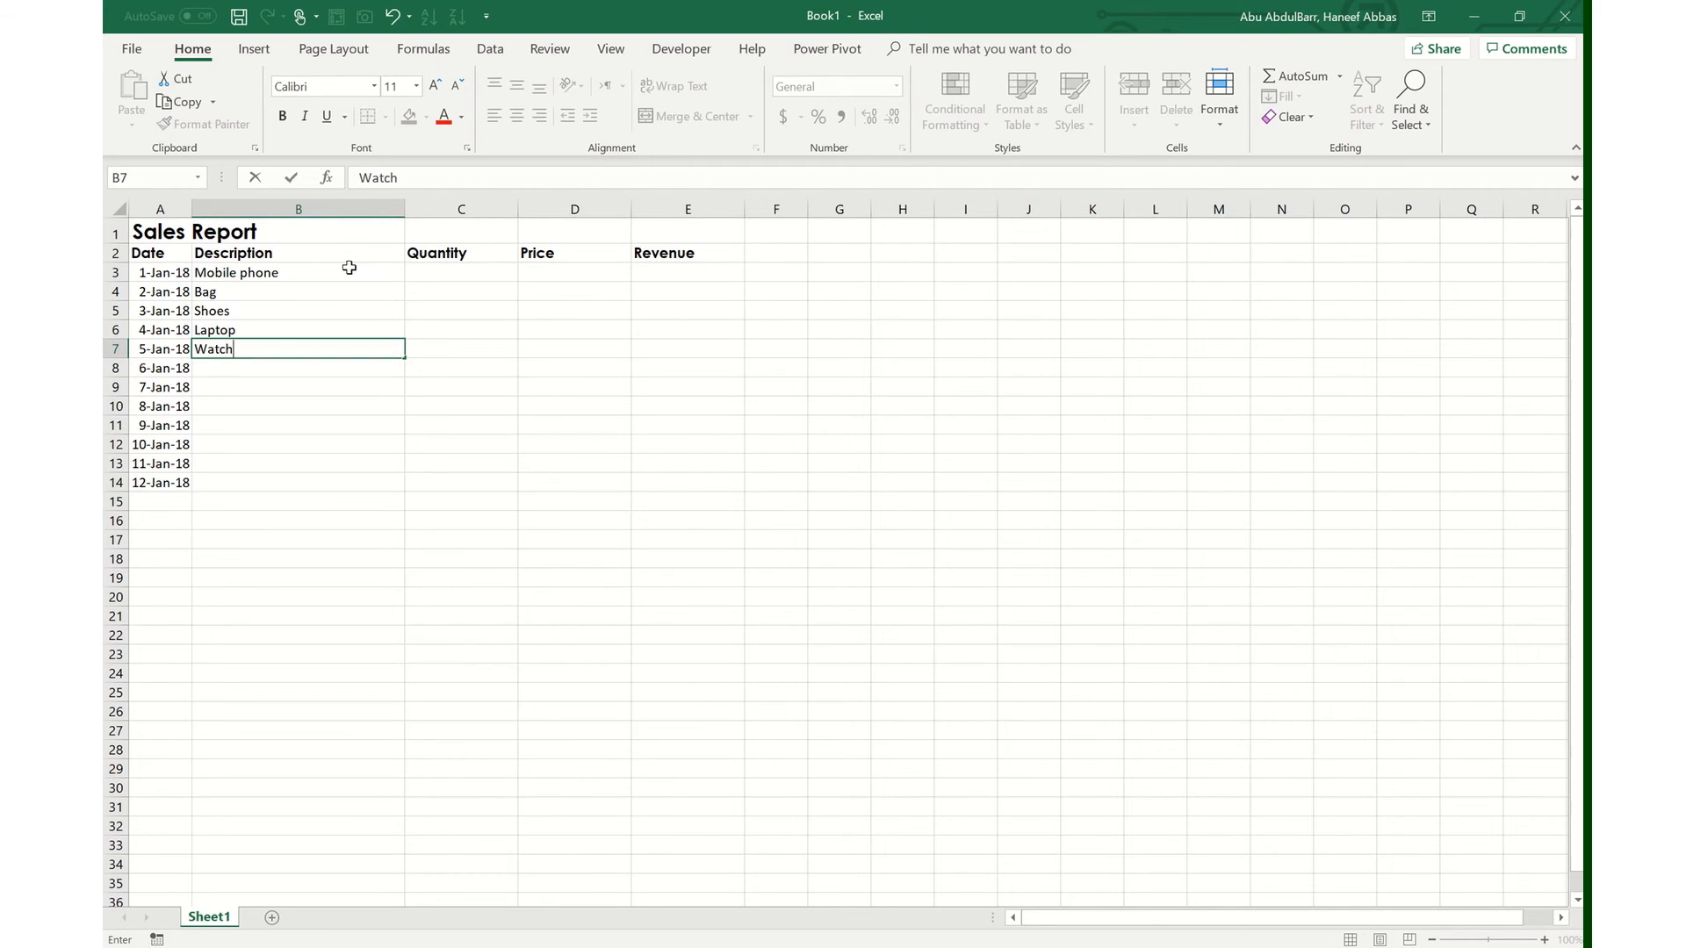
key(Return)
click(320, 268)
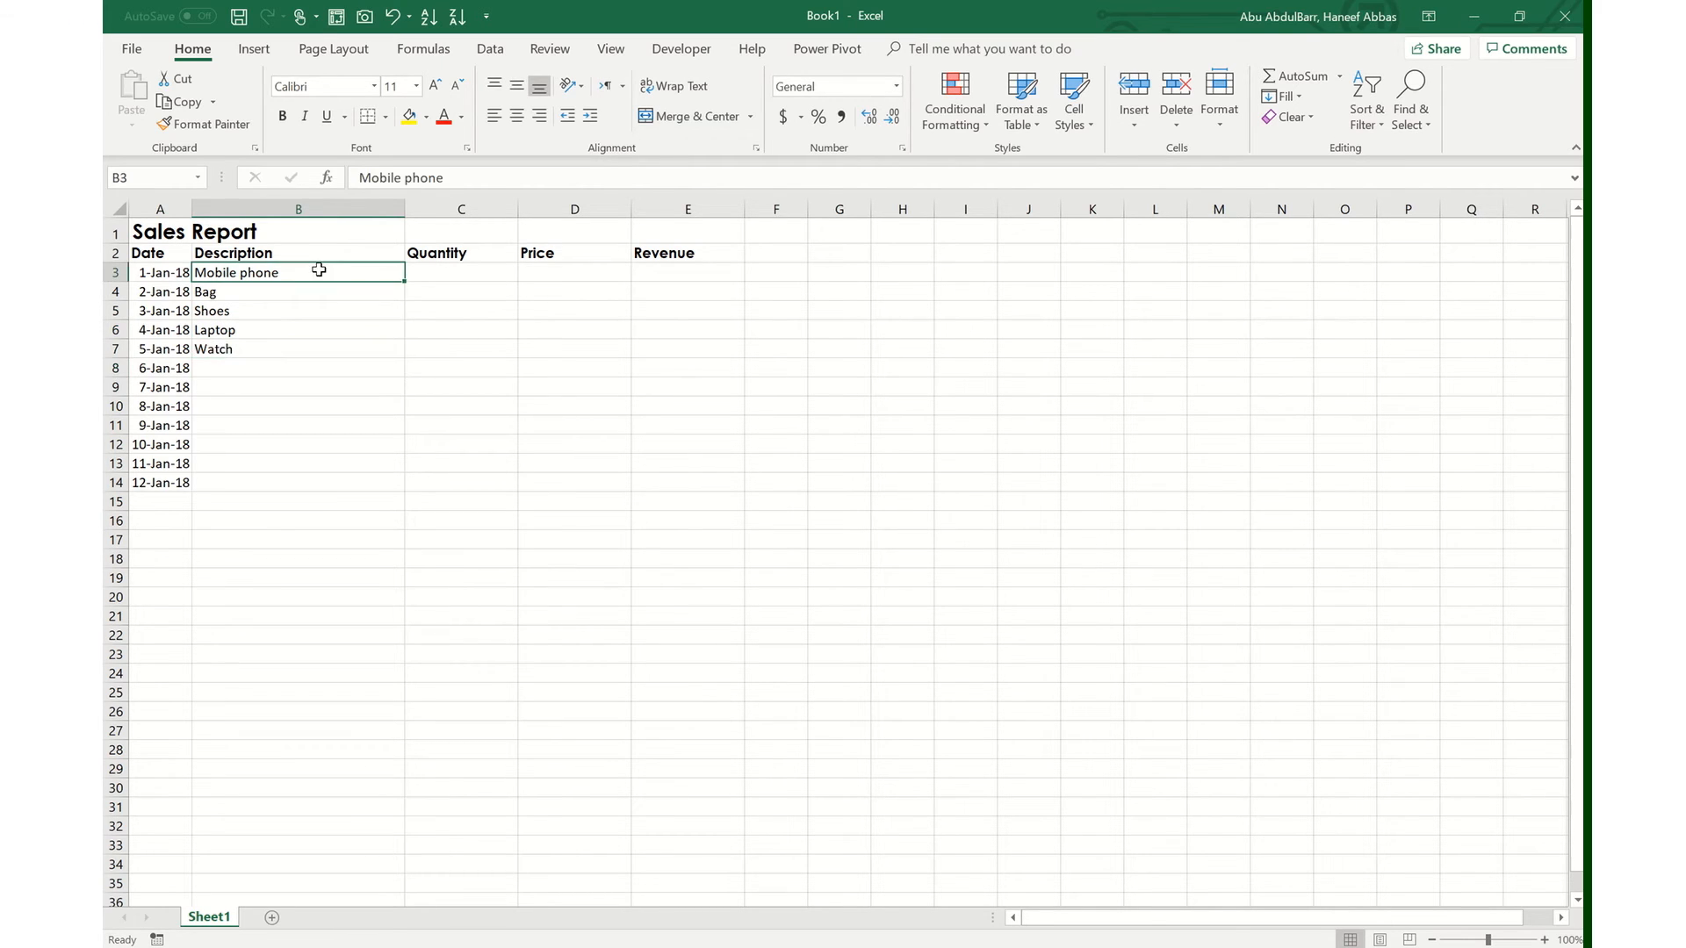
key(shift+Down)
key(shift+Down)
key(shift+Down)
key(shift+Down)
key(ctrl+q)
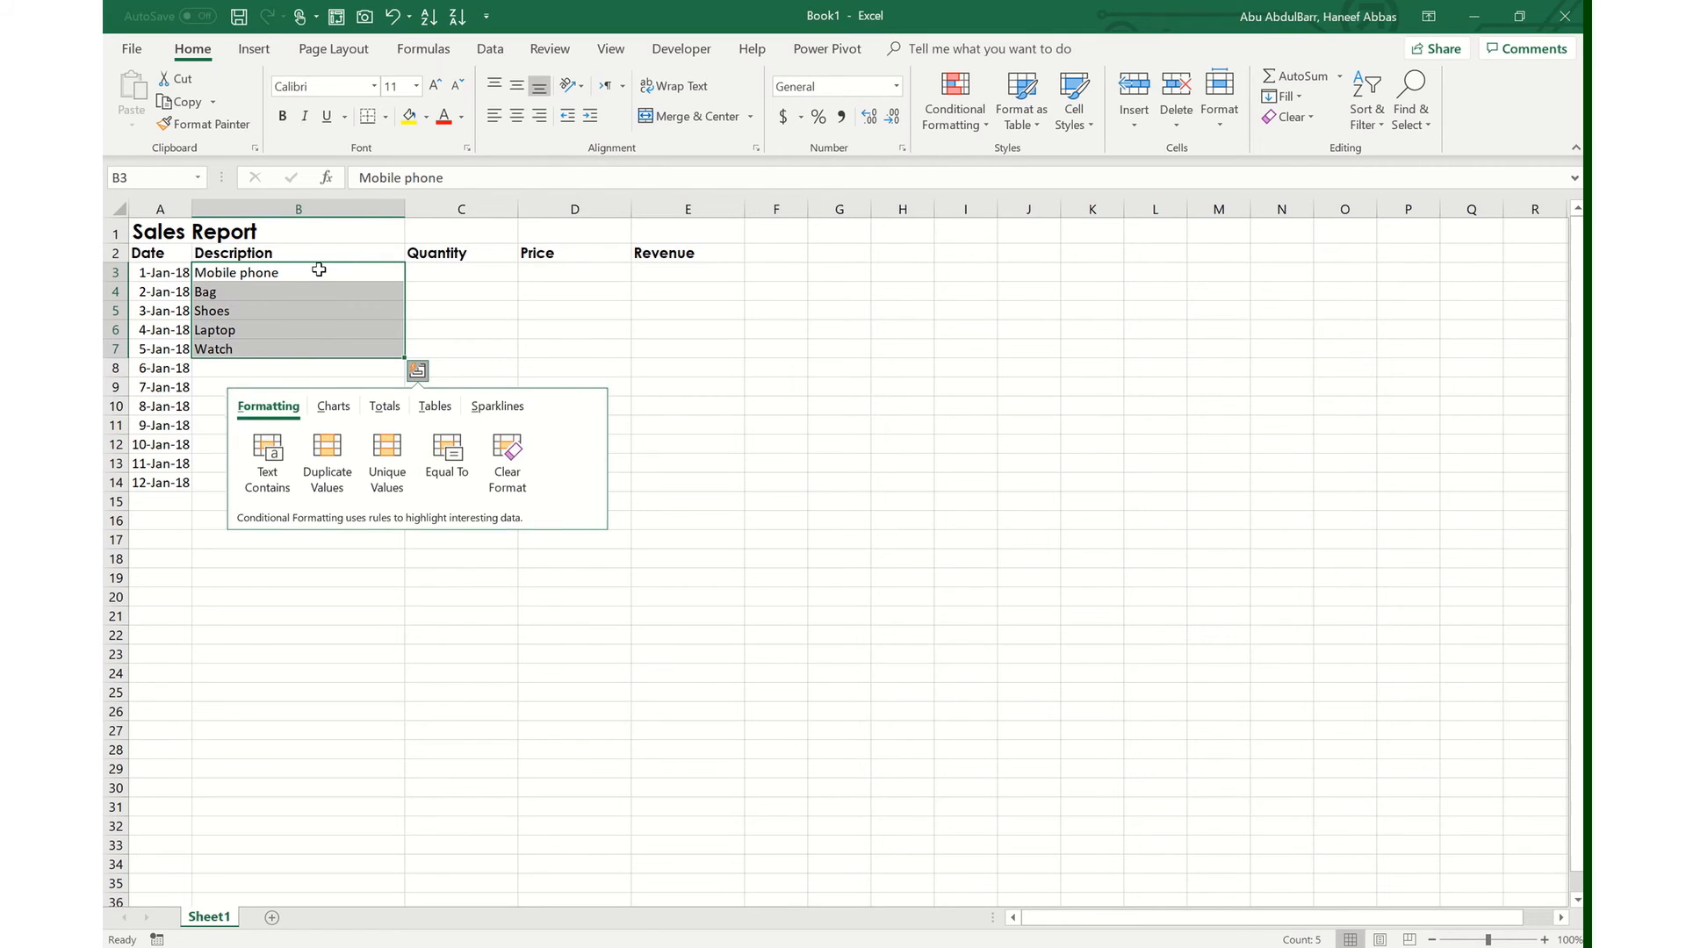
key(Escape)
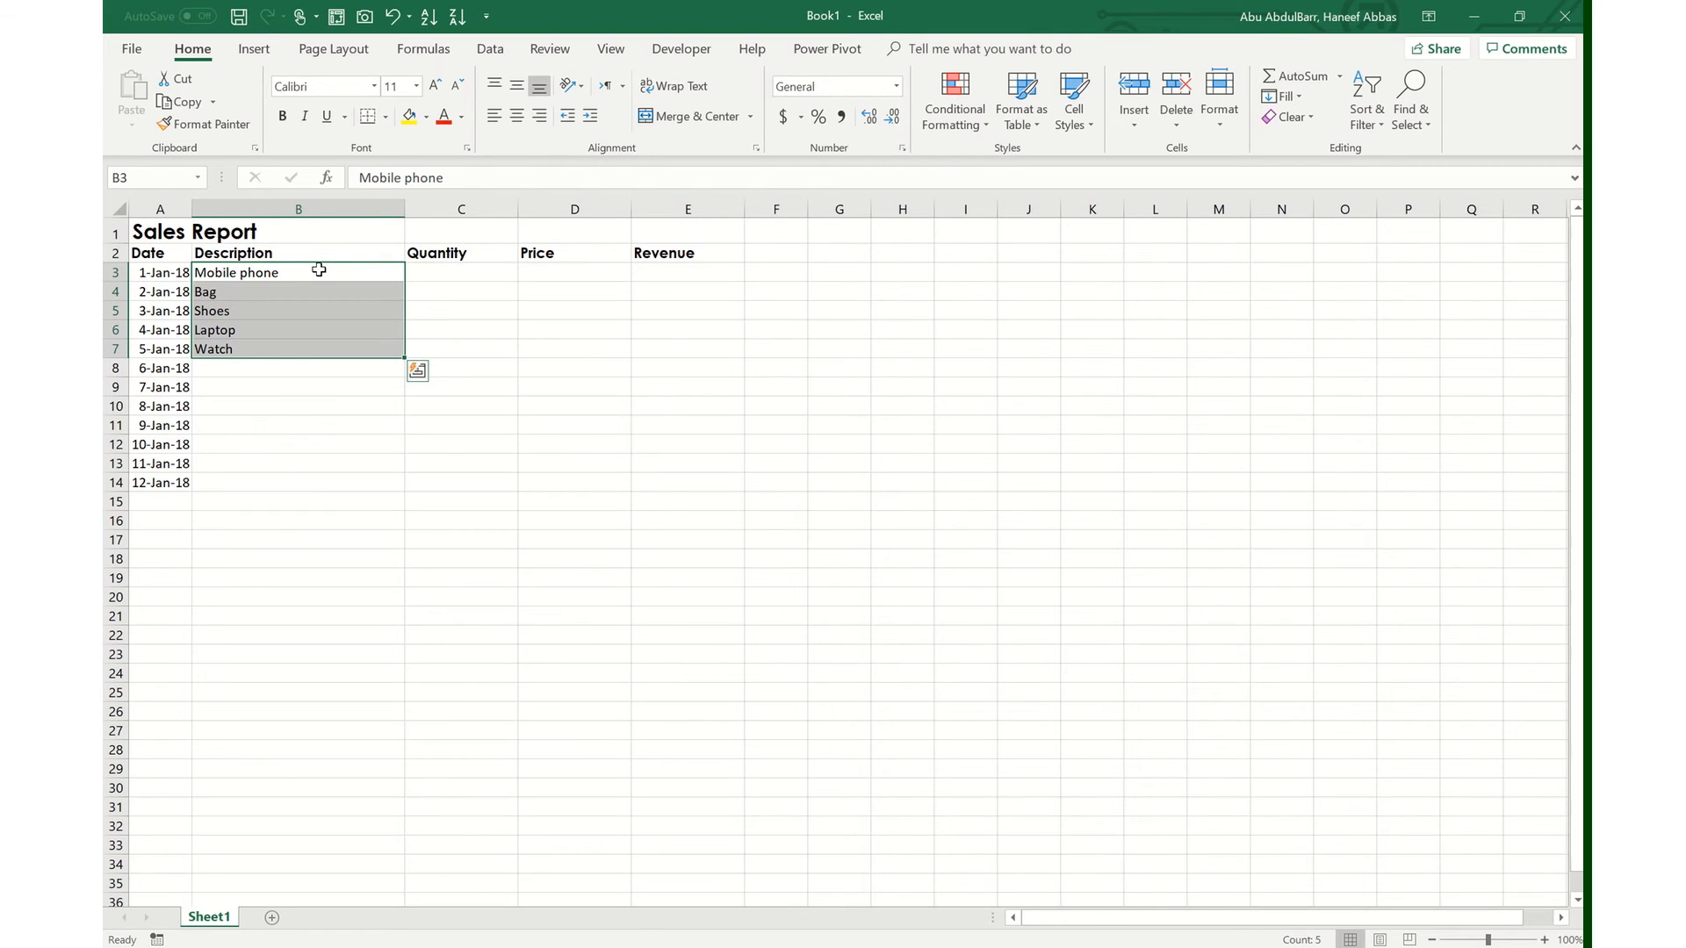
key(Up)
- Copy the five descriptions in B3:B7 and paste them into the Description column starting at B8
click(319, 269)
key(shift+Down)
key(shift+Down)
key(shift+Down)
key(shift+Down)
key(ctrl+q)
right_click(319, 297)
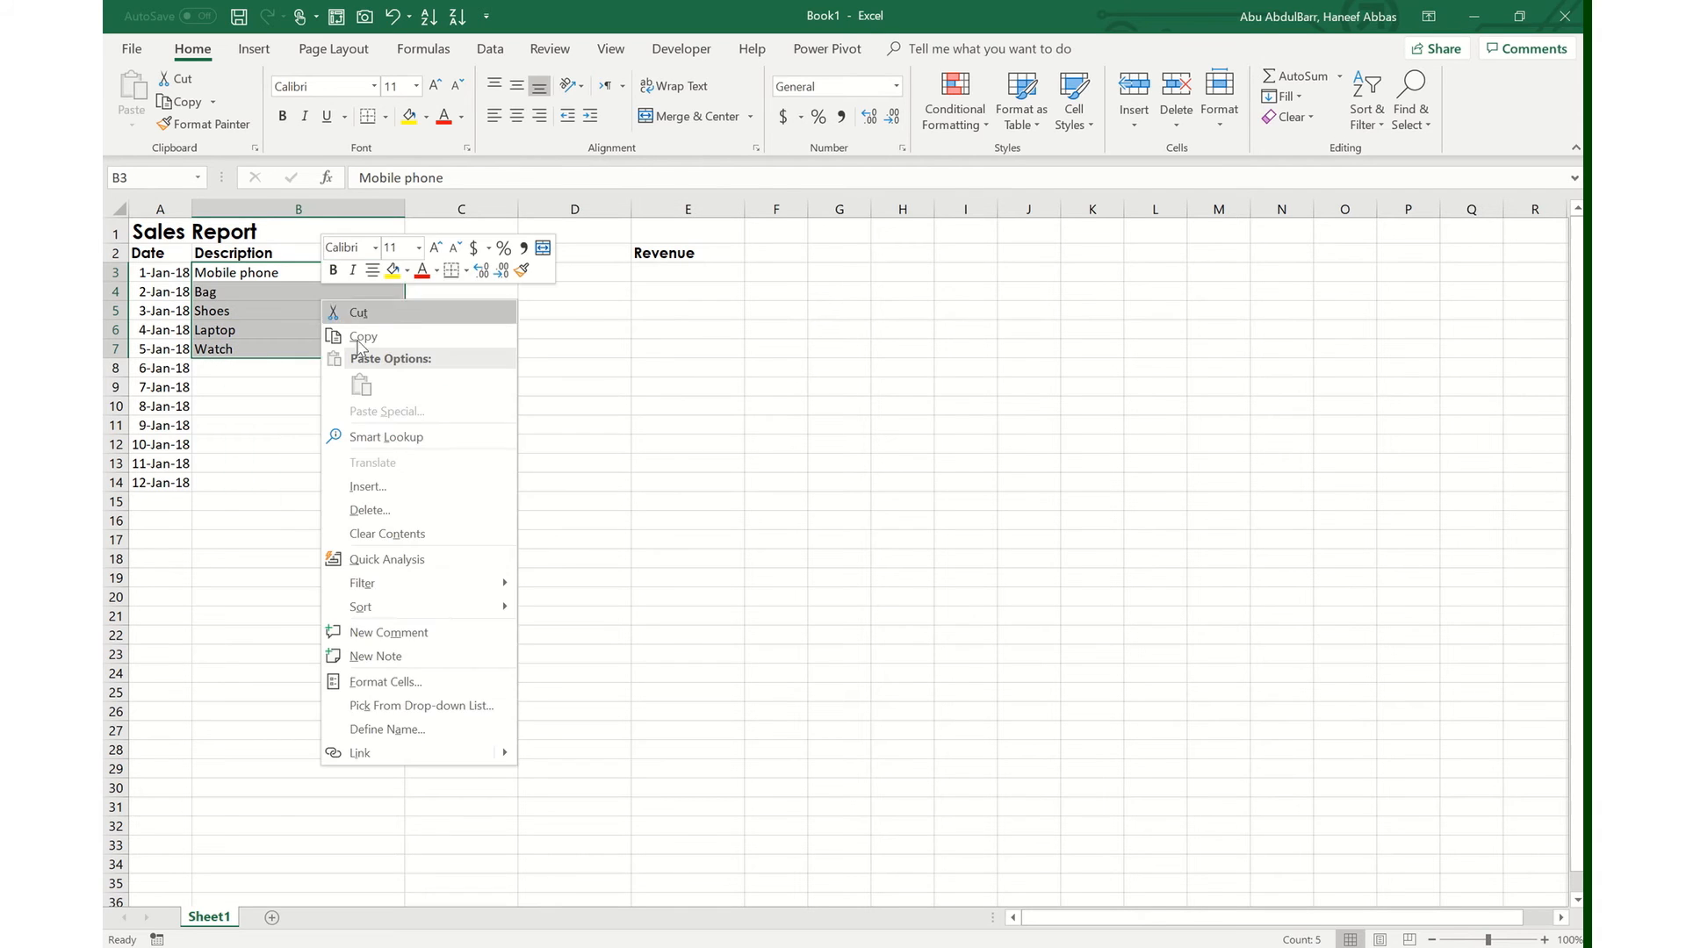
click(380, 337)
key(Down)
key(Down)
key(Down)
key(Down)
key(Down)
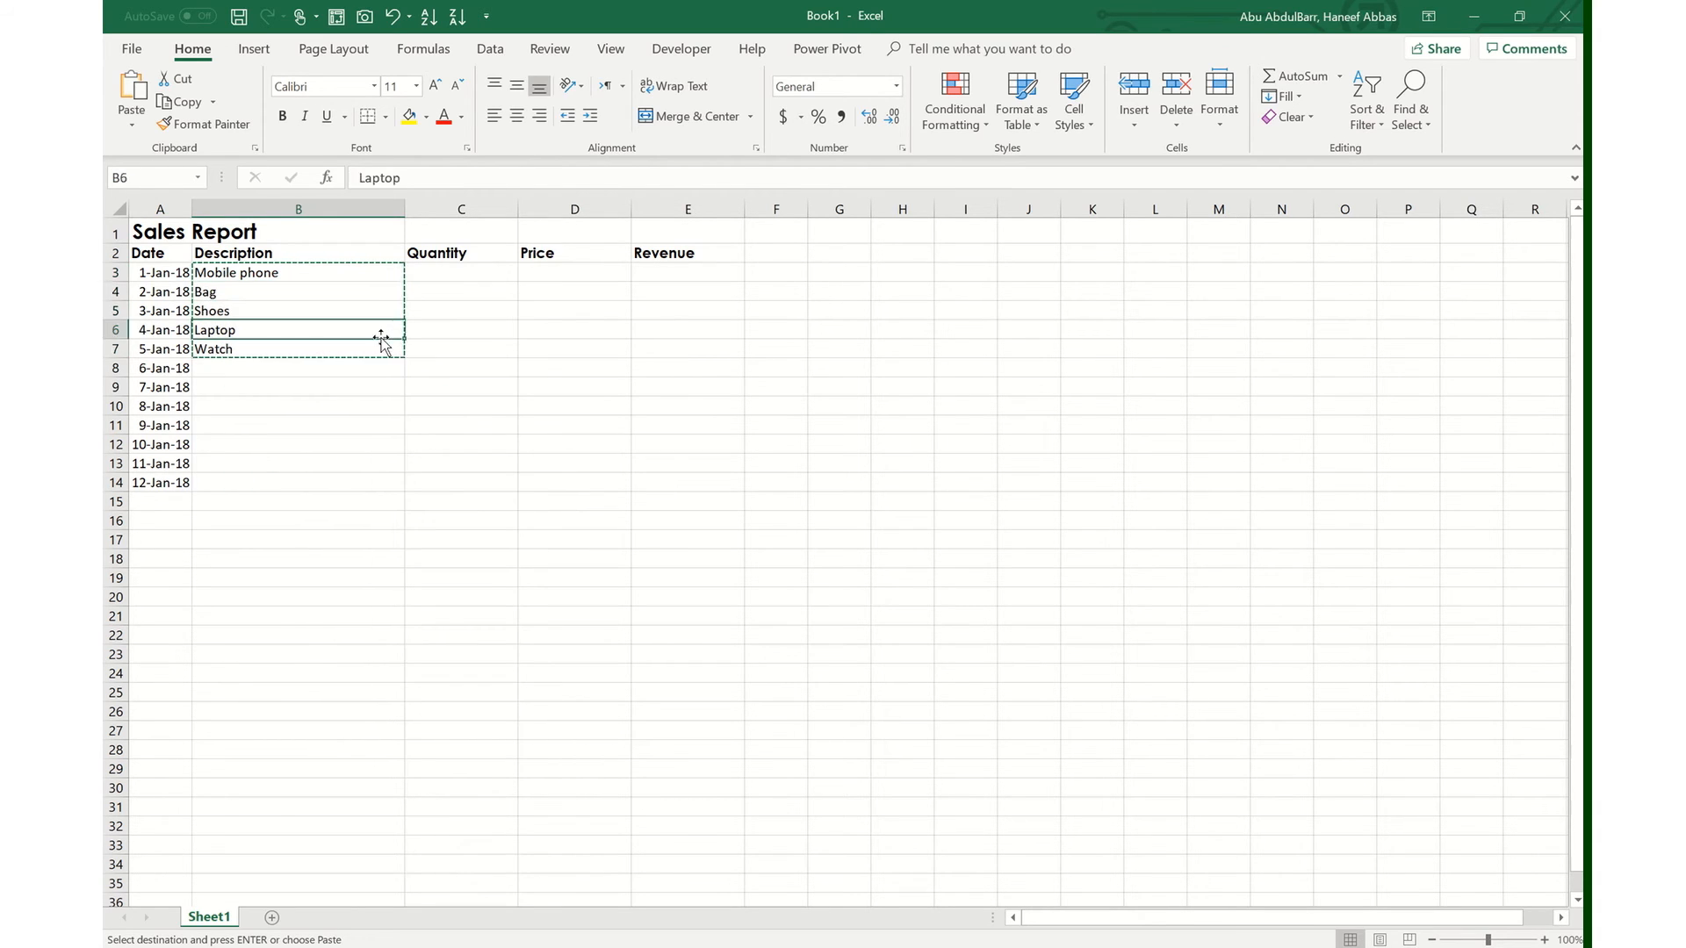
key(shift+Down)
key(shift+Down)
key(shift+Down)
key(shift+Down)
key(shift+Down)
key(shift+Down)
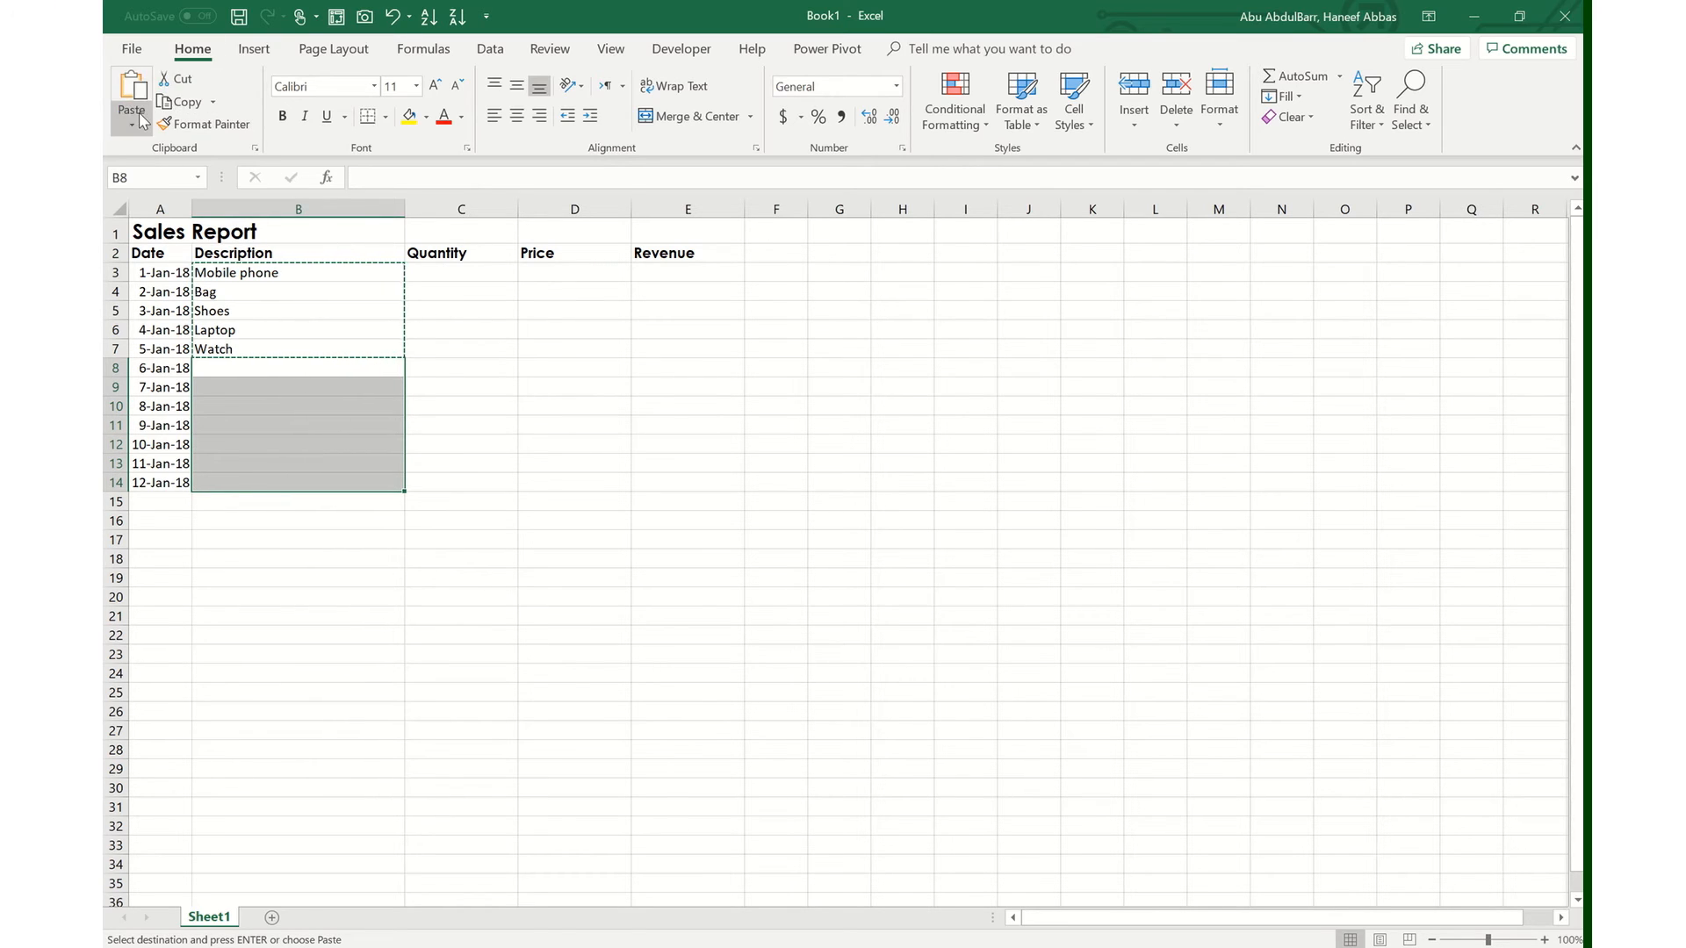
click(132, 85)
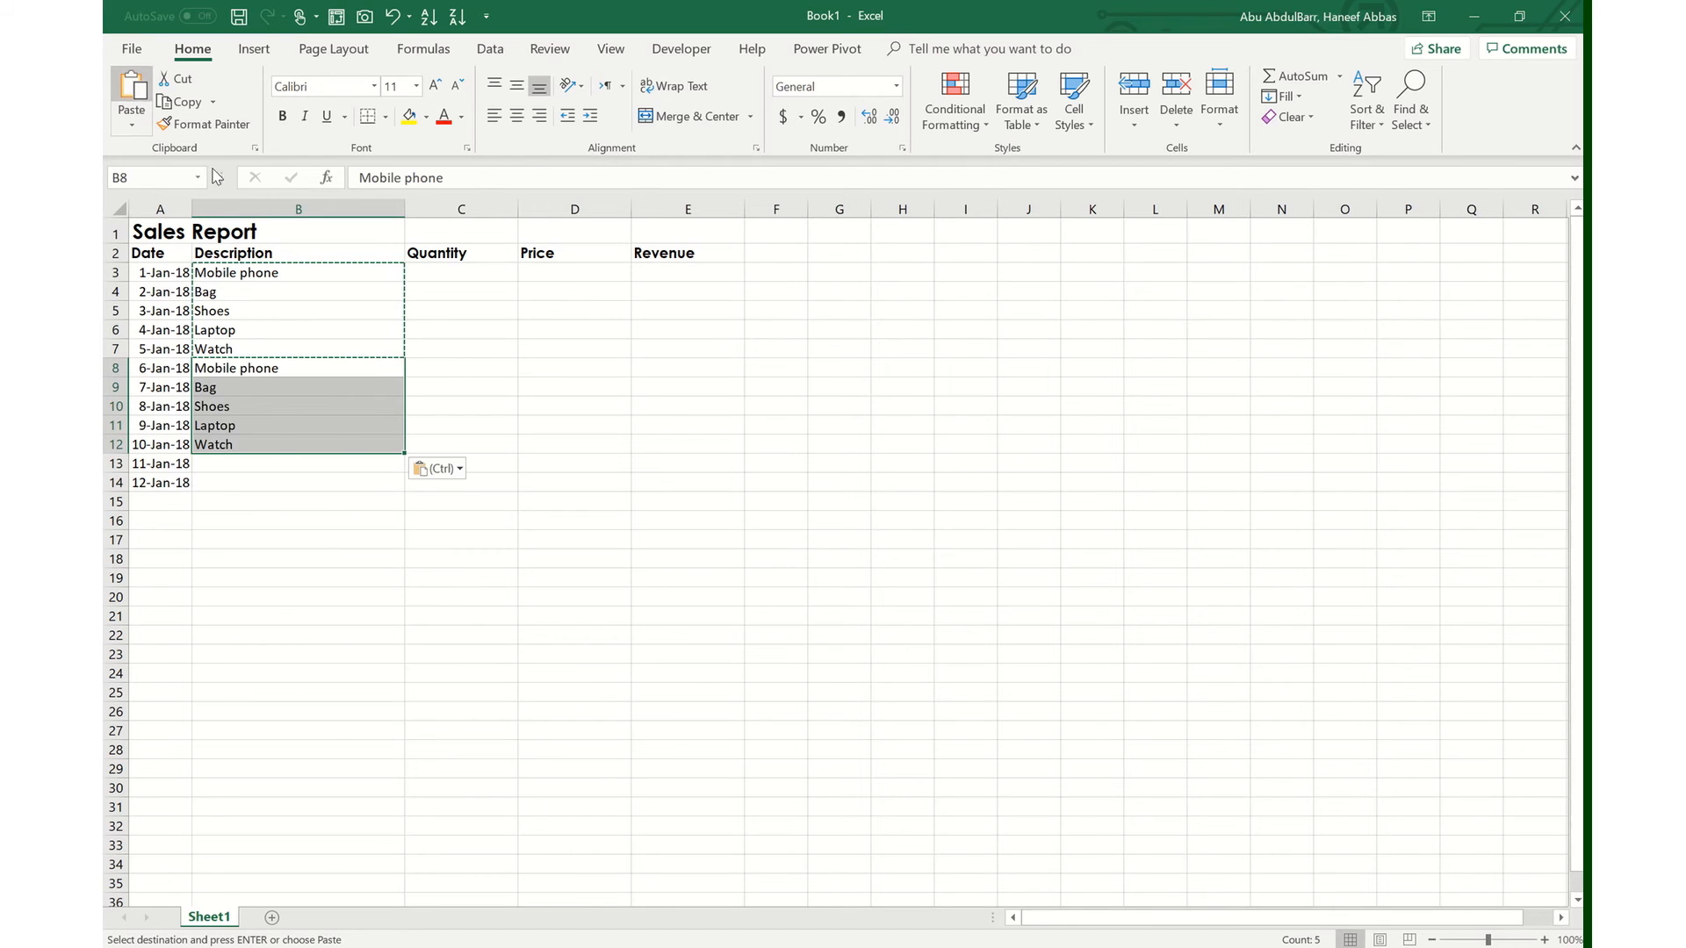
- Paste the copied descriptions once more, starting at cell B13
key(Down)
key(Down)
key(Down)
key(Down)
key(Down)
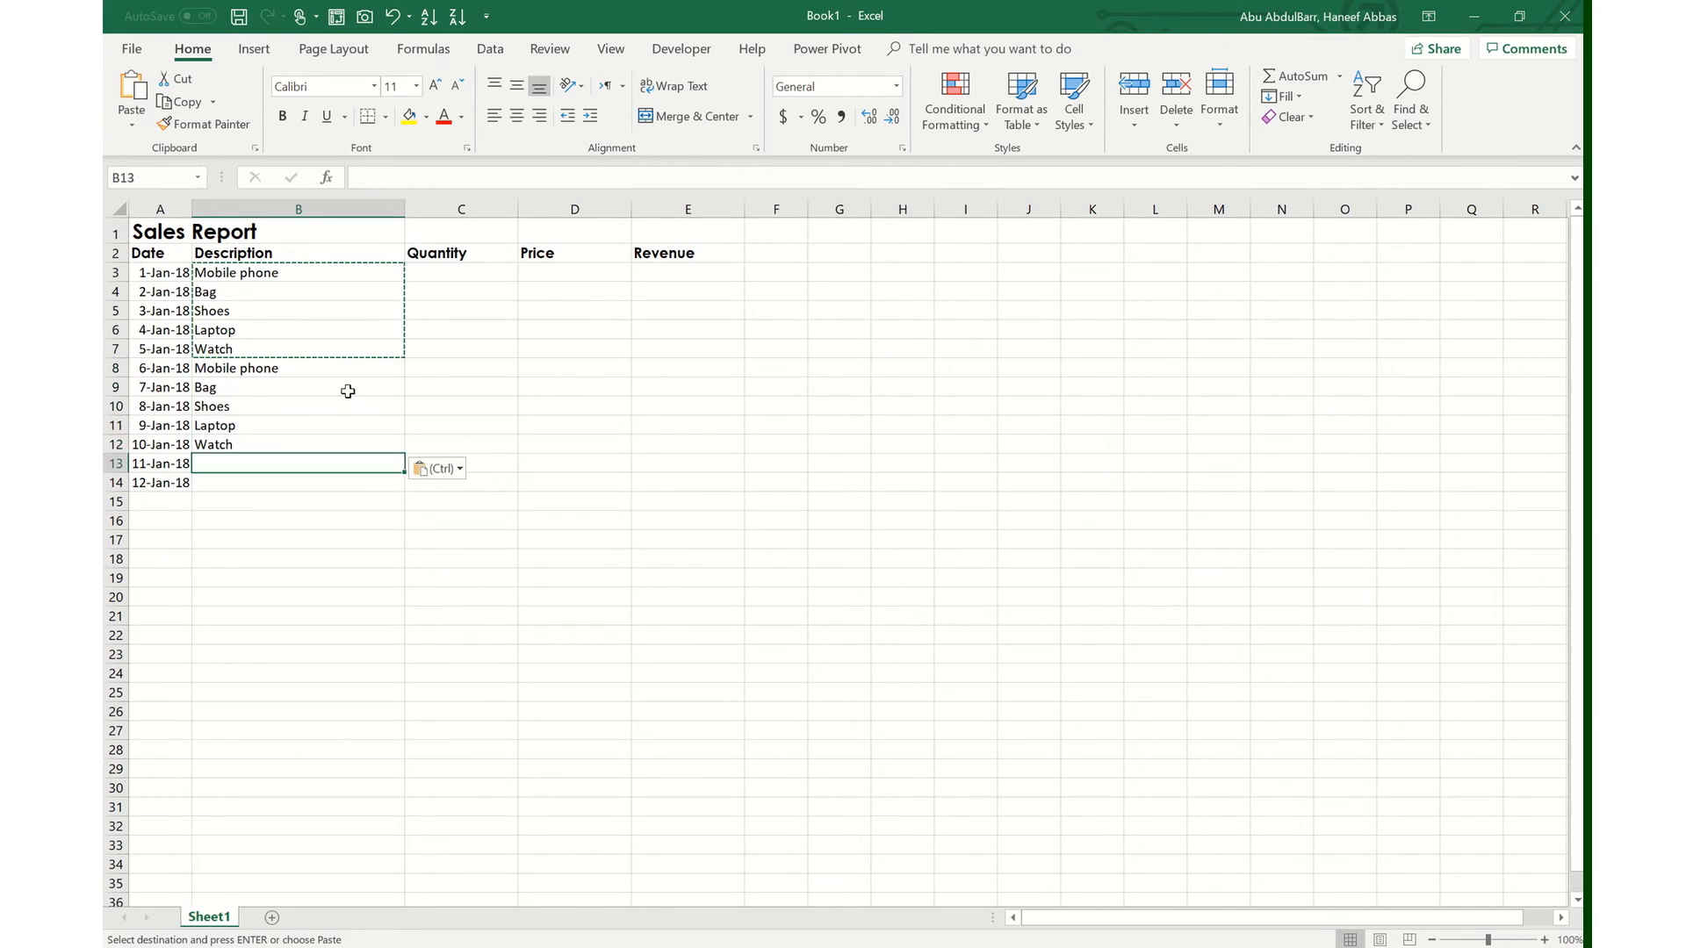
key(shift+Down)
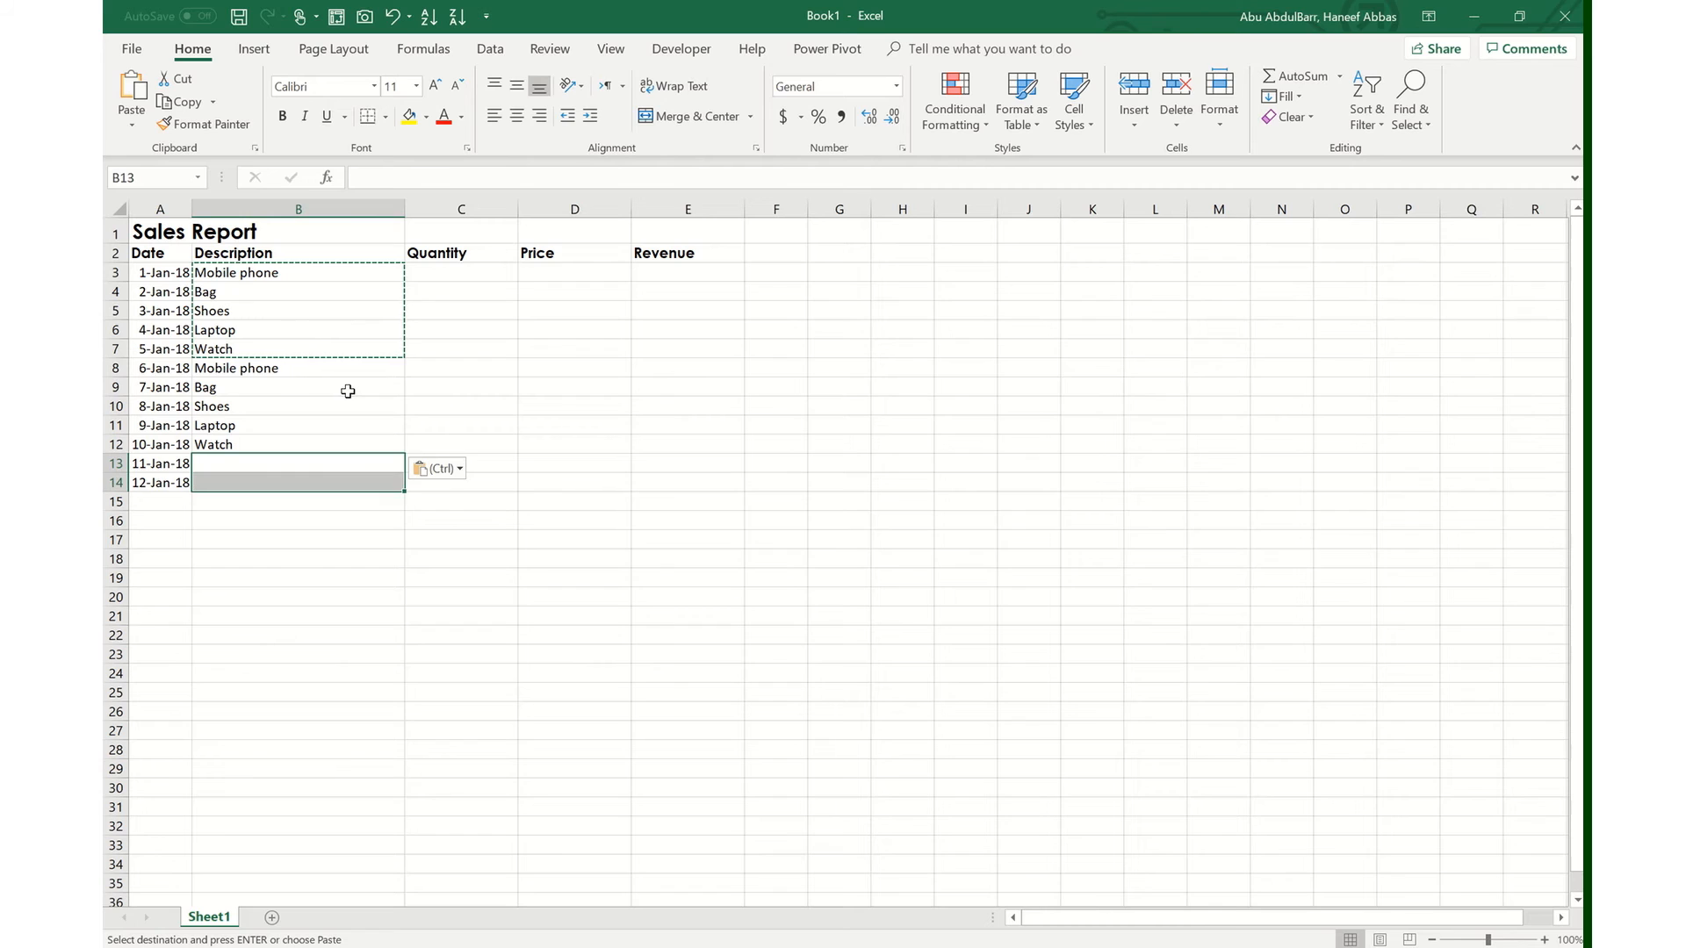
key(shift+Down)
key(shift+Down)
key(shift+Down)
key(ctrl+v)
- Delete the surplus descriptions in B15:B17, below the last dated row
key(Right)
key(Down)
key(Left)
key(Left)
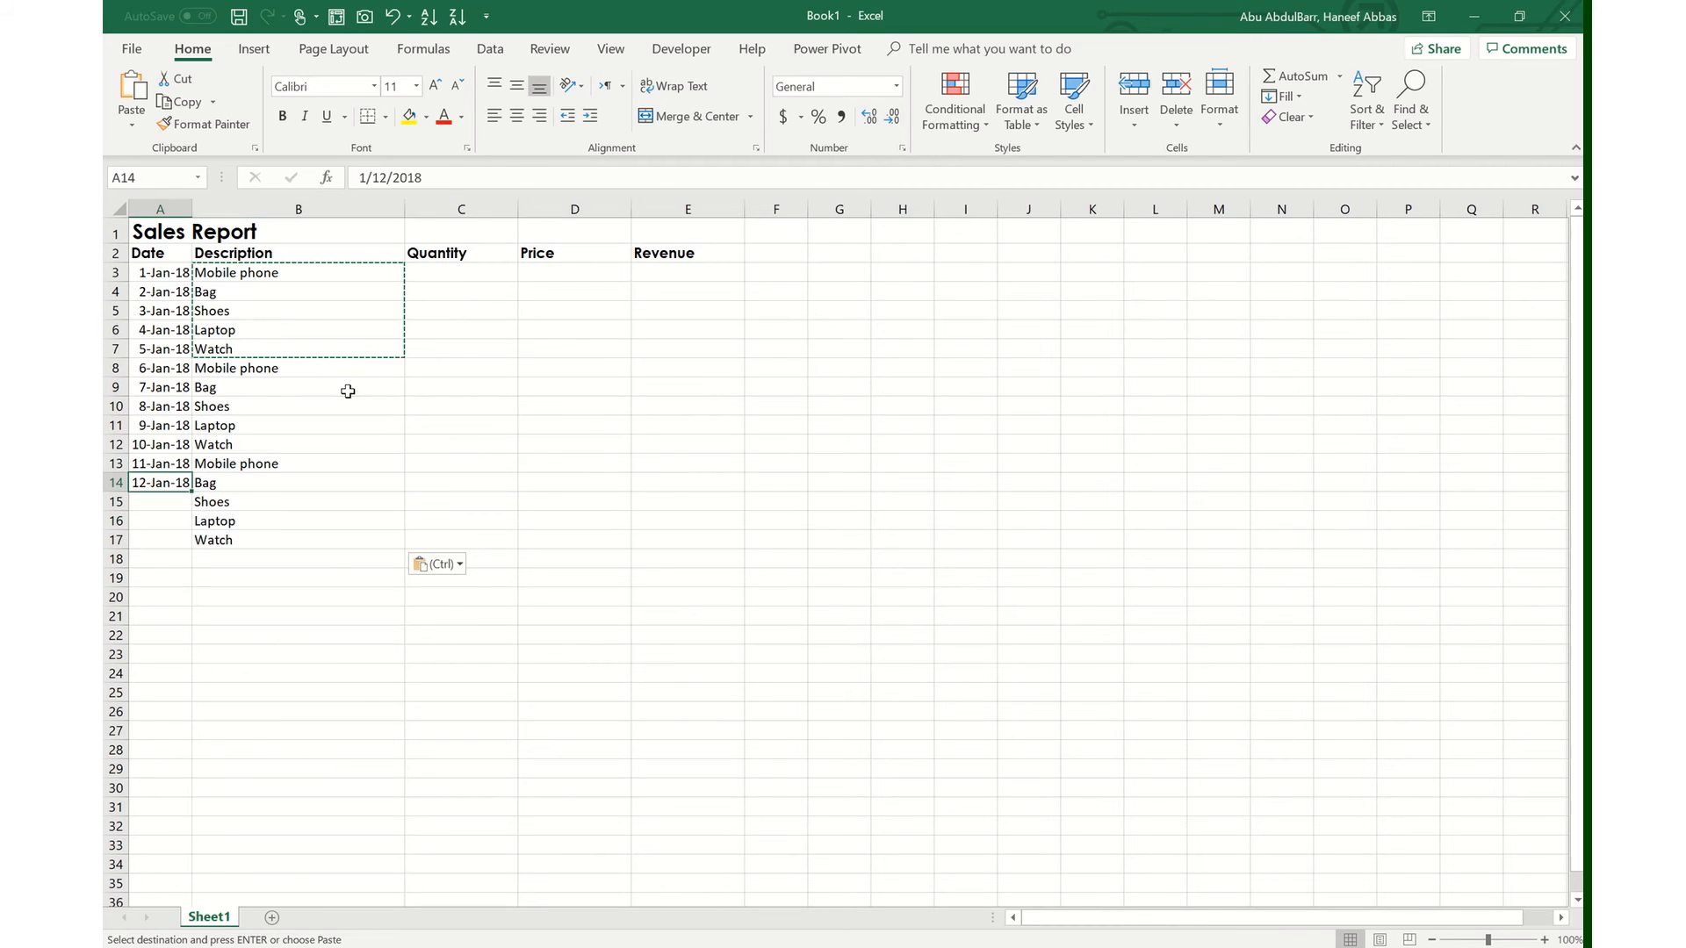
key(Down)
key(Right)
key(shift+Down)
key(shift+Down)
key(Delete)
- Fill the Quantity cells C3:C14 with the formula =RANDBETWEEN(1,100) in a single entry
key(Right)
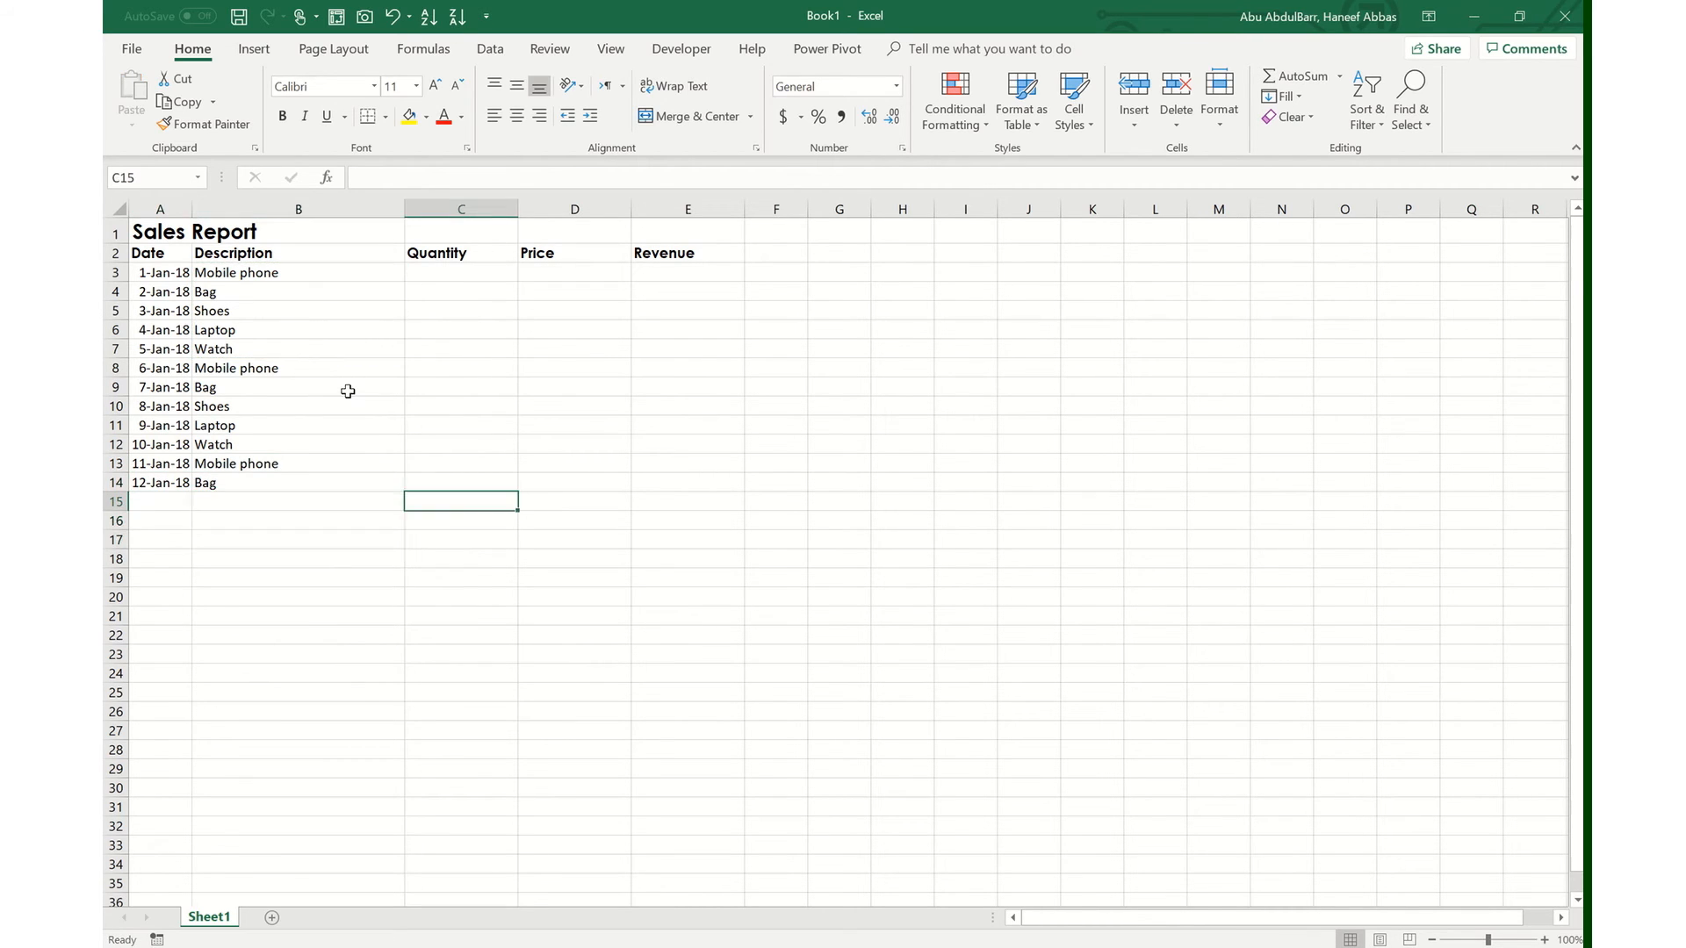
key(Up)
key(Up)
key(Up)
key(Up)
key(Up)
key(Up)
key(Up)
key(Up)
key(Up)
key(Up)
key(Up)
key(Up)
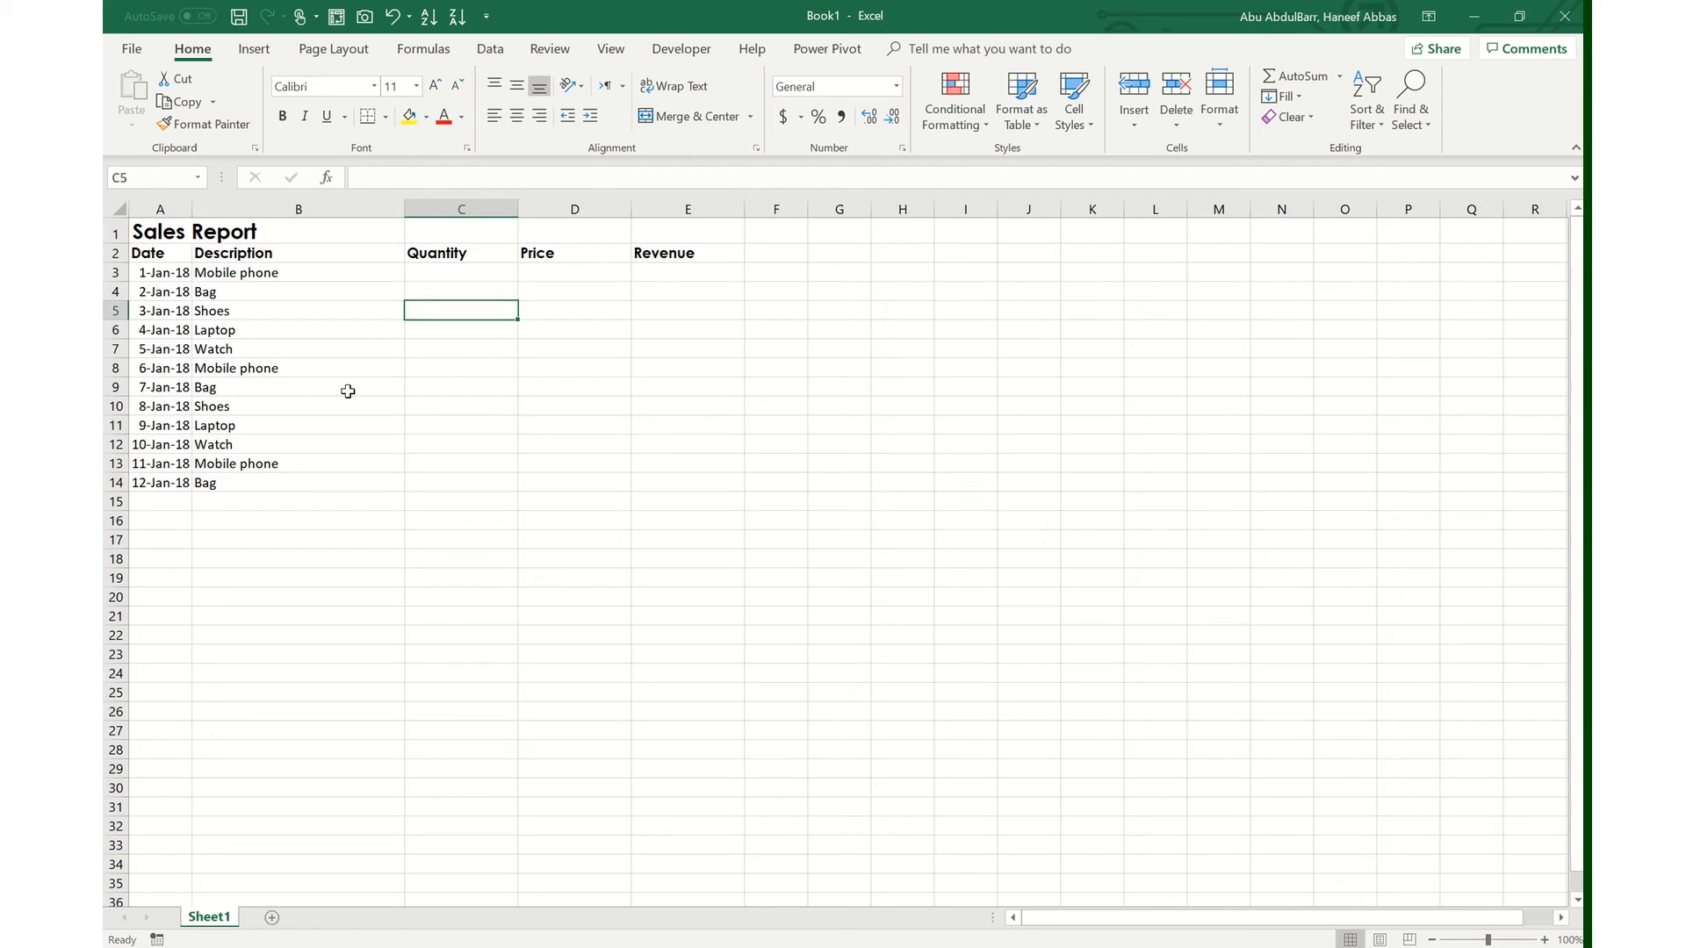
key(shift+Down)
key(shift+Down)
key(shift+Down)
key(Up)
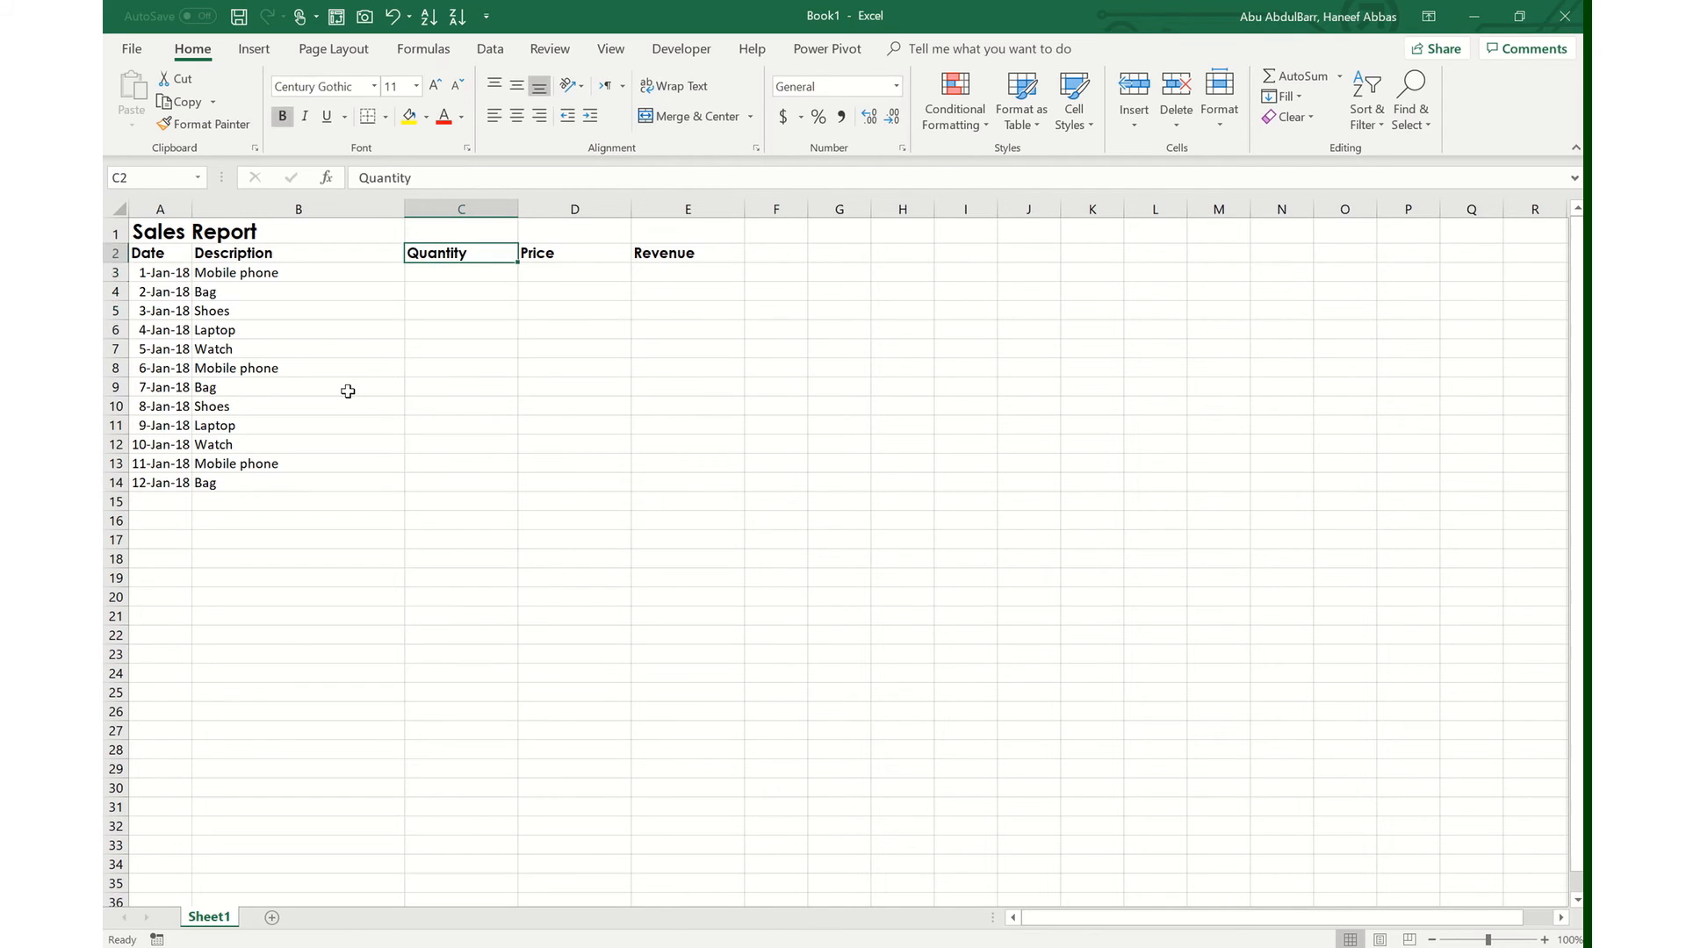
key(Down)
key(shift+Down)
key(shift+Down)
key(shift+Down)
key(shift+Down)
key(shift+Down)
key(shift+Down)
key(shift+Down)
key(shift+Down)
key(shift+Down)
key(shift+Down)
key(shift+Down)
key(shift+Down)
key(shift+Down)
key(shift+Up)
key(shift+Up)
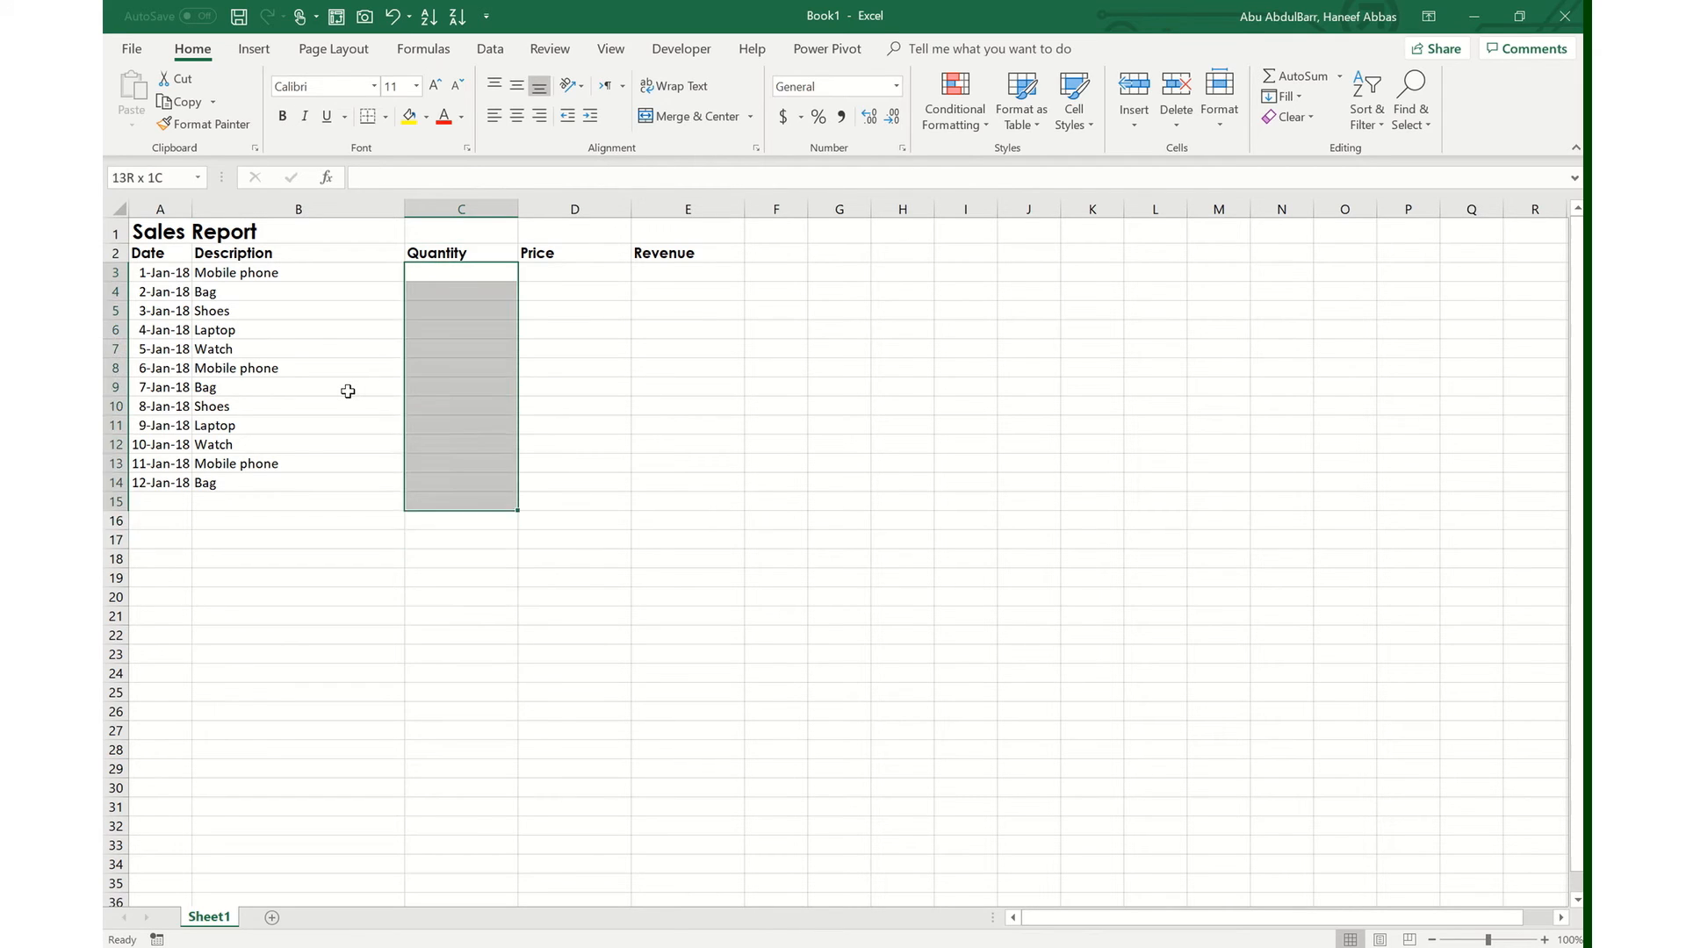
click(445, 183)
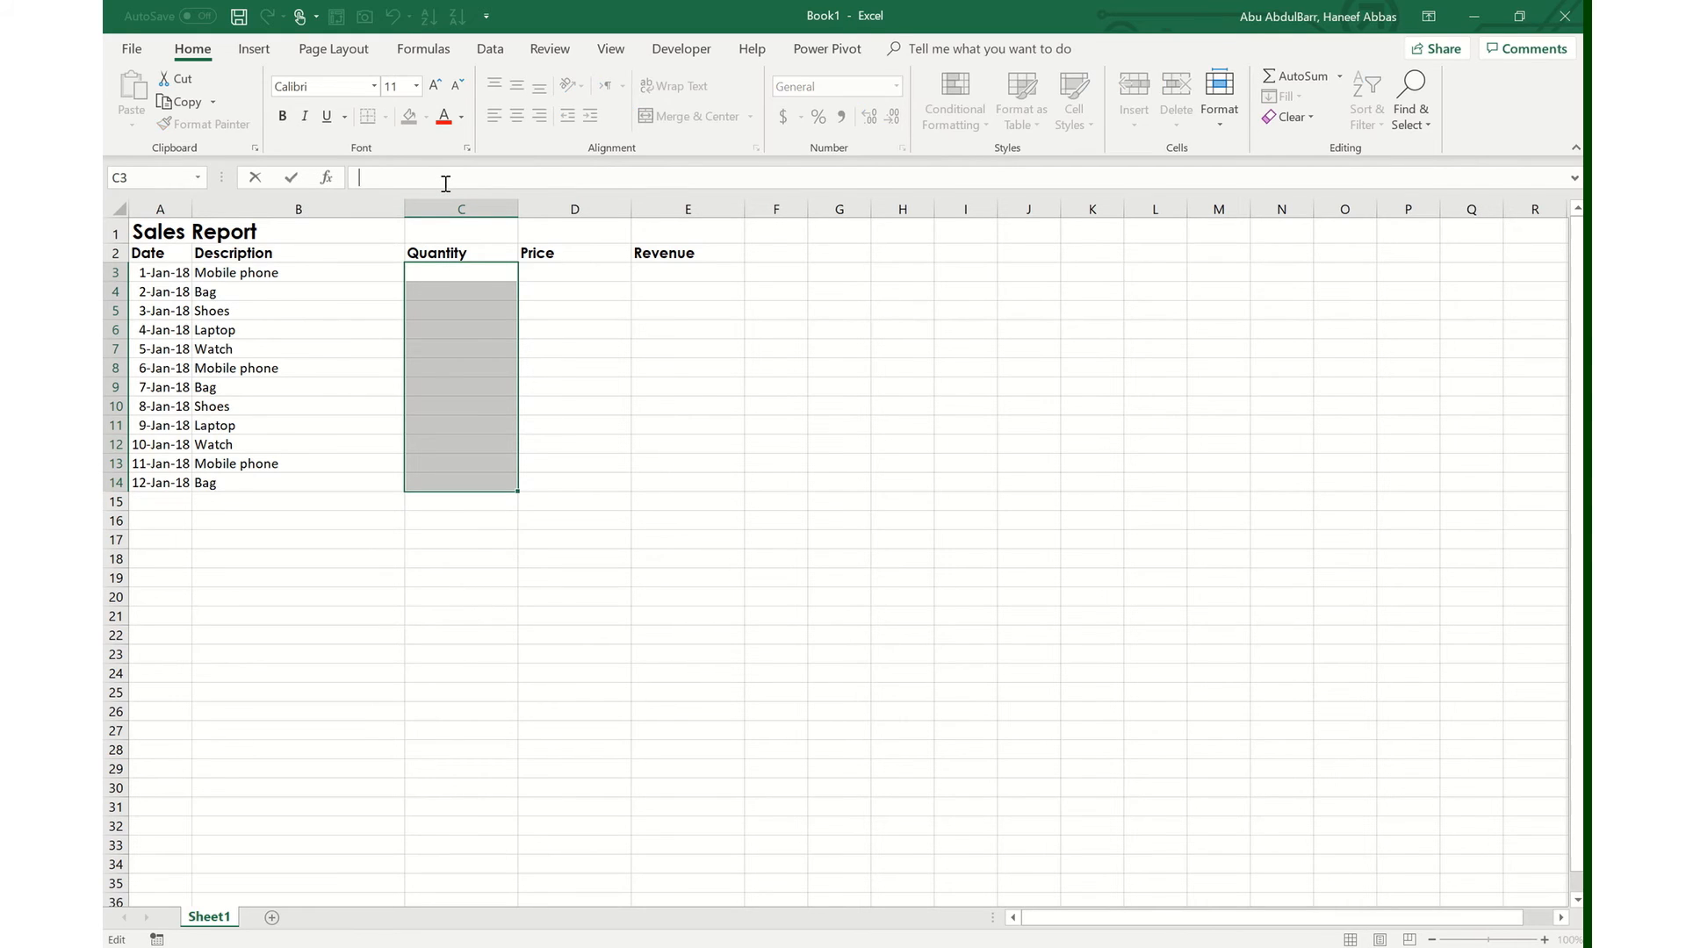
text(=)
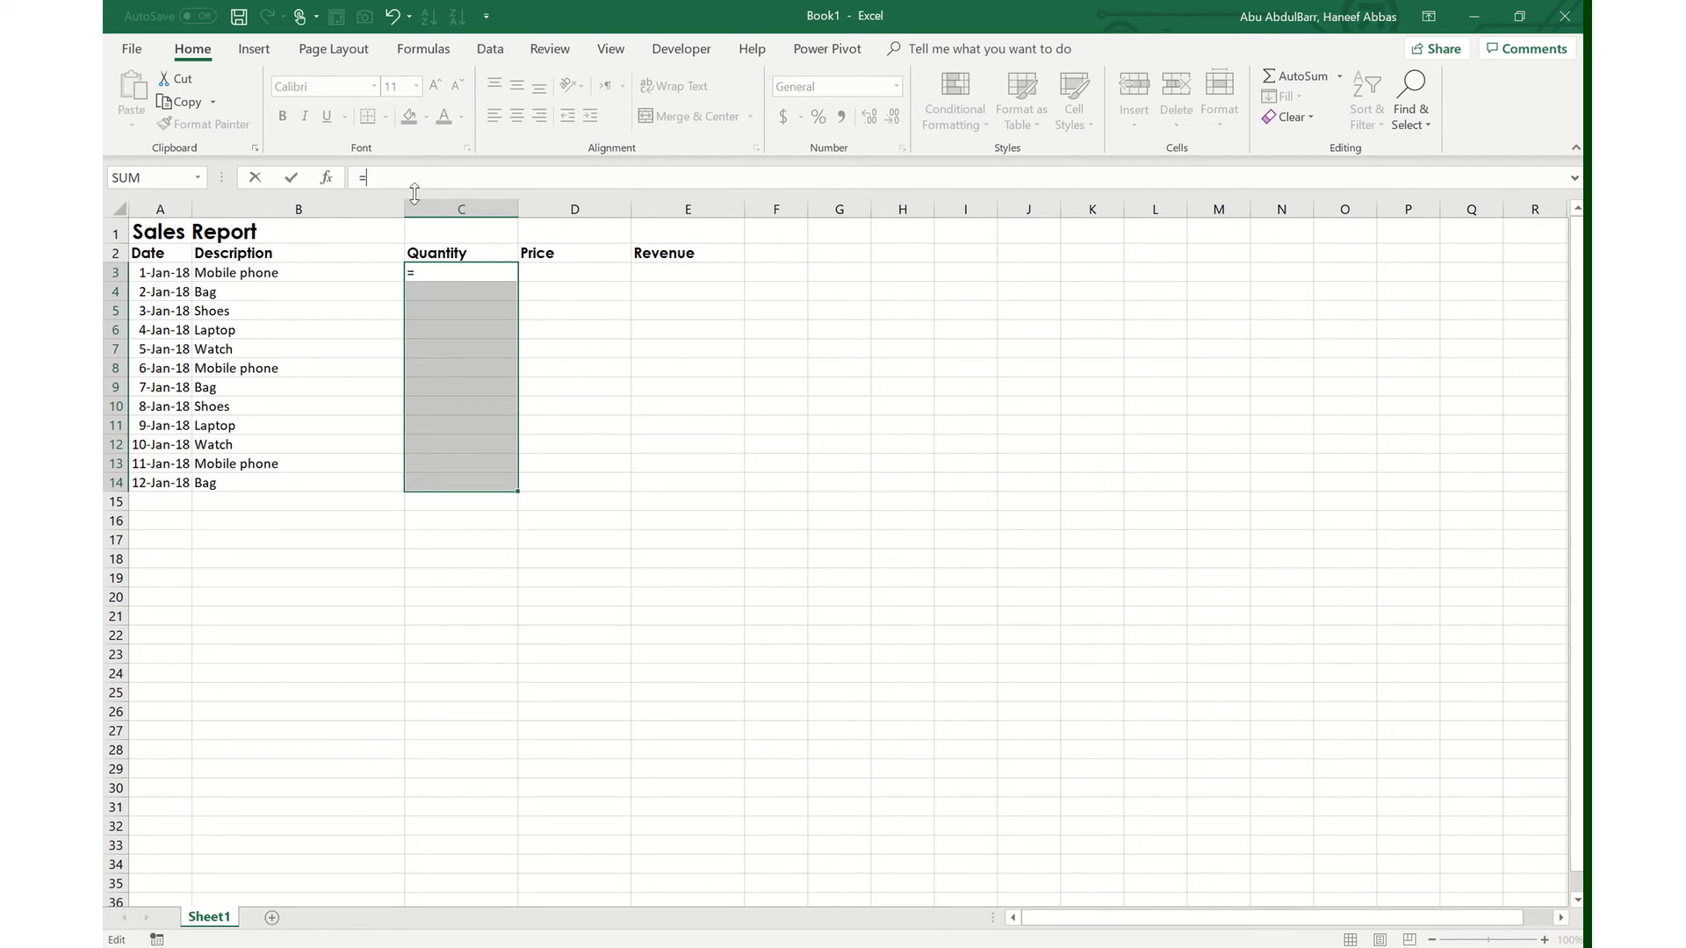
text(rand)
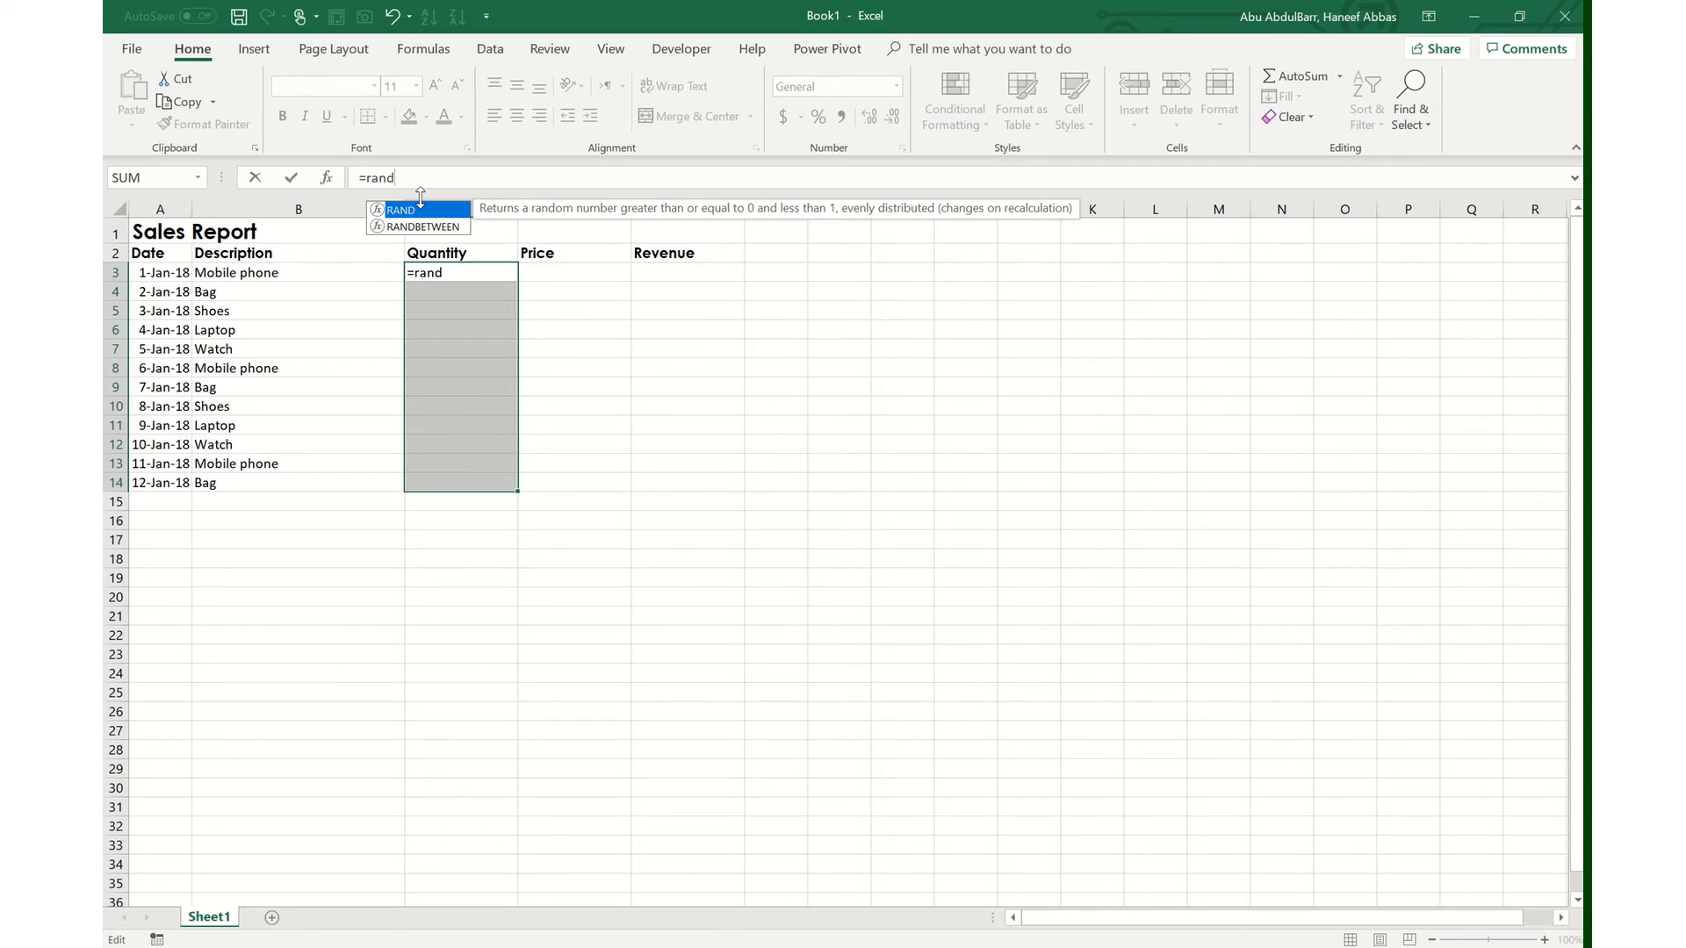
key(Down)
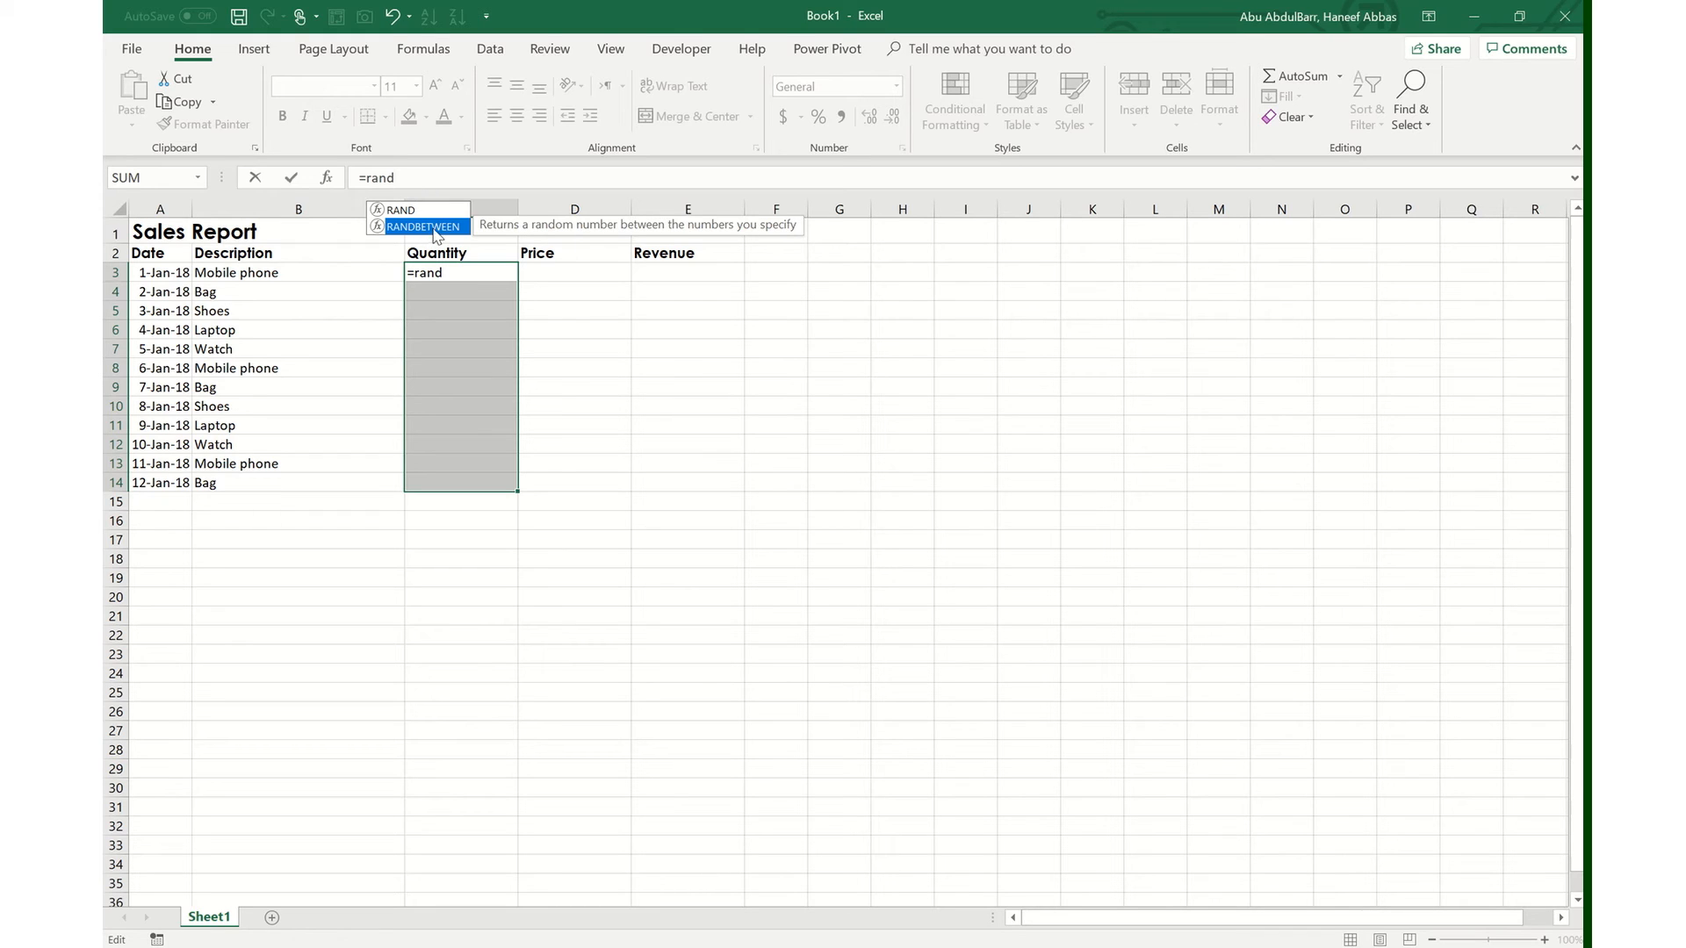
key(Tab)
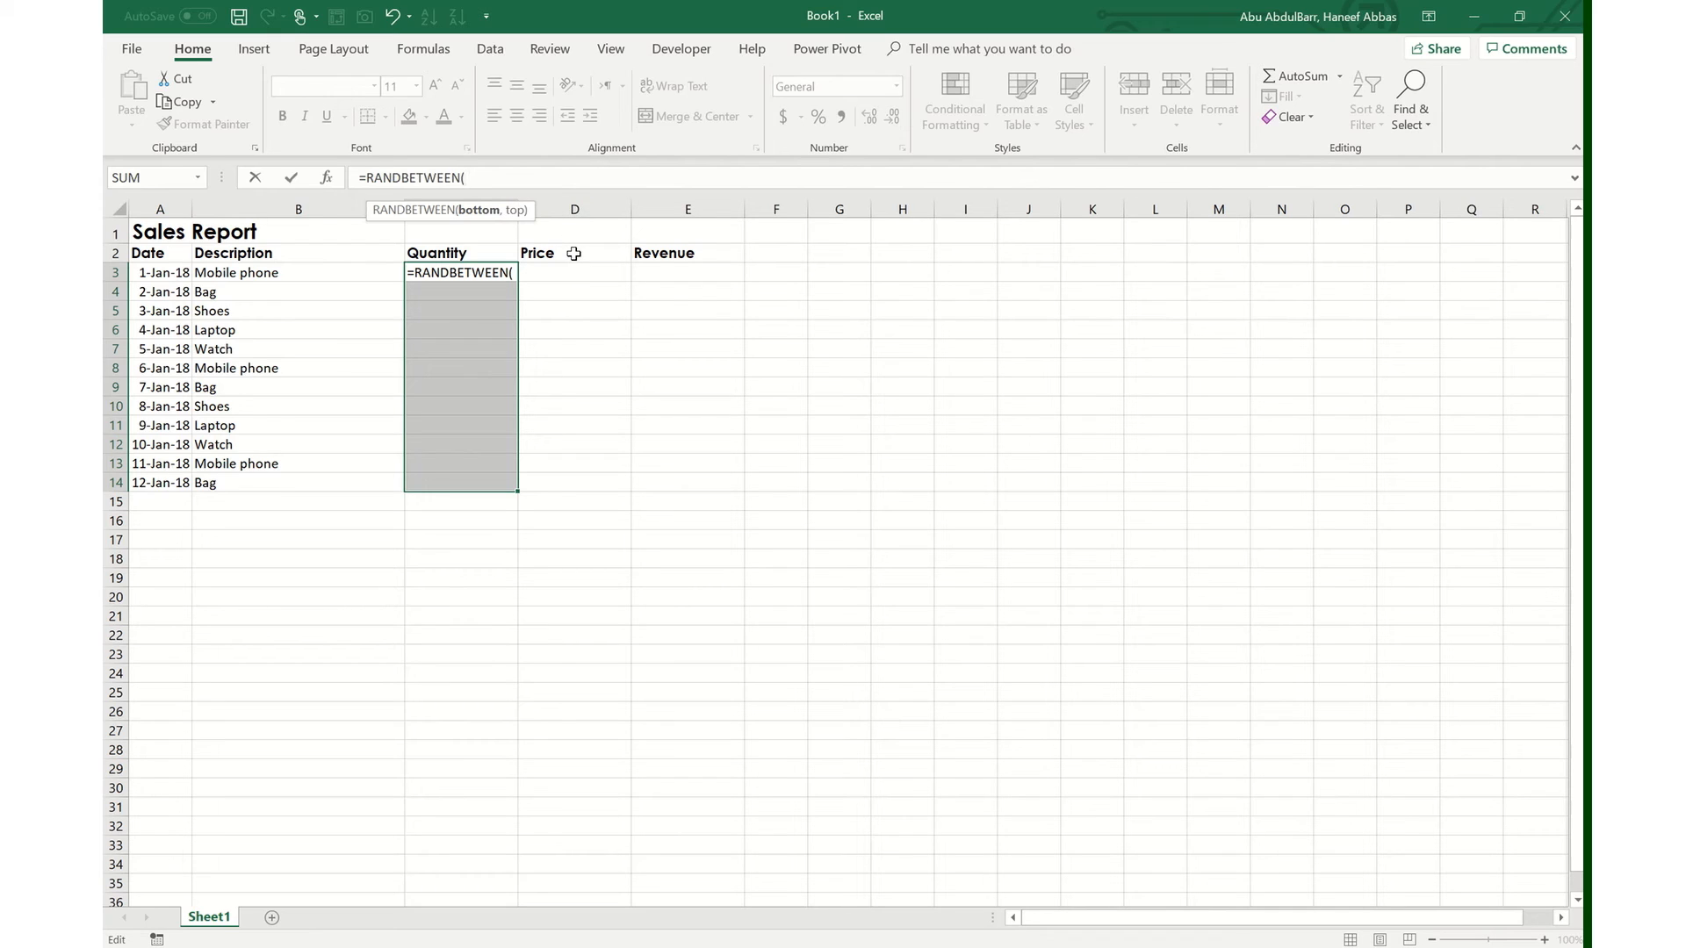
text(1,100)
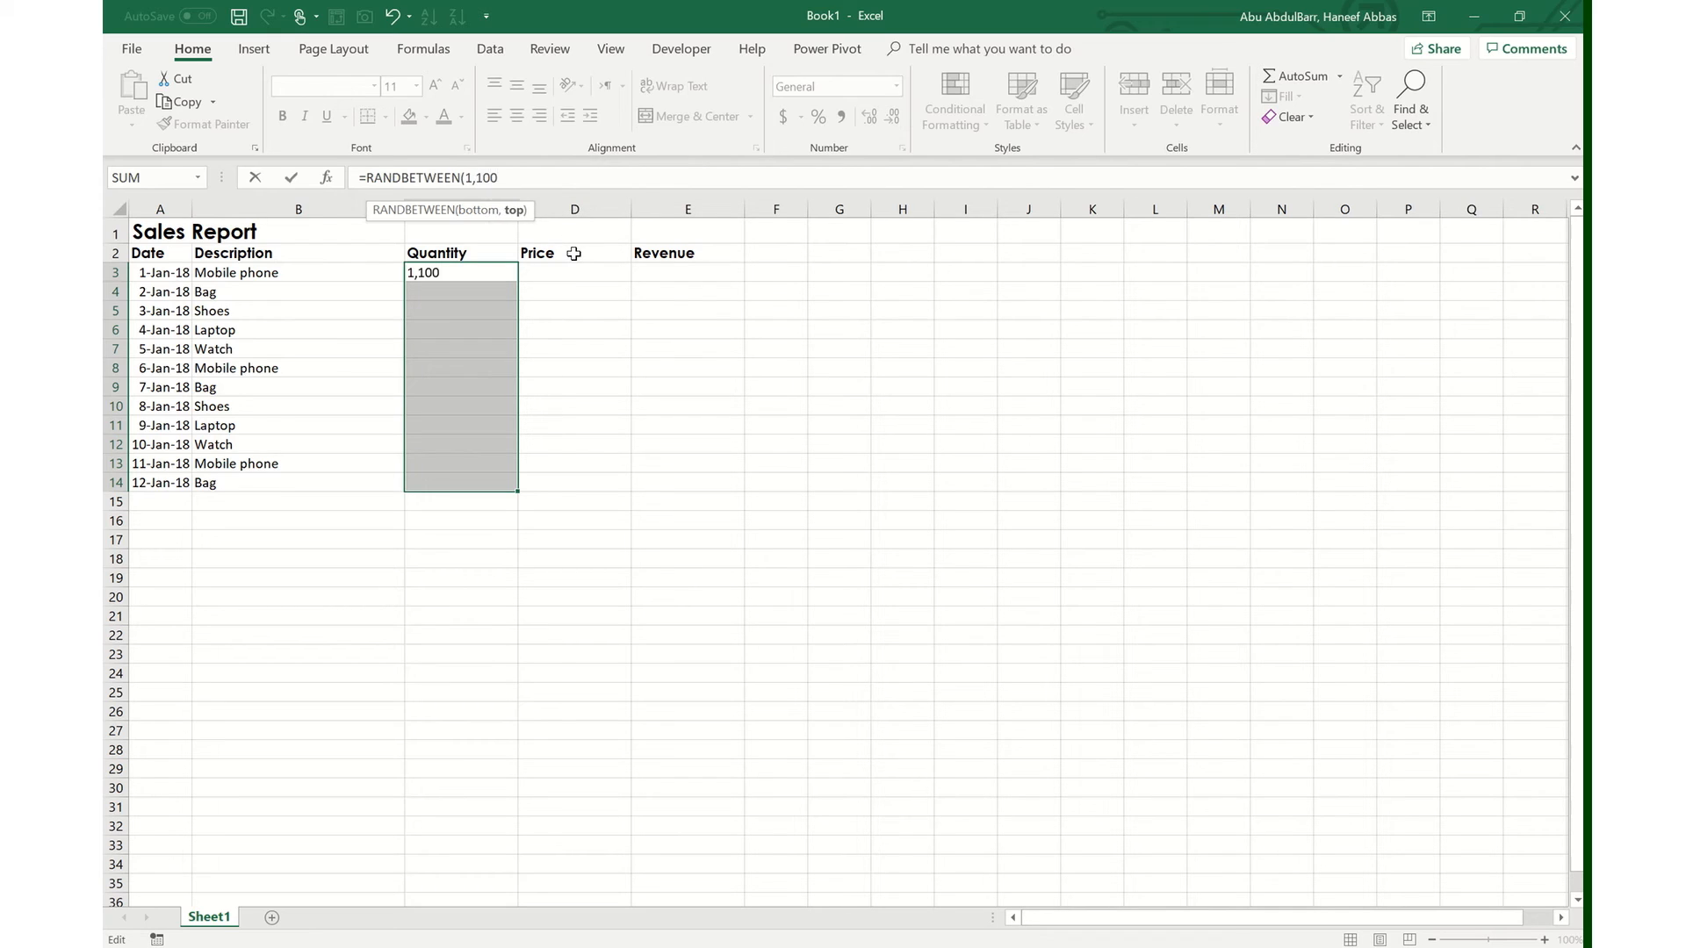
text())
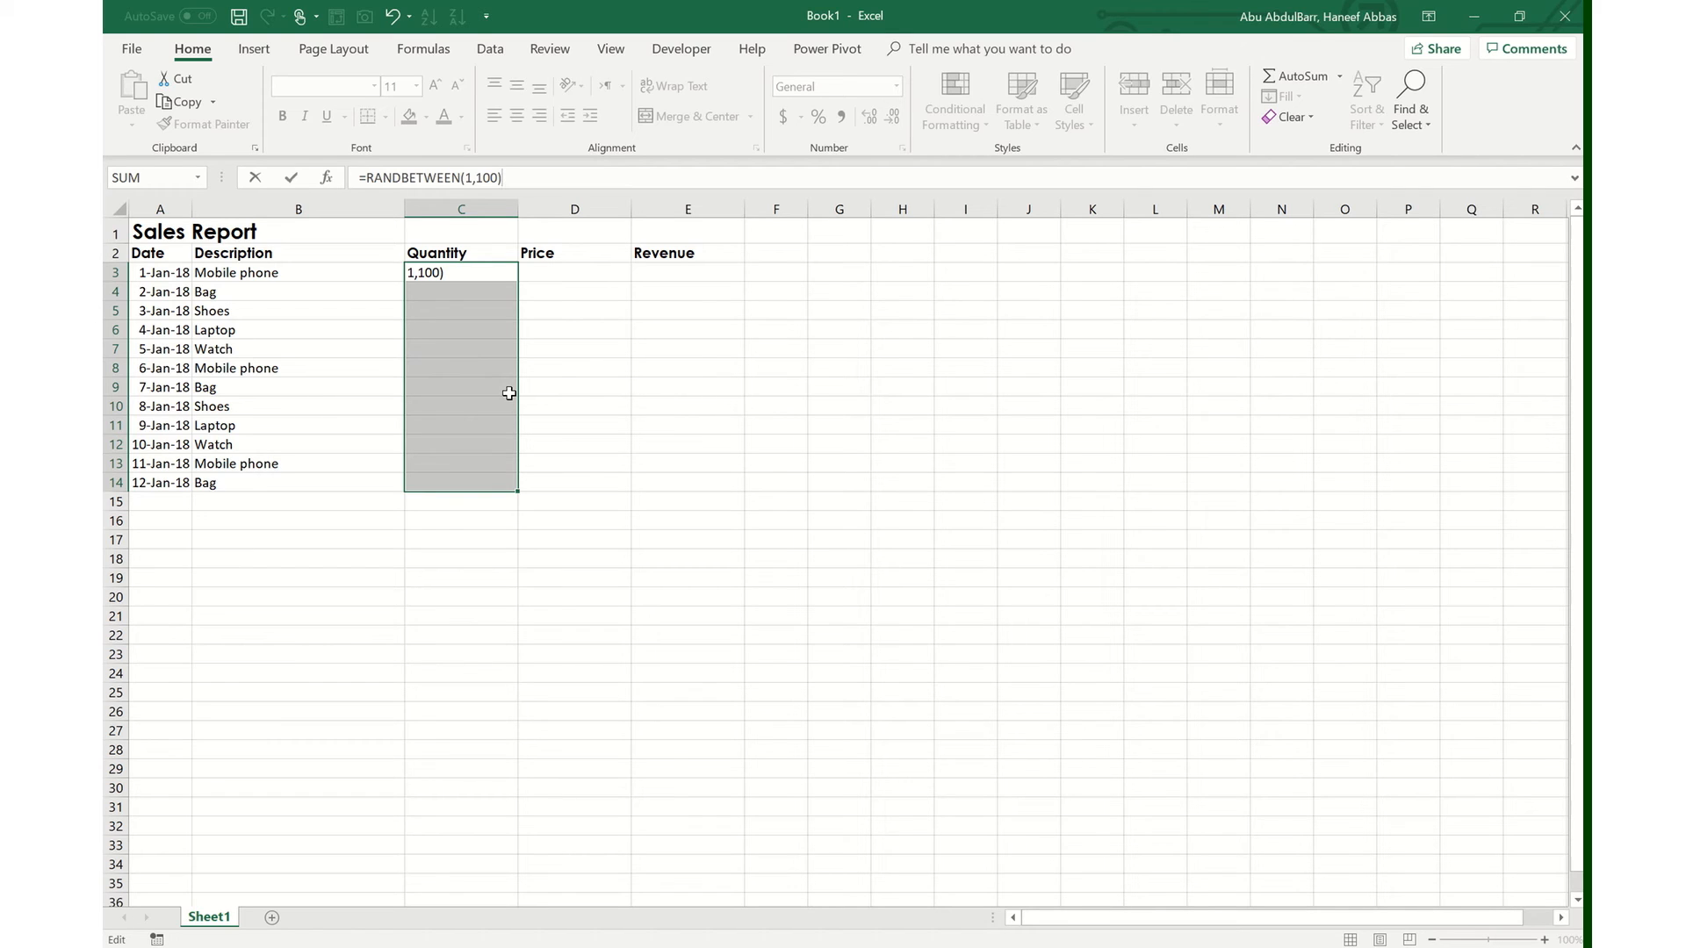
key(ctrl+Return)
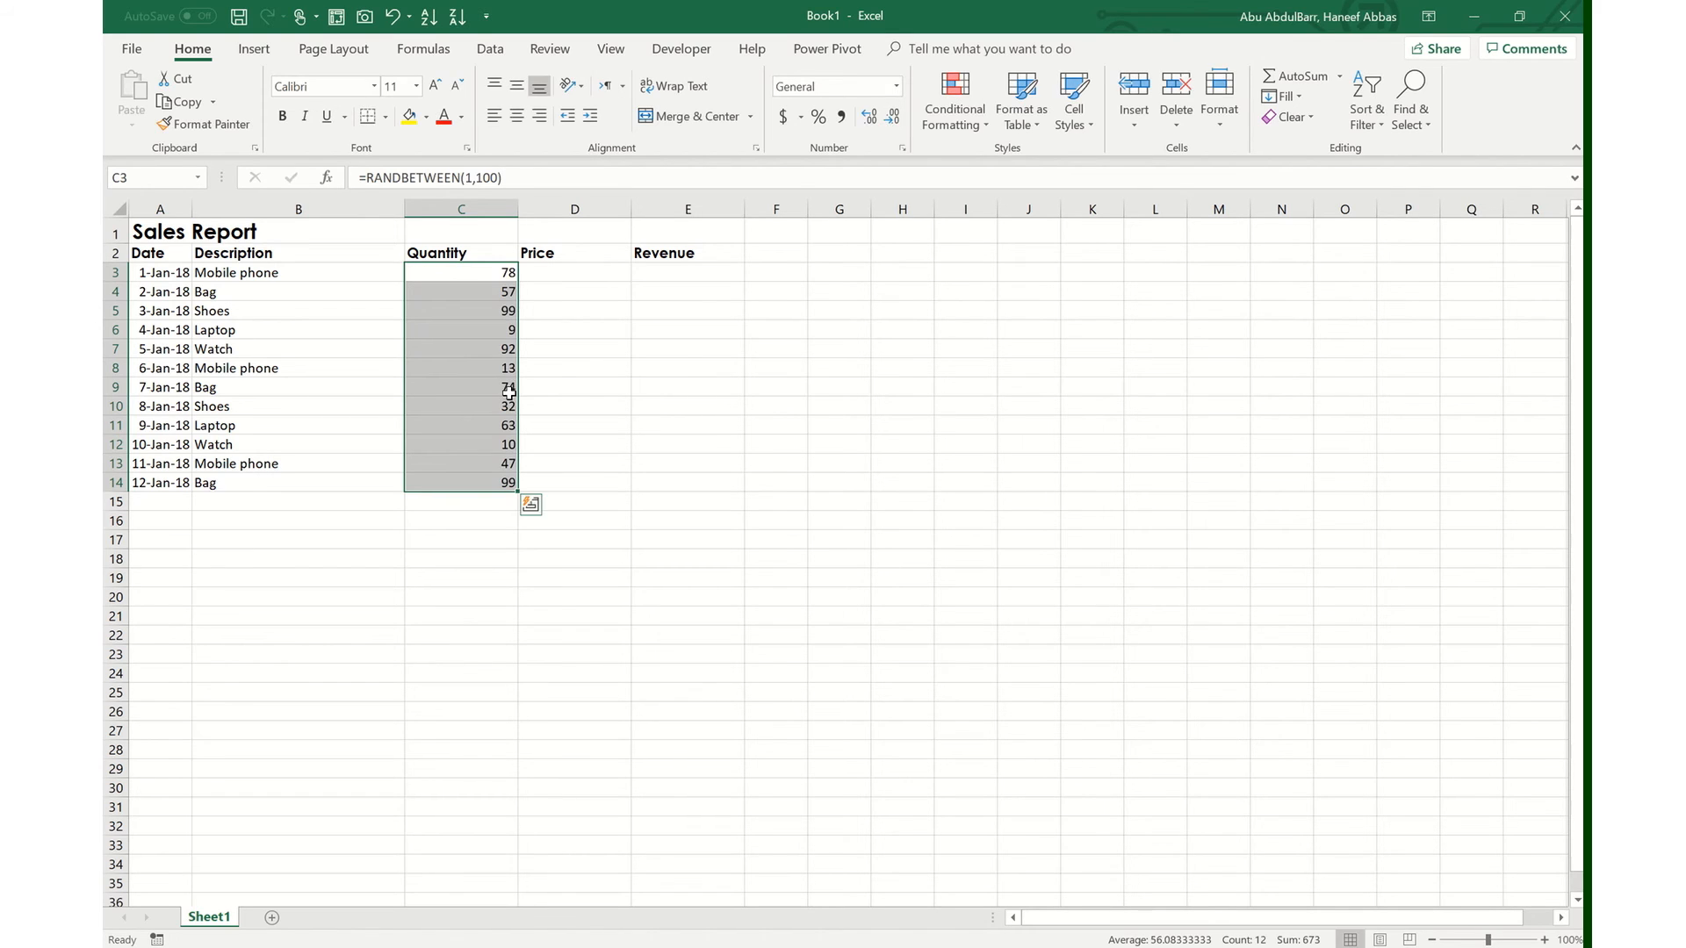
- Examine the generated quantities and the formula behind each cell in the Quantity column
click(498, 309)
key(Down)
key(Down)
key(Down)
key(Down)
key(Down)
key(Down)
key(Down)
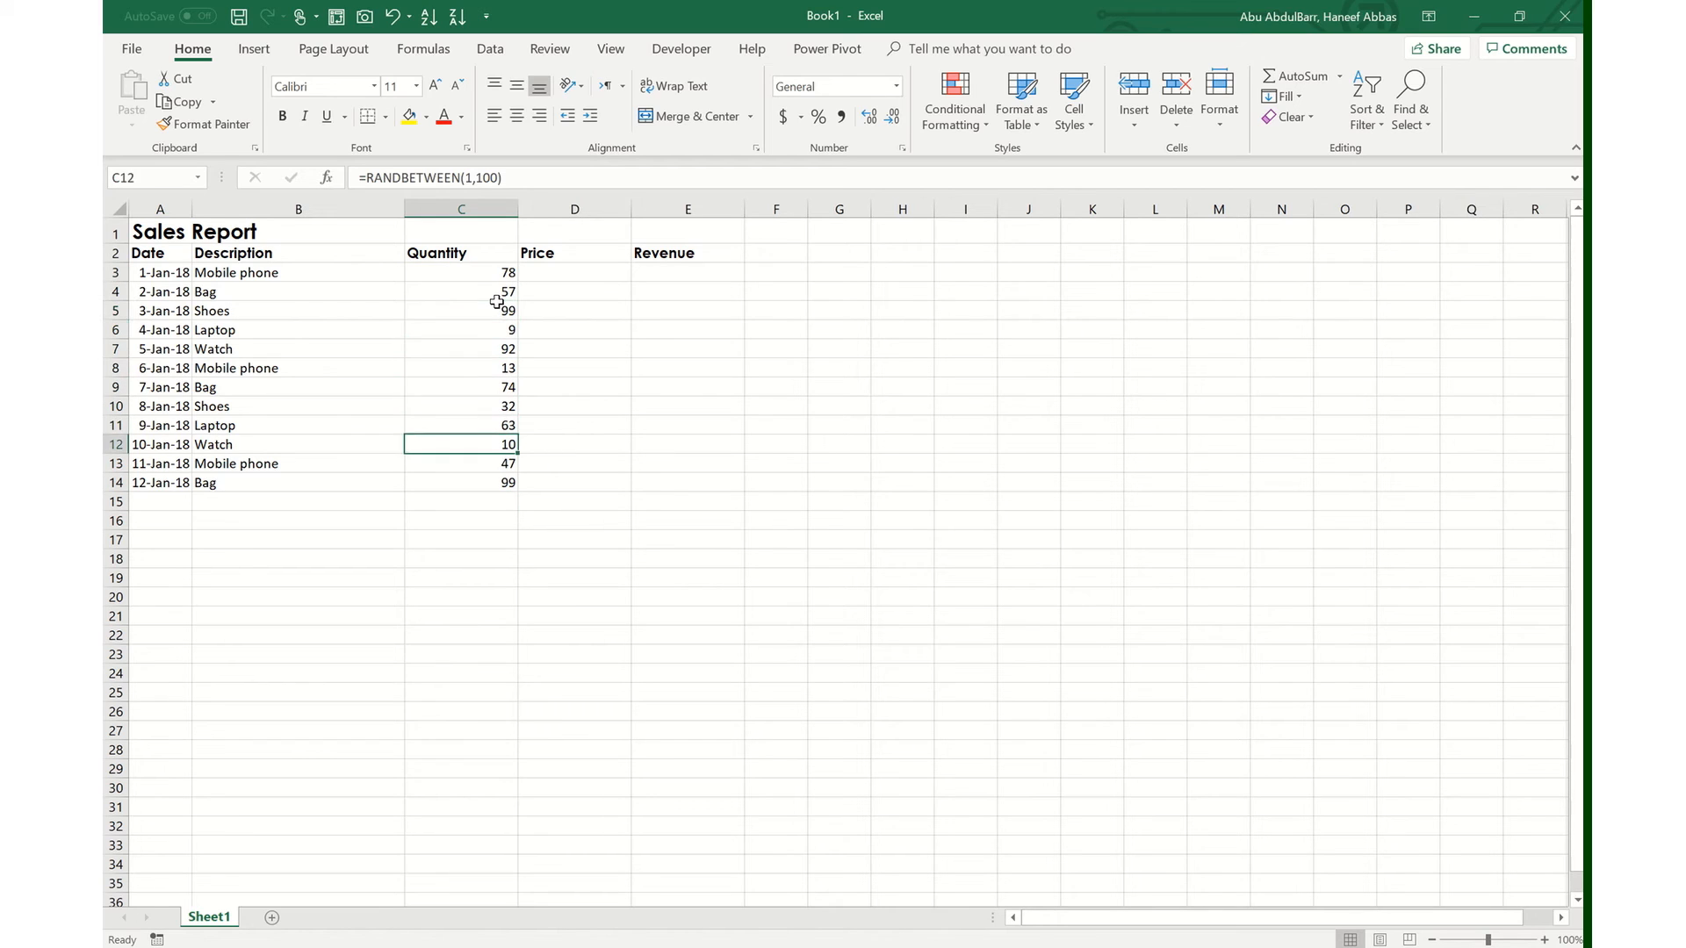
key(Up)
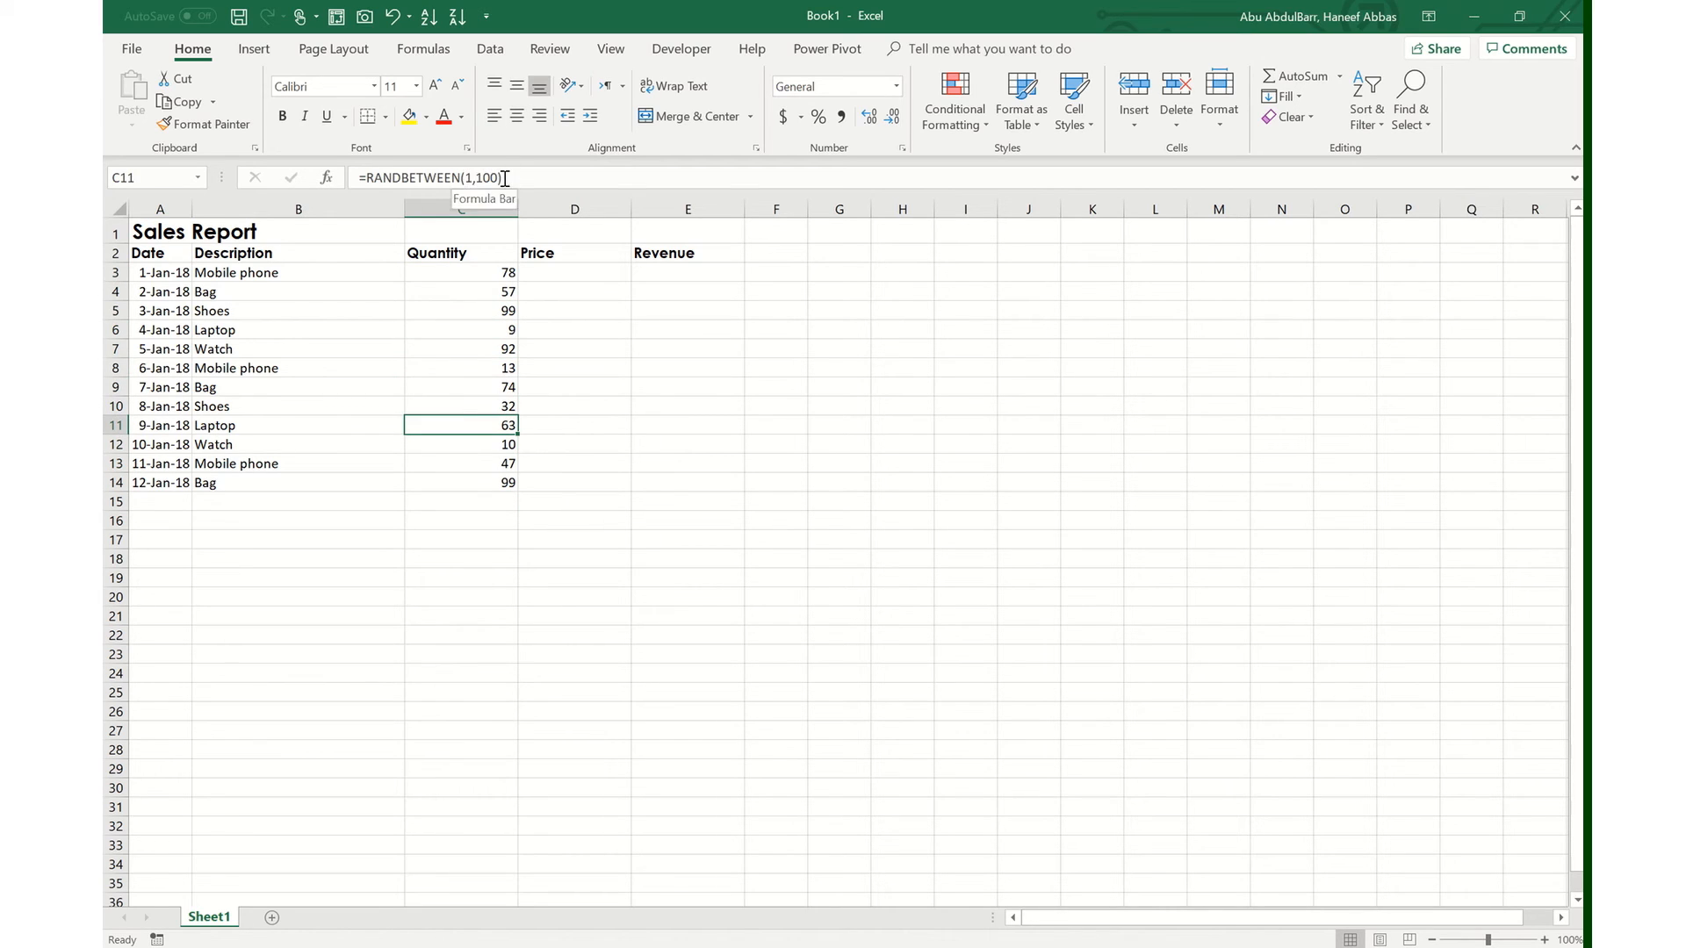
key(Up)
key(Up)
key(Up)
key(Up)
key(Up)
key(Up)
key(Up)
key(Up)
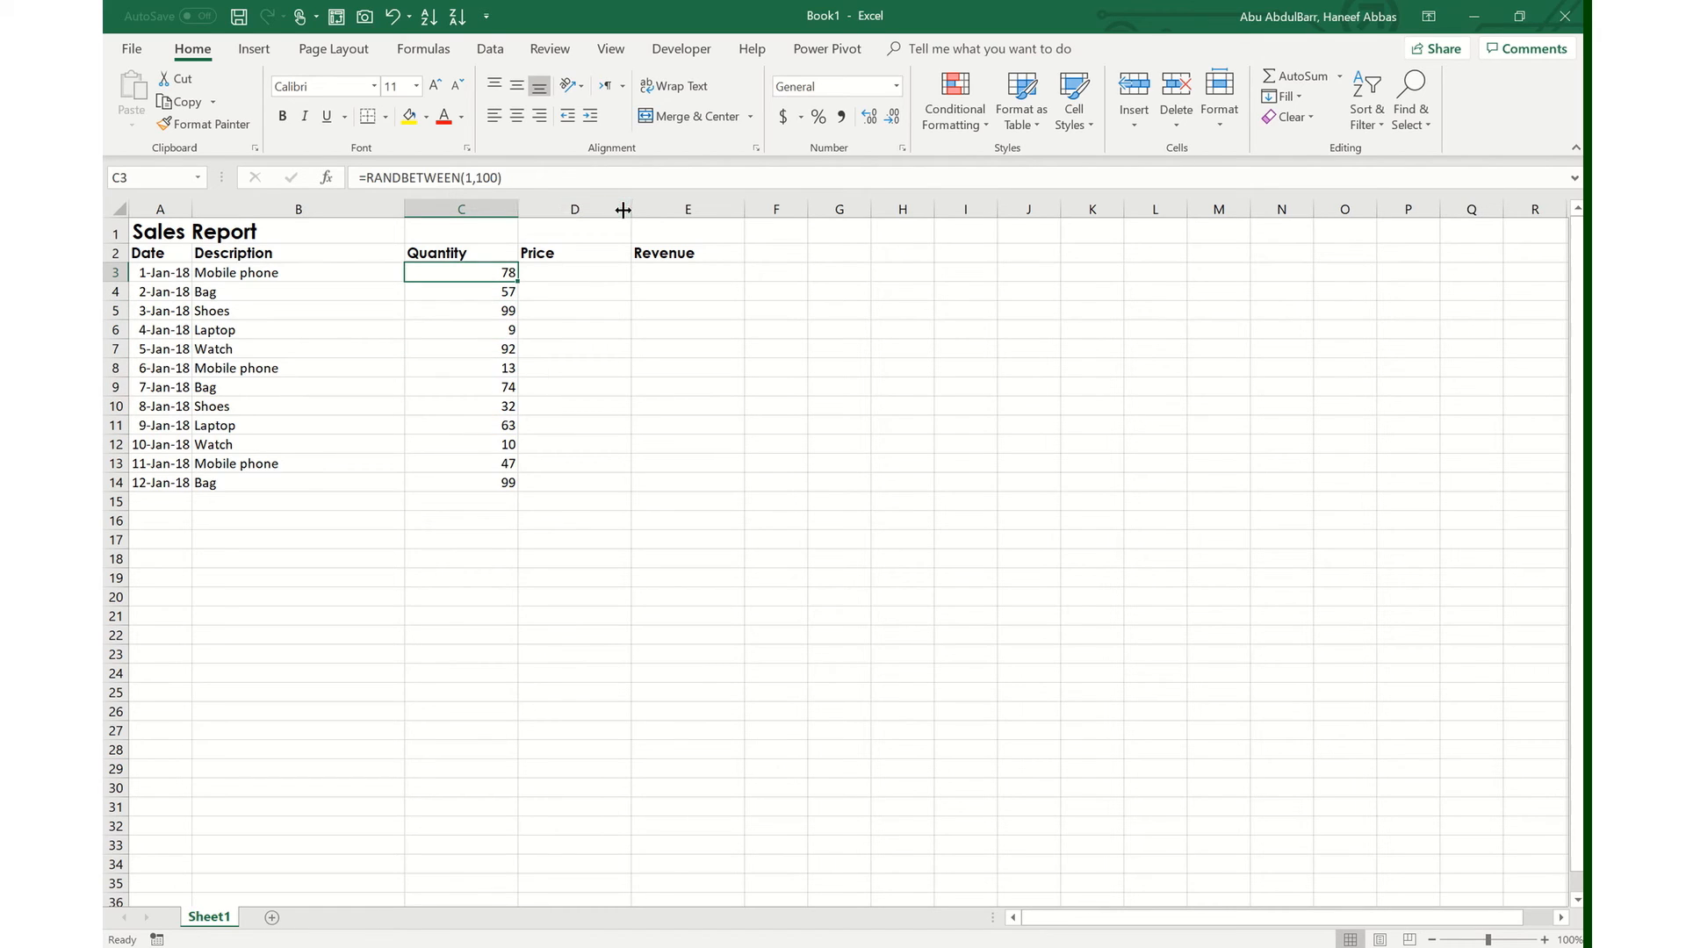
- Fill the Price cells D3:D14 with the formula =RANDBETWEEN(1000,25000) in a single entry
click(560, 268)
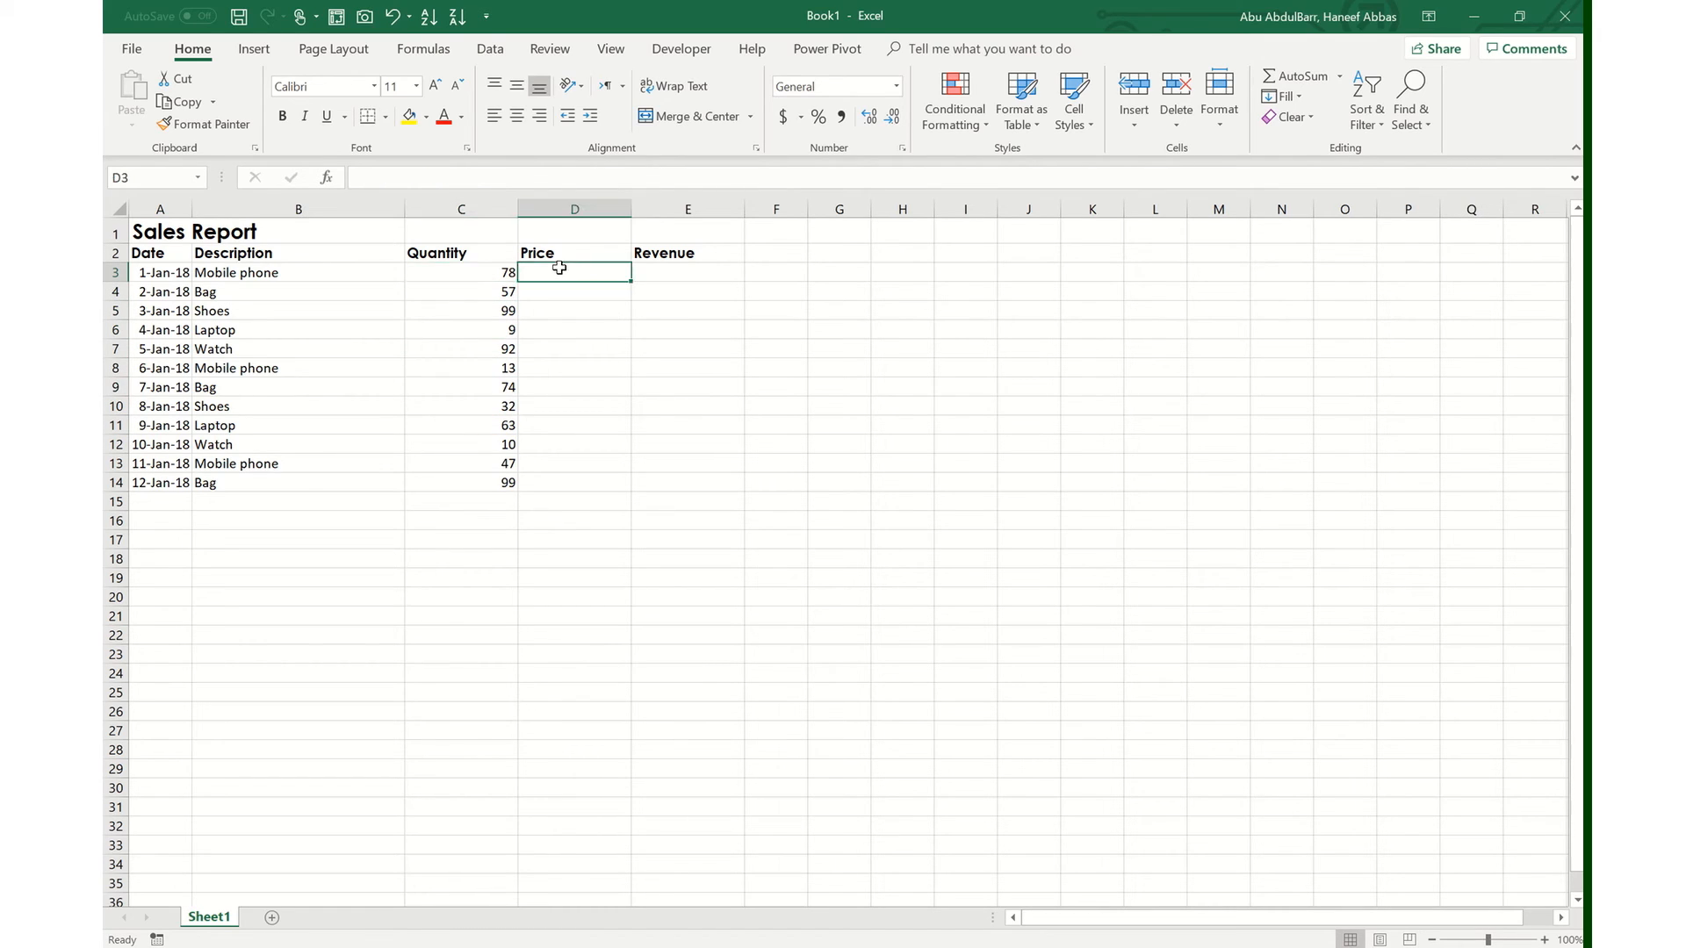
key(shift+Down)
key(shift+Down)
key(shift+Down)
key(shift+Down)
key(shift+Down)
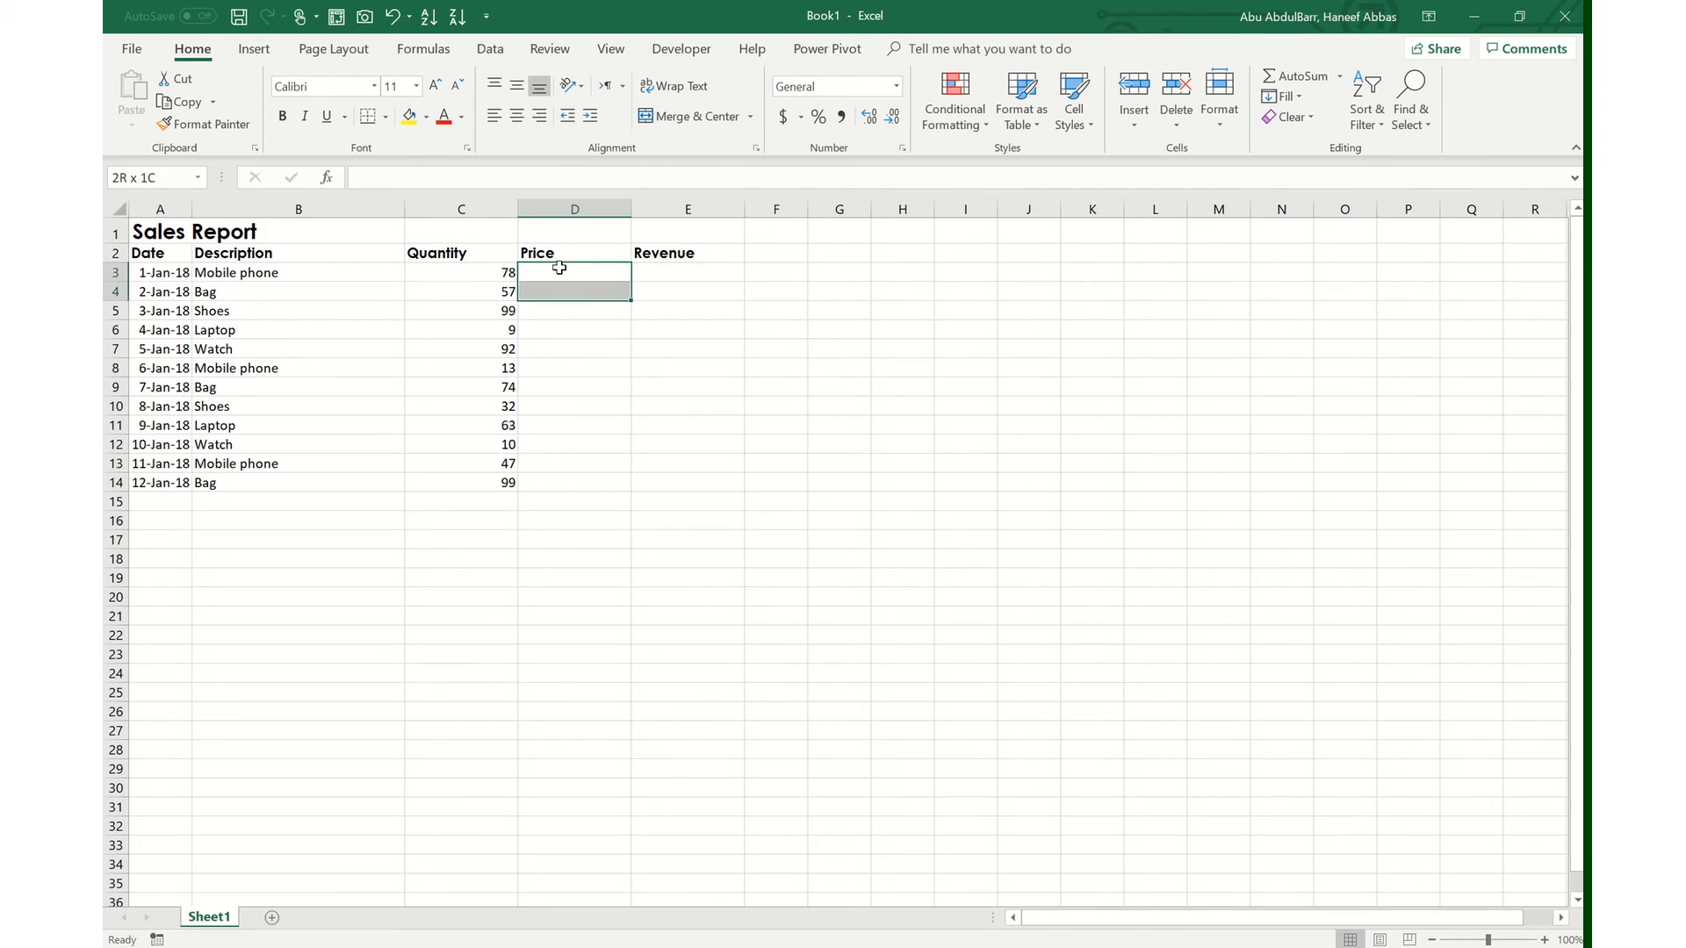
key(Up)
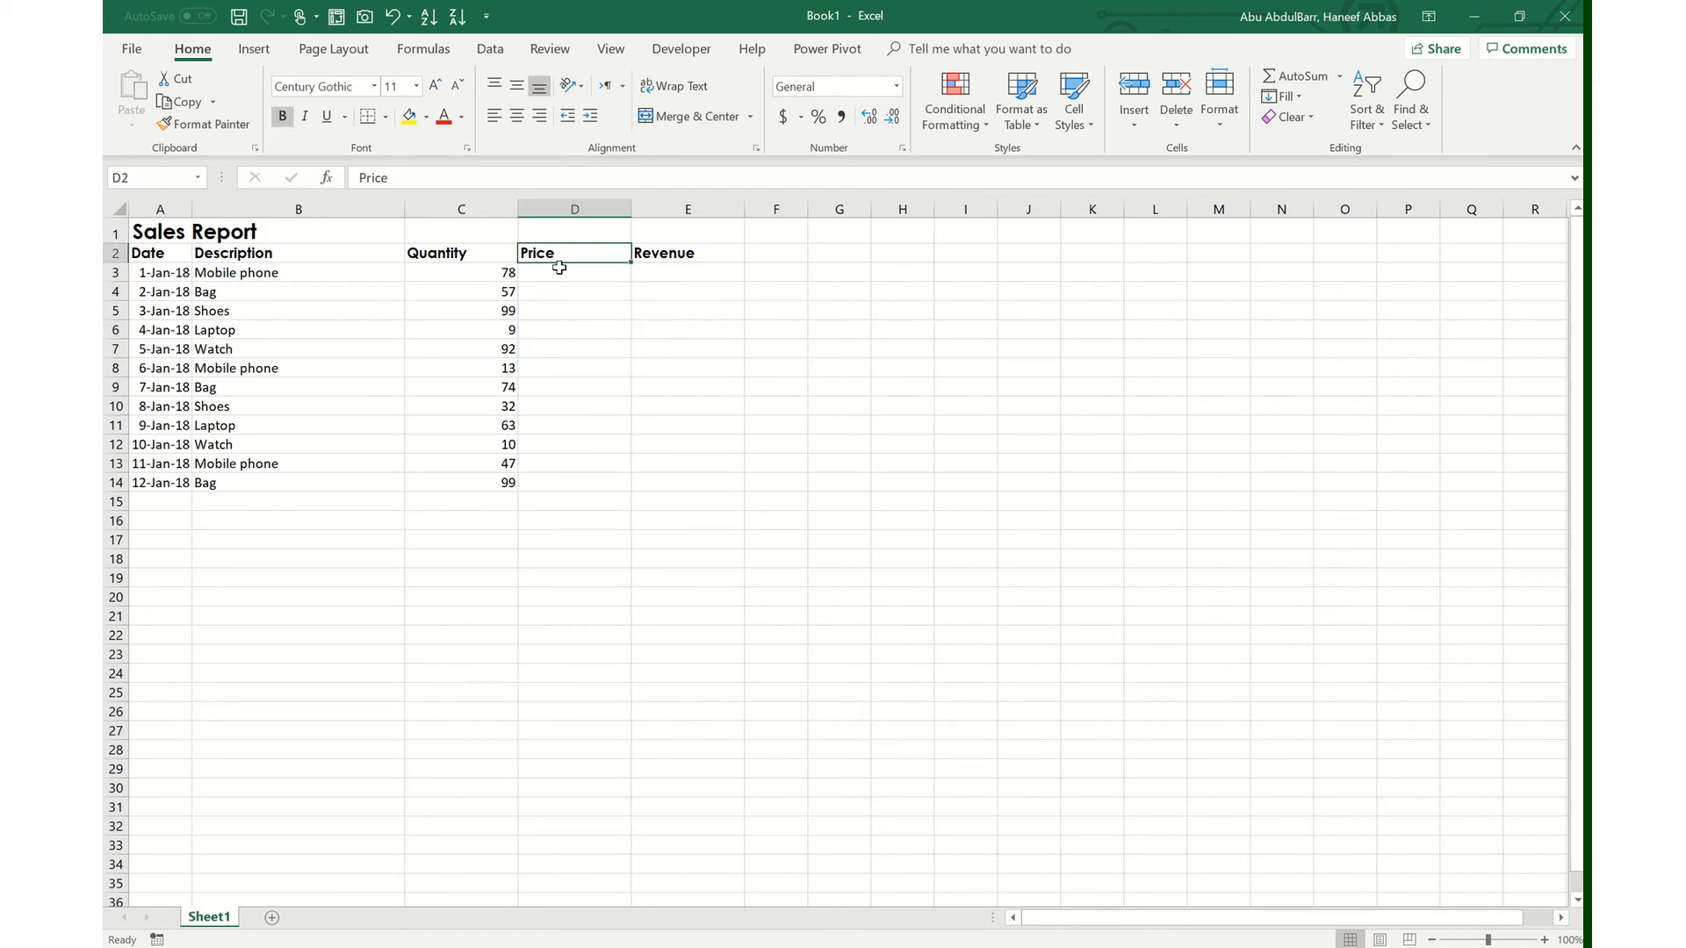
key(Down)
key(shift+Down)
key(shift+Down)
key(shift+Down)
key(shift+Down)
key(shift+Down)
key(shift+Down)
key(shift+Down)
key(shift+Down)
key(shift+Down)
key(shift+Down)
key(shift+Down)
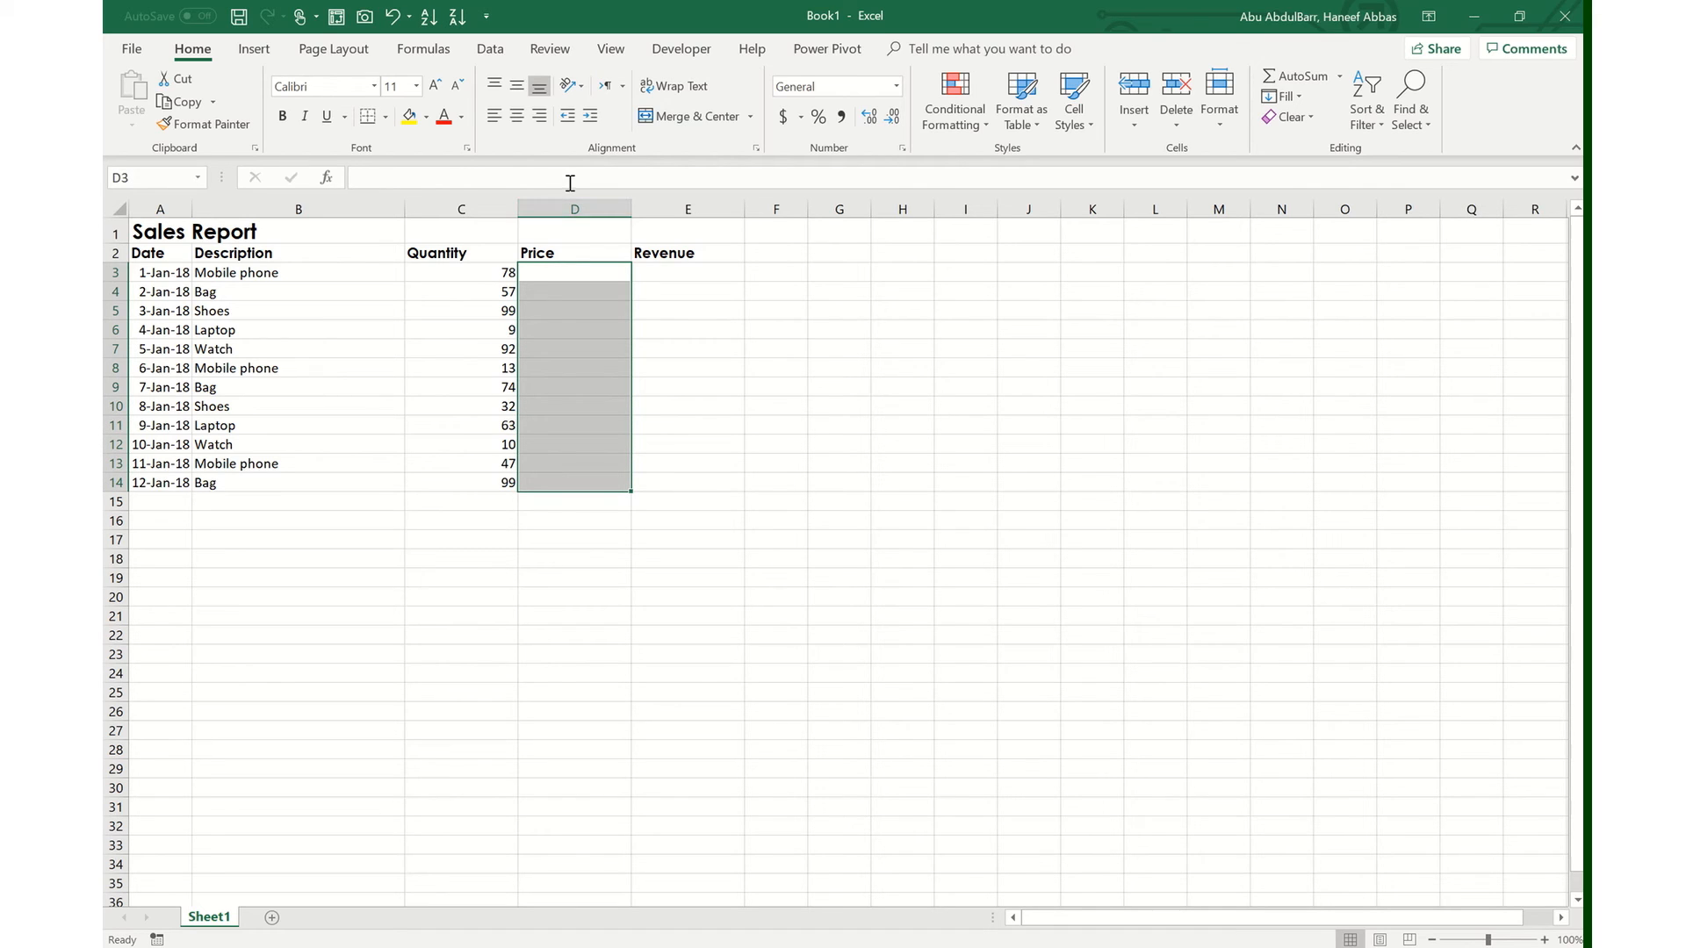
text(=)
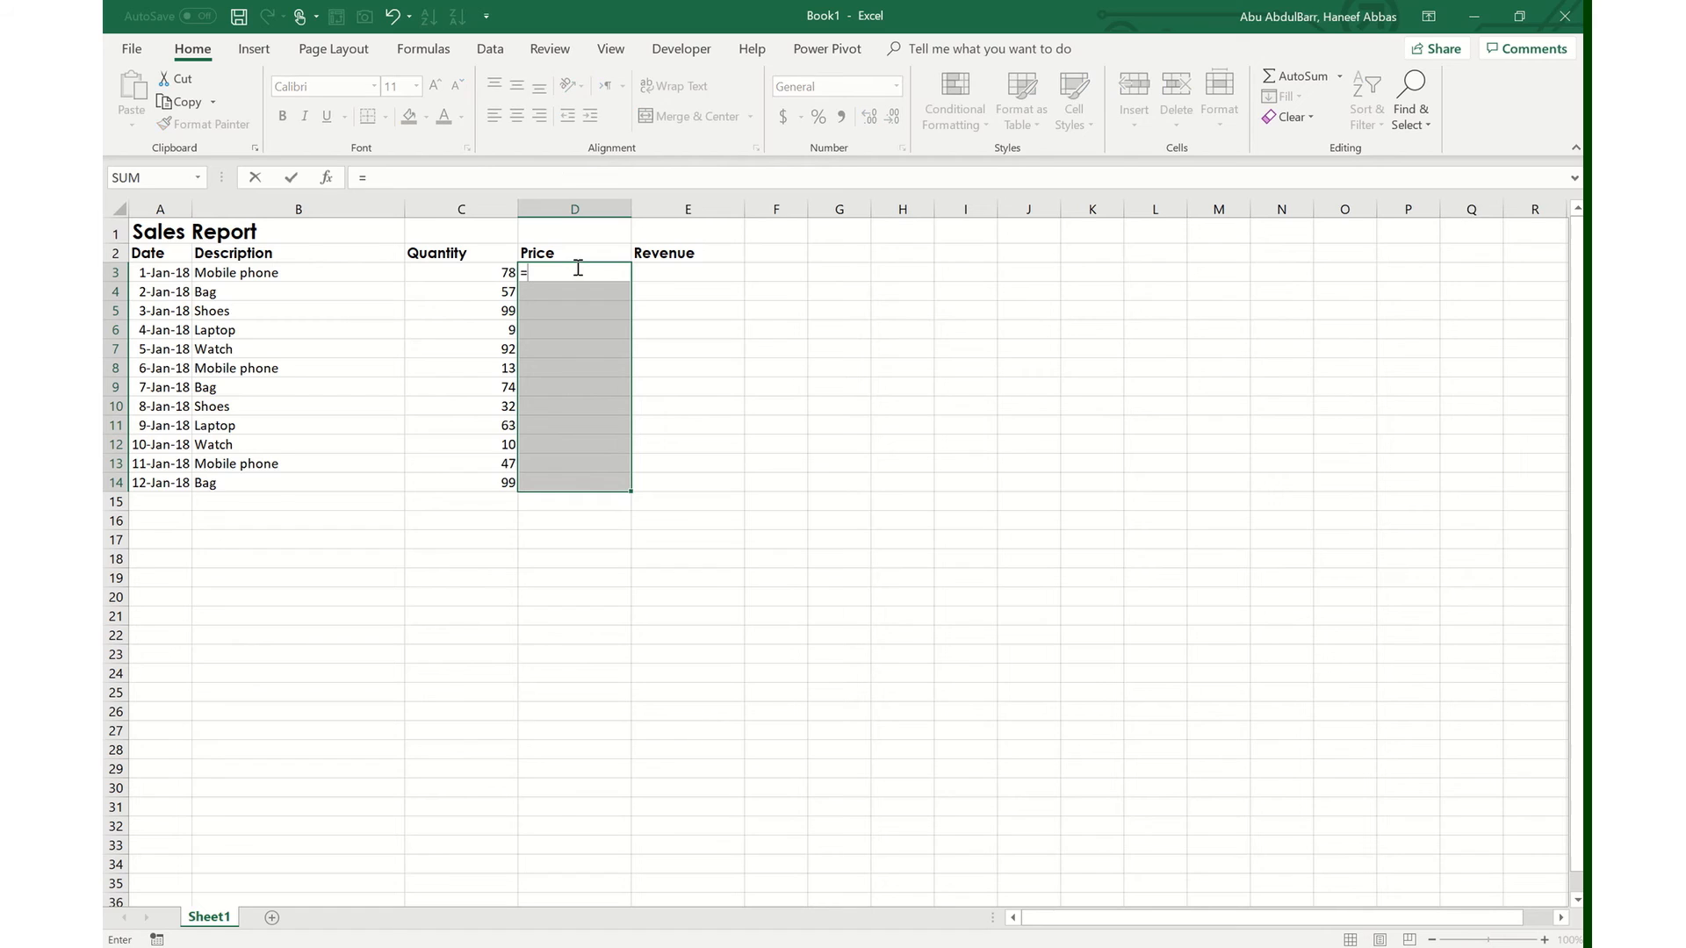
text(rand)
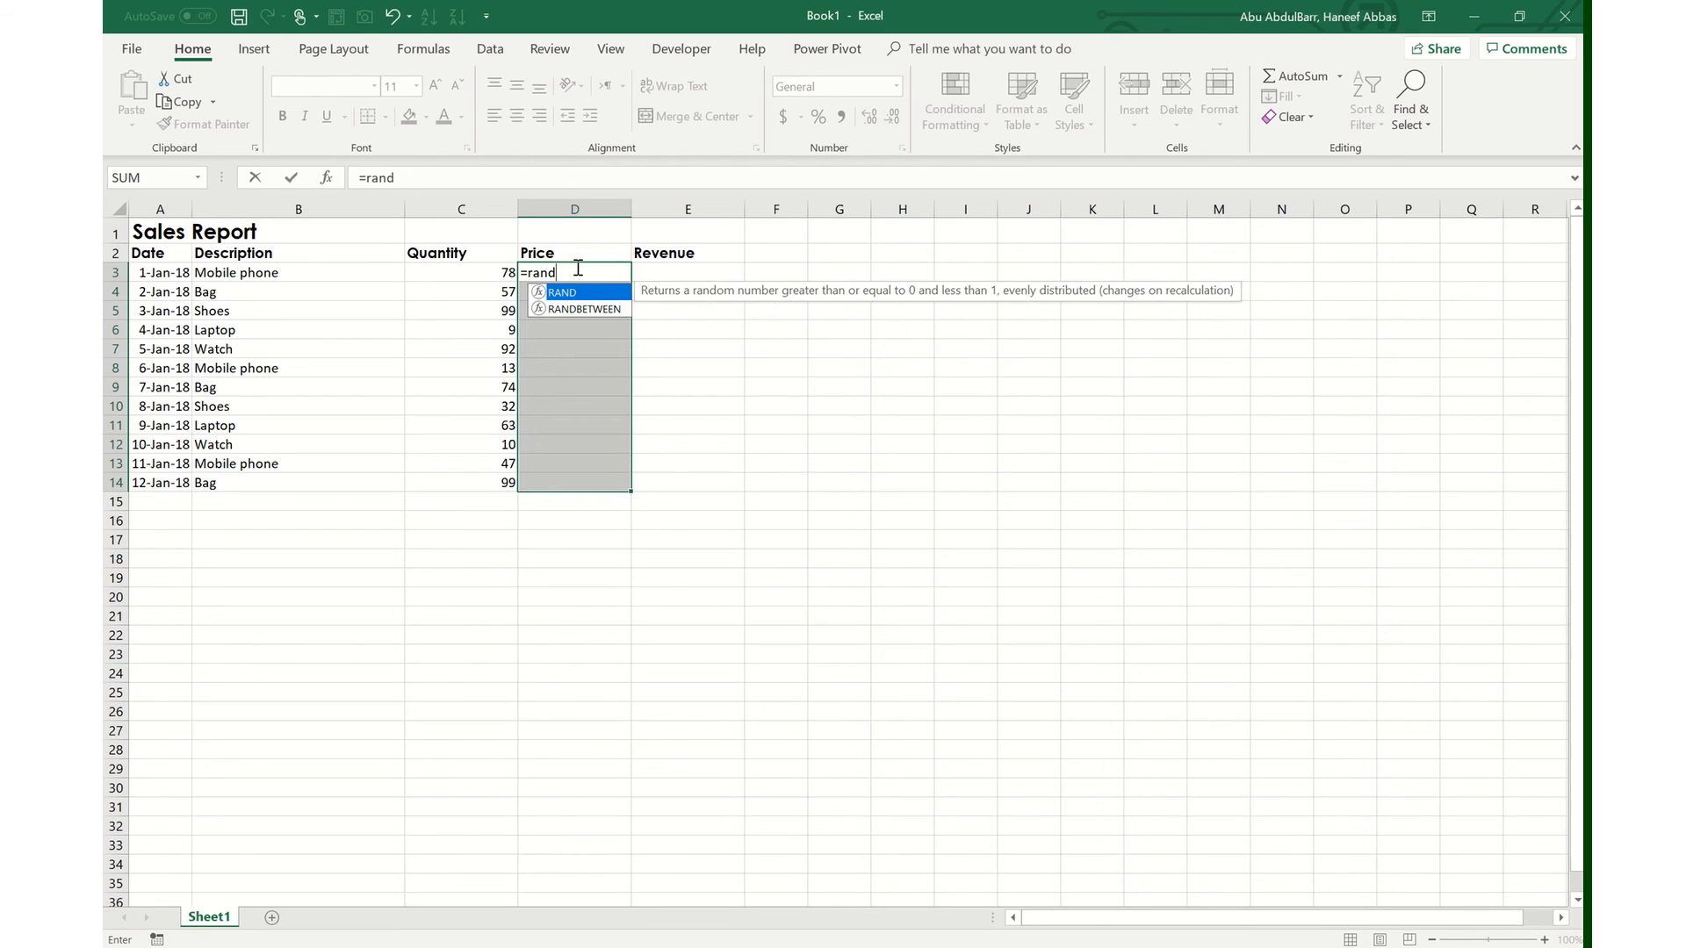
key(Down)
key(Tab)
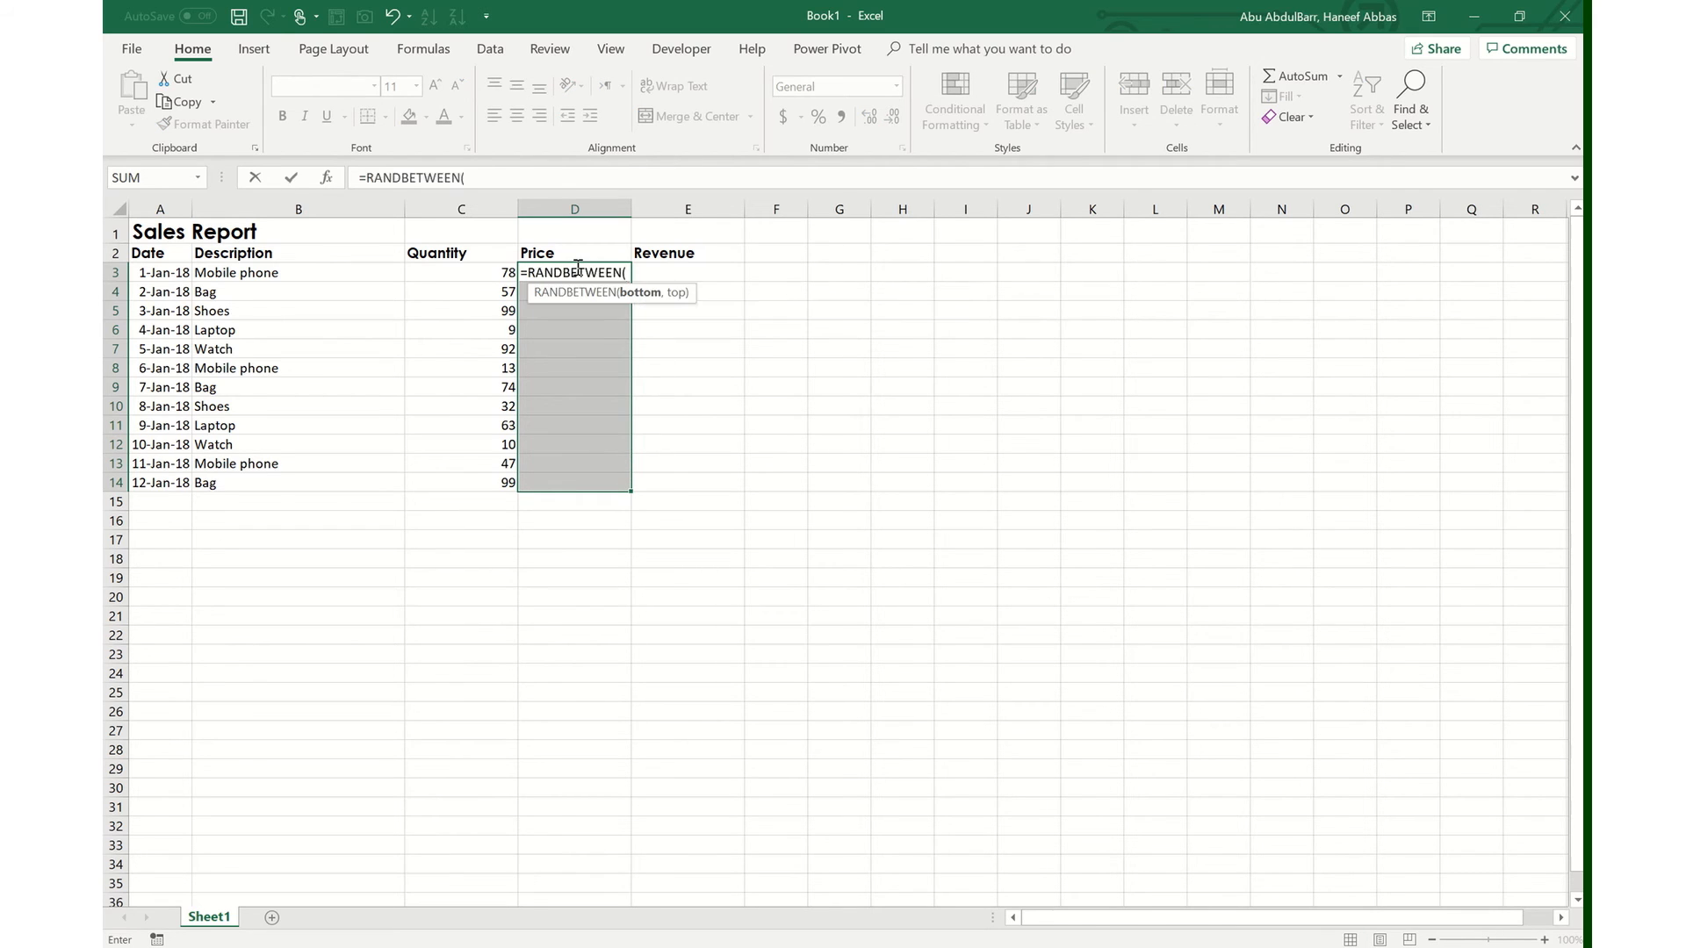
text(1000,25000)
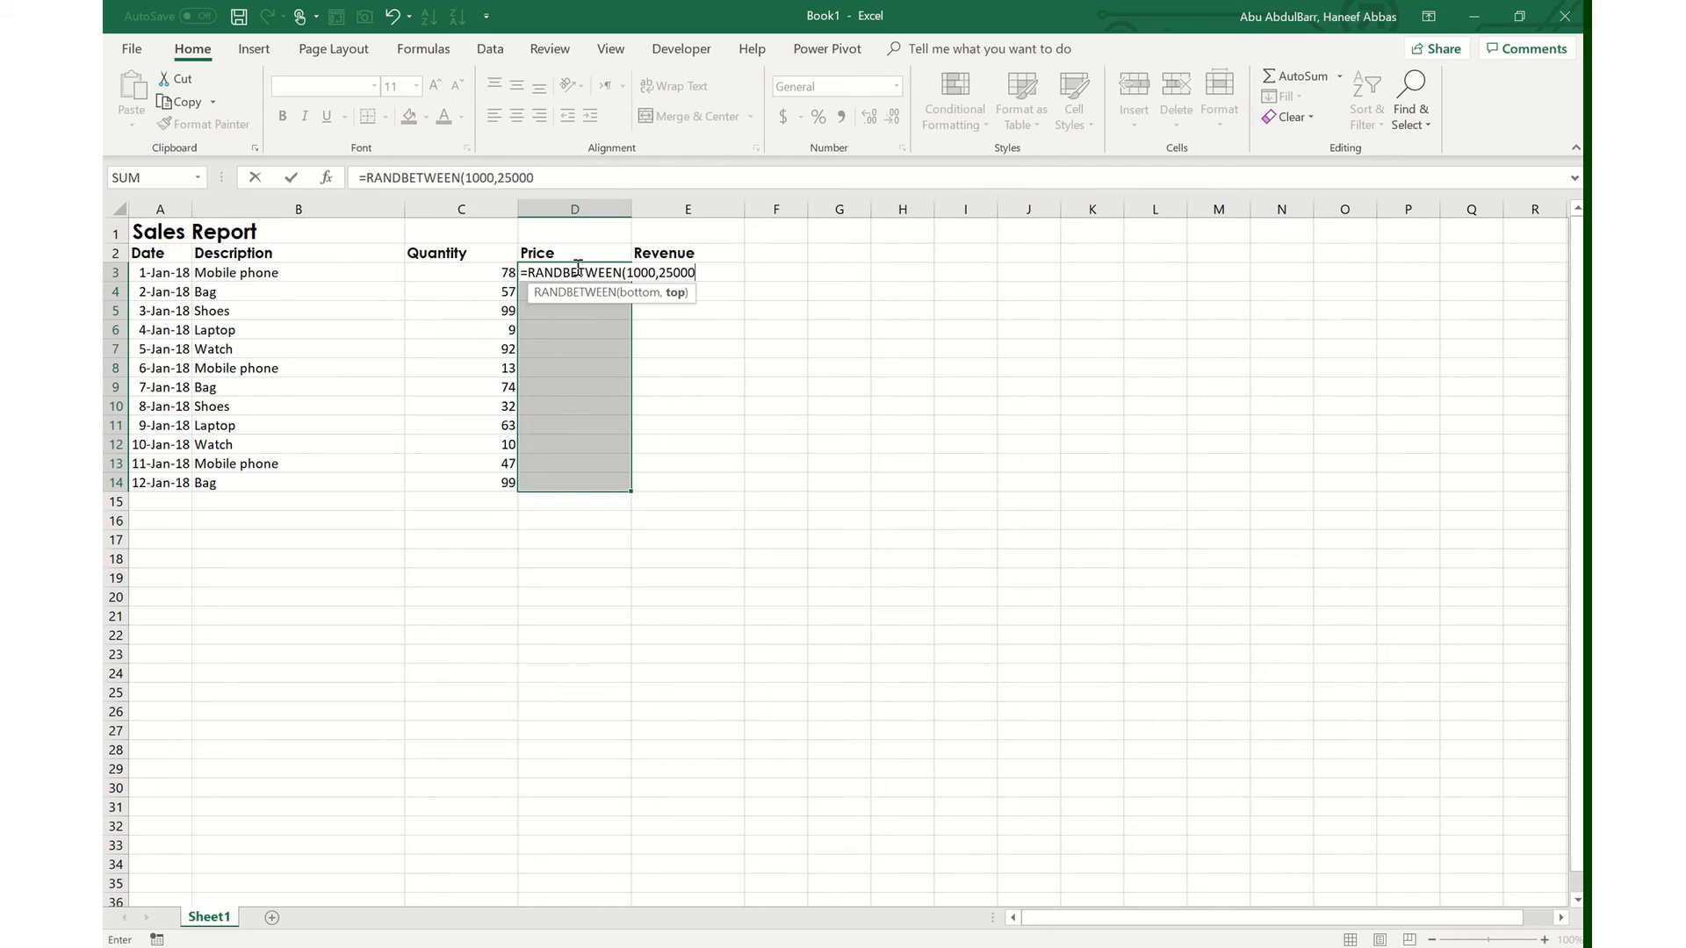
key(ctrl+Return)
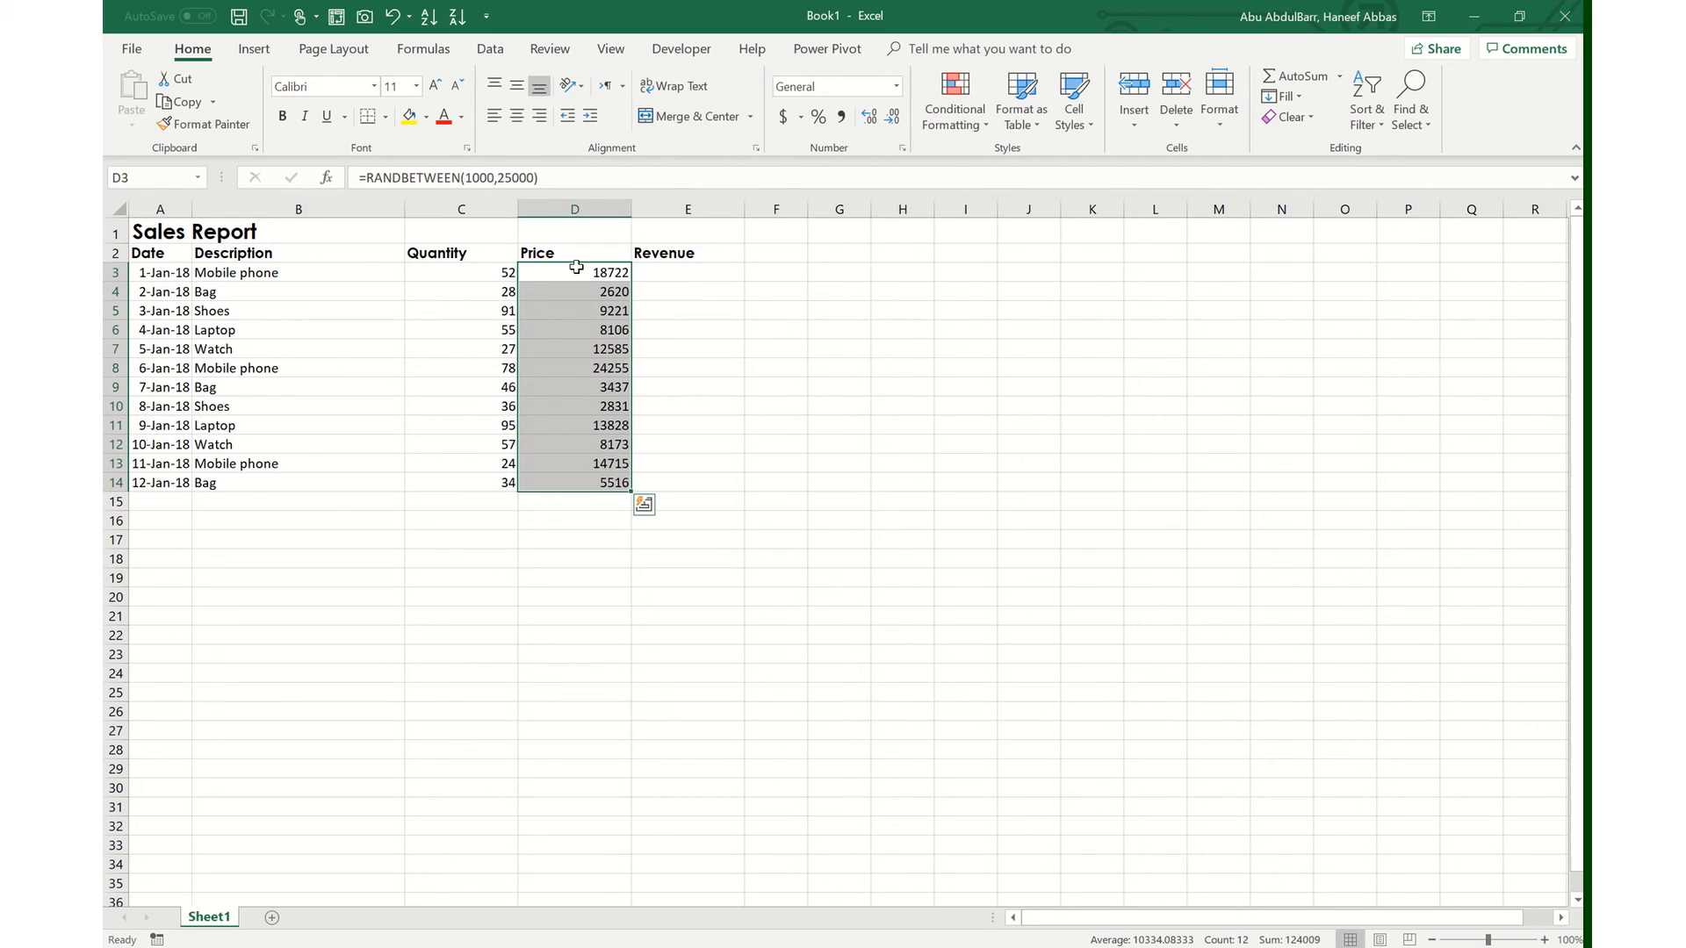
- Examine the generated Quantity and Price figures alongside the empty Revenue column
key(Left)
key(Down)
key(Down)
key(Down)
key(Down)
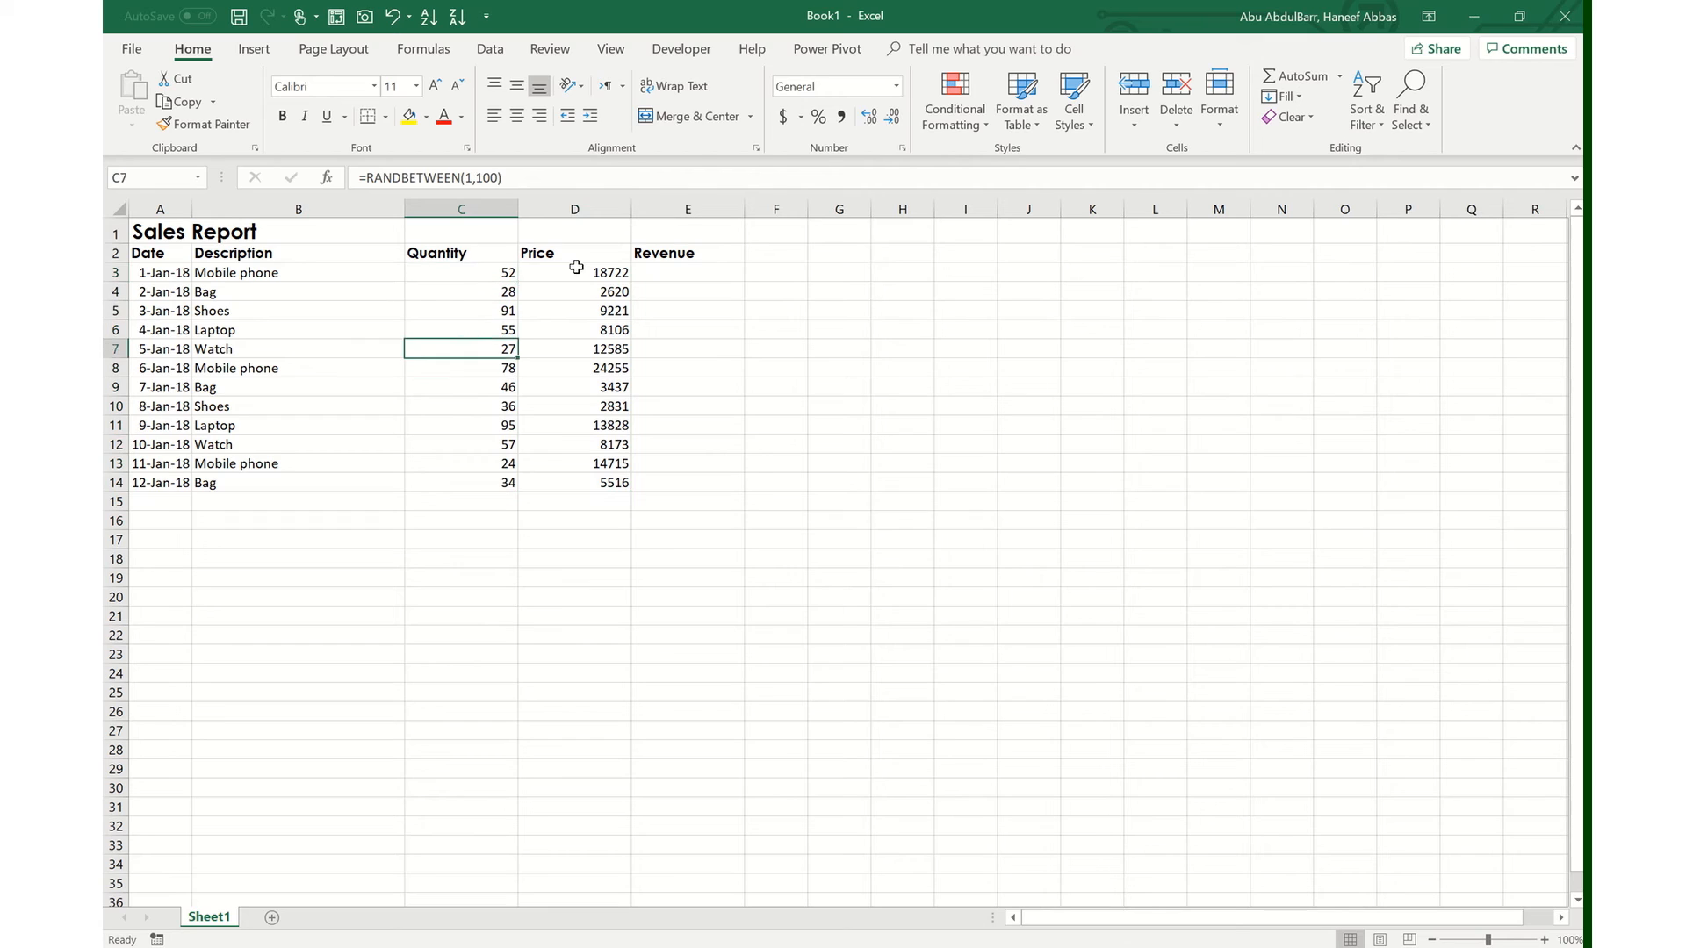
key(Up)
key(Right)
key(Right)
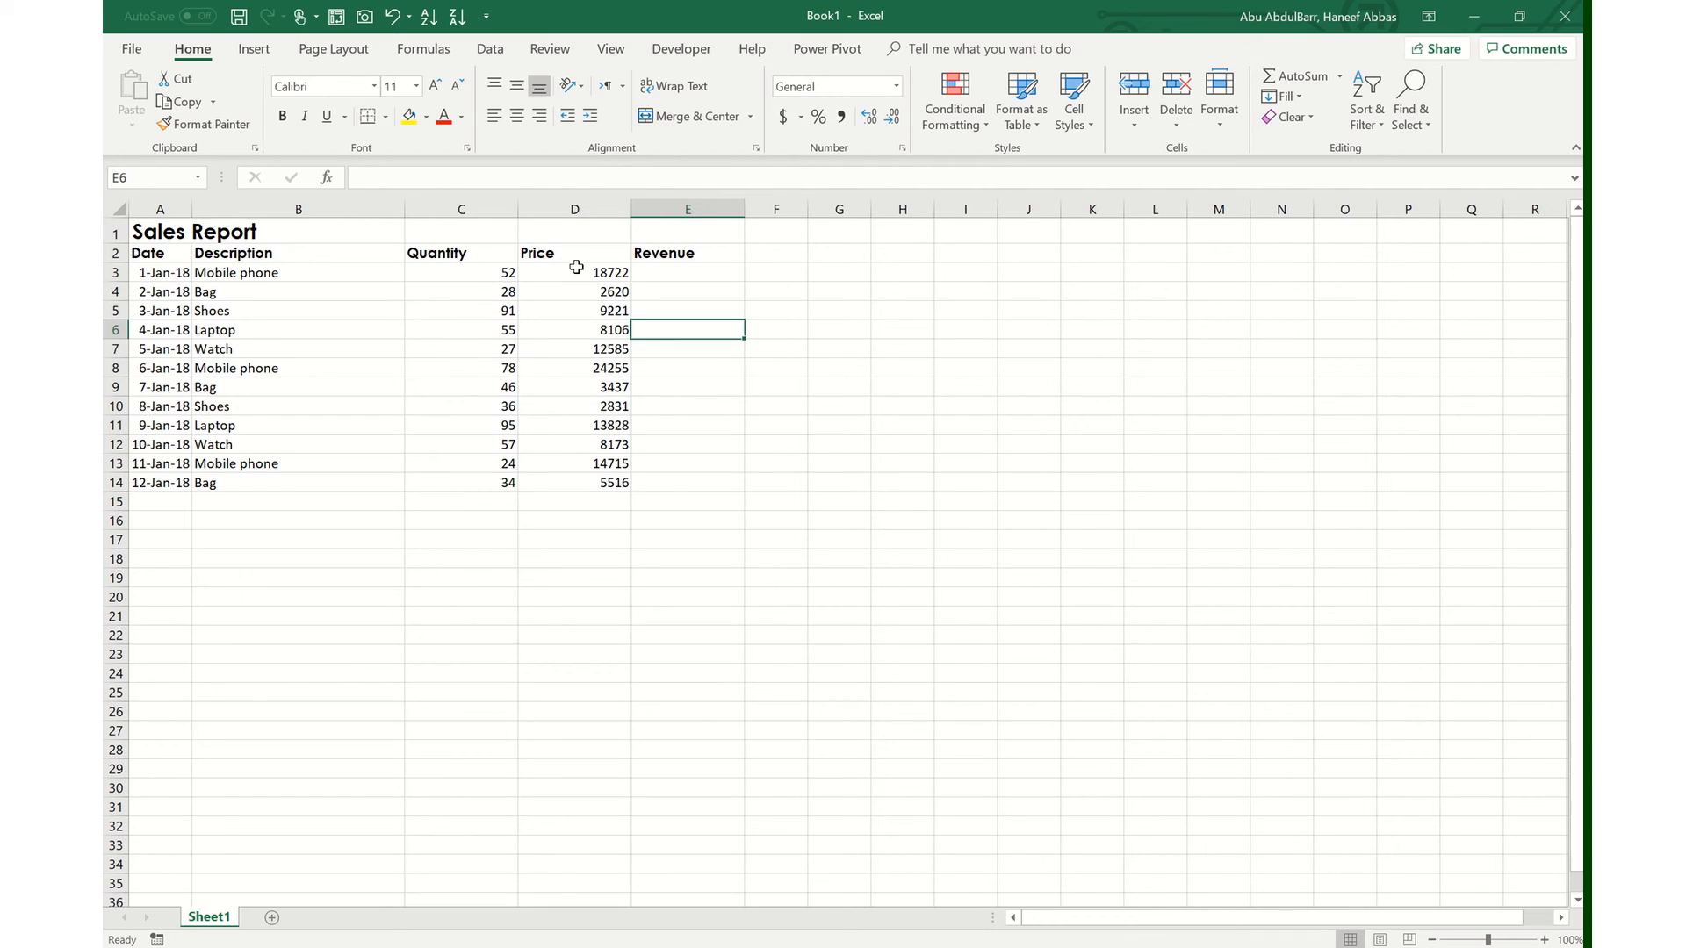
key(Down)
key(Down)
key(Up)
key(Up)
key(Up)
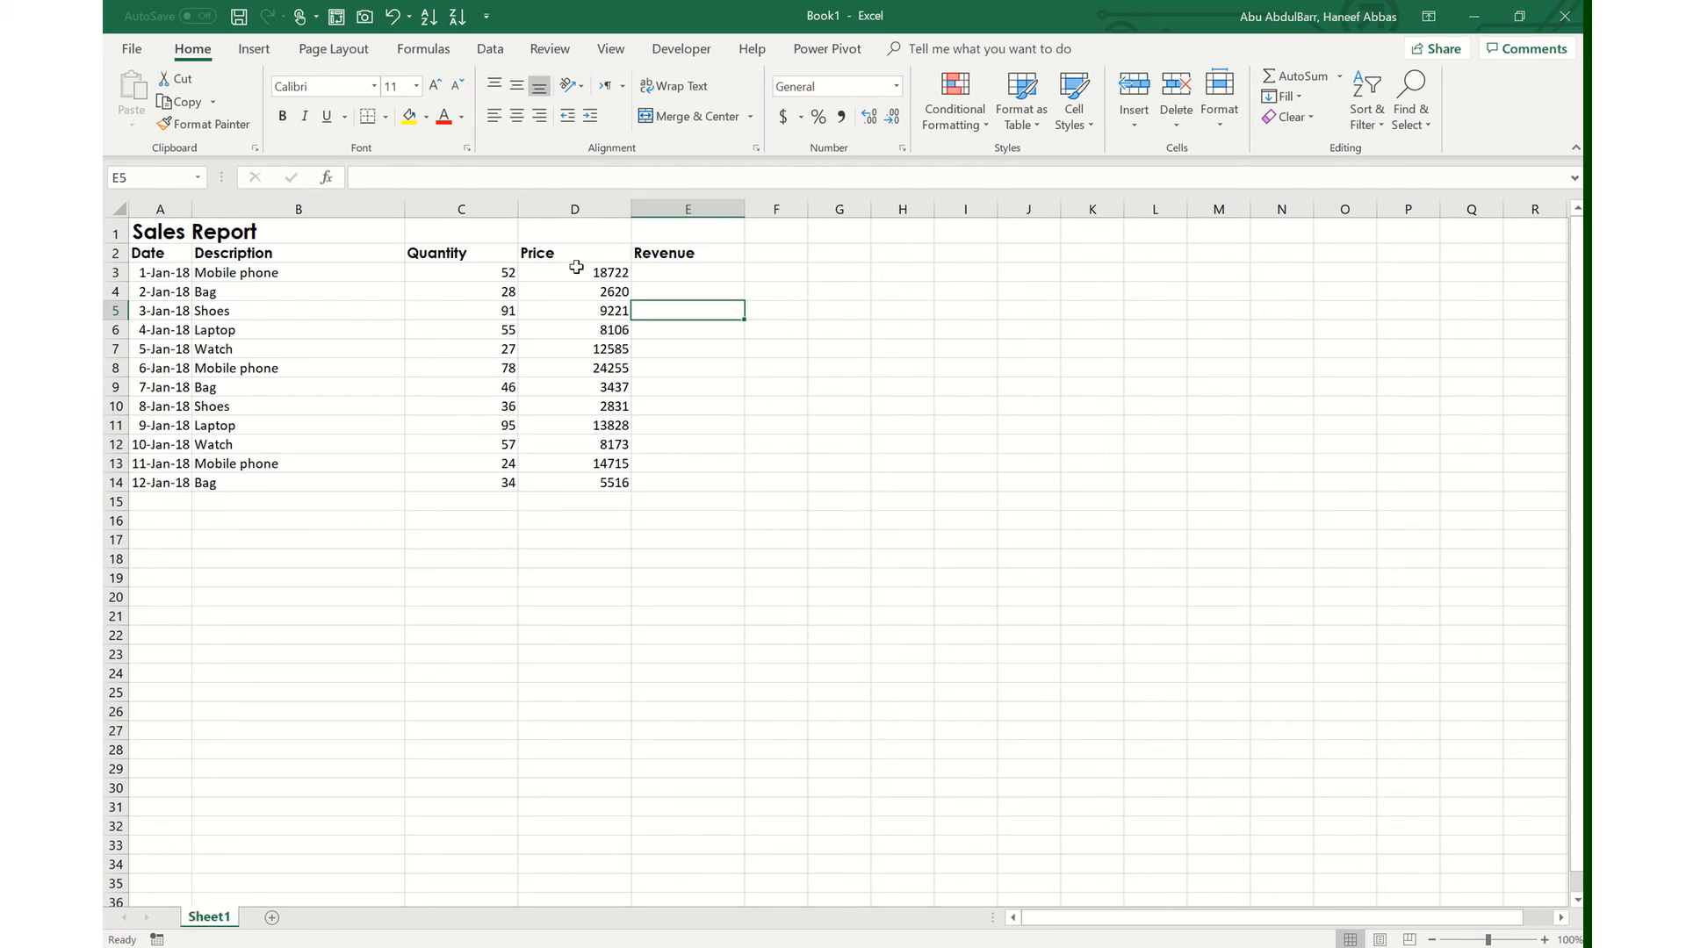
- Copy the Quantity and Price figures in C3:D14
key(Up)
key(Up)
key(Left)
key(Left)
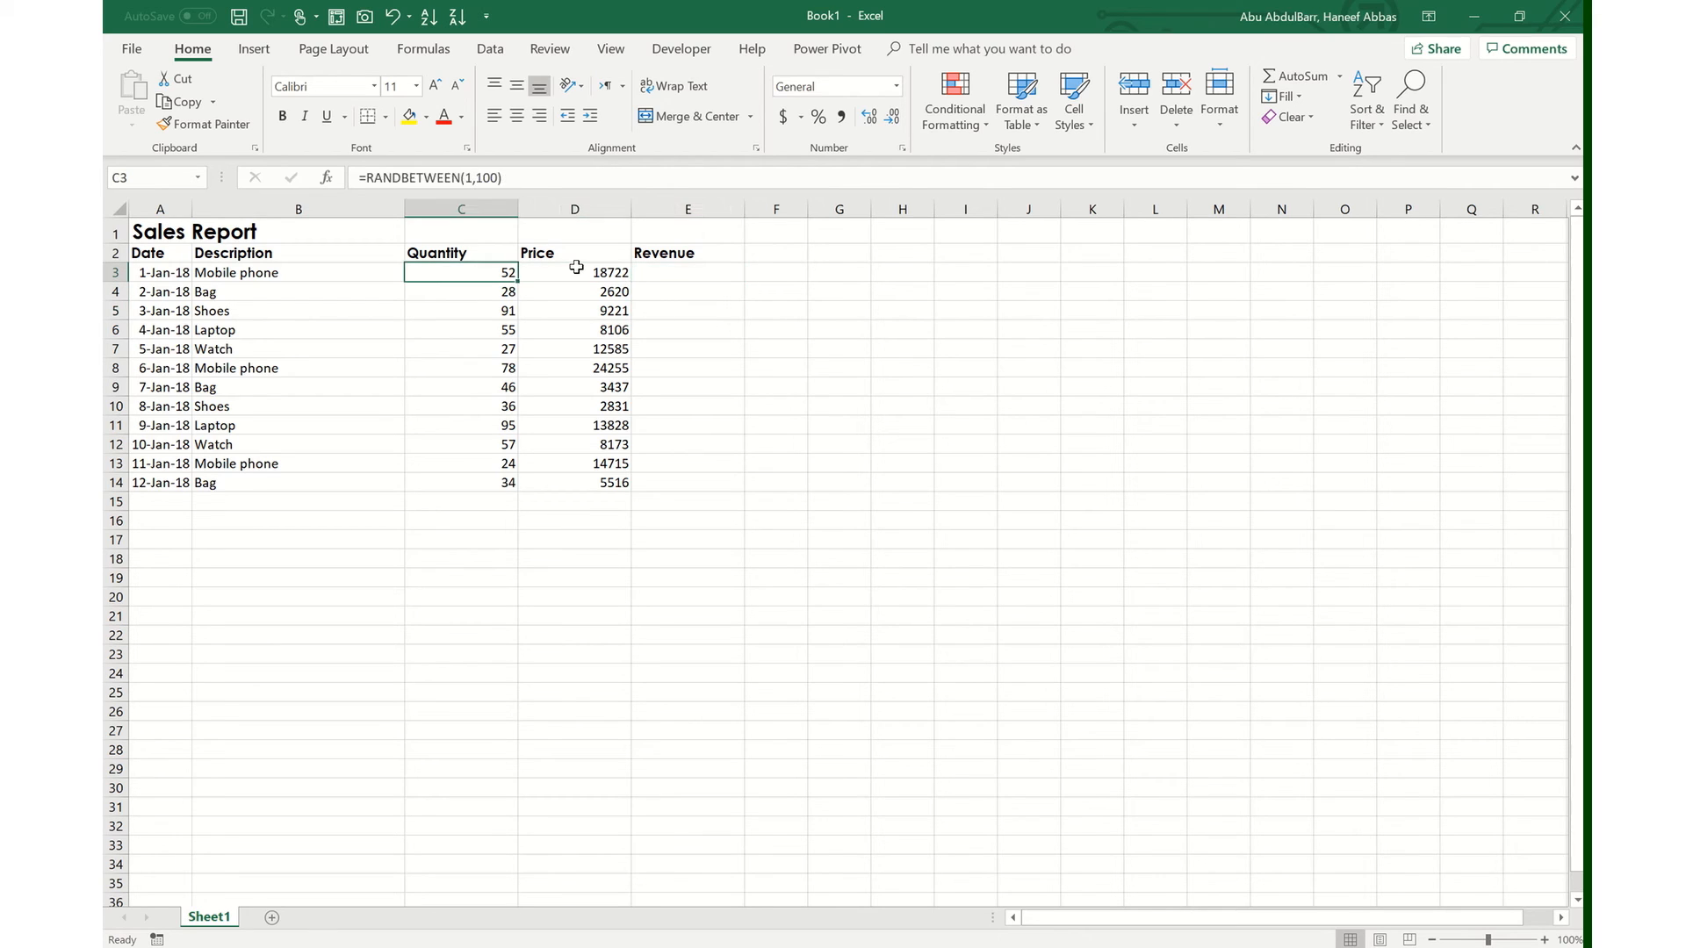
key(shift+Right)
key(shift+Down)
key(shift+Down)
key(shift+Down)
key(shift+Down)
key(shift+Down)
key(shift+Down)
key(shift+Down)
key(shift+Down)
key(shift+Down)
key(shift+Down)
key(shift+Down)
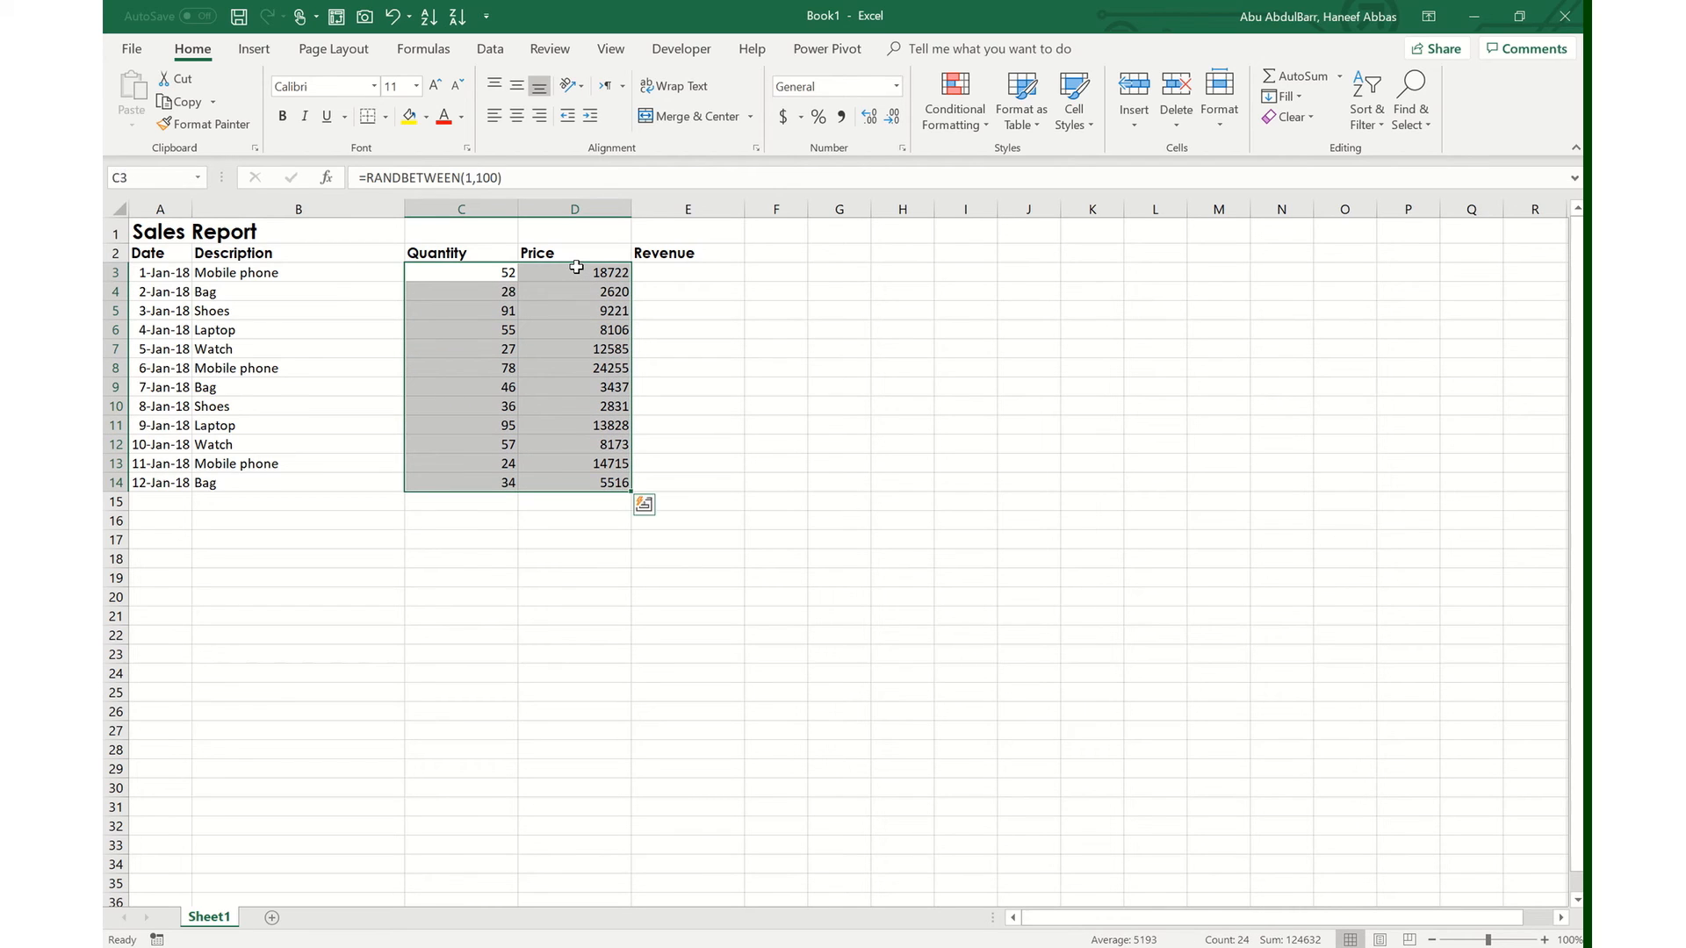
key(ctrl+c)
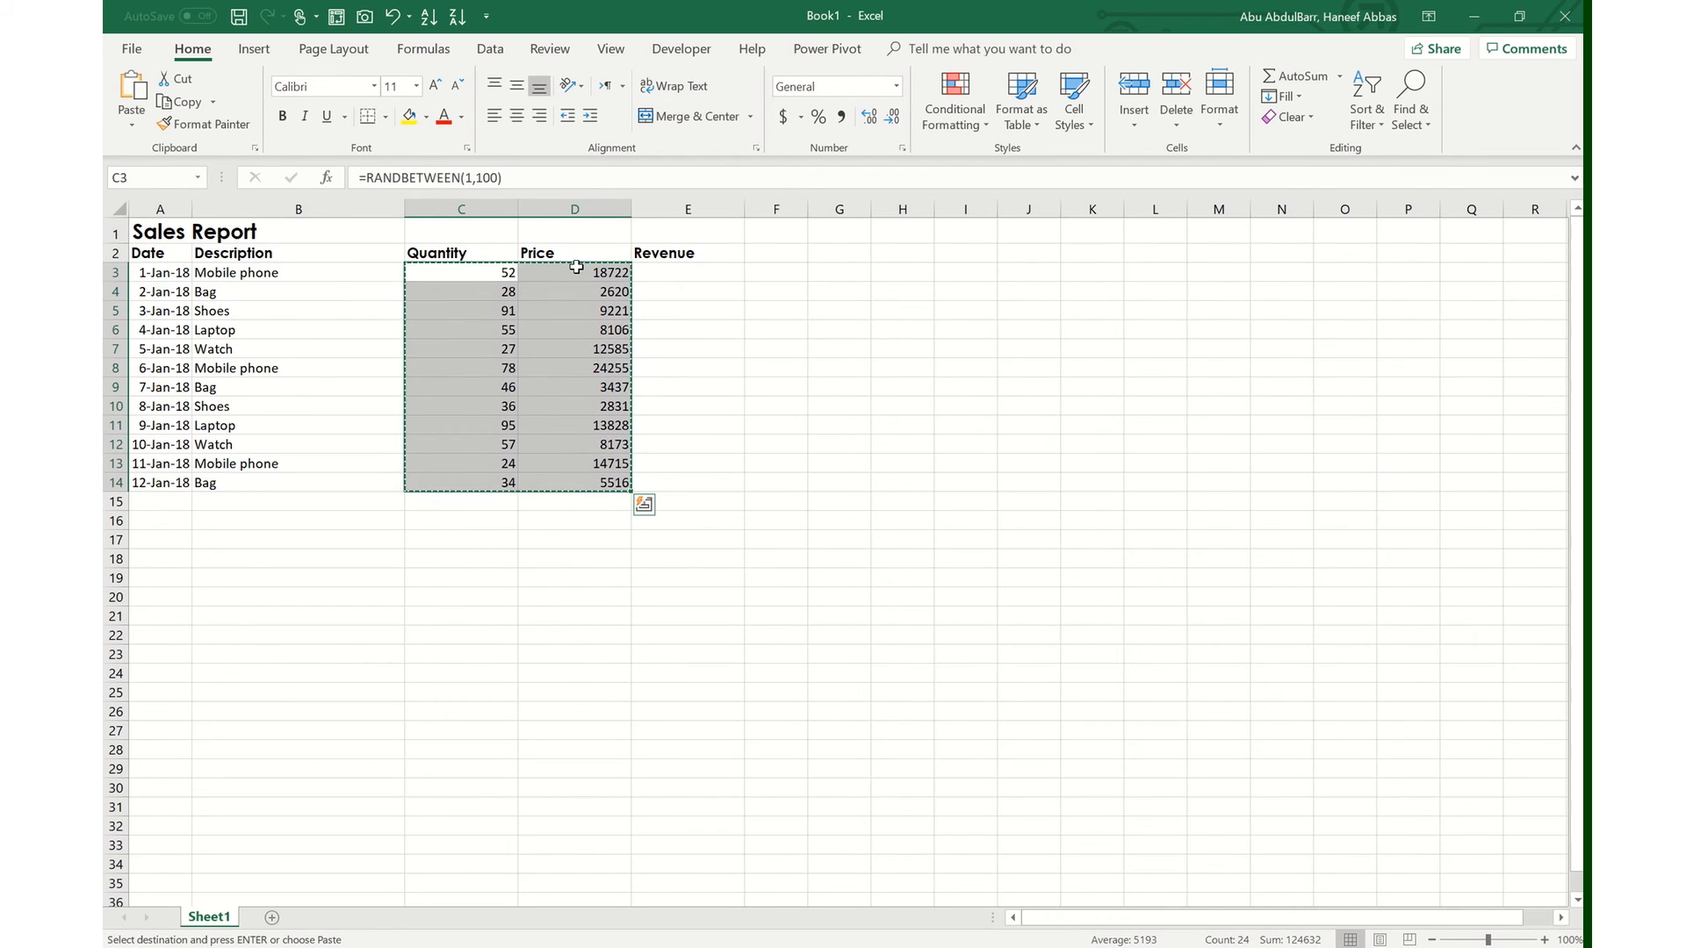
- Try pasting the copied figures as values only starting at cell D8, and undo the paste
click(574, 365)
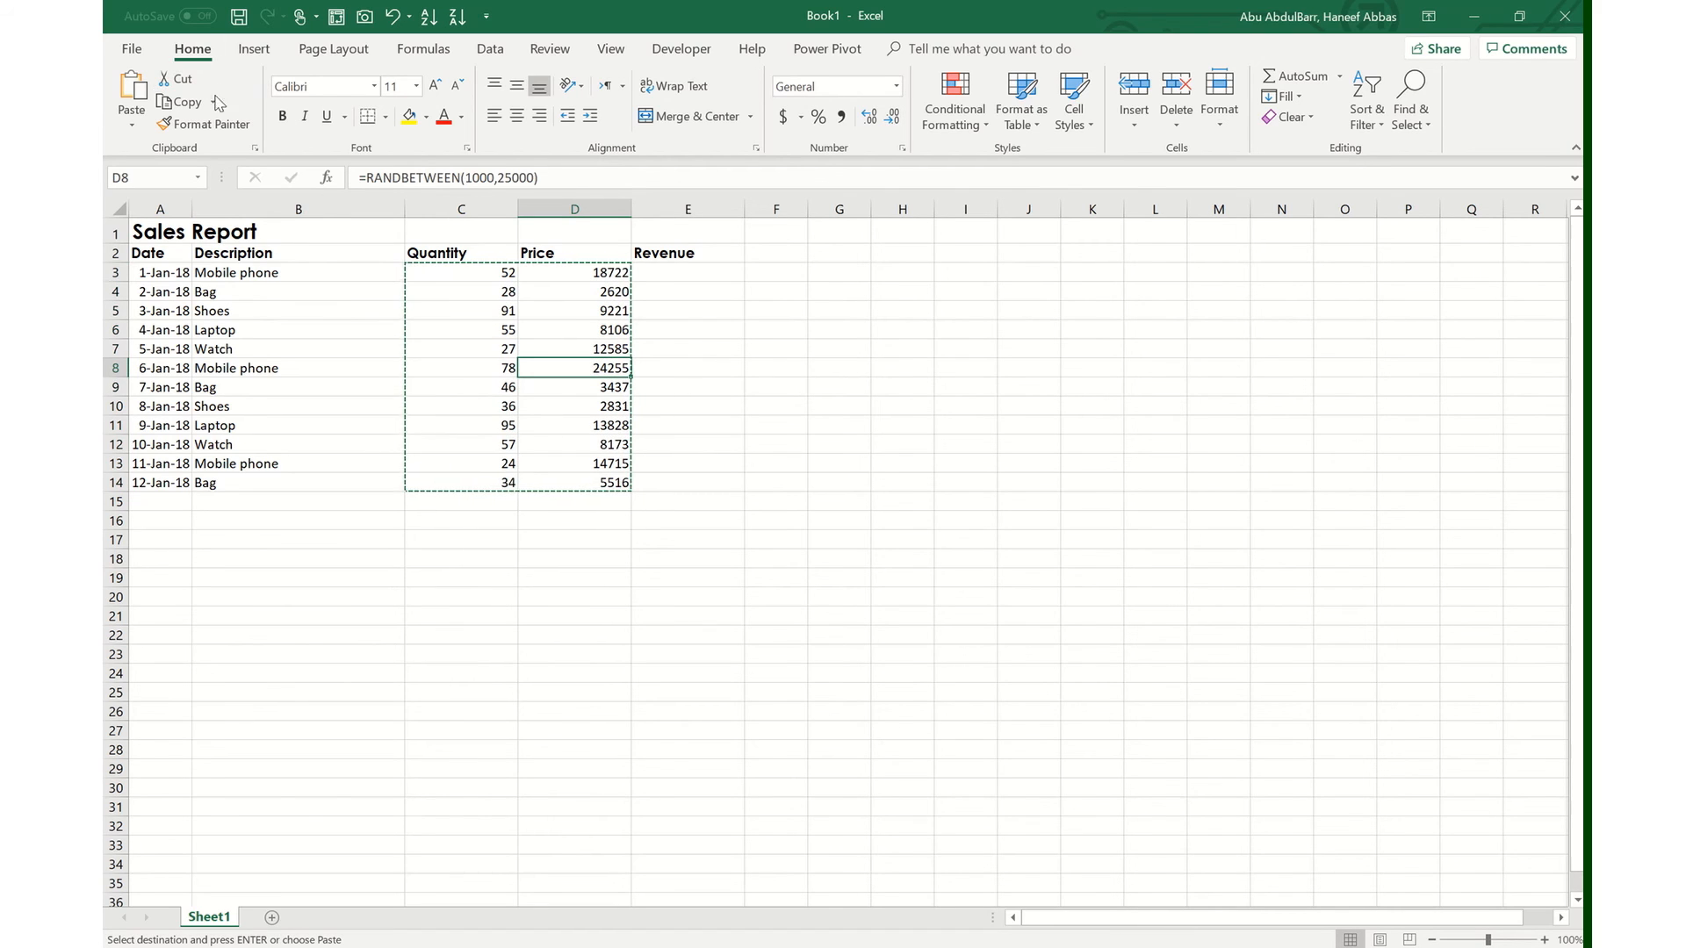
click(132, 132)
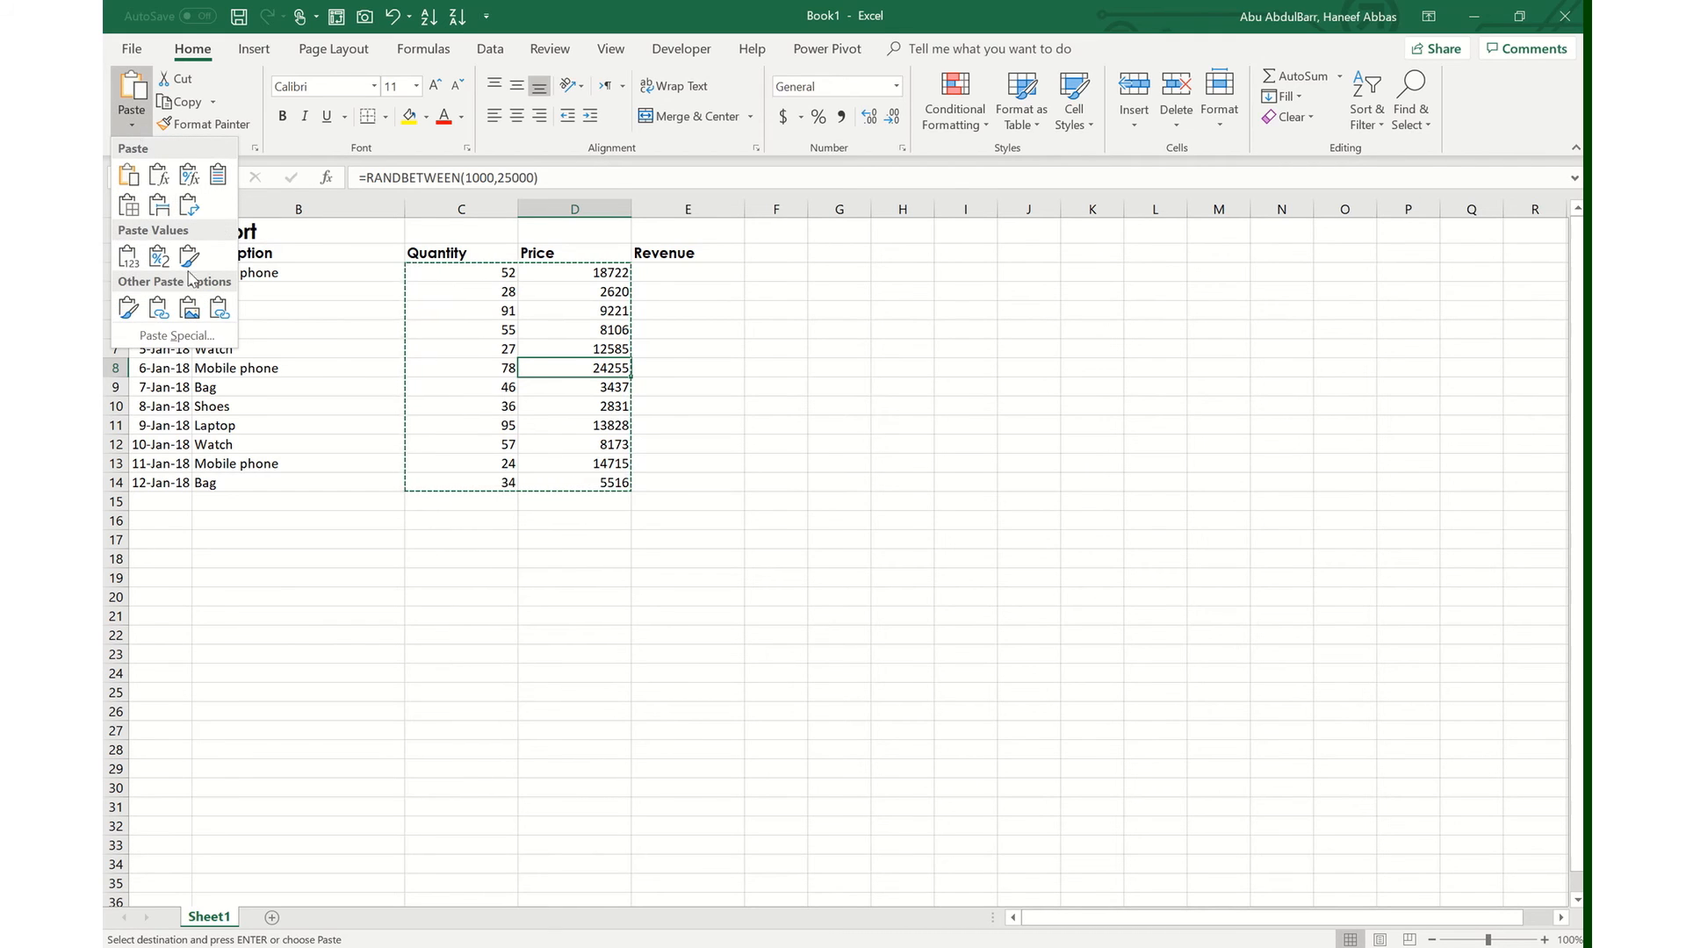
click(129, 257)
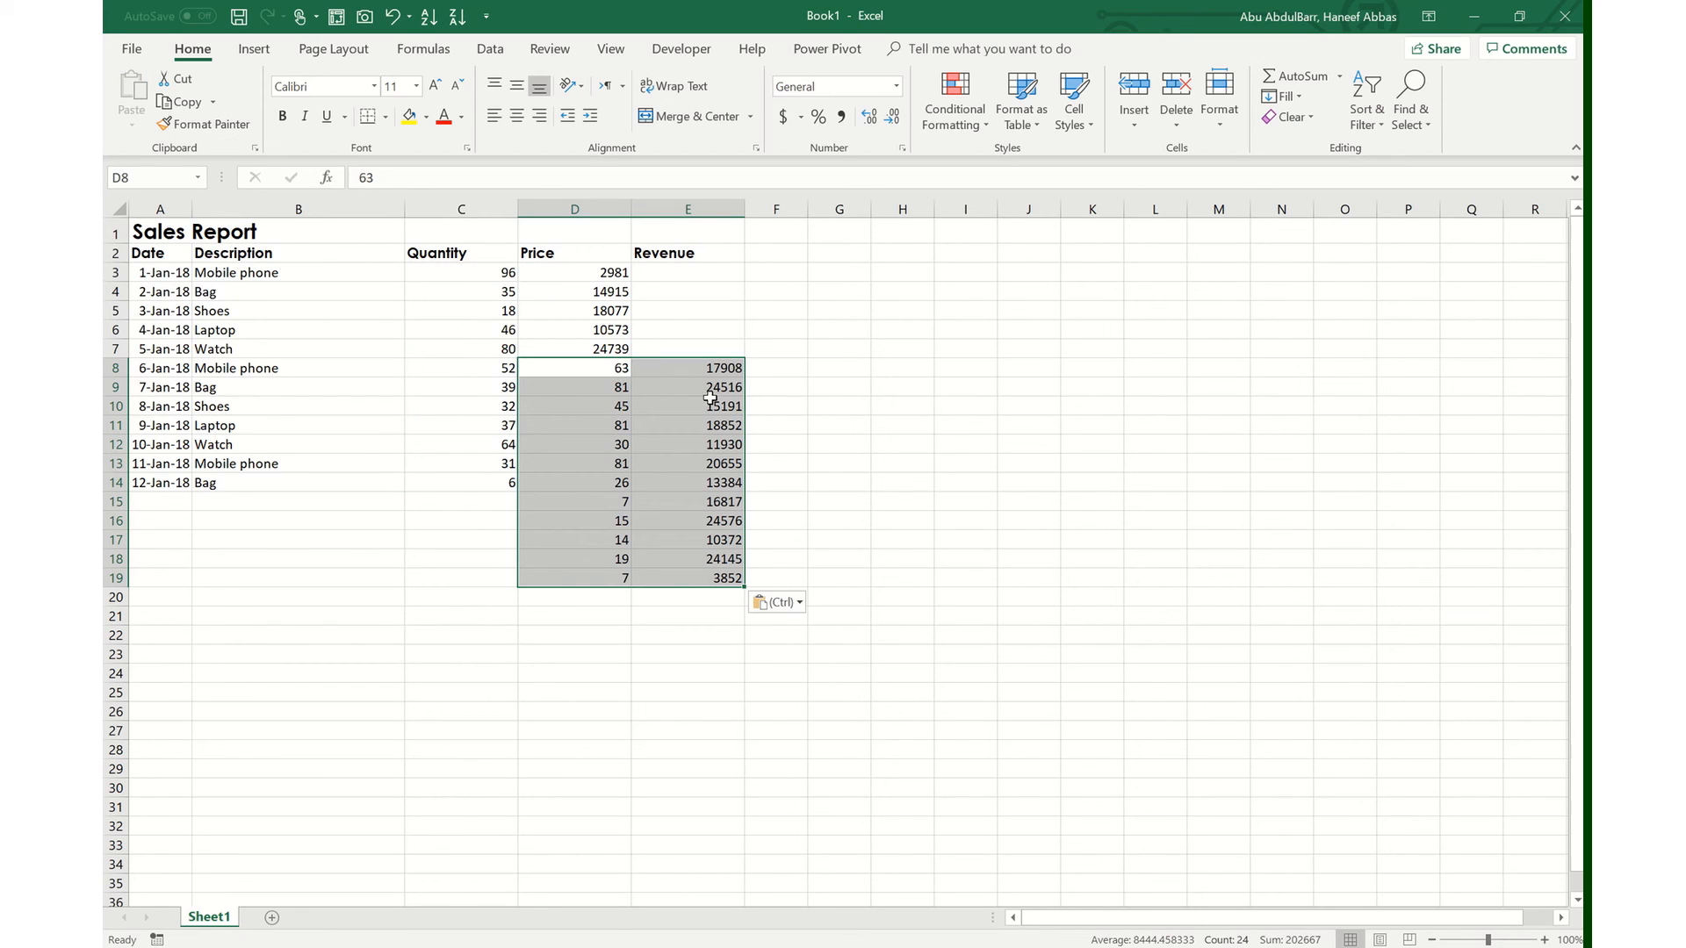
key(ctrl+z)
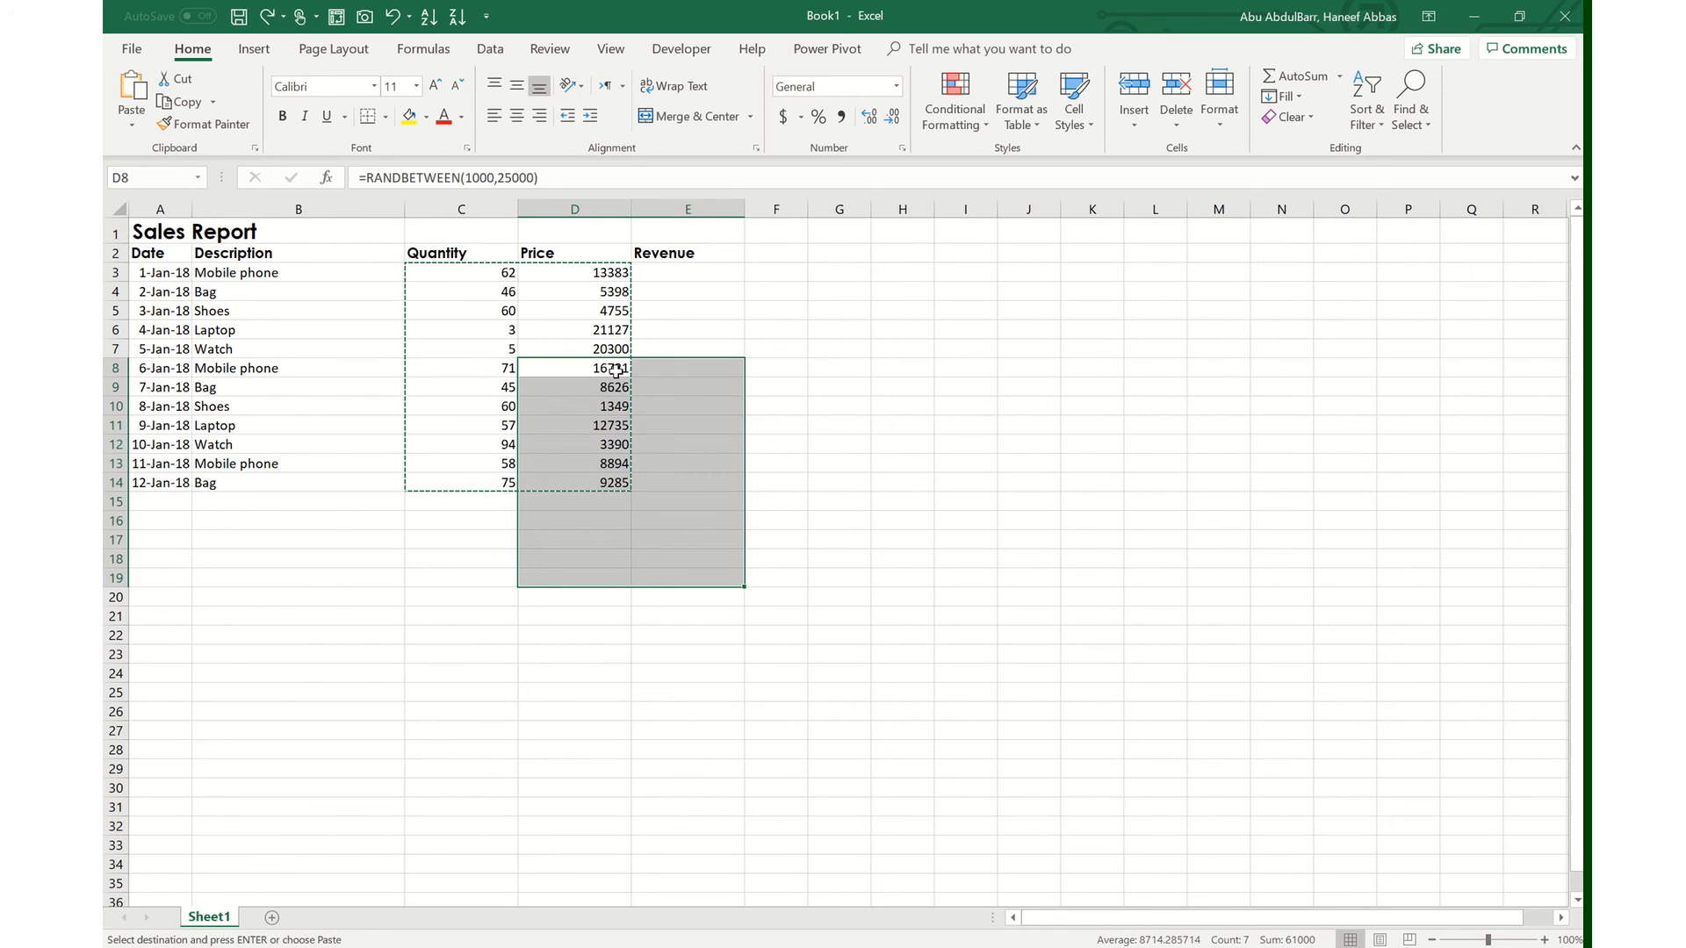
- Replace the random formulas in C3:D14 with fixed numbers by pasting the copied range over itself as values only
click(478, 309)
key(Up)
key(Up)
key(Up)
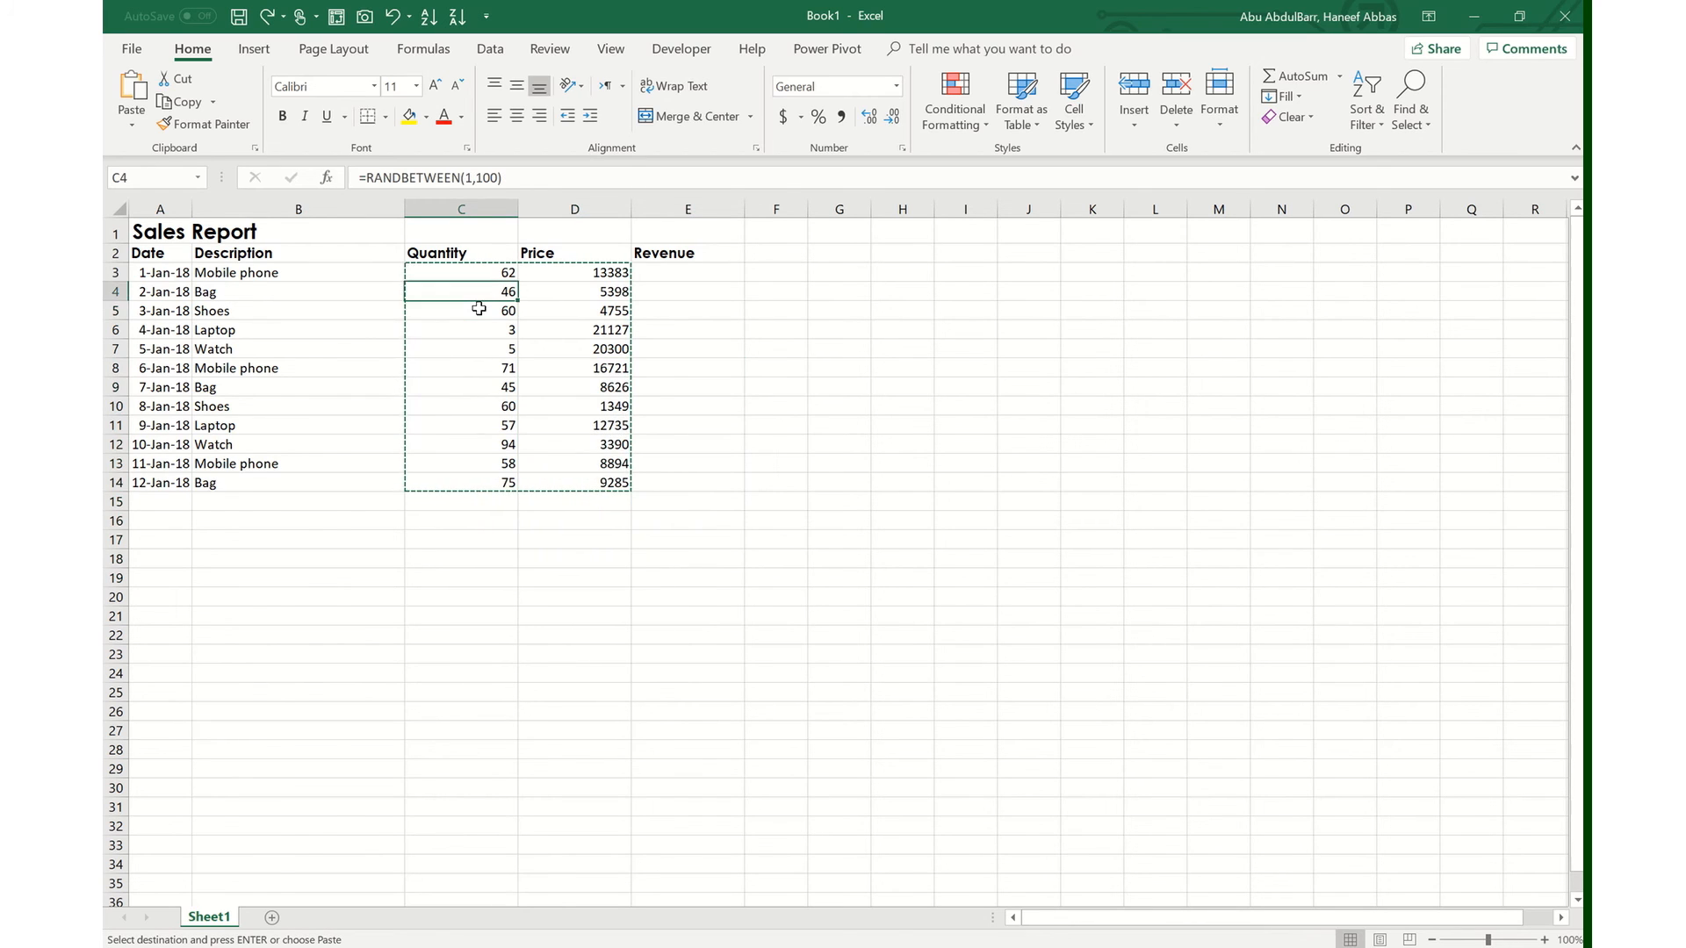
key(Down)
key(shift+Right)
key(shift+Down)
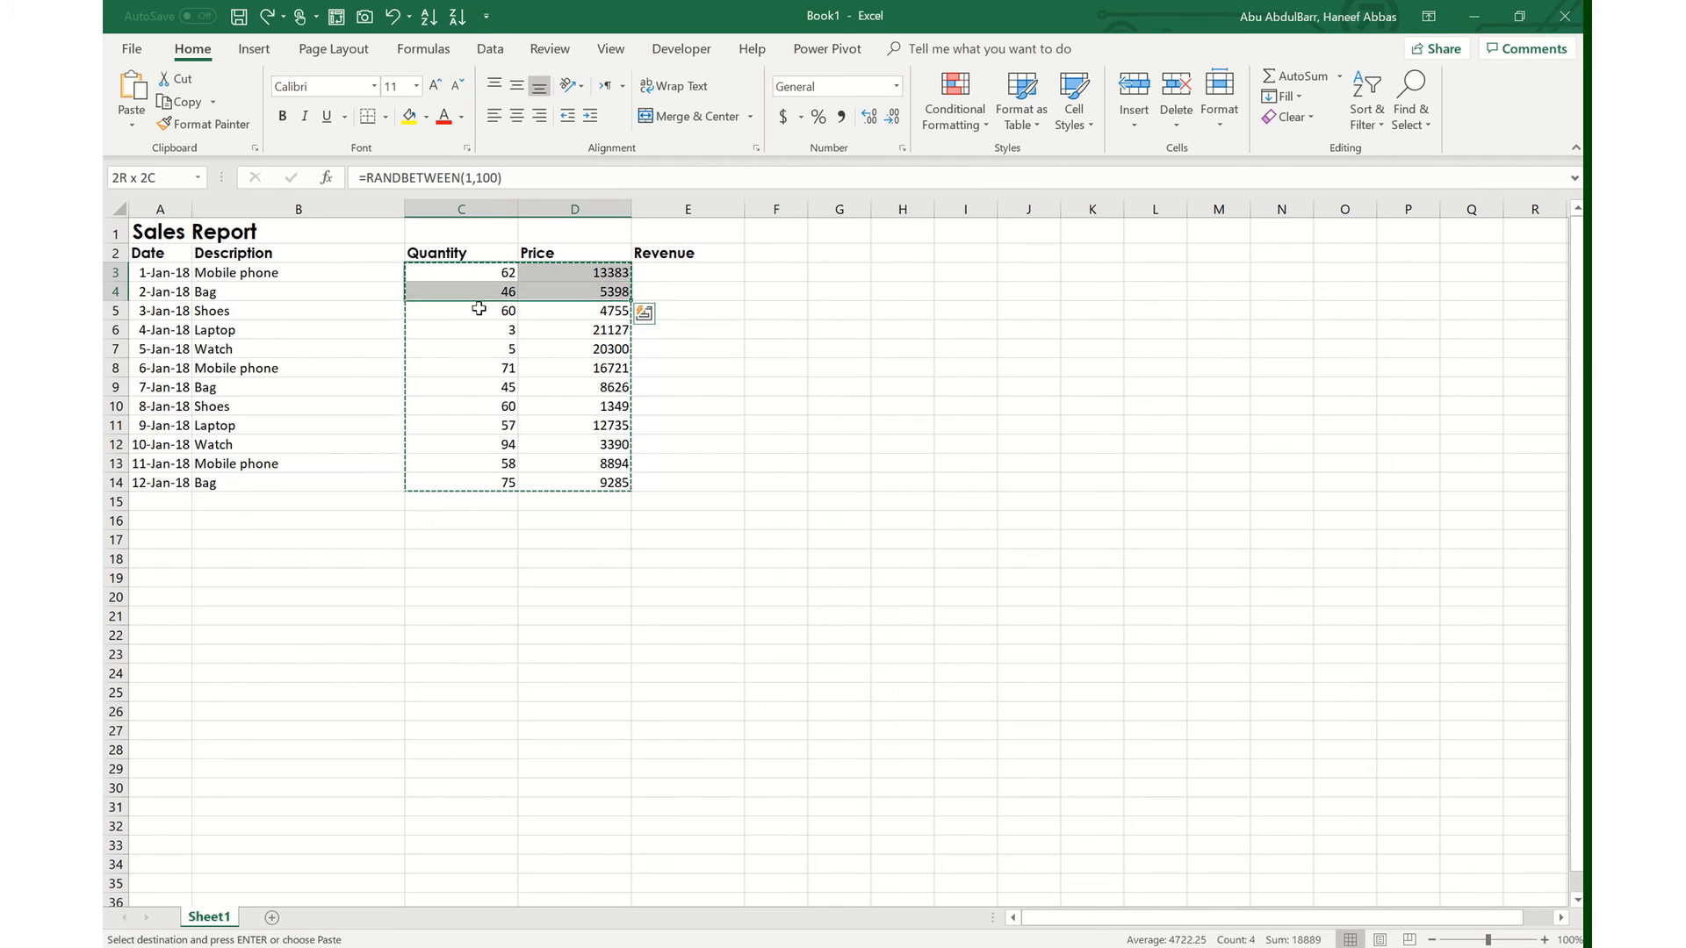
key(ctrl+shift+Down)
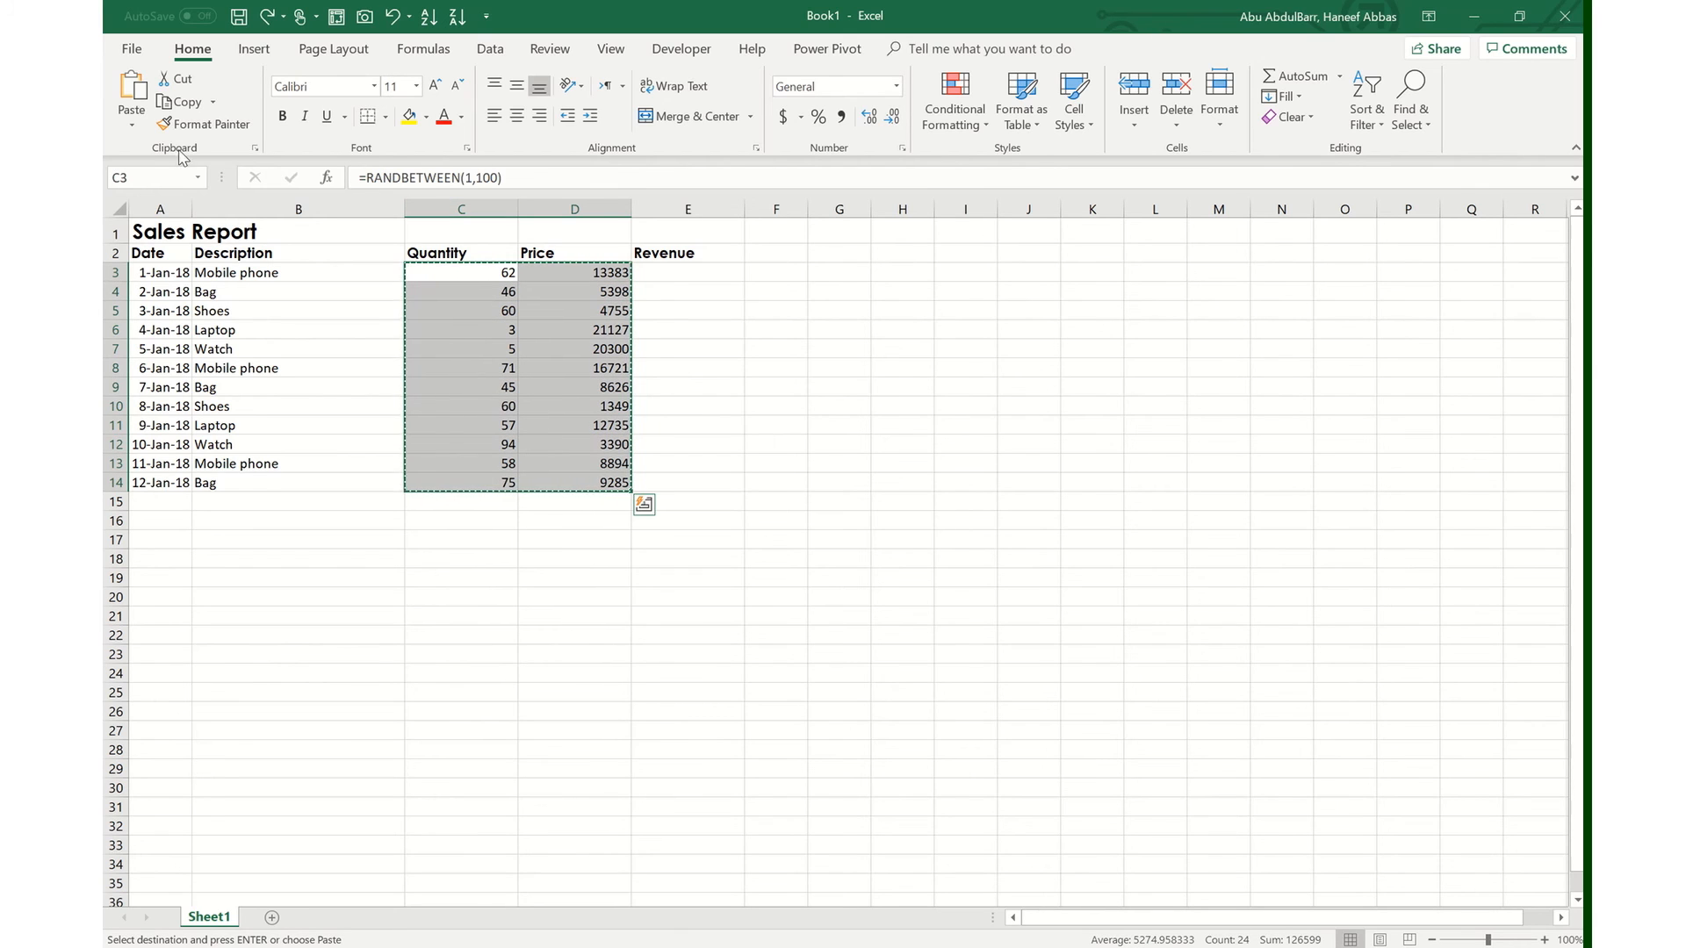
click(132, 126)
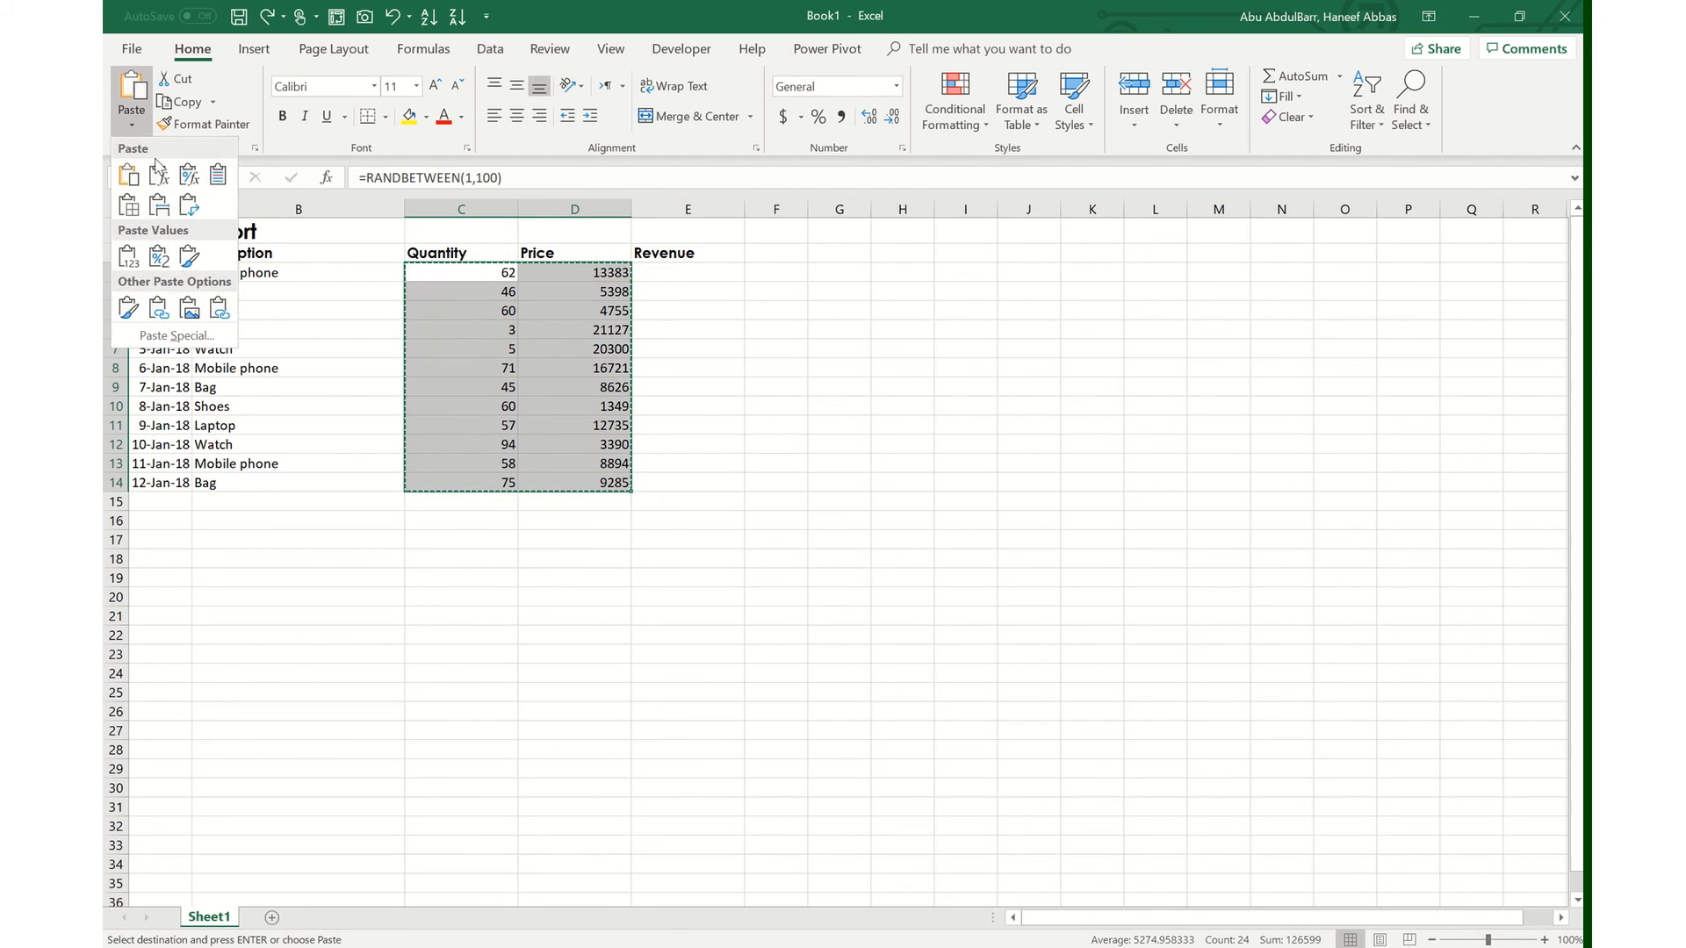
click(130, 255)
key(Right)
key(Right)
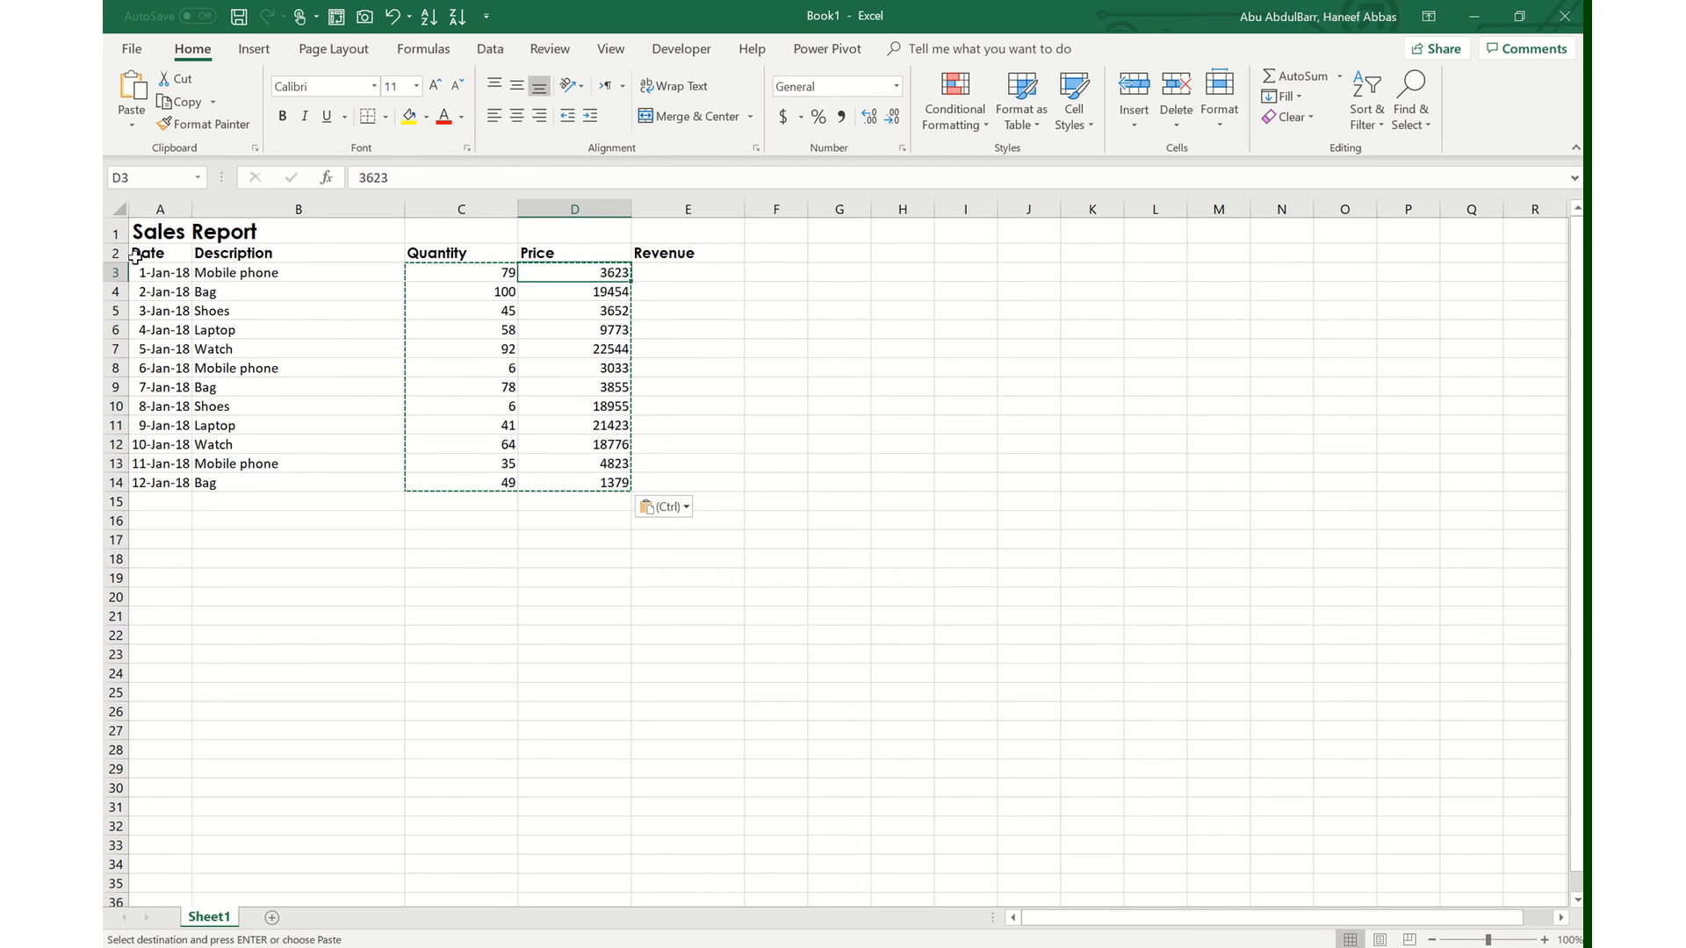
key(Escape)
- Check the contents of the first Quantity and Price cells, C3 and D3
key(Left)
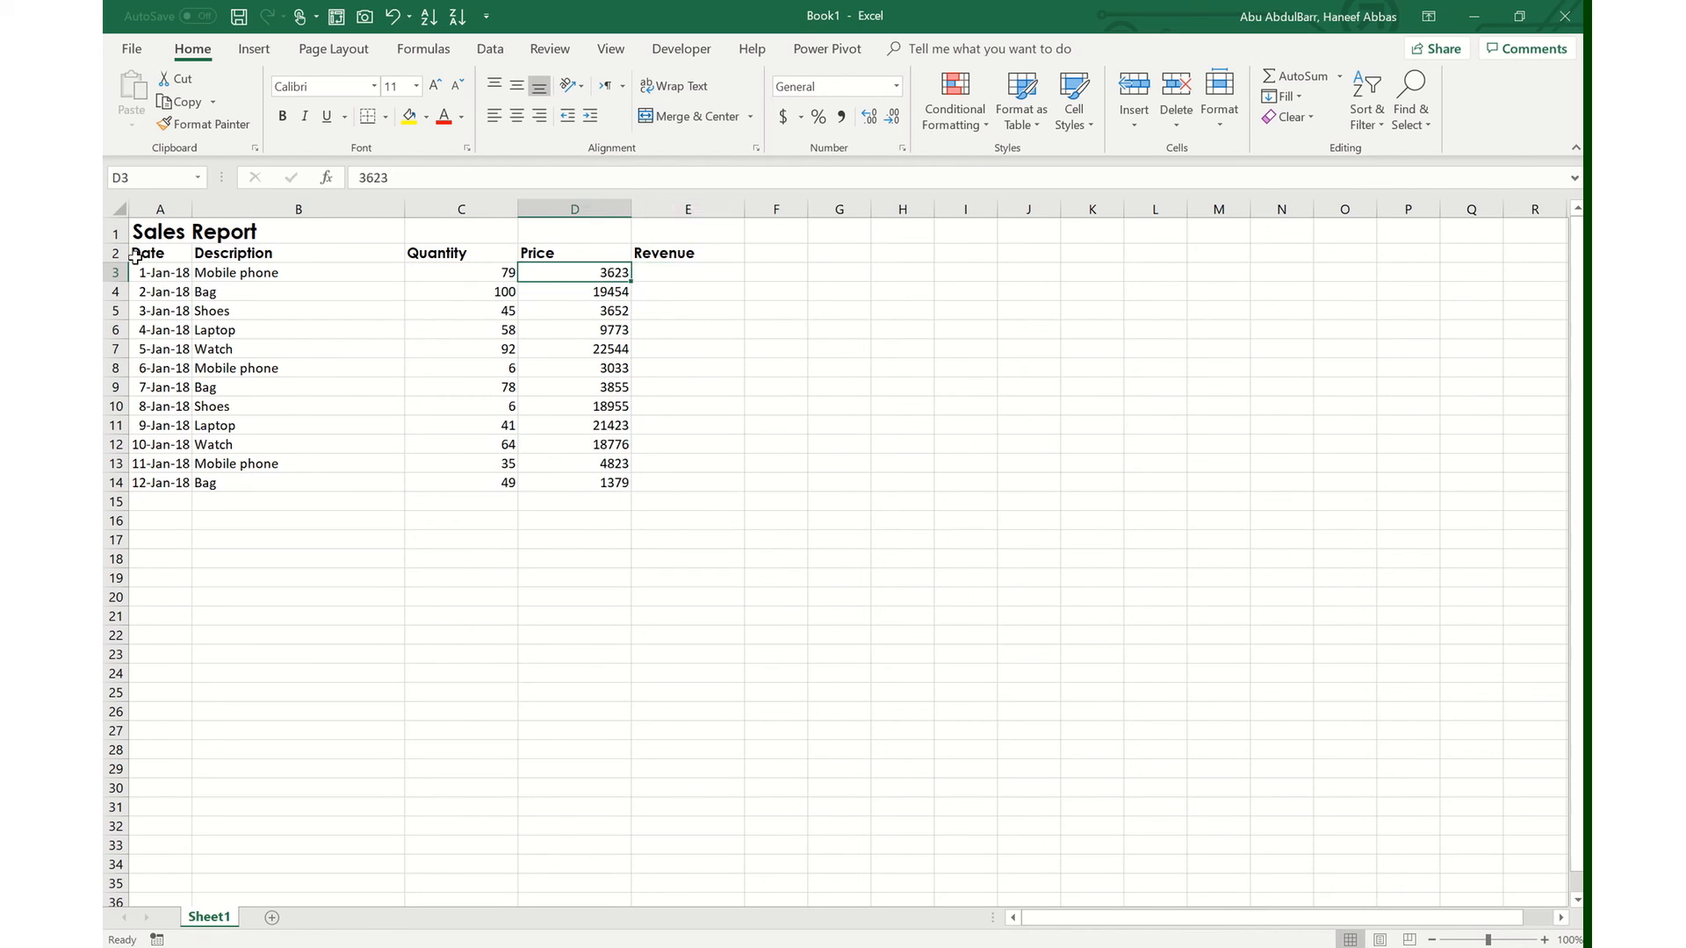
key(Right)
key(Up)
key(Down)
key(Up)
key(Down)
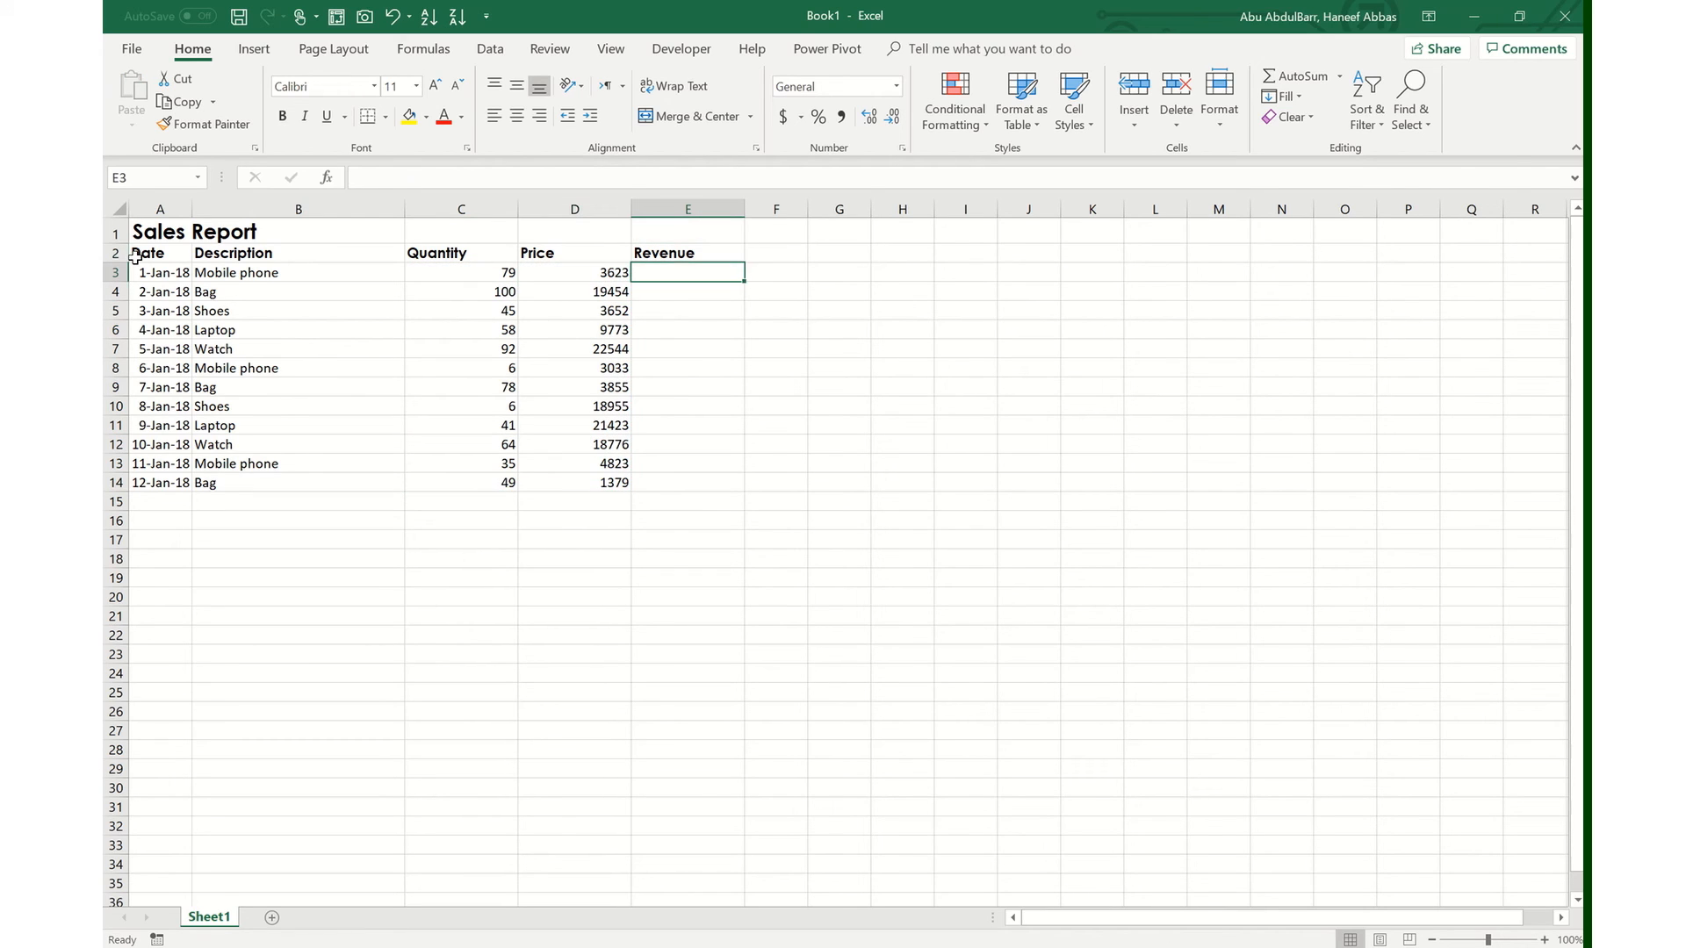
key(Left)
key(Right)
key(Left)
key(Left)
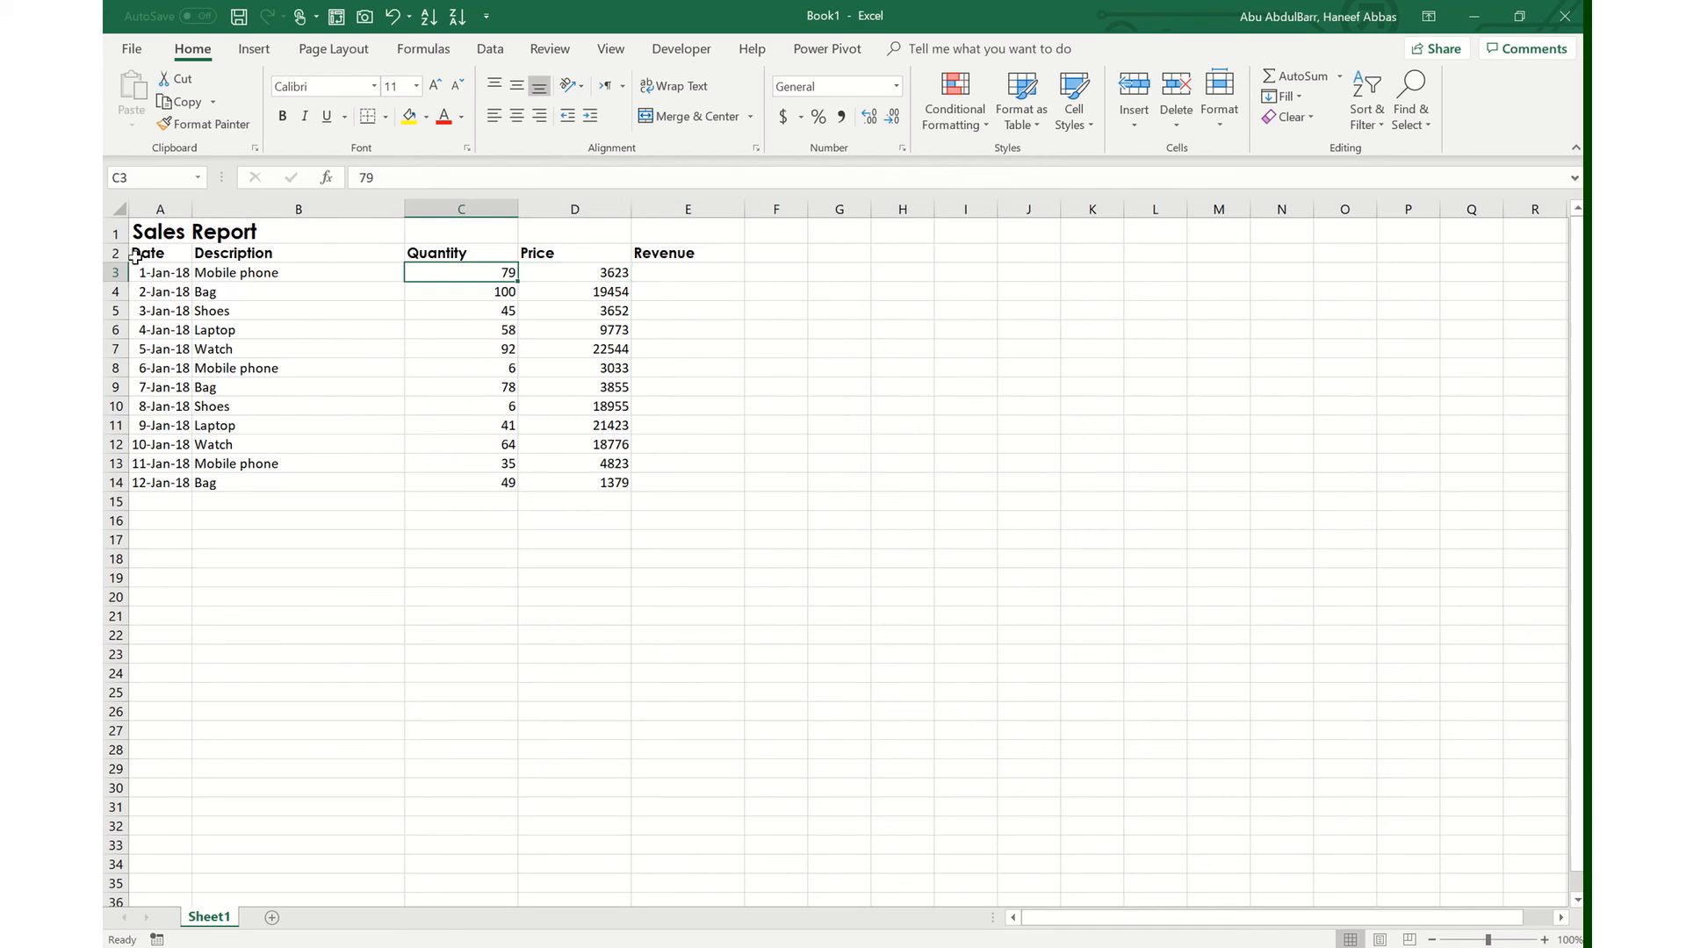
- Calculate the first Revenue in E3 as quantity times price with the formula =C3*D3
key(Right)
key(Right)
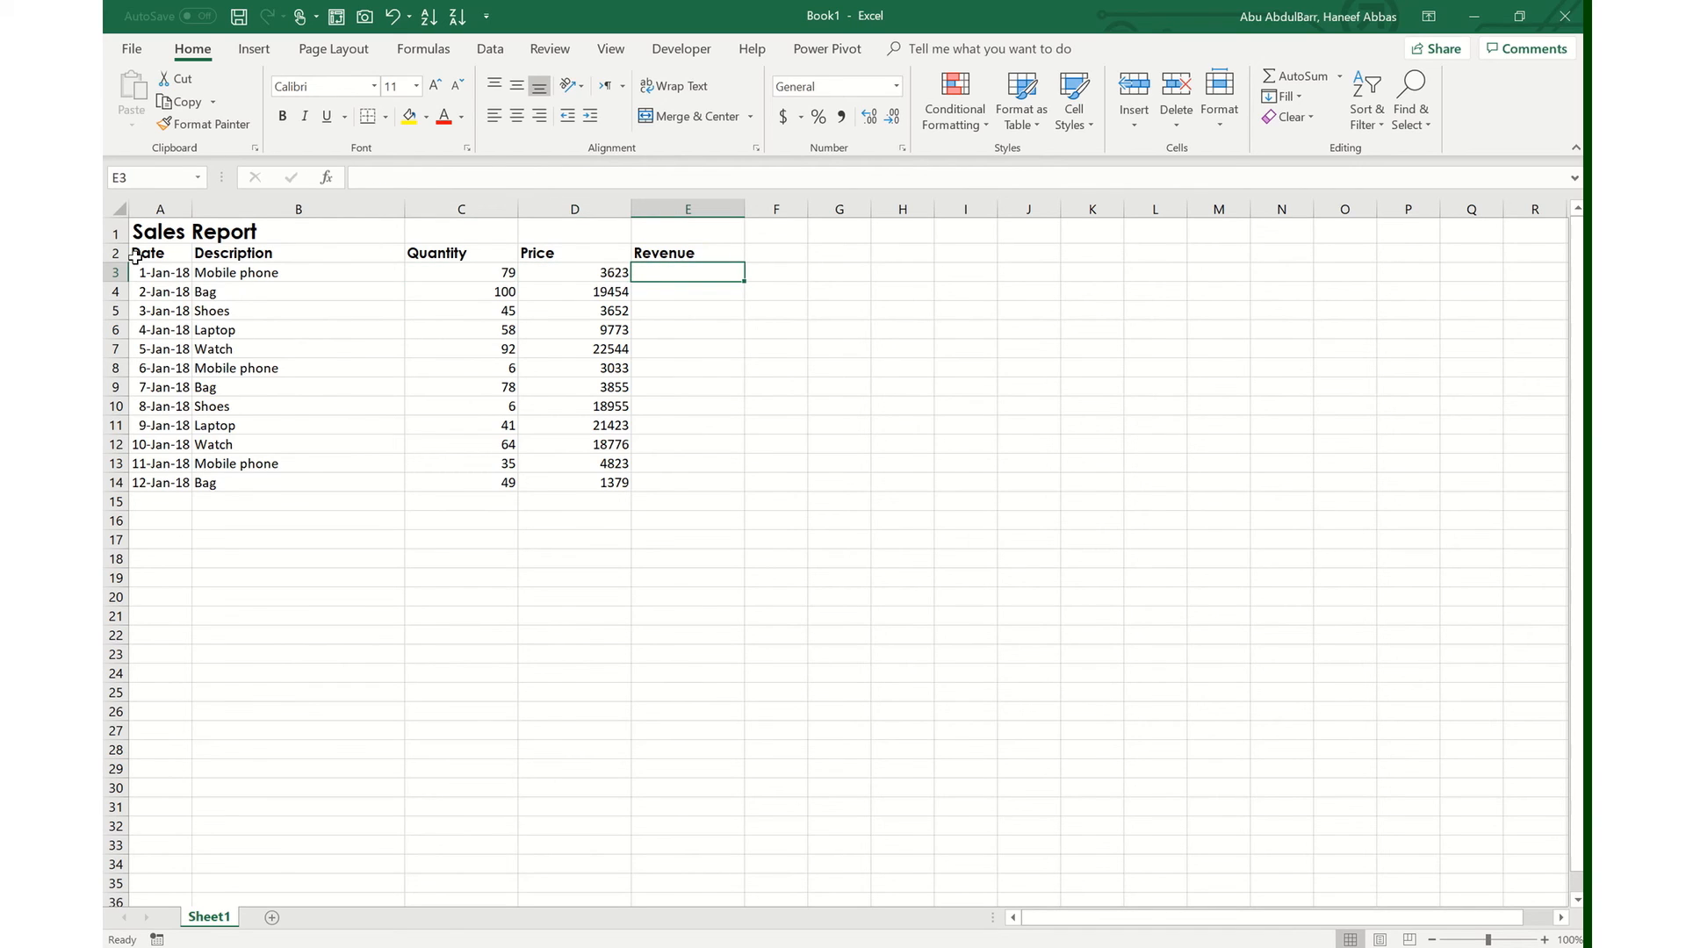
text(=)
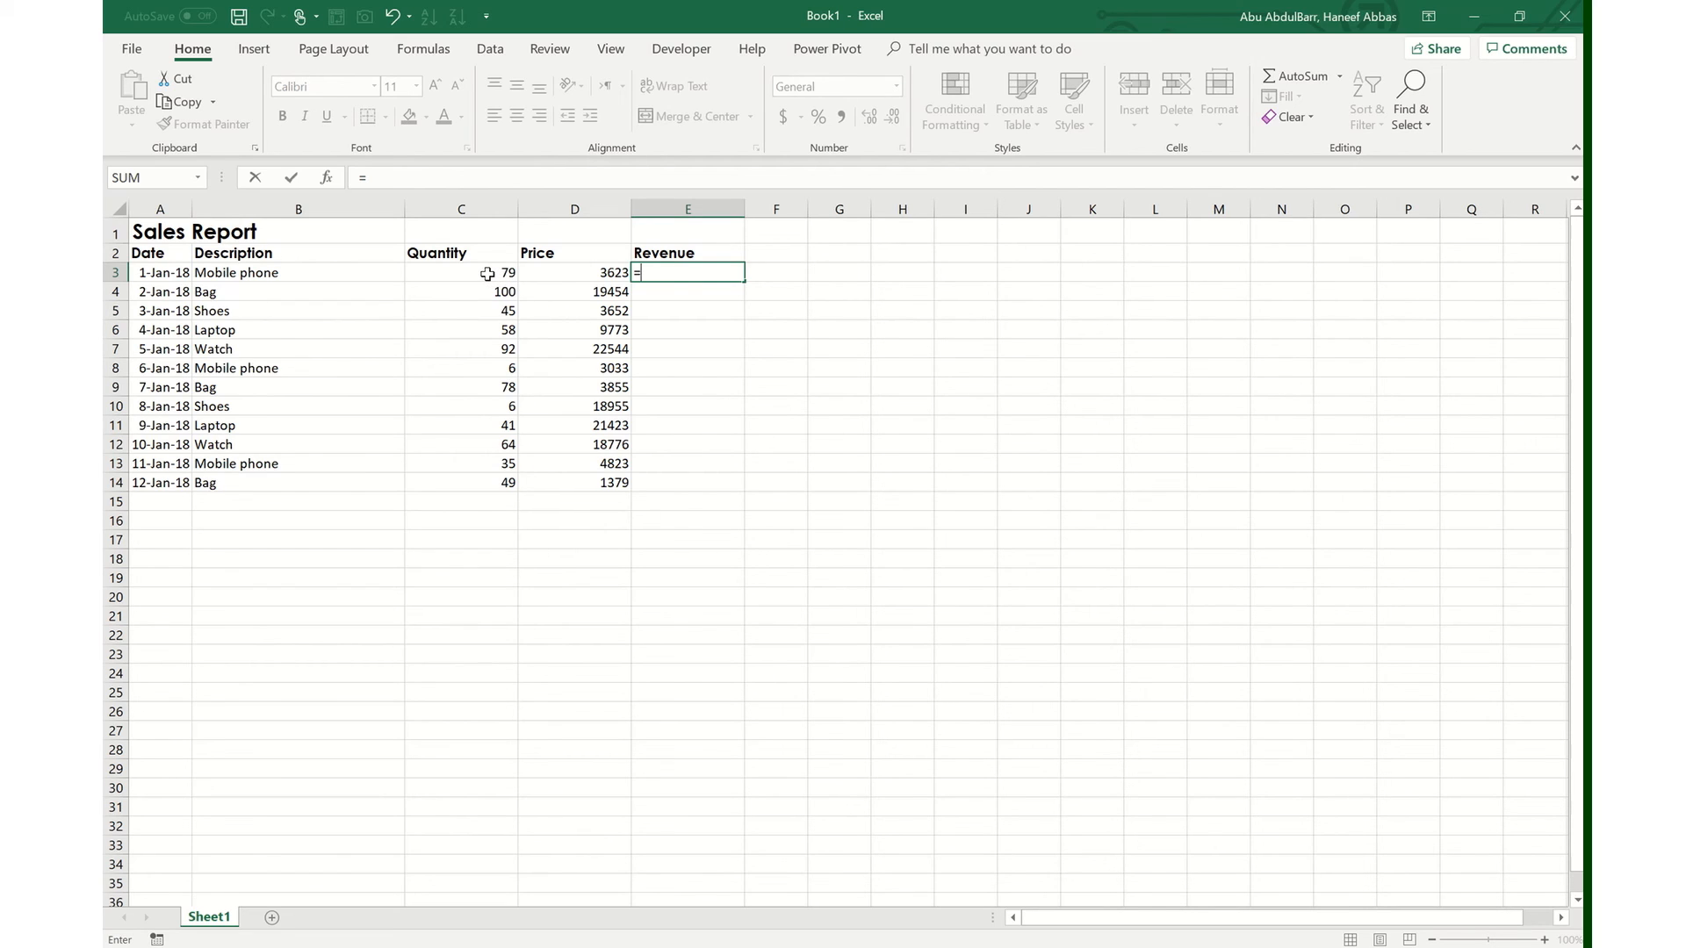
text(7)
click(487, 274)
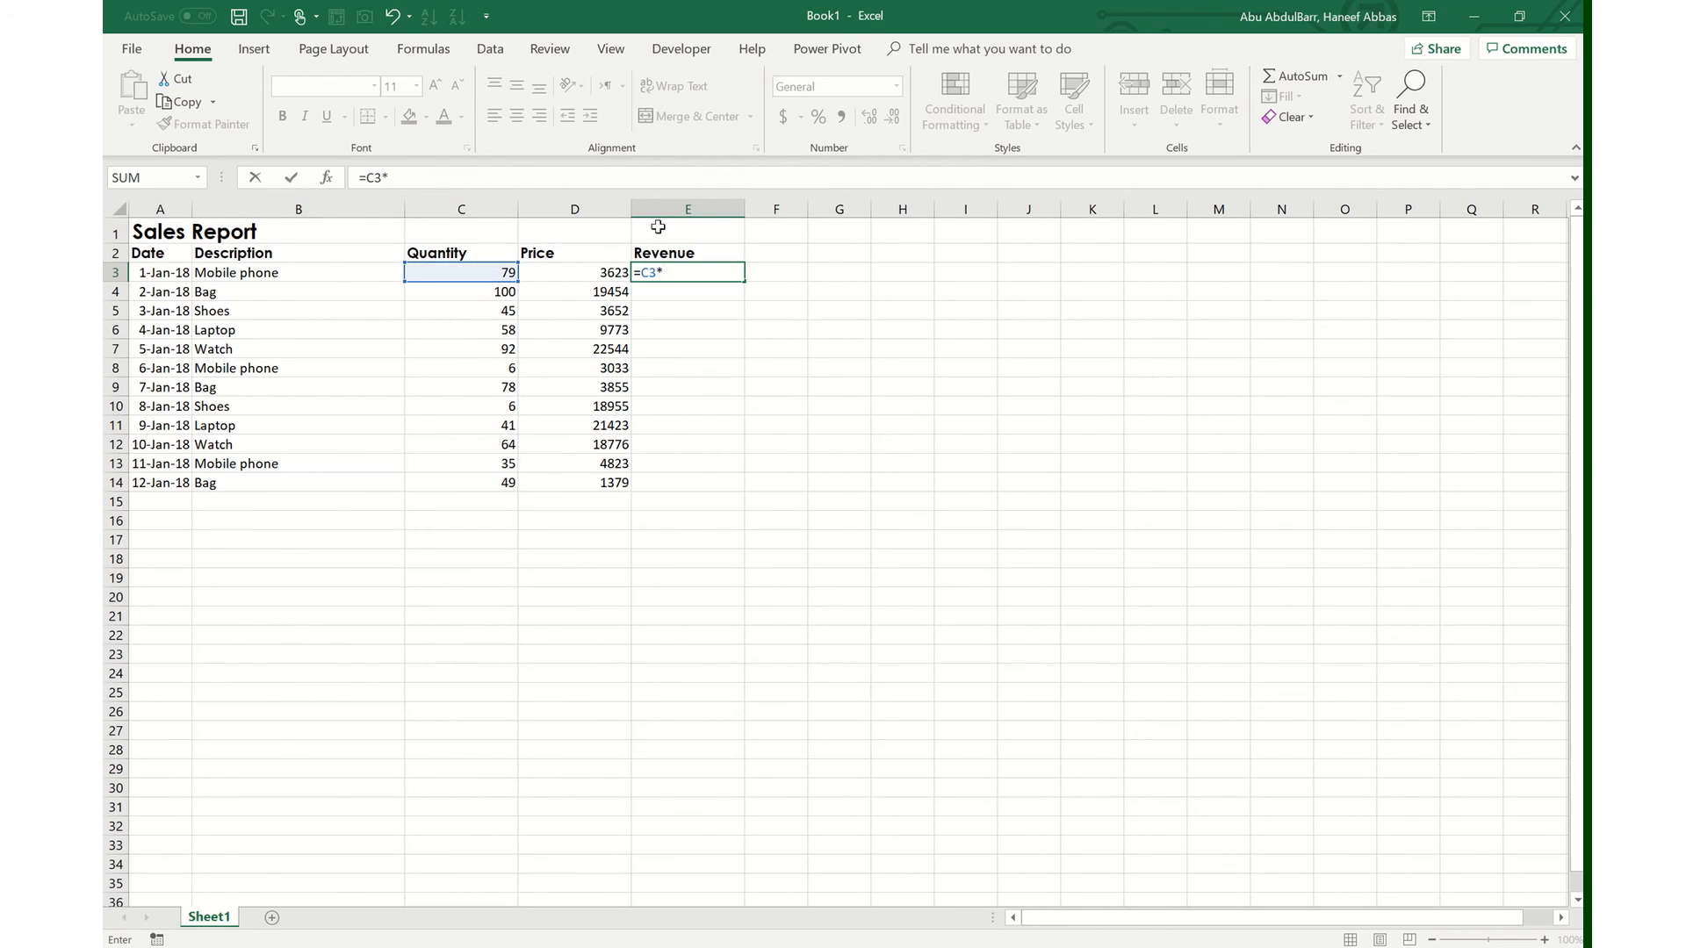
click(565, 270)
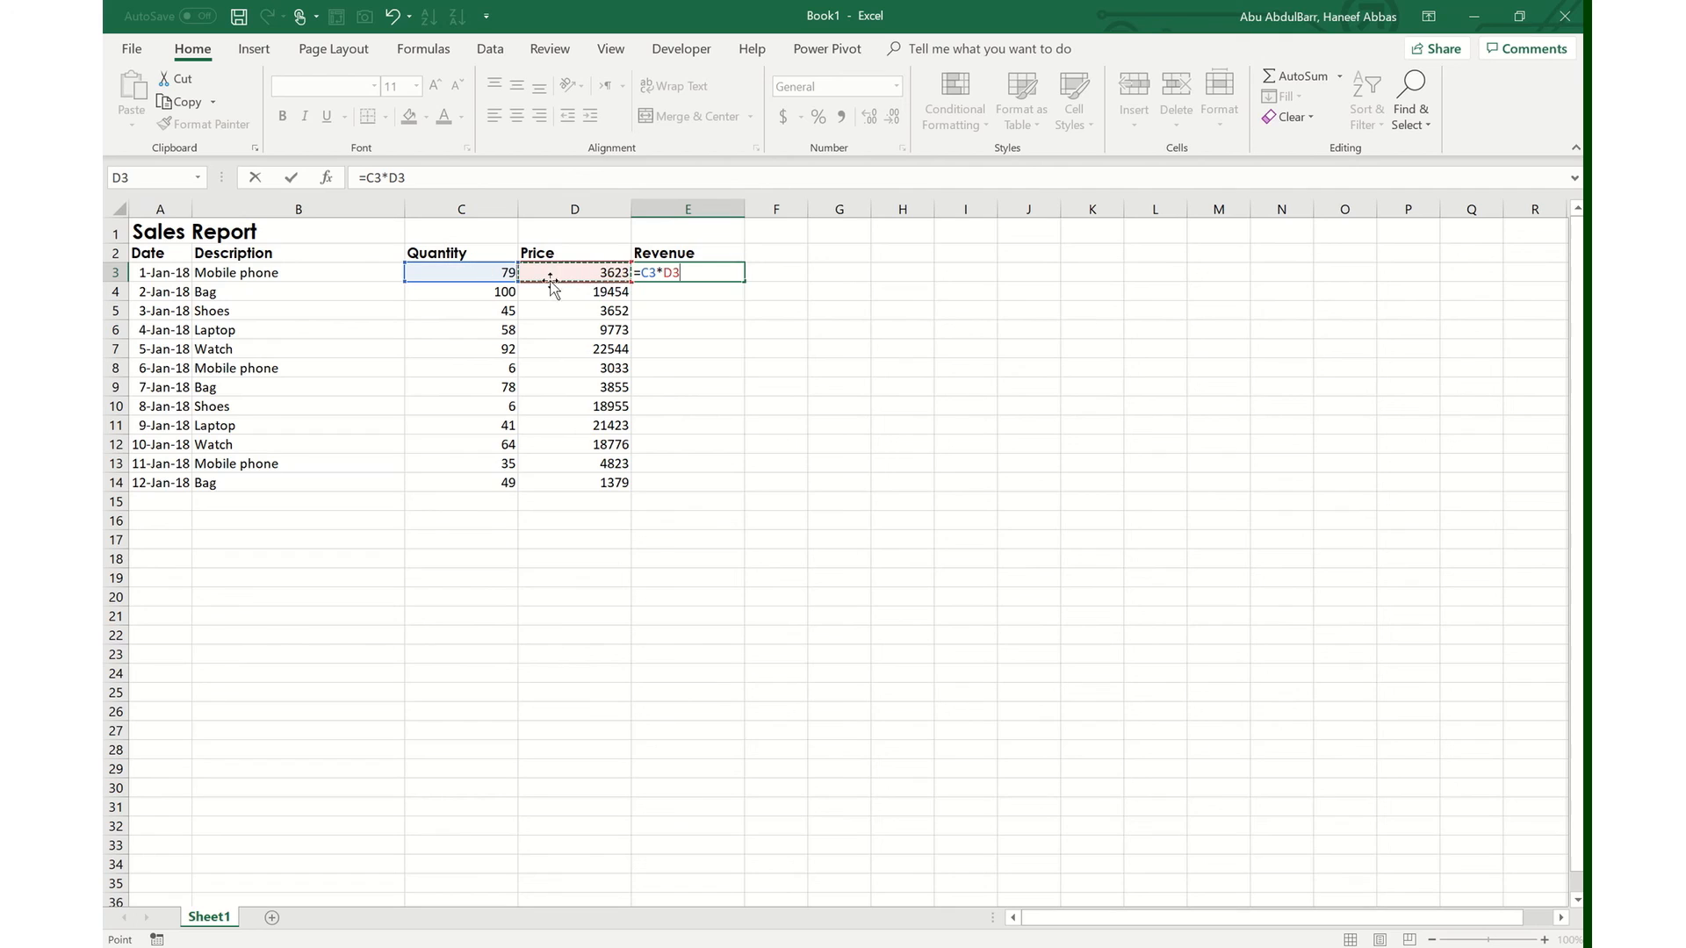
key(Return)
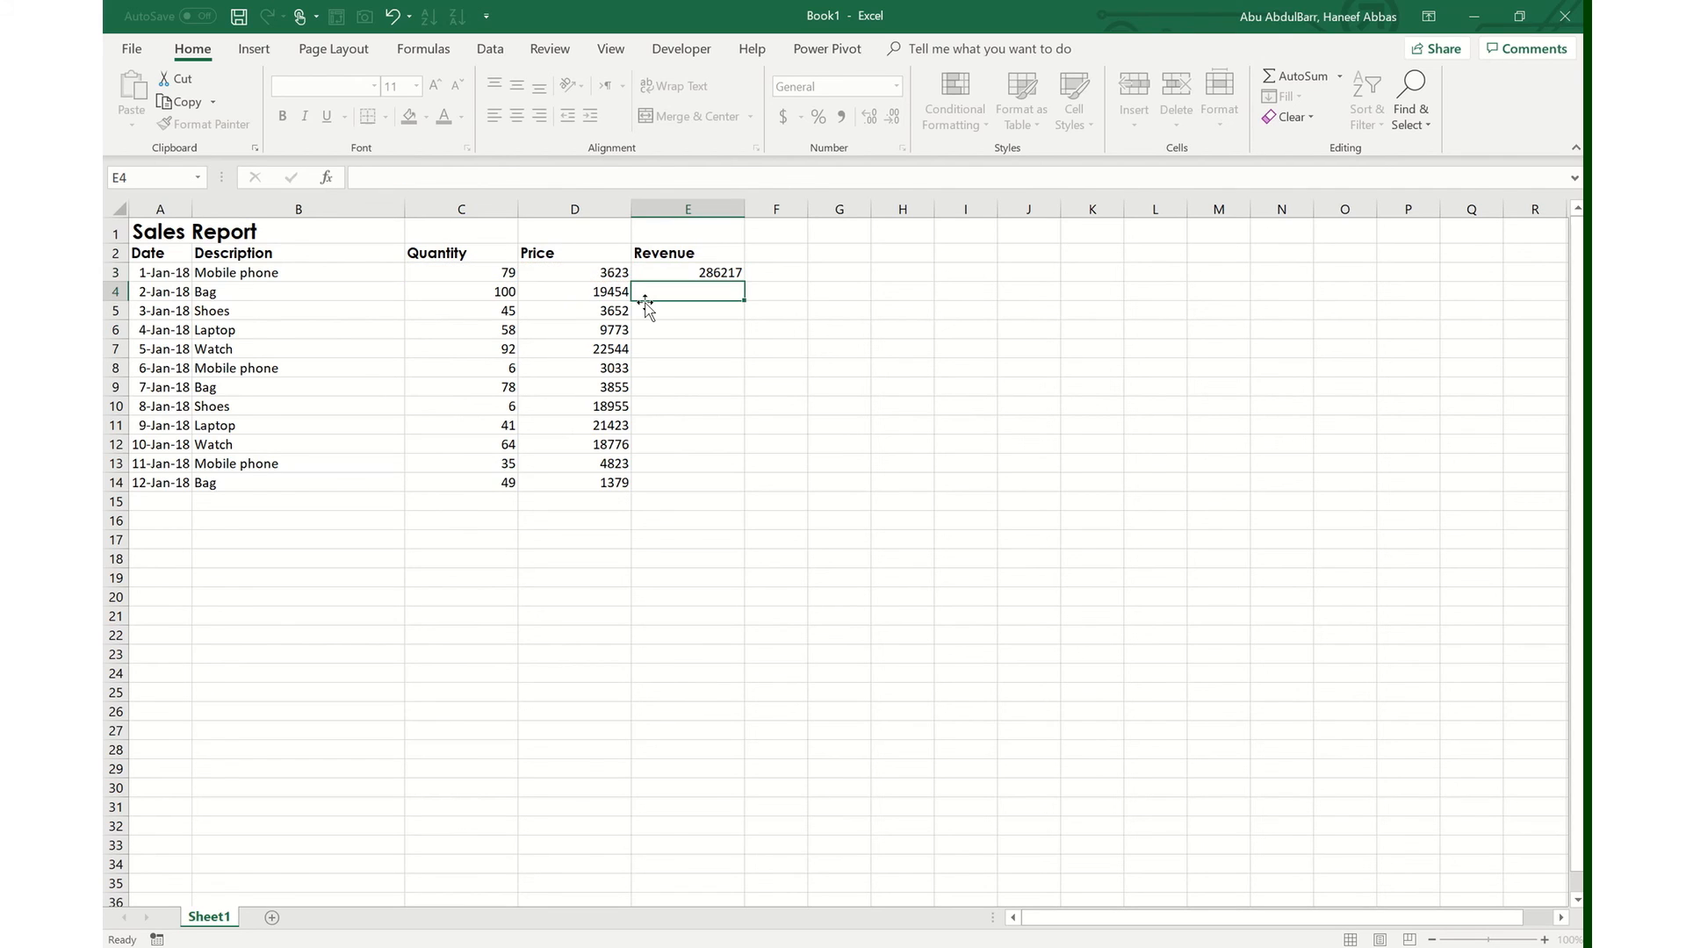
- Fill the Revenue formula from E3 down to E14 and check the copied formula in E9
key(Up)
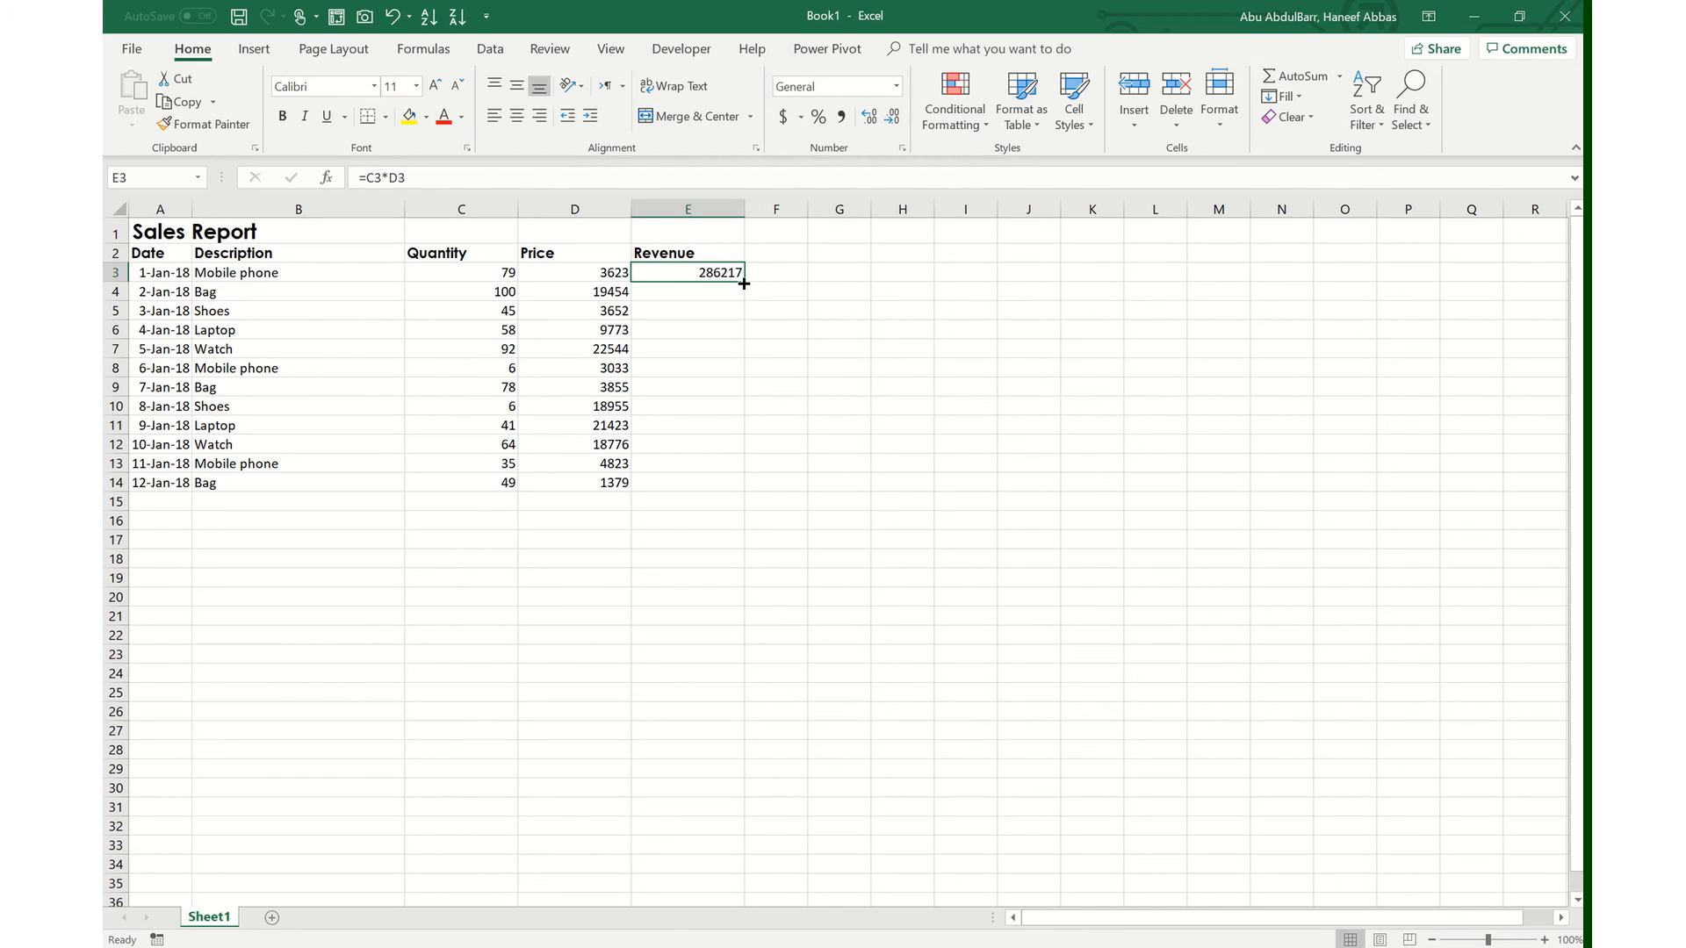
drag(744, 284, 744, 497)
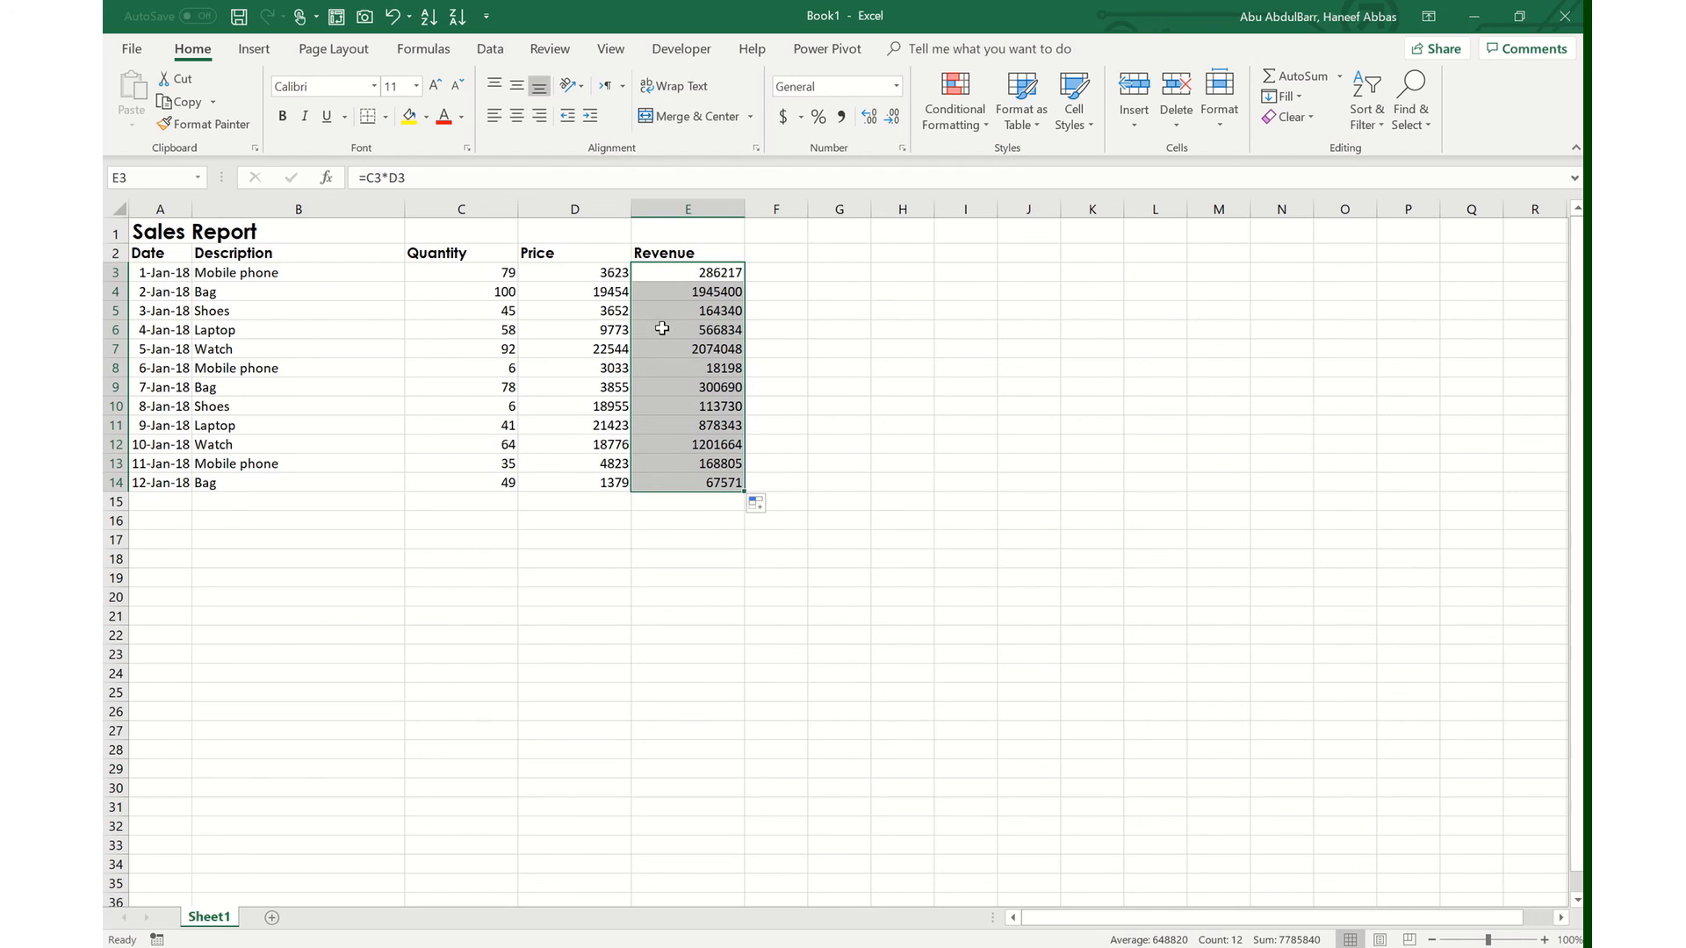
double_click(676, 387)
key(Escape)
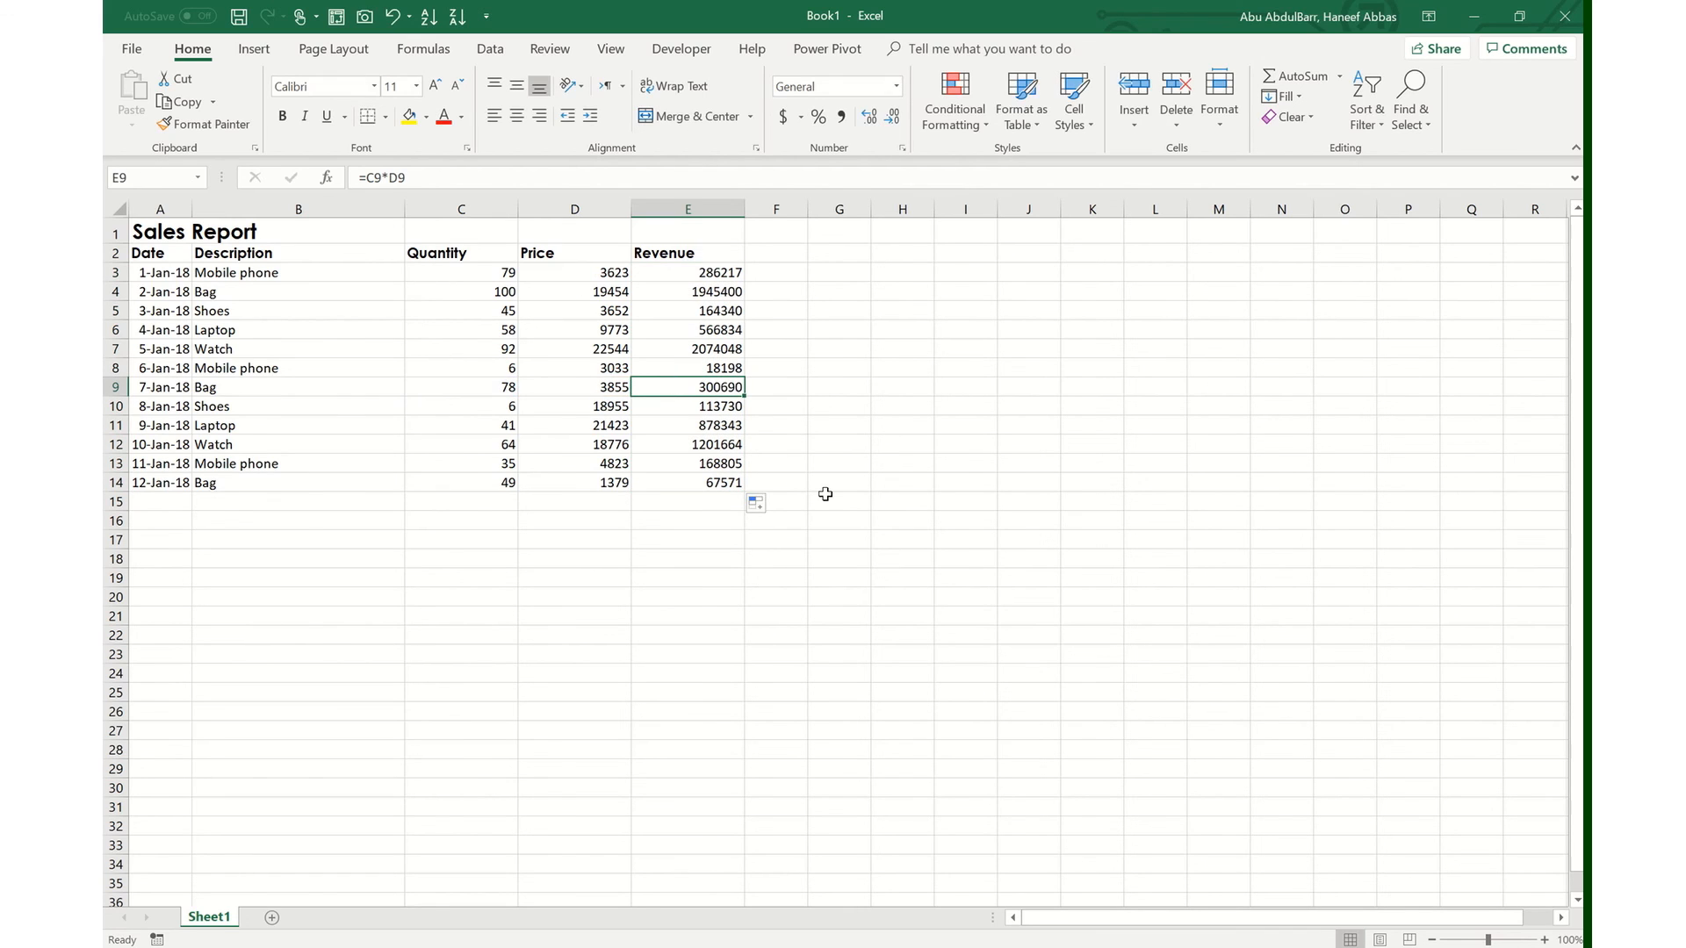
- Check the copied Revenue formulas in cells E11 and E13 without changing them
click(734, 426)
double_click(734, 426)
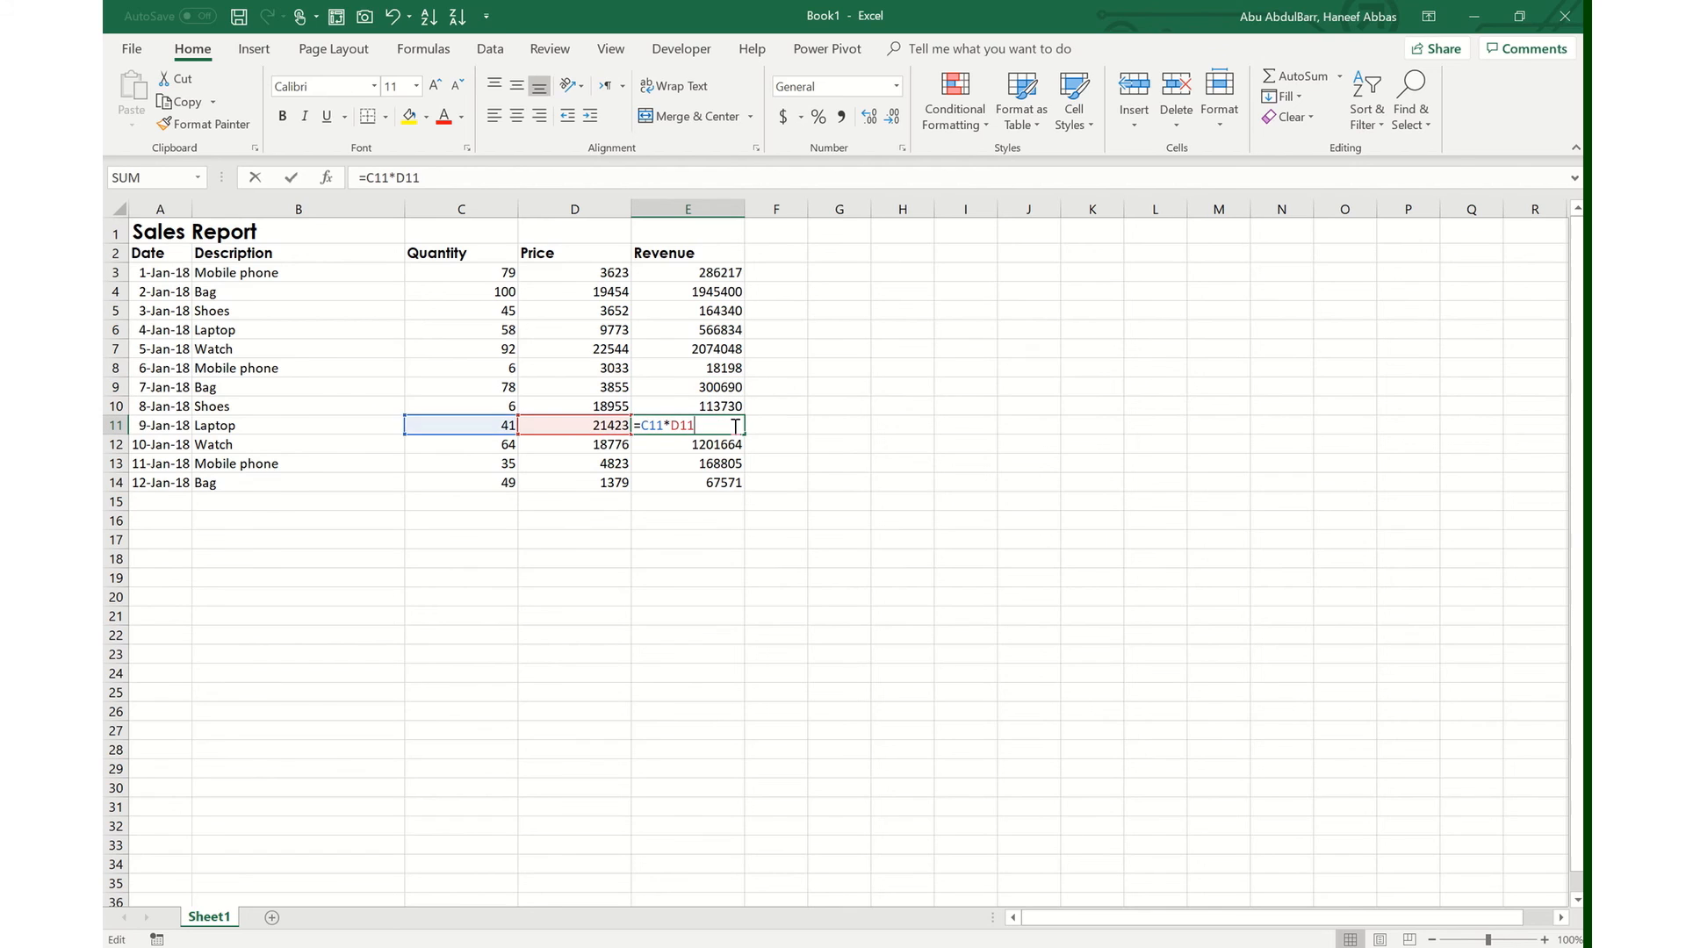
key(Escape)
key(Down)
key(Down)
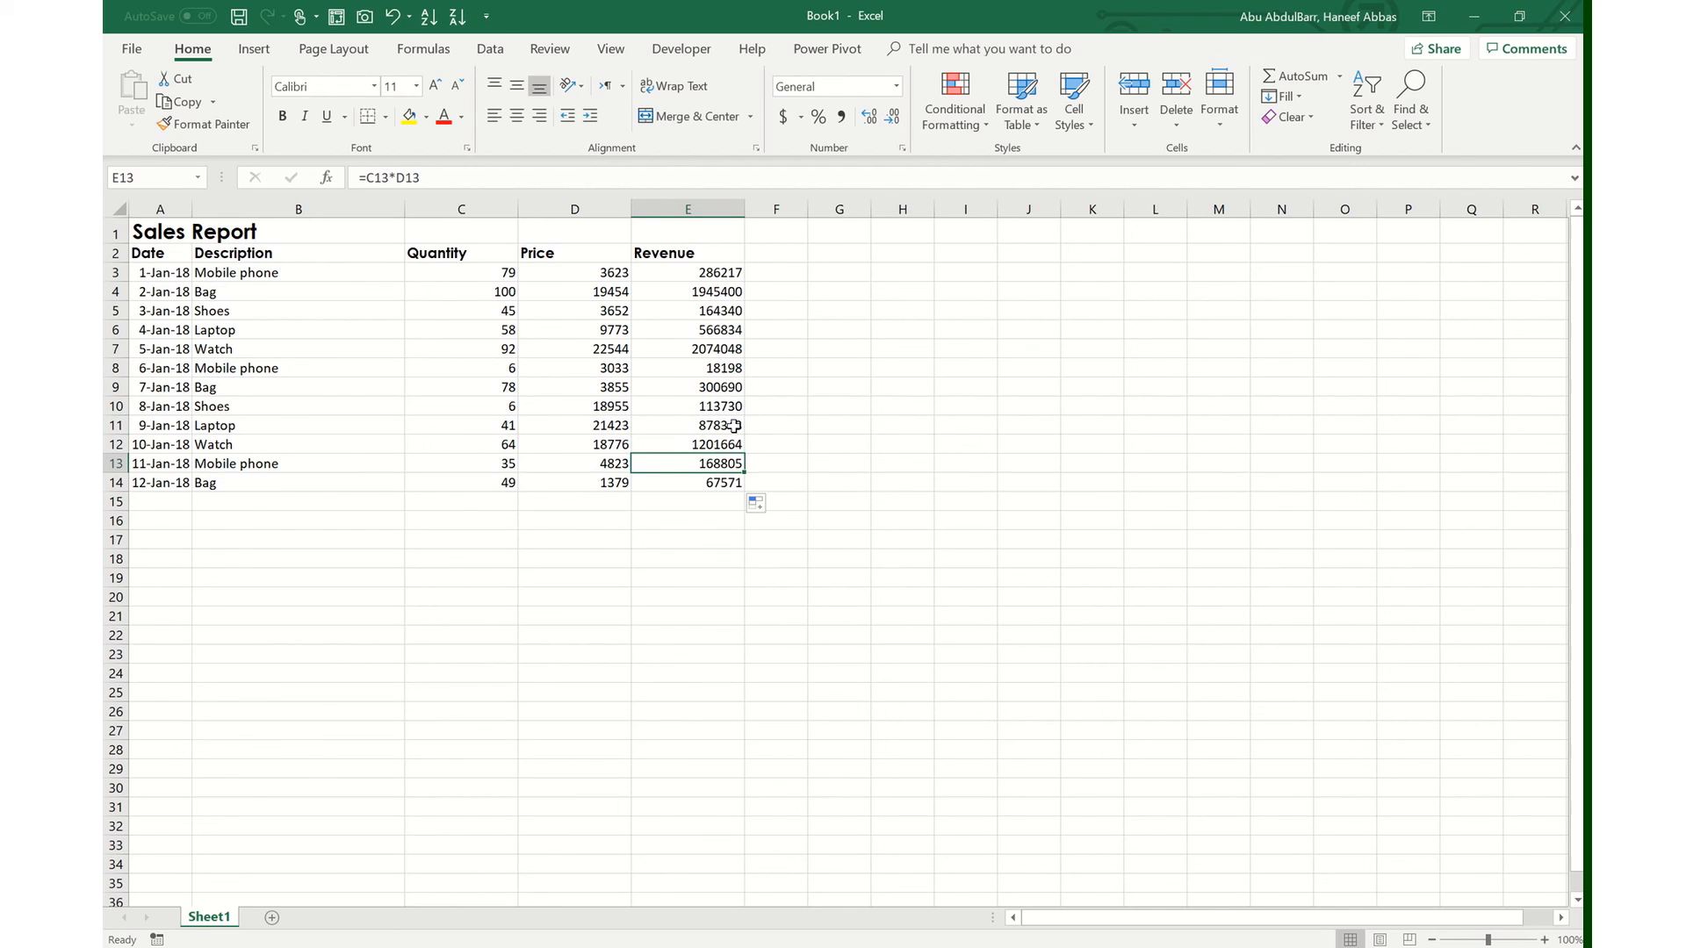
key(F2)
key(Escape)
- Apply the Comma Style number format to the Price and Revenue values in D3:E14
click(598, 274)
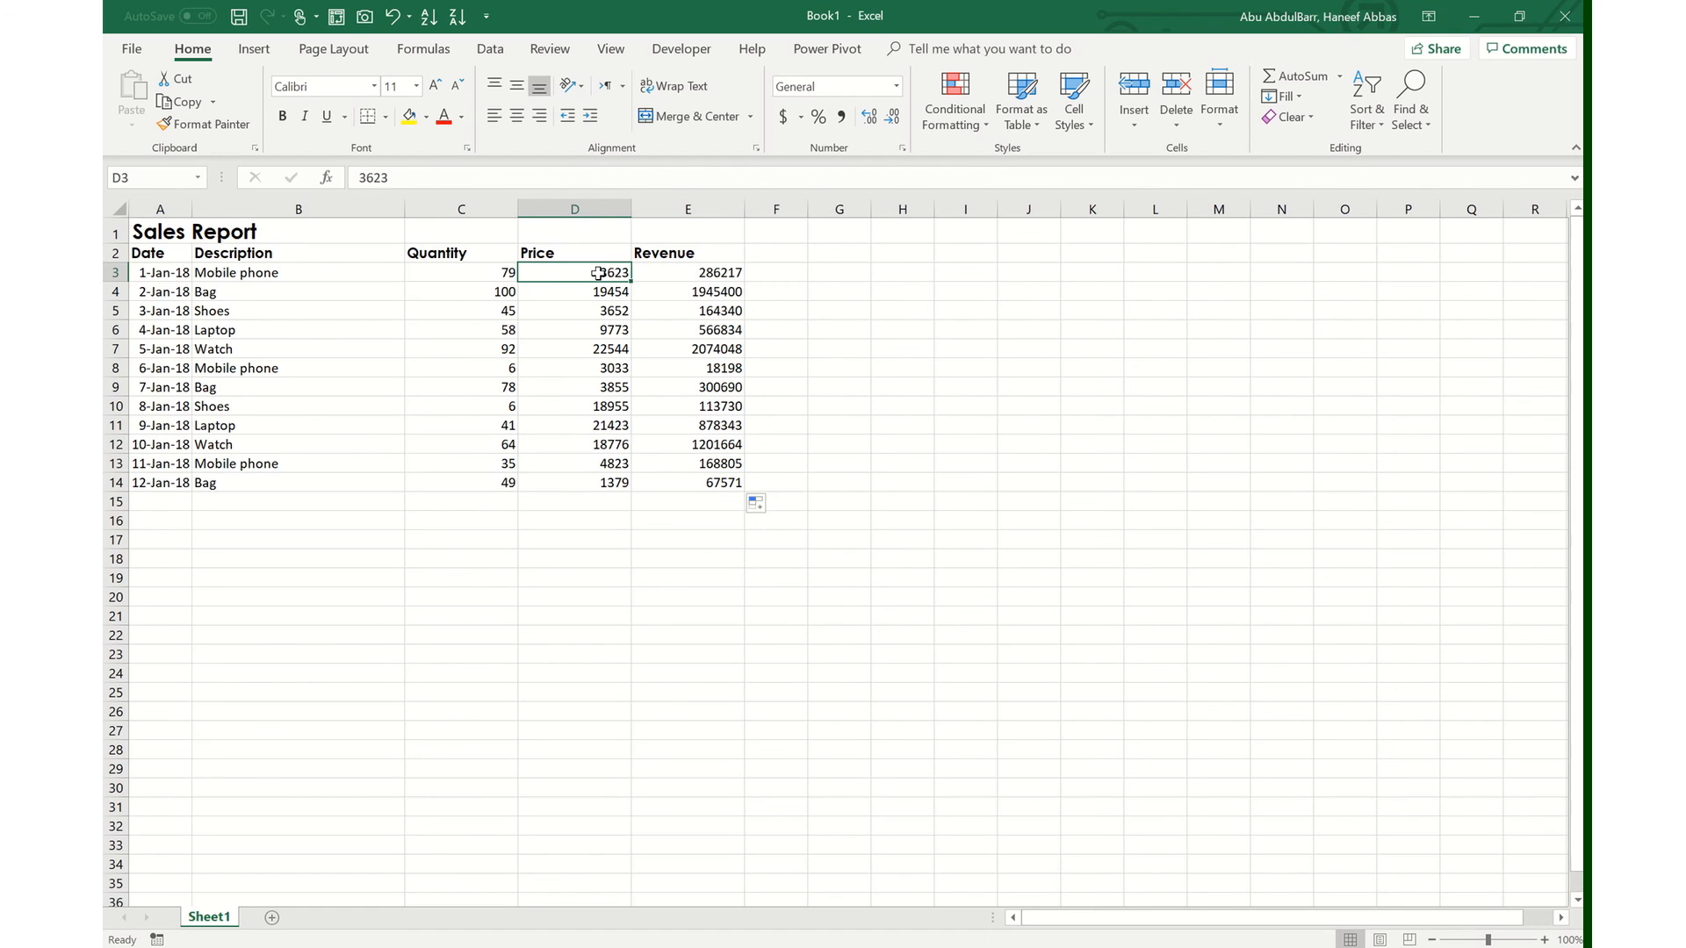
key(shift+Right)
key(shift+Down)
key(shift+Down)
key(shift+Down)
key(shift+Down)
key(shift+Down)
key(shift+Down)
key(shift+Down)
key(shift+Down)
key(shift+Down)
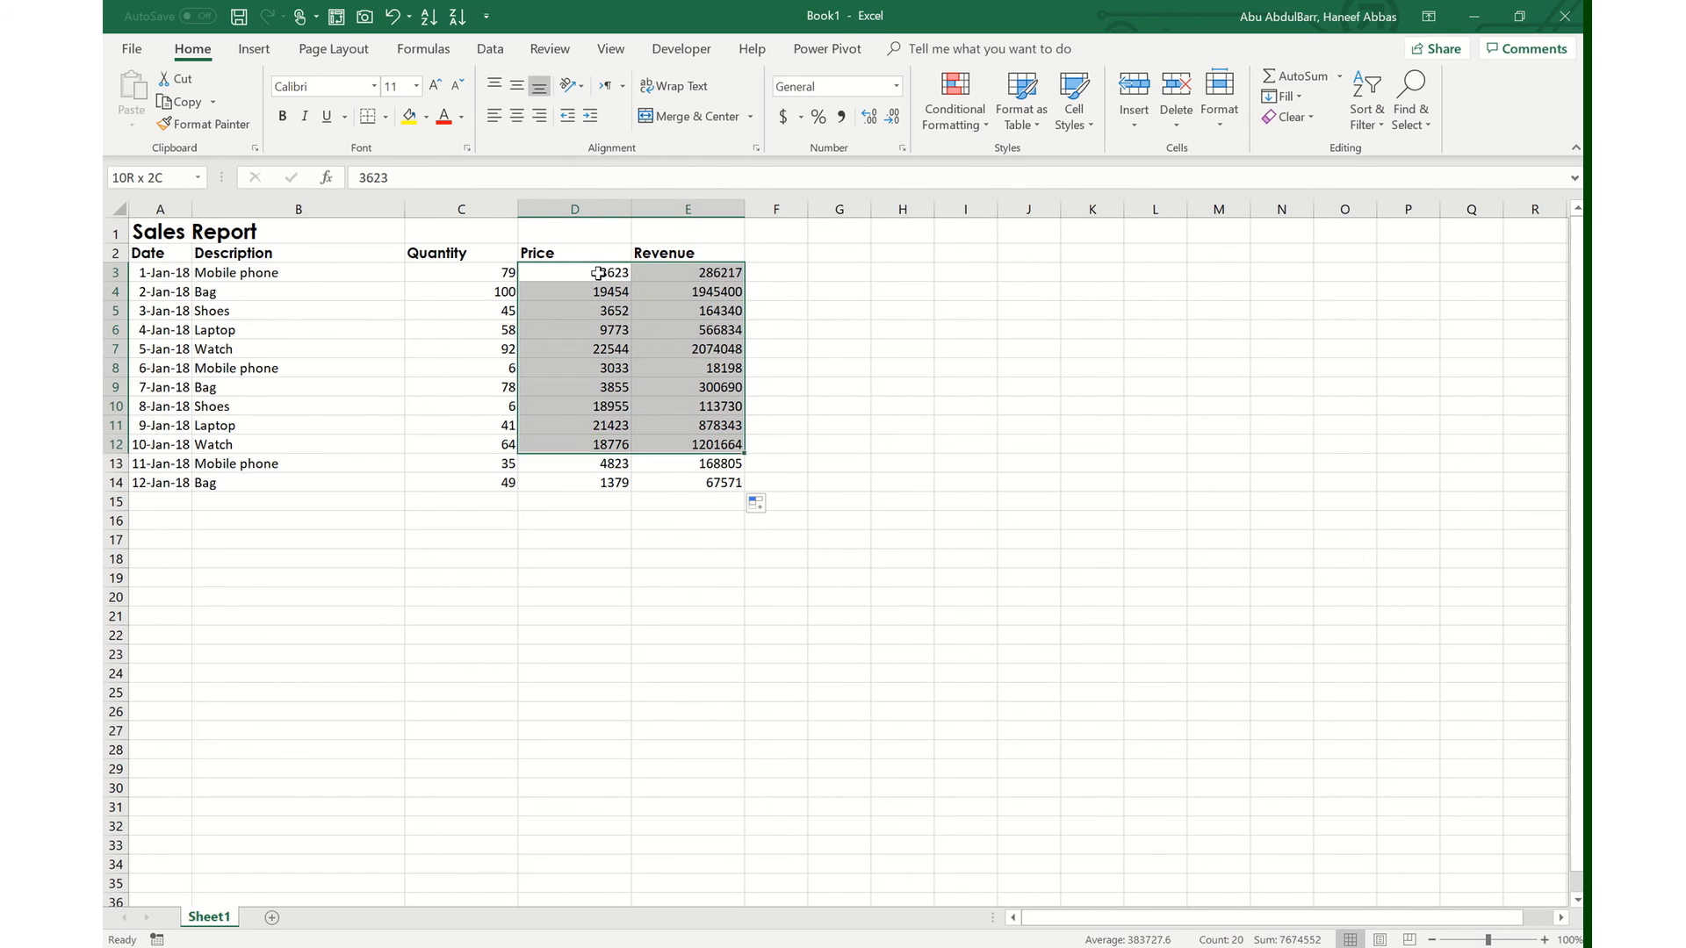
key(shift+Down)
key(shift+Down)
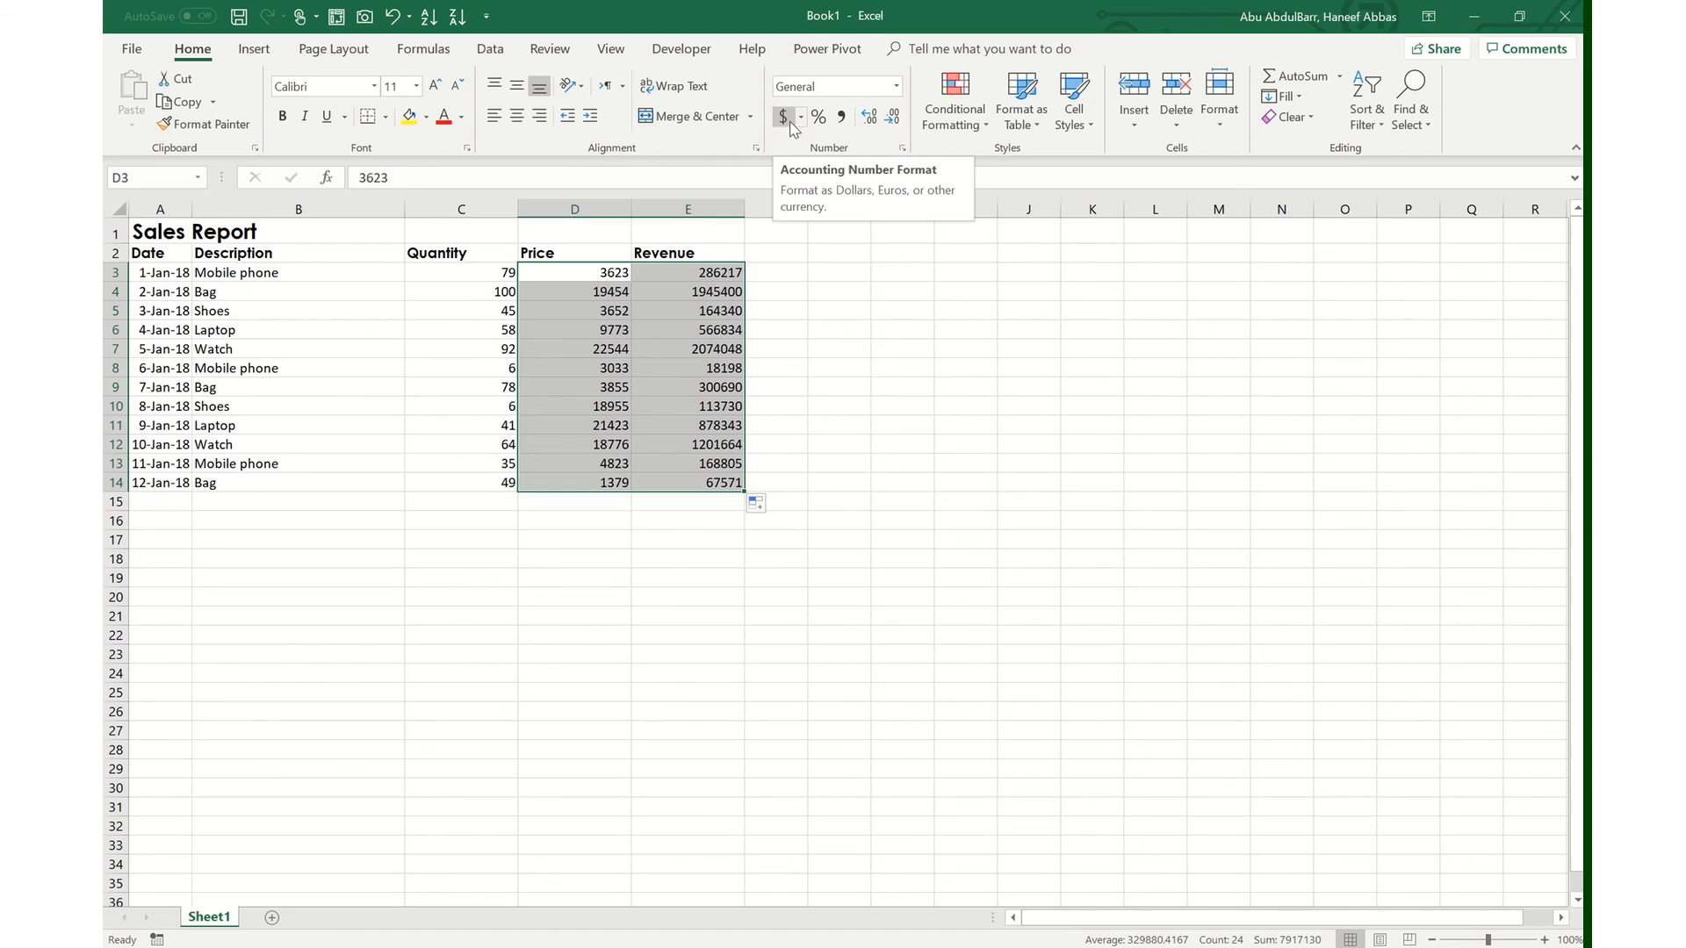
click(842, 117)
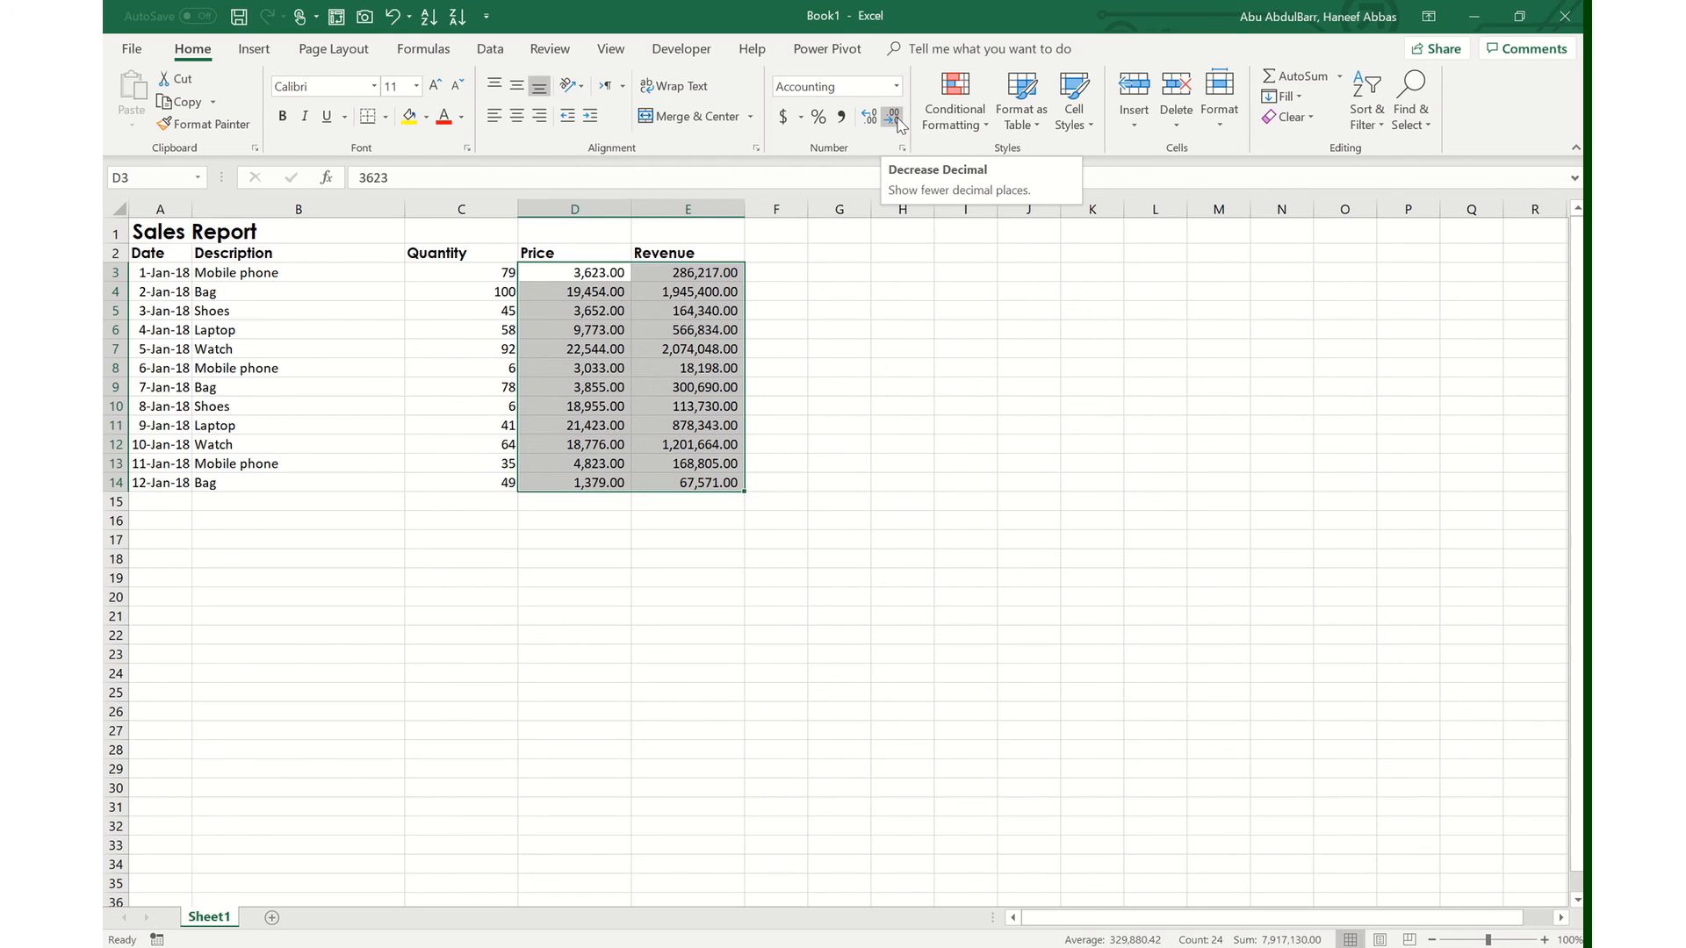
- Reduce the Price and Revenue values in D3:E14 to zero decimal places
click(897, 123)
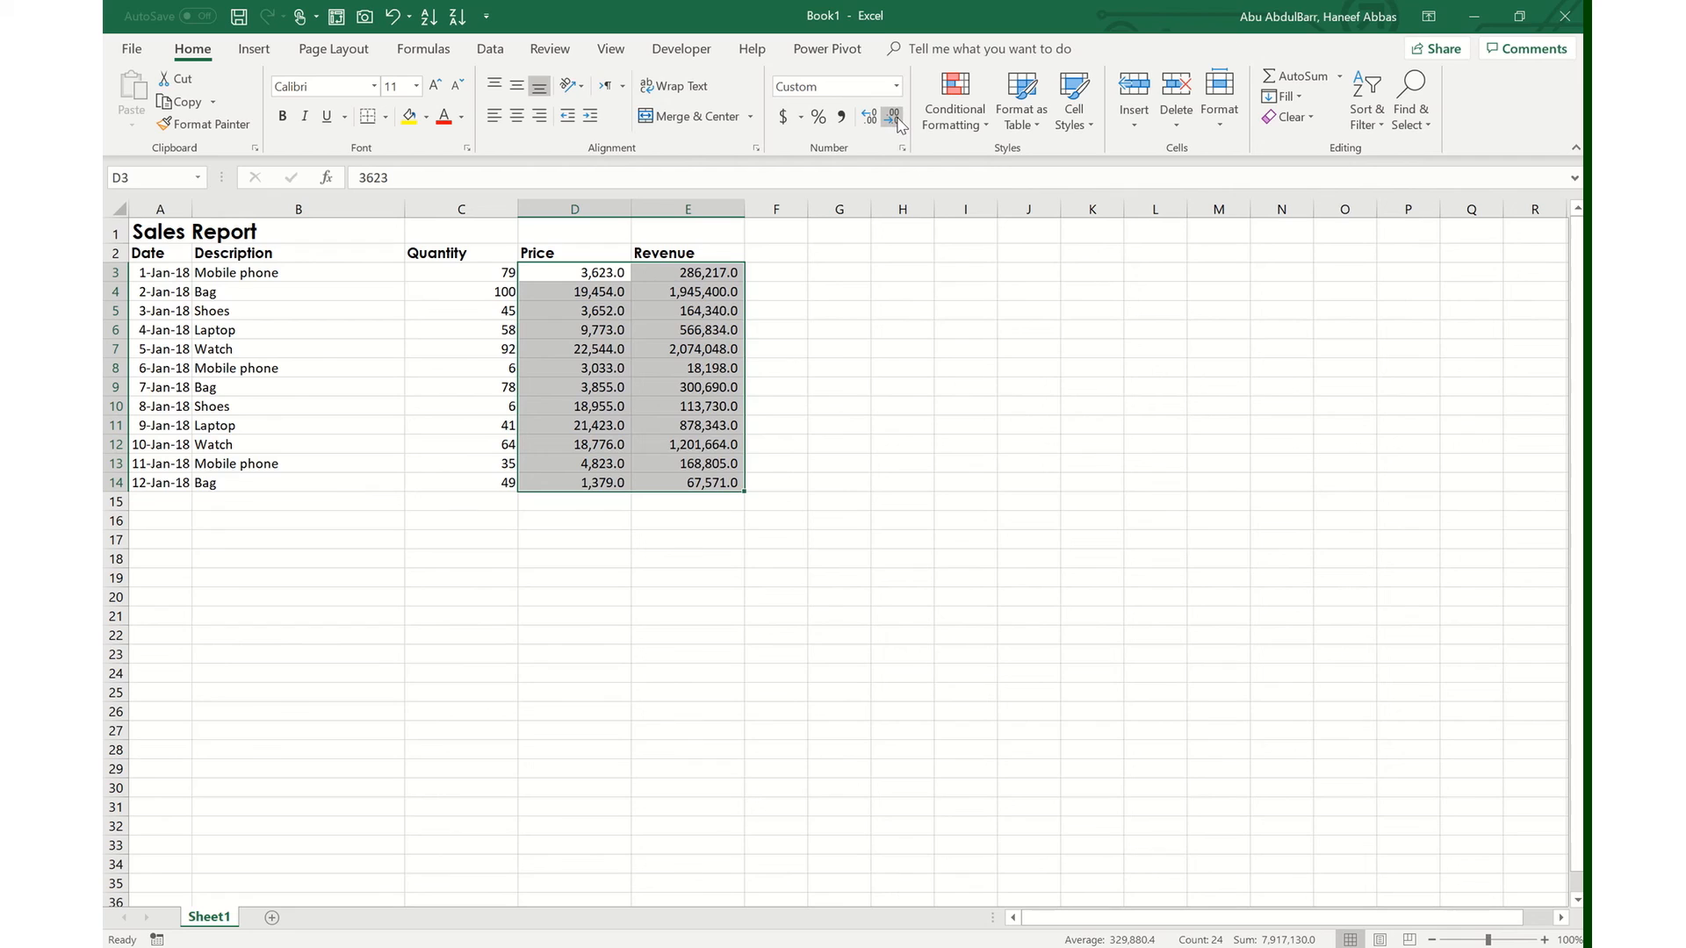
click(898, 123)
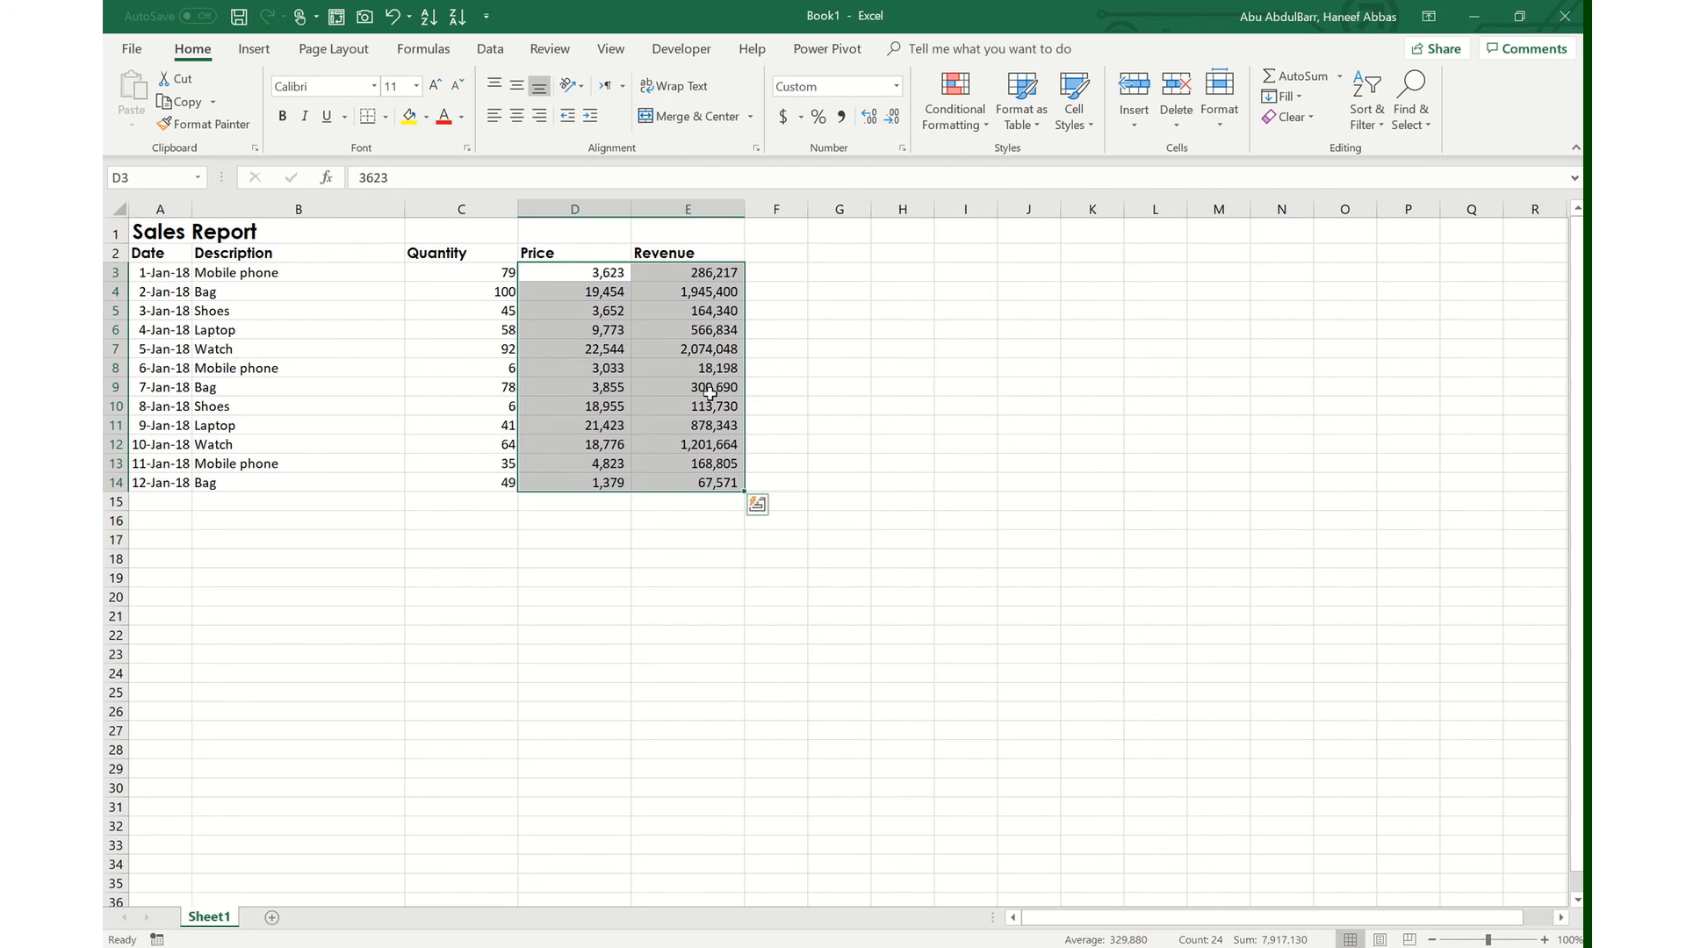
click(667, 353)
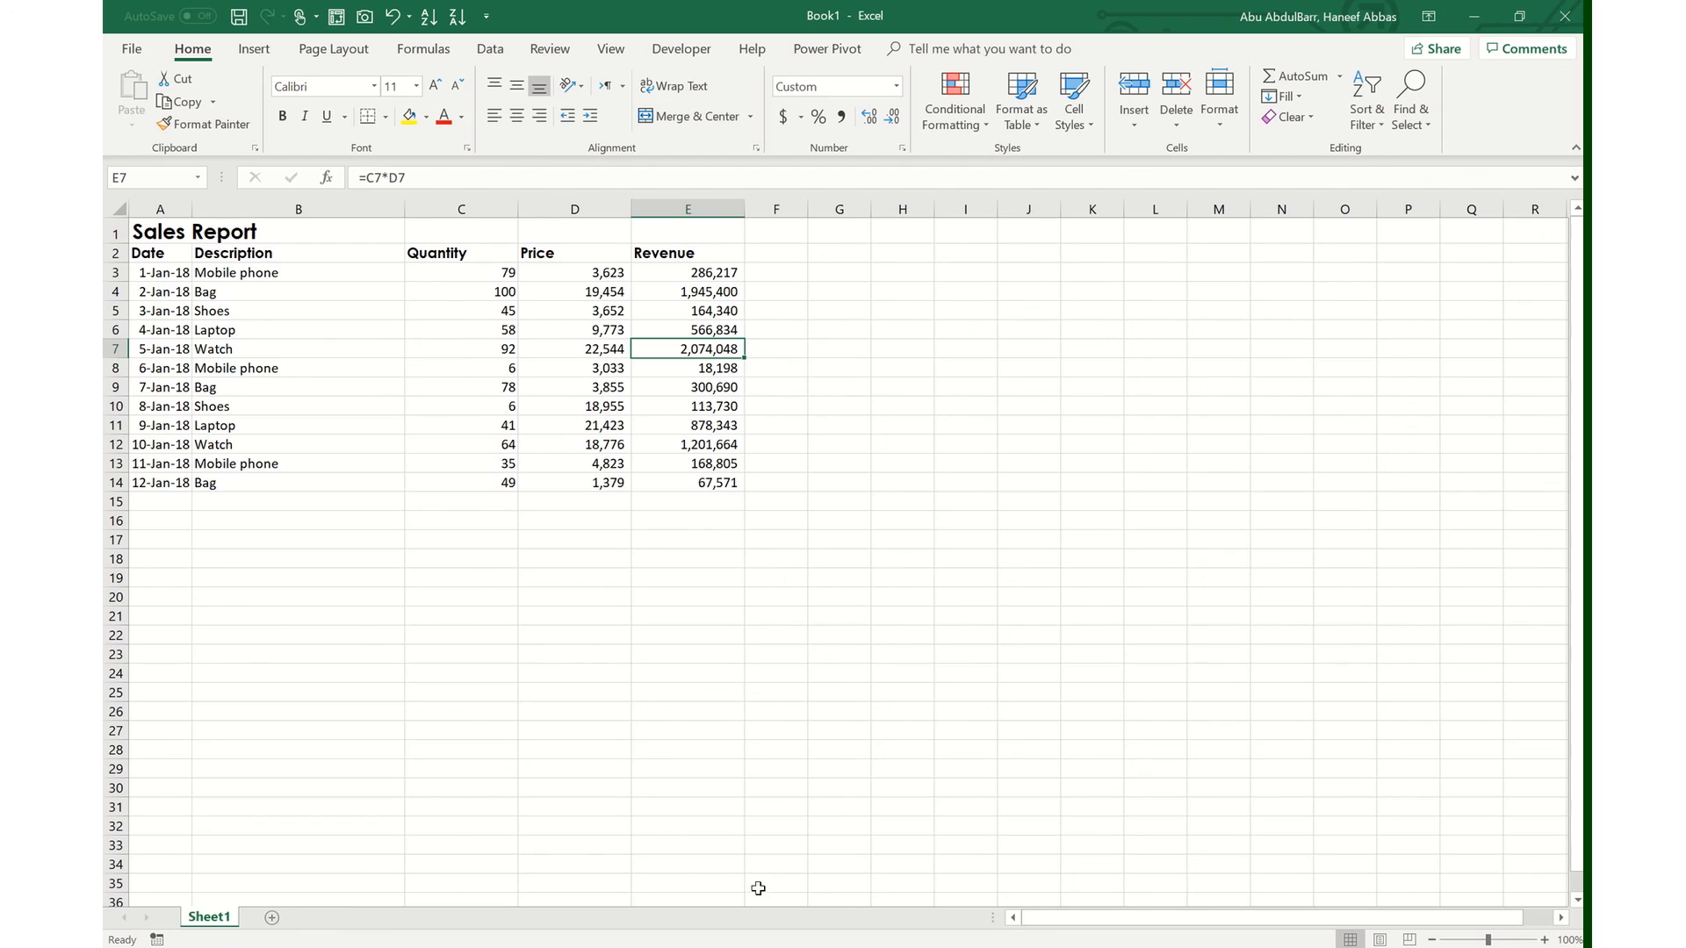
- View the sheet in Page Layout and Page Break Preview, and return to Normal view
click(1381, 941)
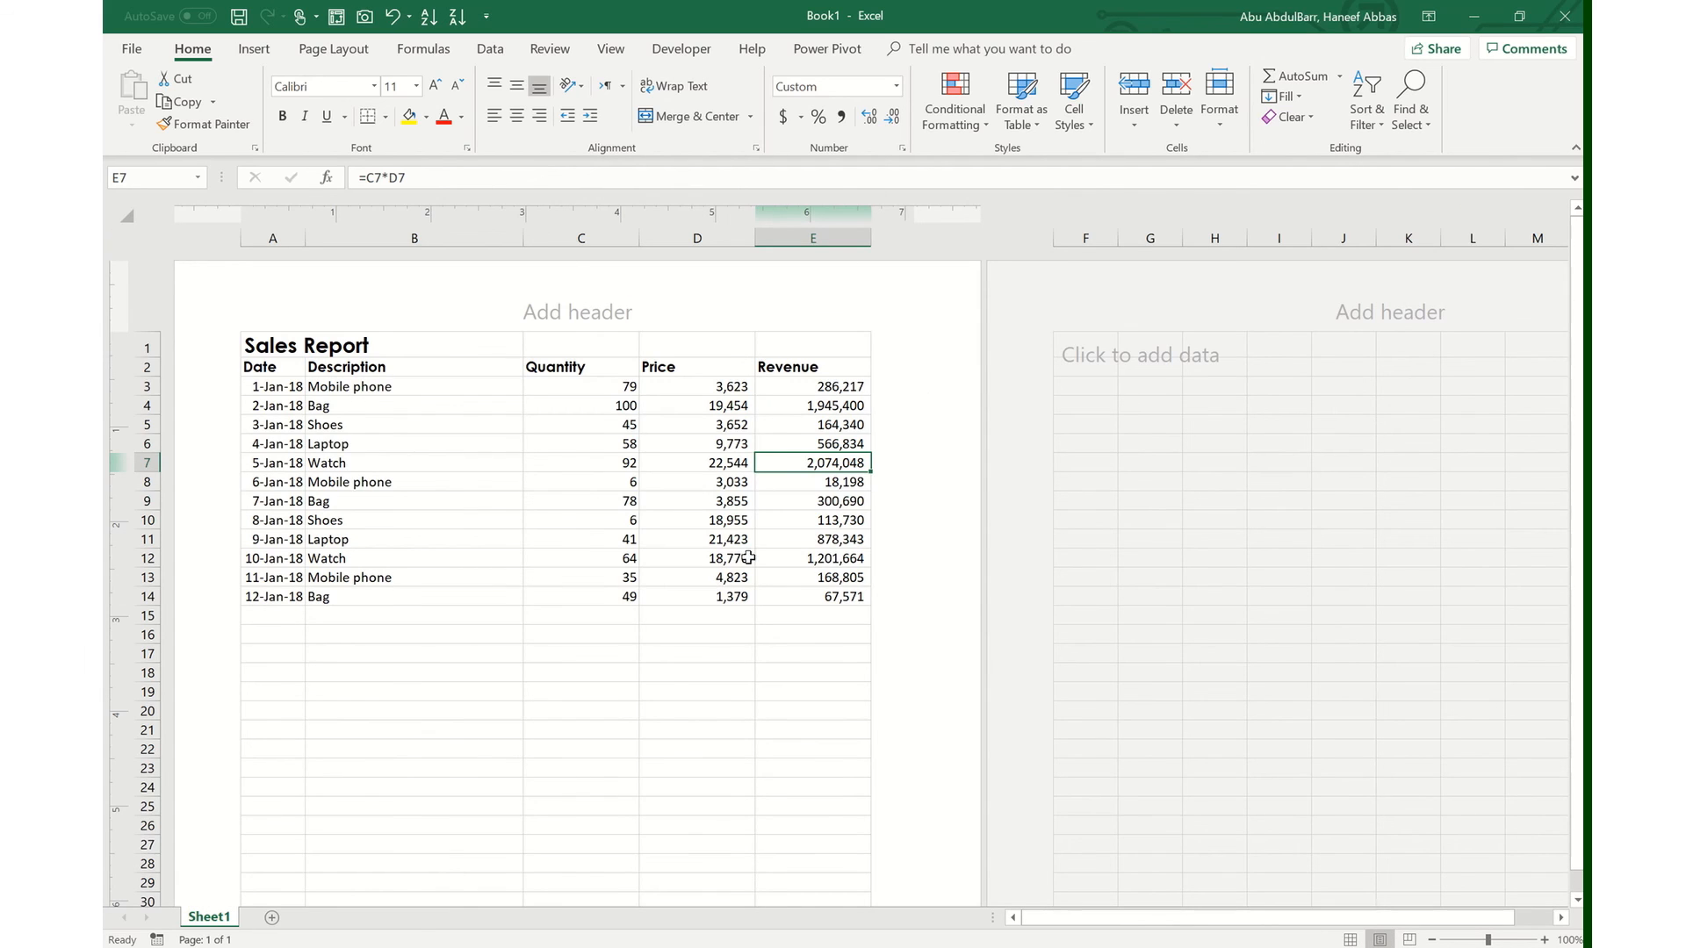
click(1408, 941)
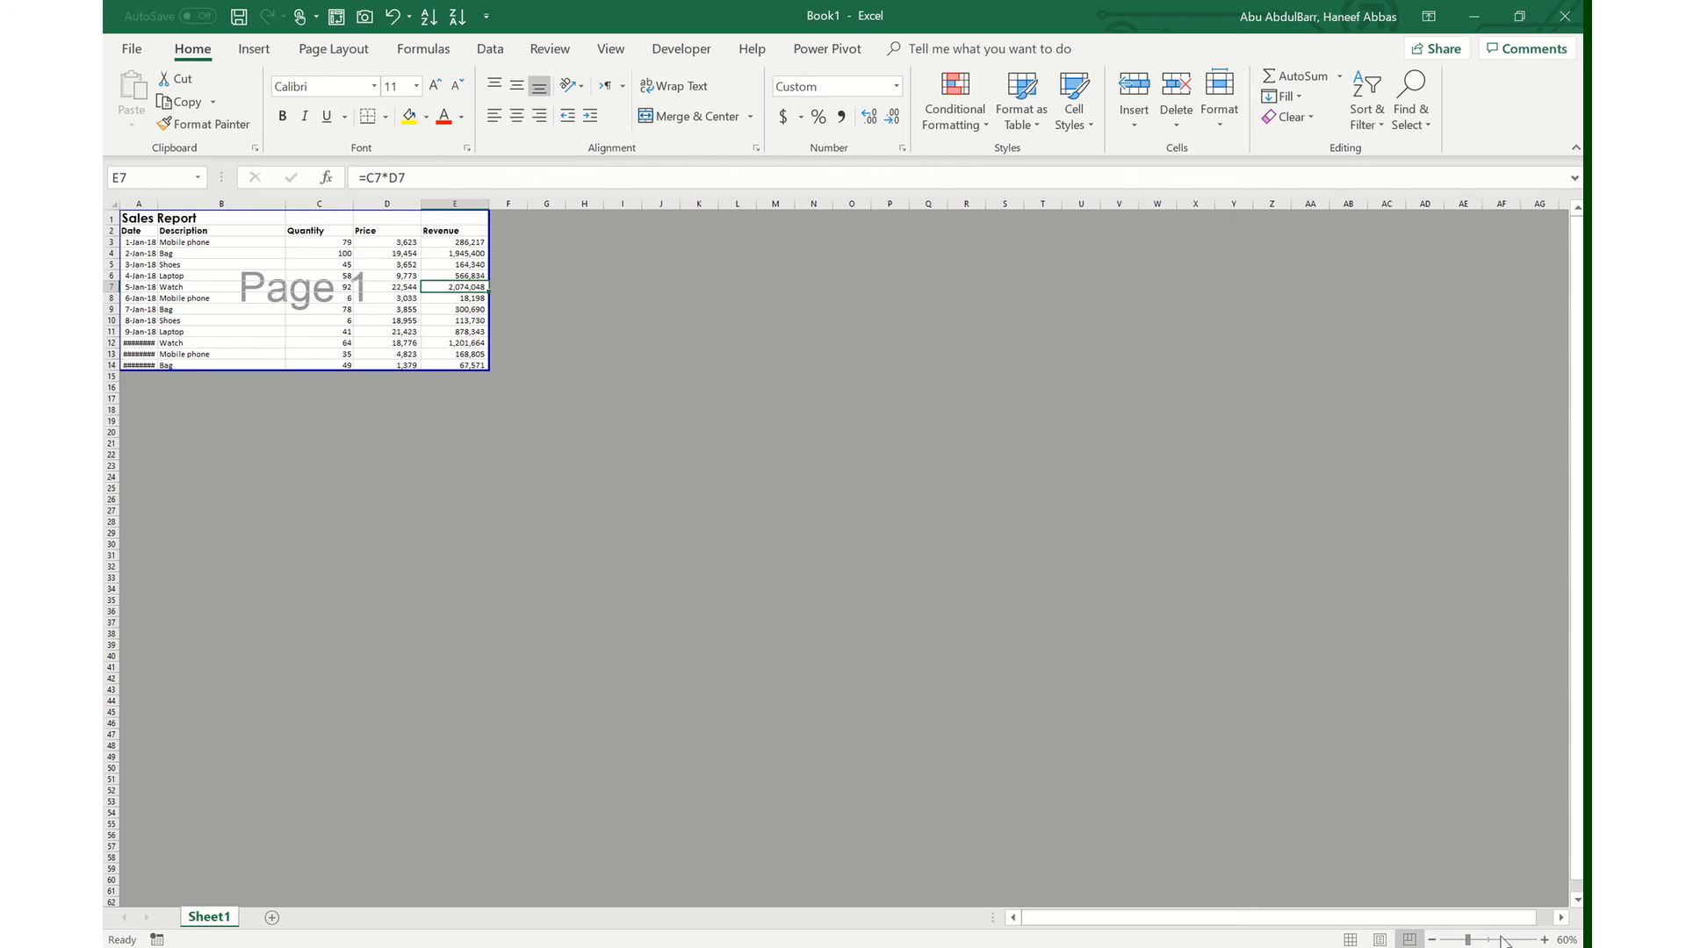
click(1352, 940)
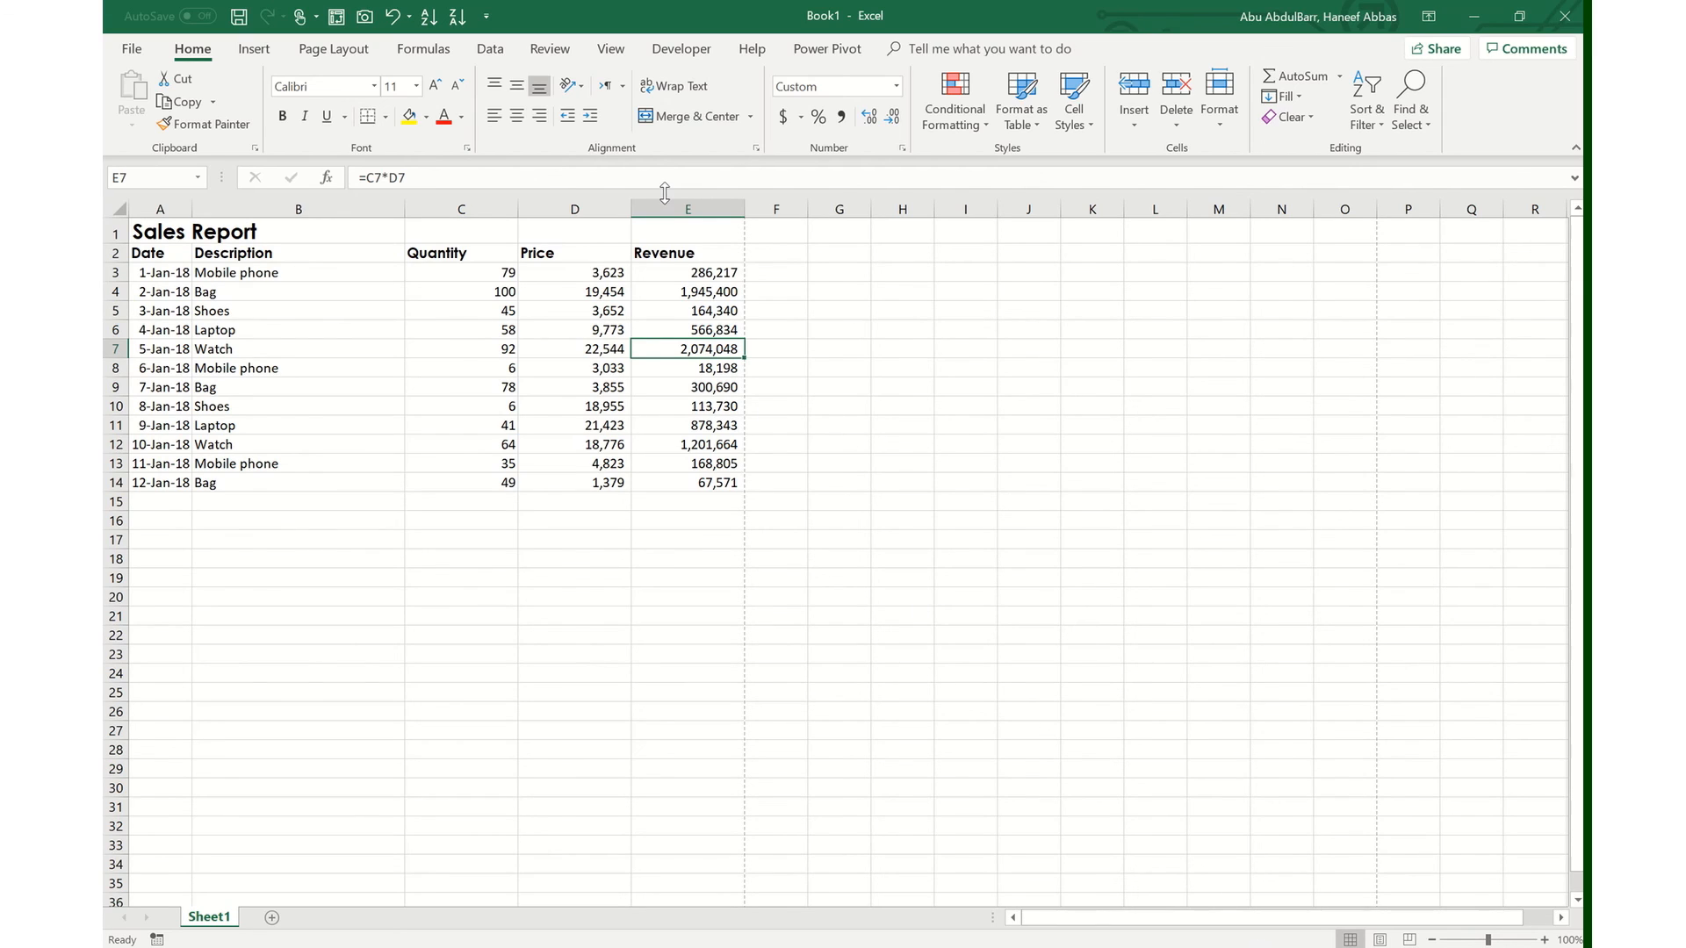
- Examine the average, count and sum of the Revenue values in E3:E14 by selecting the range, and deselect it
click(711, 273)
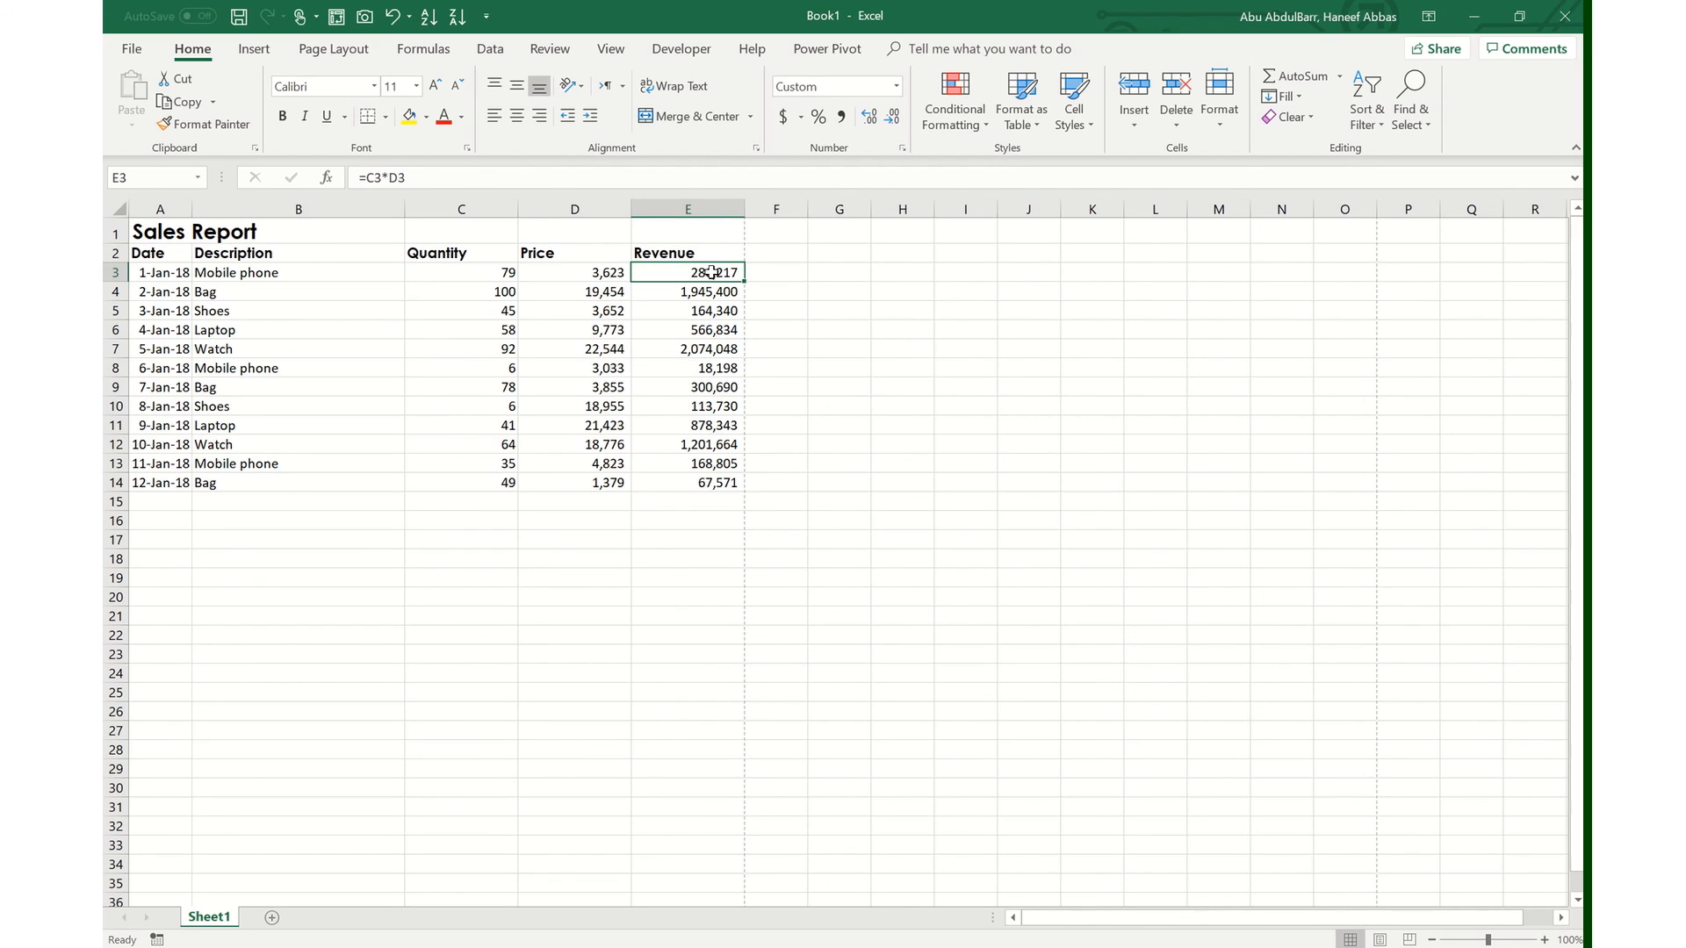
drag(711, 272, 709, 483)
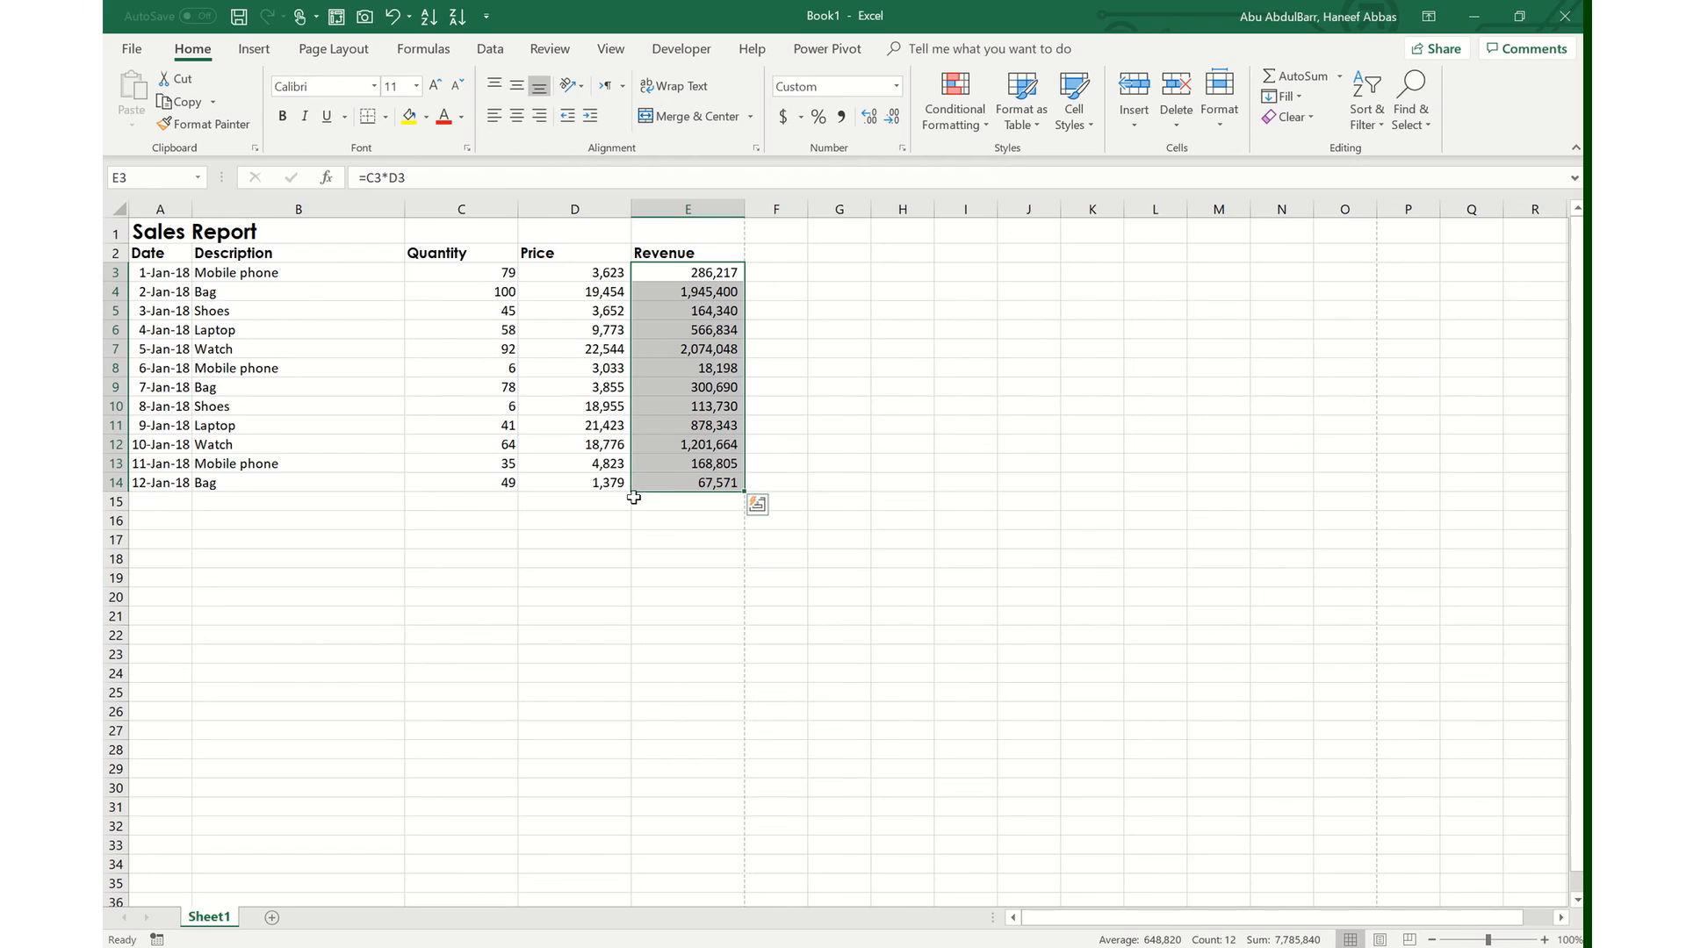
click(670, 518)
click(692, 498)
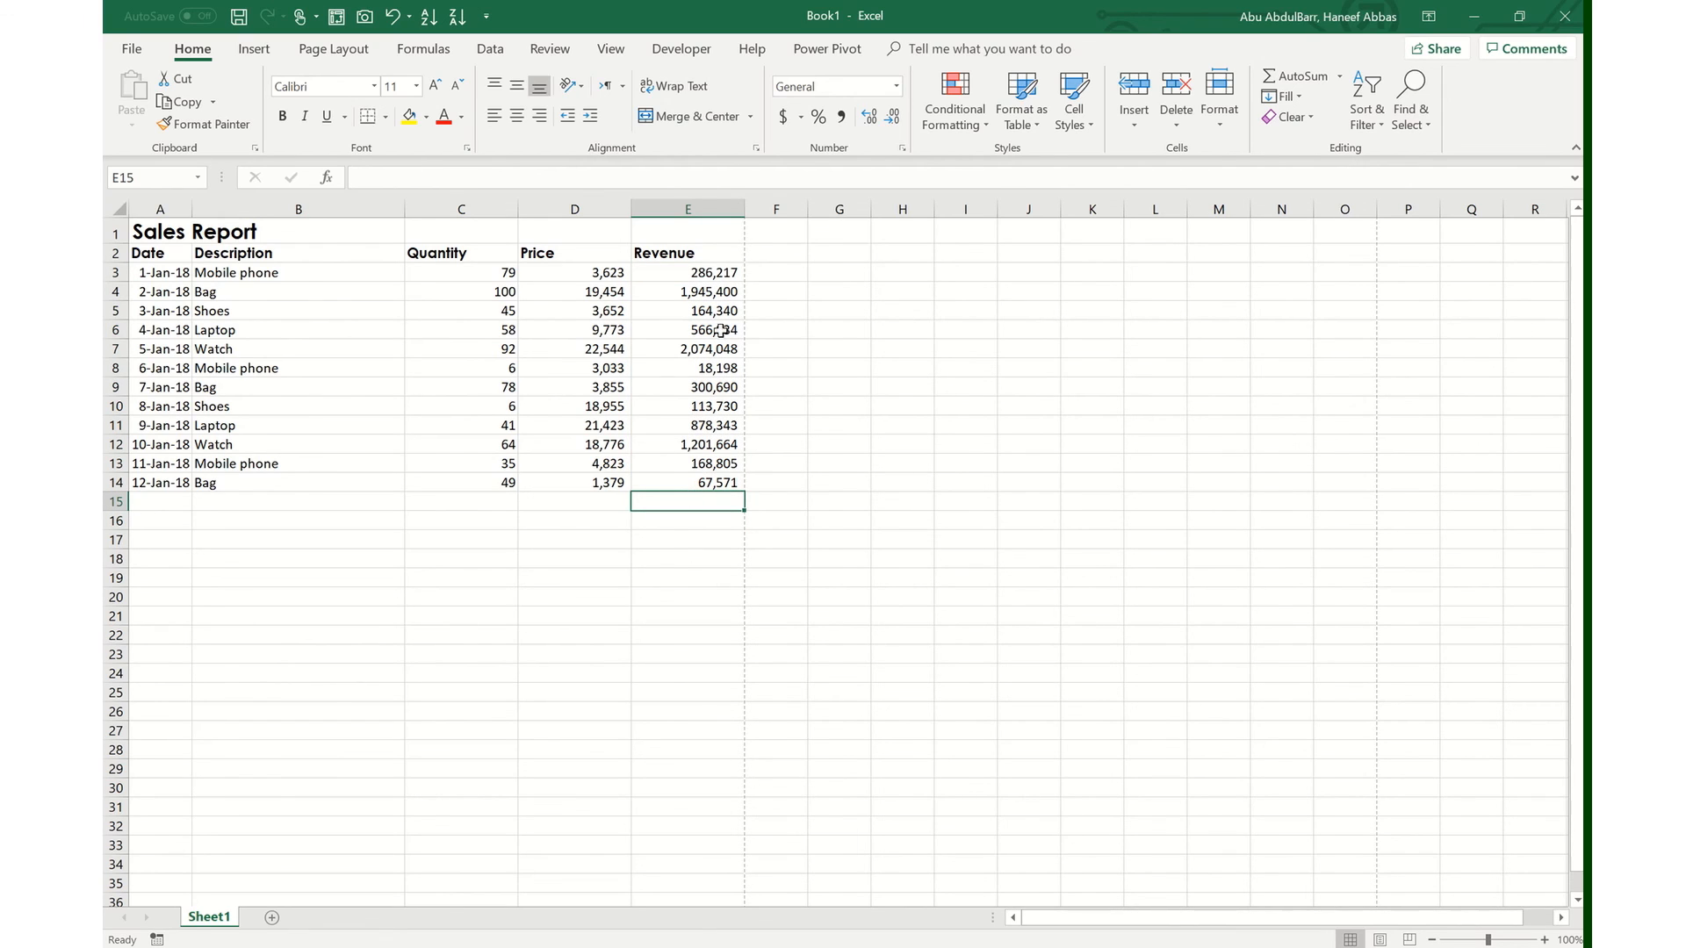
click(689, 278)
key(ctrl+shift+Down)
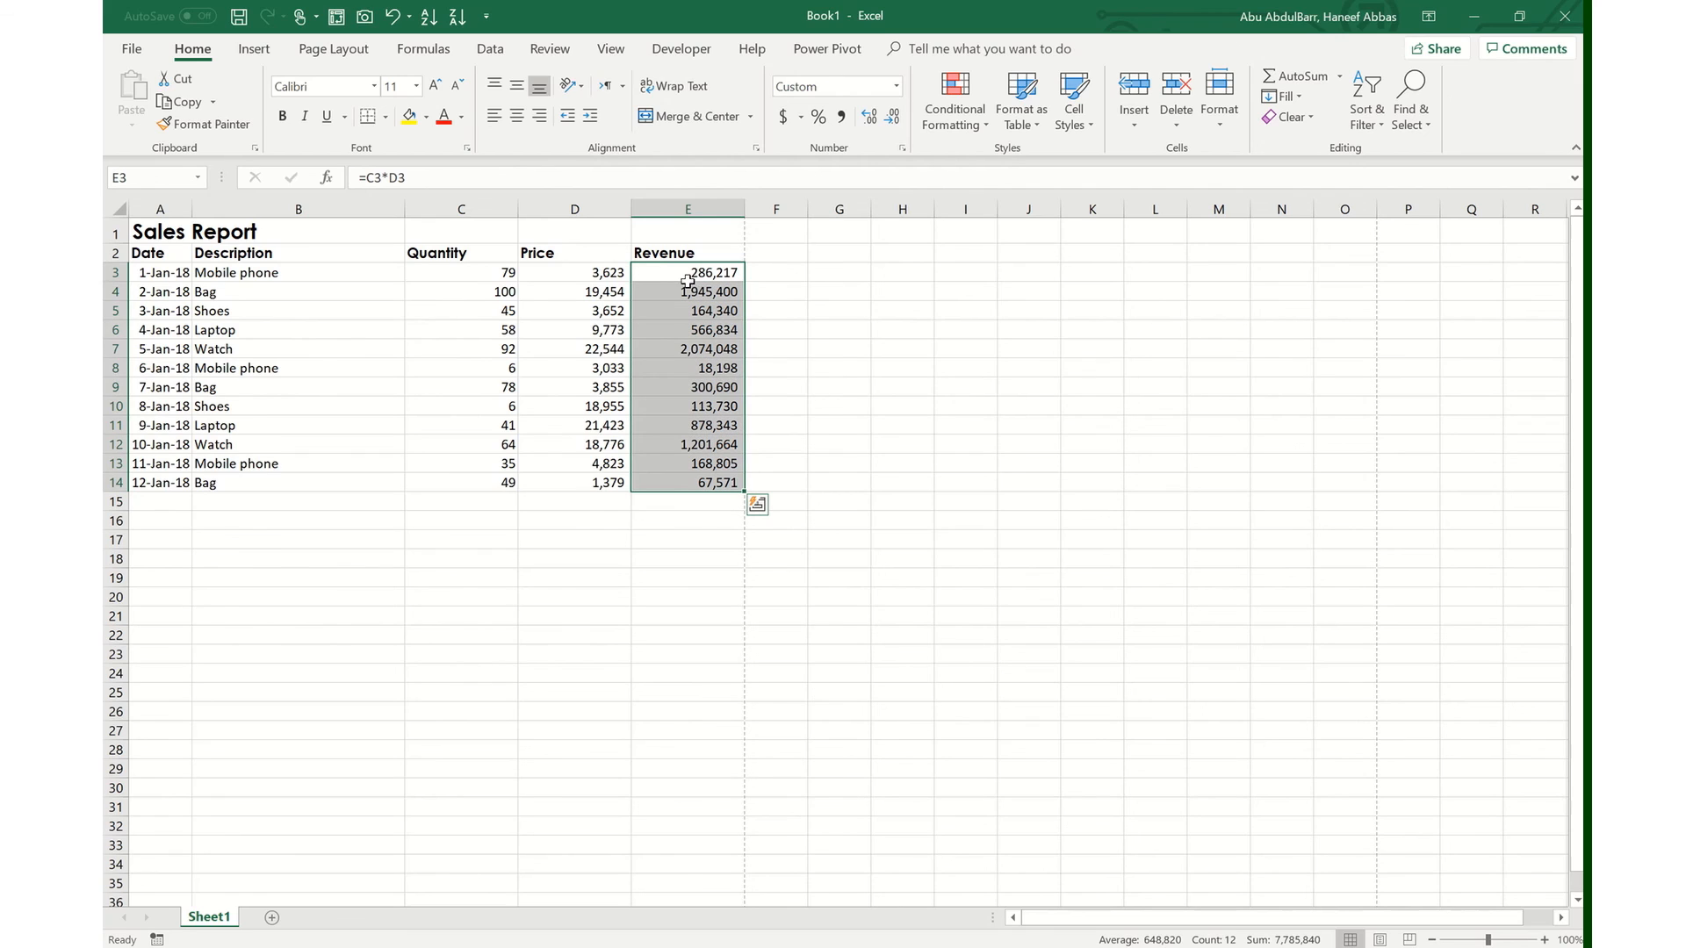
click(1039, 815)
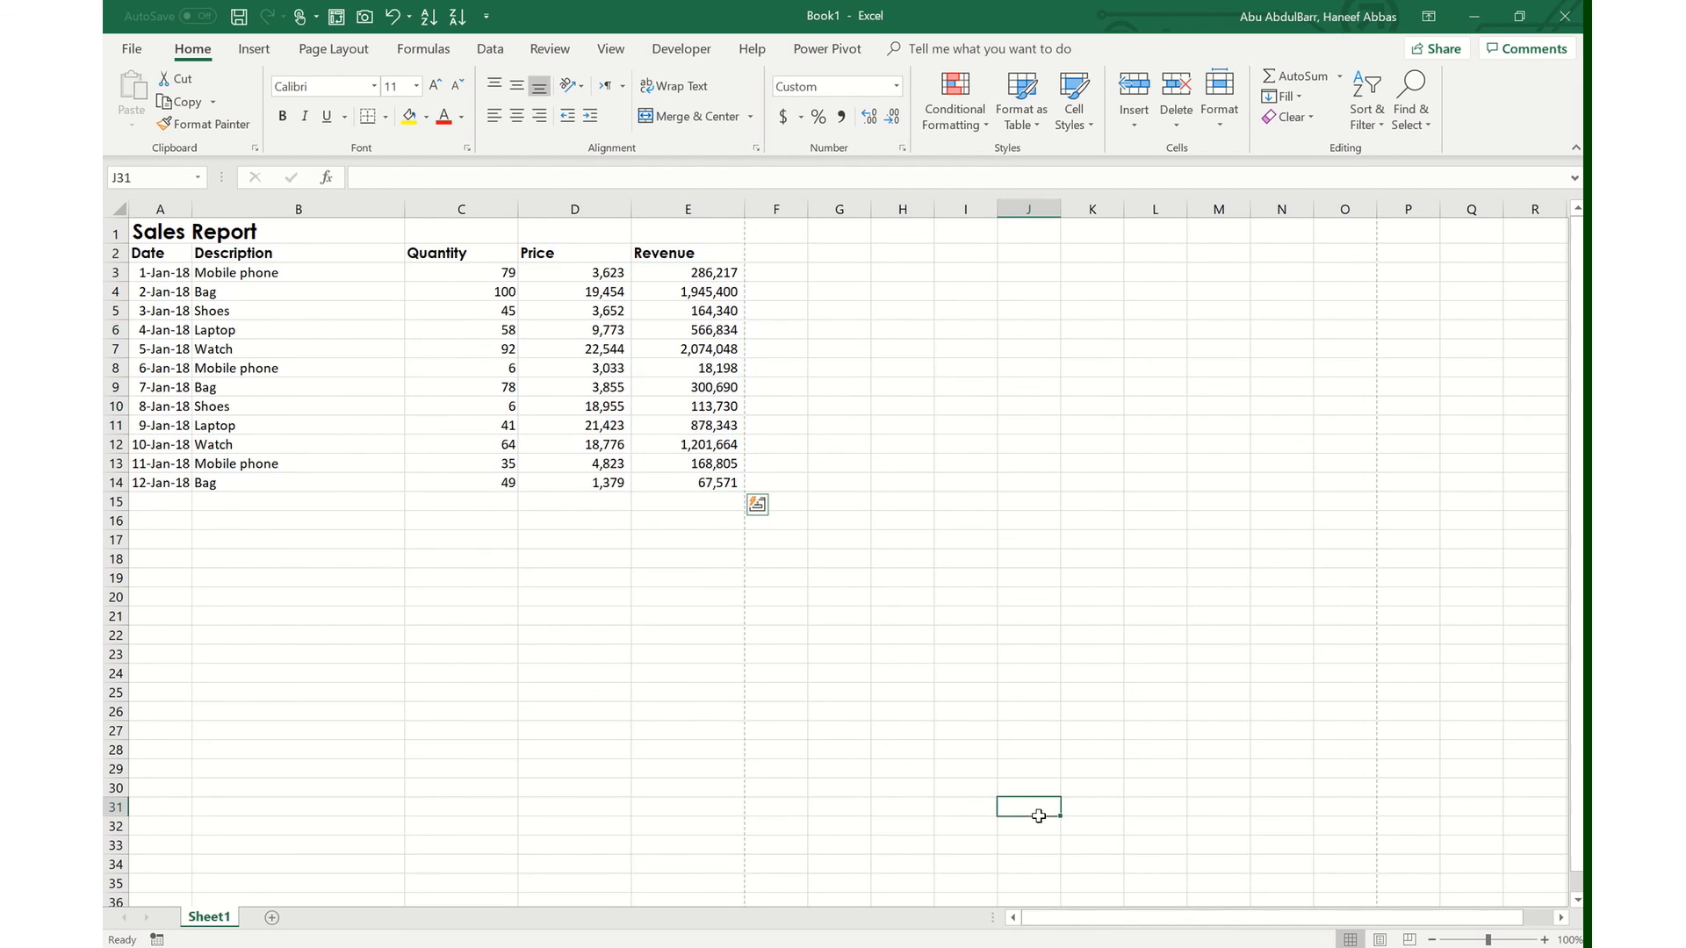